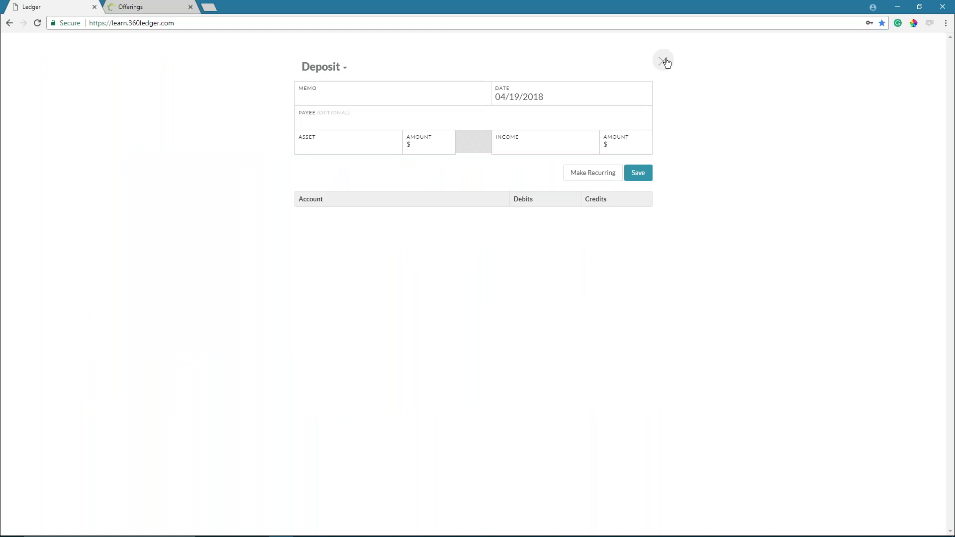
- Discard the blank deposit and show the five pending deposits, $6,800.00 down to $3,175.00
{"action": "left_click", "coordinate": [667, 62]}
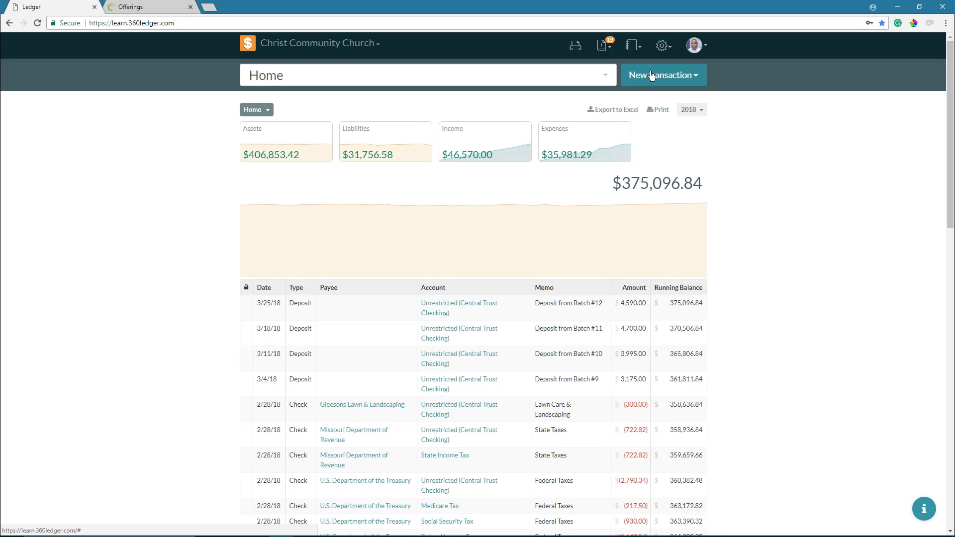
{"action": "left_click", "coordinate": [651, 75]}
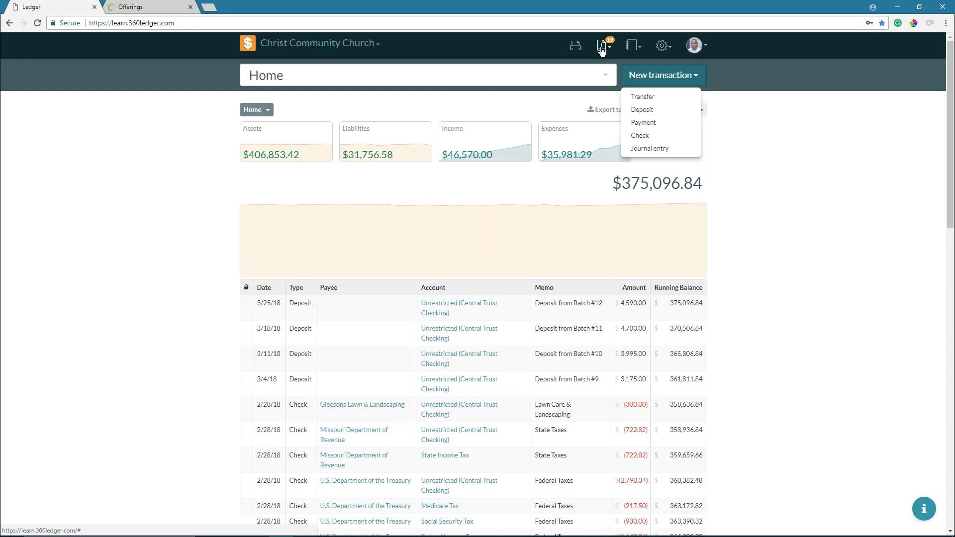
{"action": "left_click", "coordinate": [603, 49]}
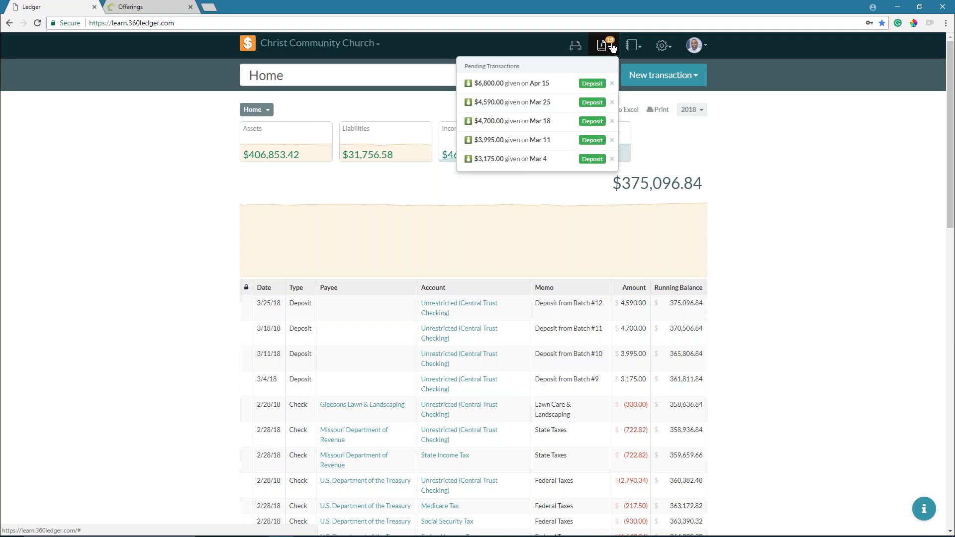
- Dismiss the stale pending transactions, starting with the $3,175.00 Mar 4 deposit
{"action": "left_click", "coordinate": [612, 160]}
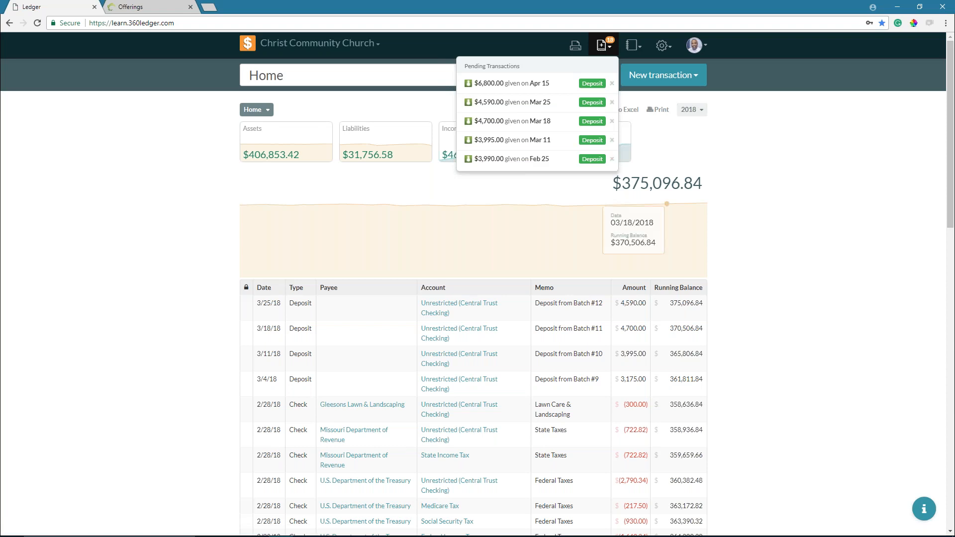
{"action": "left_click", "coordinate": [612, 159]}
{"action": "left_click", "coordinate": [612, 159]}
{"action": "left_click", "coordinate": [612, 159]}
{"action": "left_click", "coordinate": [612, 159]}
{"action": "left_click", "coordinate": [612, 159]}
{"action": "left_click", "coordinate": [612, 159]}
{"action": "left_click", "coordinate": [612, 160]}
{"action": "left_click", "coordinate": [612, 159]}
{"action": "left_click", "coordinate": [612, 159]}
{"action": "left_click", "coordinate": [612, 159]}
{"action": "left_click", "coordinate": [613, 159]}
{"action": "left_click", "coordinate": [612, 159]}
{"action": "left_click", "coordinate": [612, 159]}
{"action": "left_click", "coordinate": [612, 159]}
- Return to the Home ledger and reopen the Pending Transactions list
{"action": "left_click", "coordinate": [614, 160]}
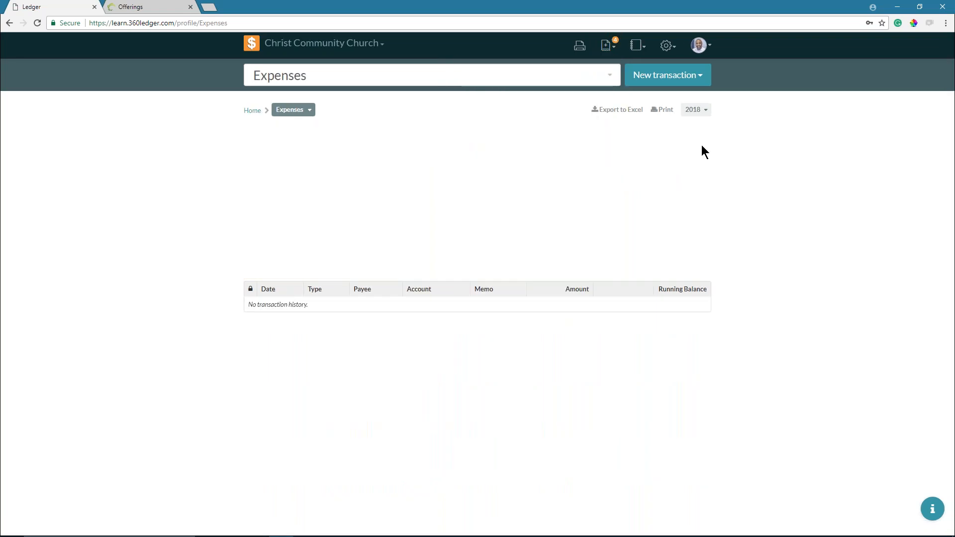
{"action": "left_click", "coordinate": [248, 110]}
{"action": "left_click", "coordinate": [604, 50]}
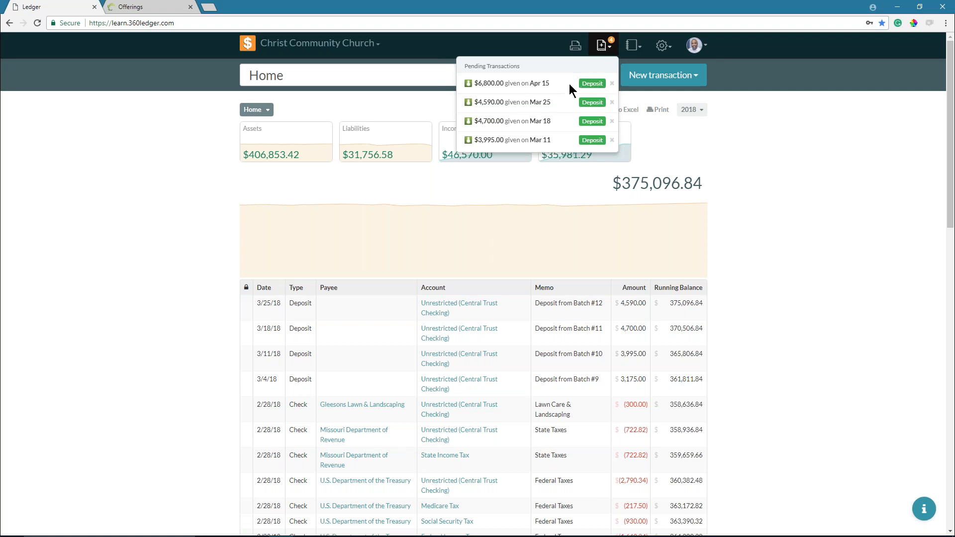
- Open the $6,800 Apr 15 pending deposit, add memo 'Sunday Offerings' and date it 04/16/2018
{"action": "left_click", "coordinate": [530, 85]}
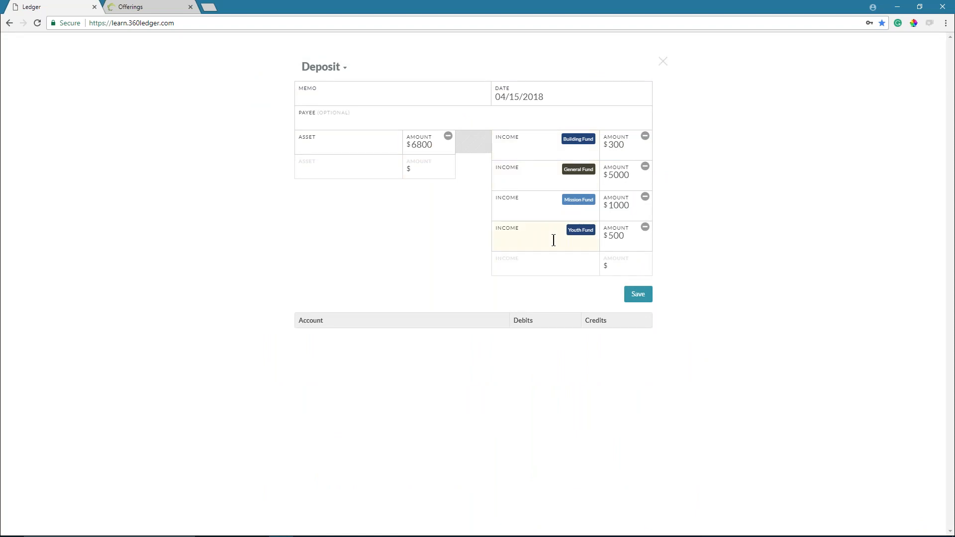
{"action": "left_click", "coordinate": [333, 93]}
{"action": "type", "text": "Sunday Offerings"}
{"action": "left_click", "coordinate": [581, 97]}
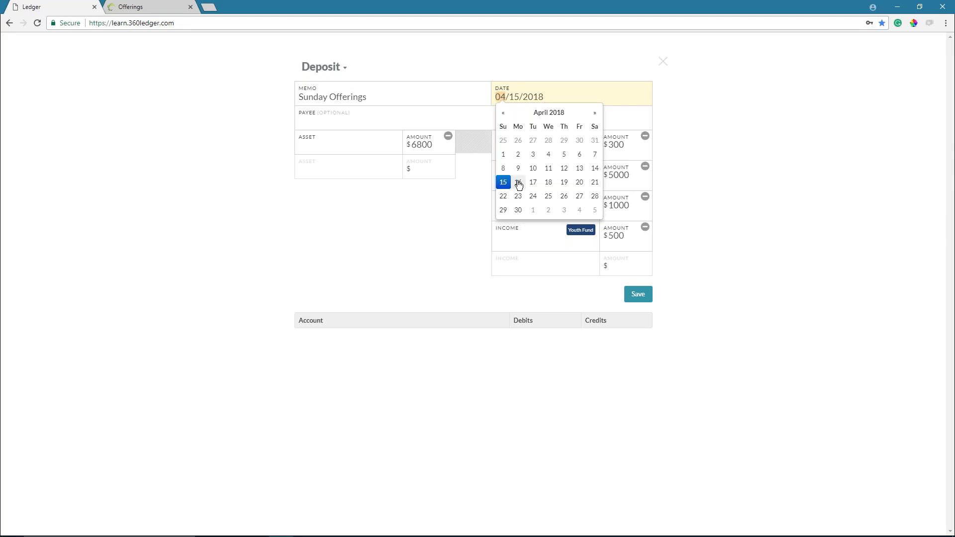
{"action": "left_click", "coordinate": [519, 183]}
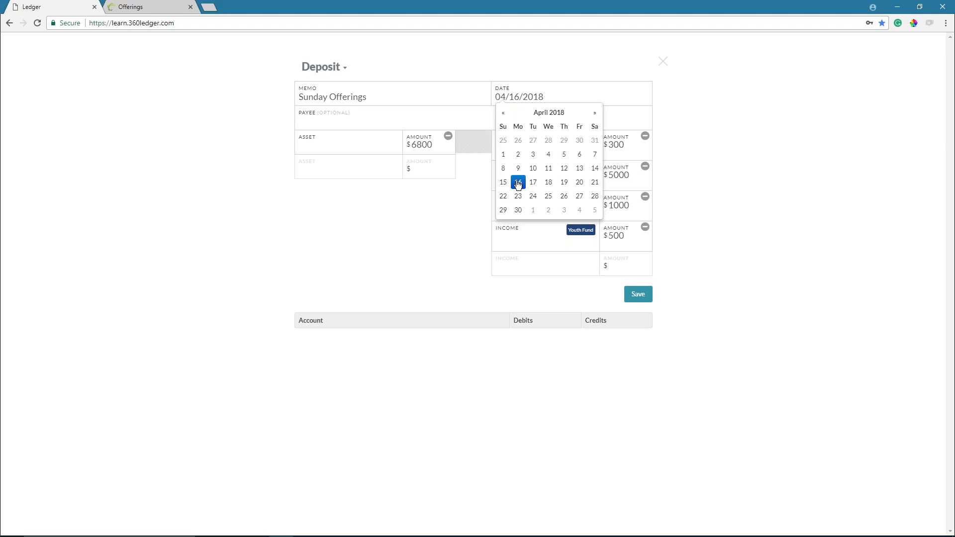
{"action": "left_click", "coordinate": [562, 93]}
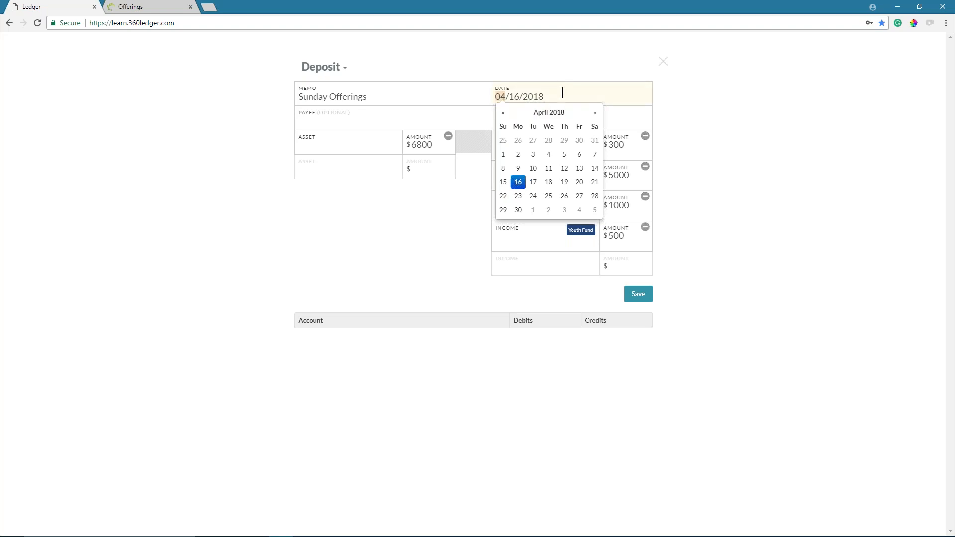
{"action": "left_click", "coordinate": [470, 93]}
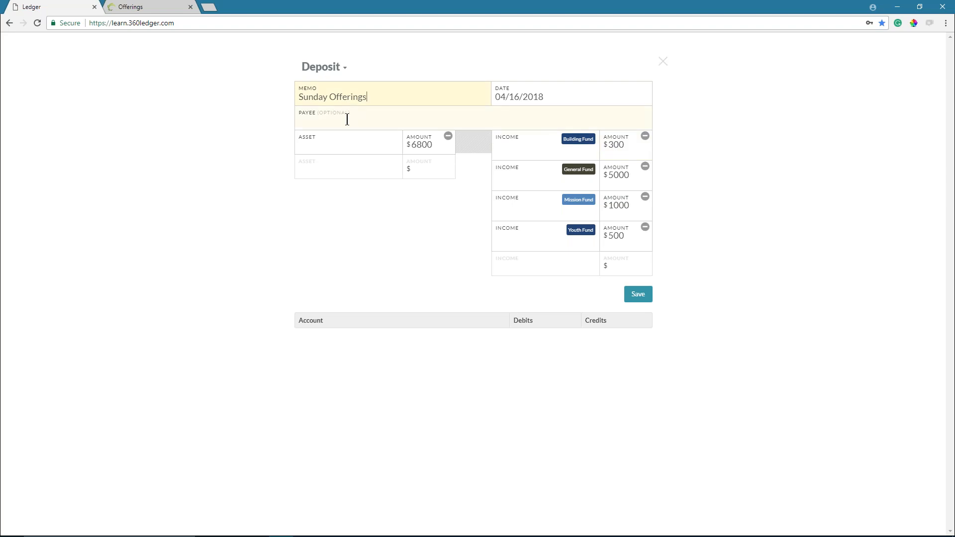
- Set the first three asset accounts to Unrestricted (Central Trust Checking), Building Fund and Mission Fund
{"action": "left_click", "coordinate": [328, 146]}
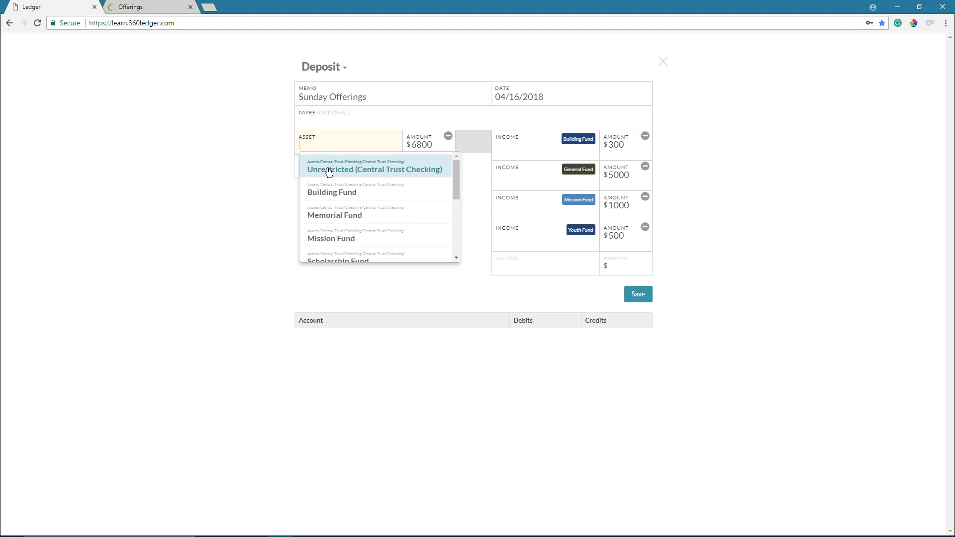
{"action": "left_click", "coordinate": [329, 171]}
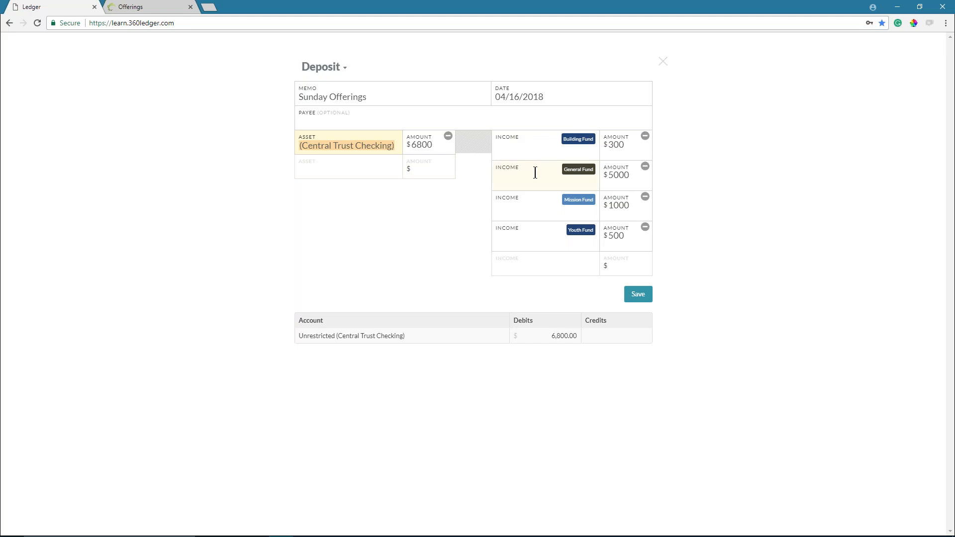
{"action": "left_click", "coordinate": [342, 169]}
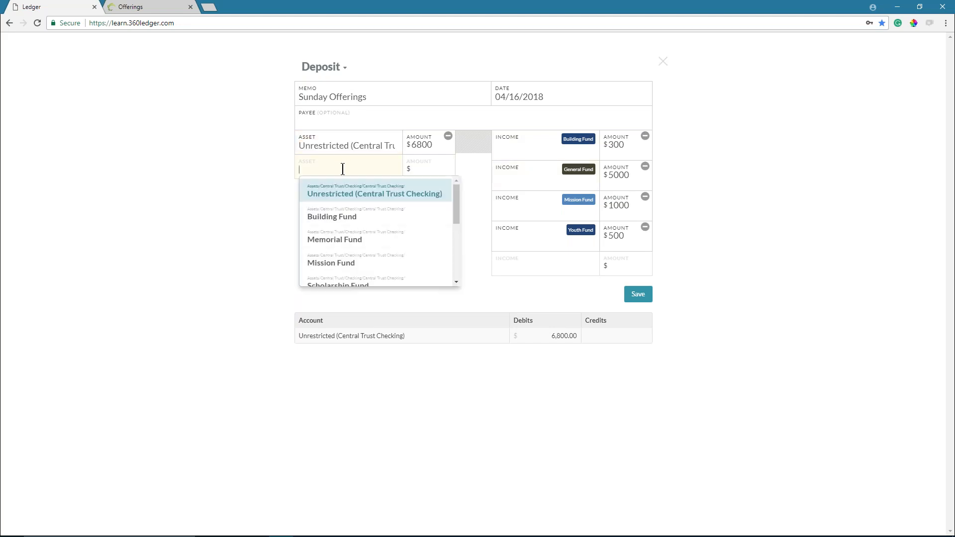
{"action": "left_click", "coordinate": [333, 213]}
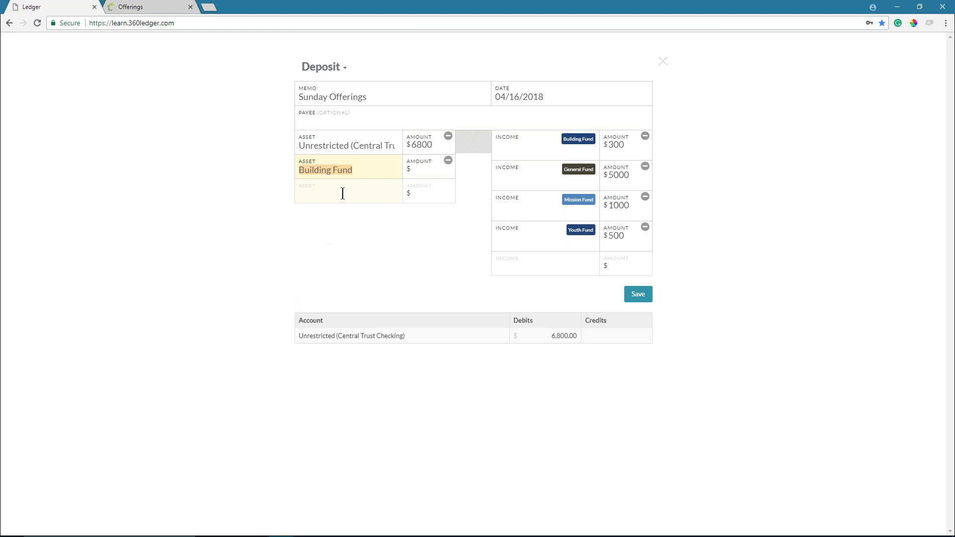
{"action": "left_click", "coordinate": [342, 193]}
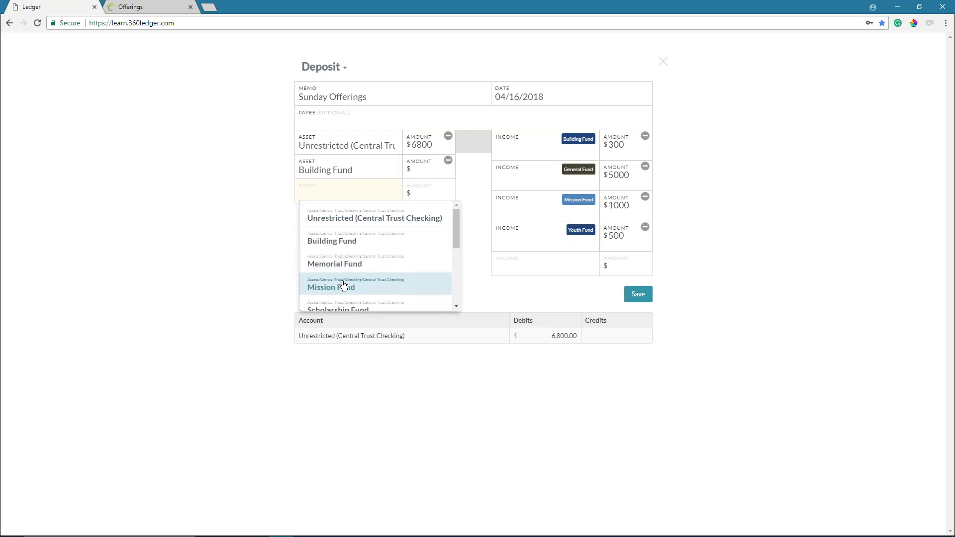
{"action": "left_click", "coordinate": [343, 285]}
- Set the fourth asset line's account to Youth Fund
{"action": "left_click", "coordinate": [343, 217]}
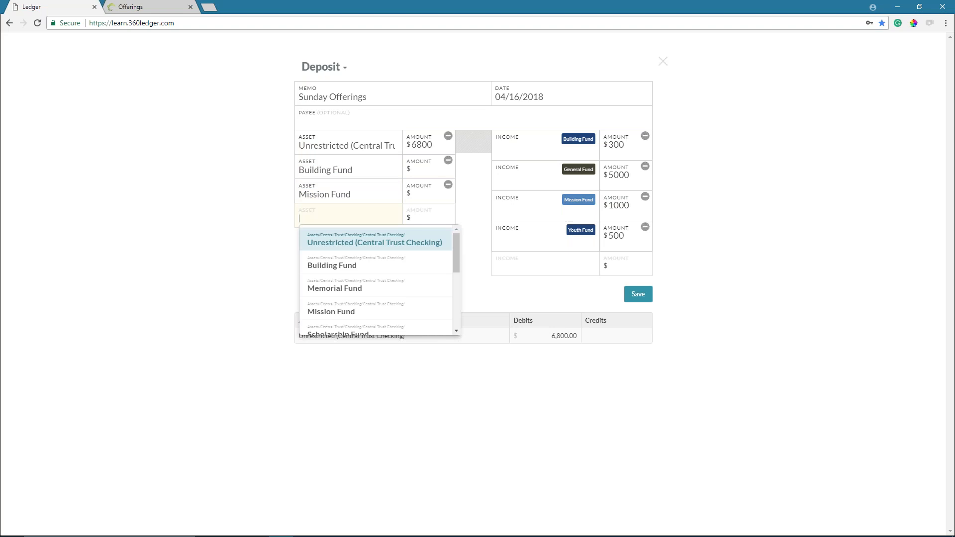
{"action": "scroll", "coordinate": [343, 308], "scroll_direction": "down", "scroll_amount": 3}
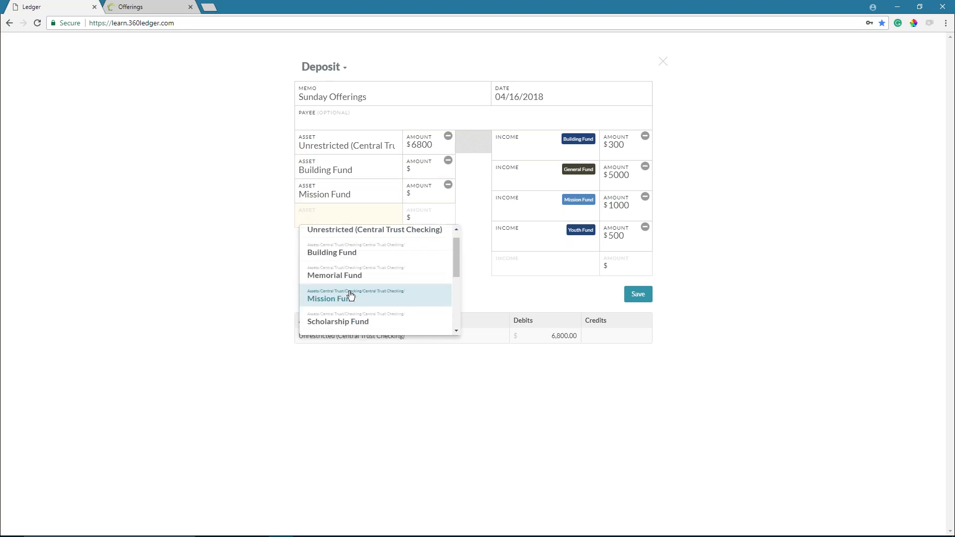
{"action": "left_click", "coordinate": [334, 305]}
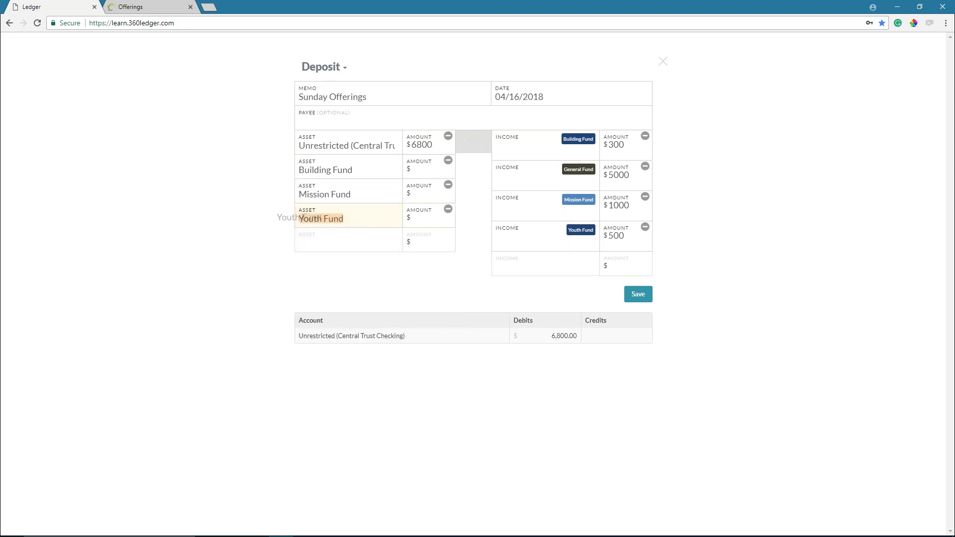
{"action": "key", "text": "BackSpace"}
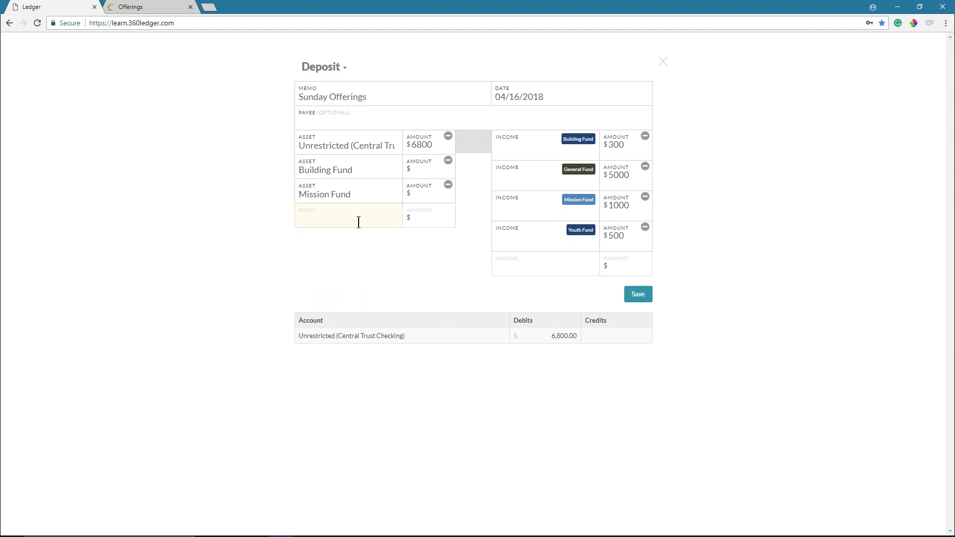
{"action": "left_click", "coordinate": [358, 222]}
{"action": "type", "text": "you"}
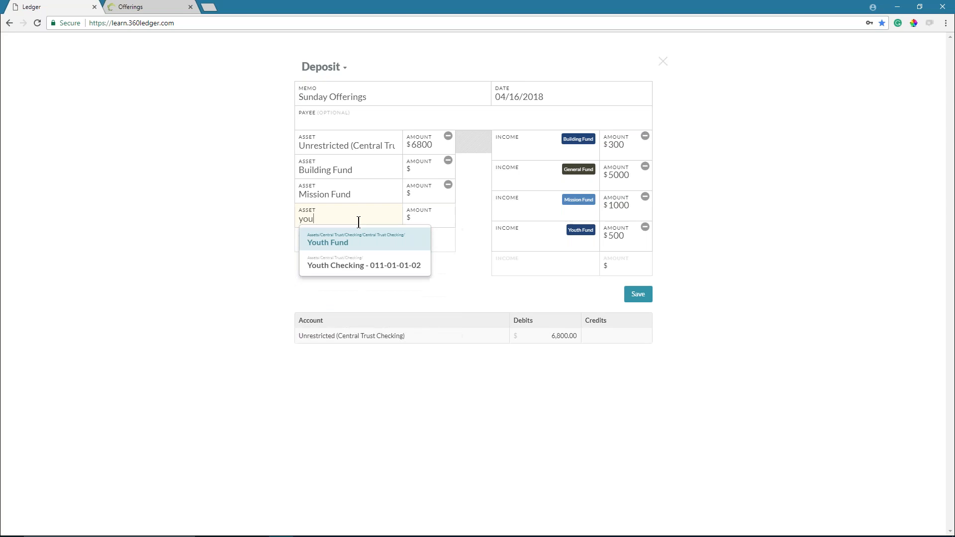
{"action": "left_click", "coordinate": [340, 244]}
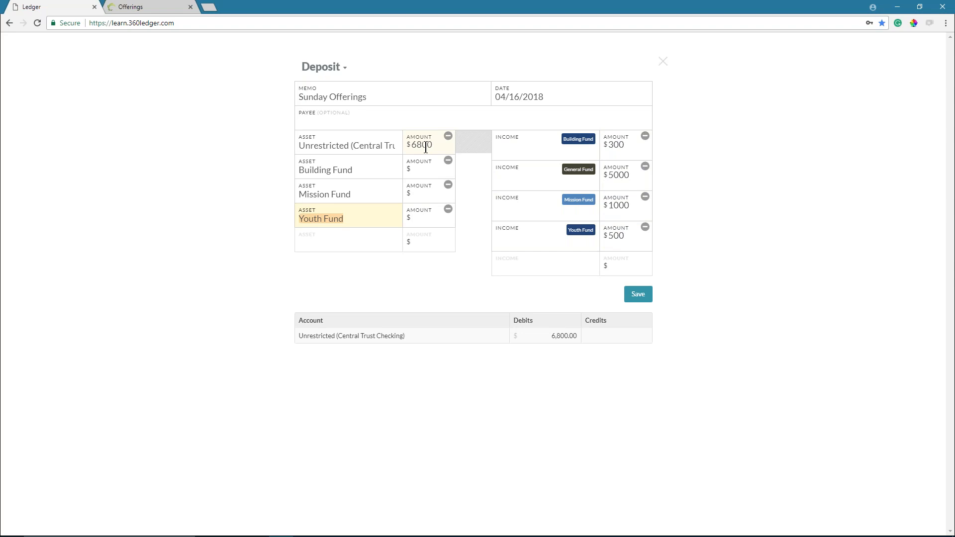
- Enter asset amounts Unrestricted 5000, Building Fund 300, Mission Fund 1000 and Youth Fund 500.00
{"action": "left_click_drag", "start_coordinate": [433, 145], "coordinate": [407, 142]}
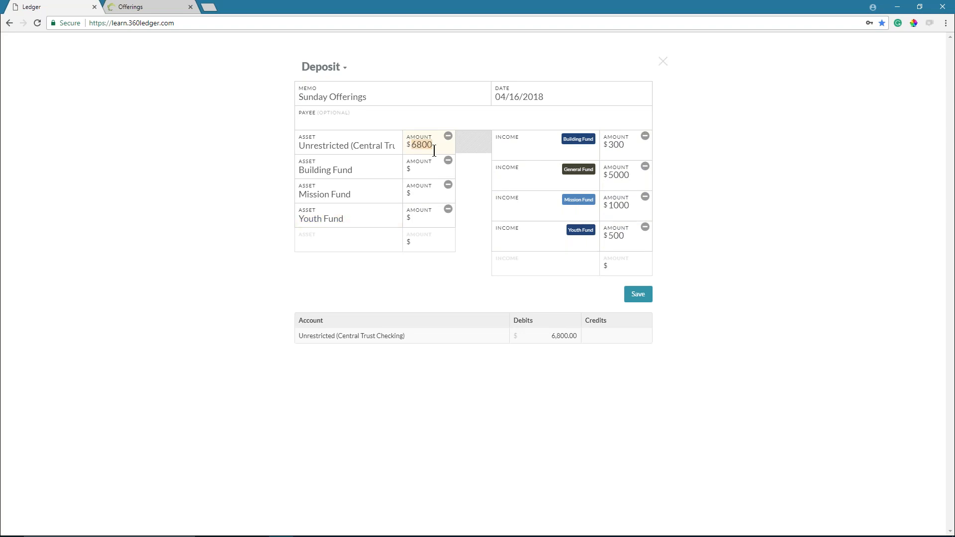
{"action": "key", "text": "BackSpace"}
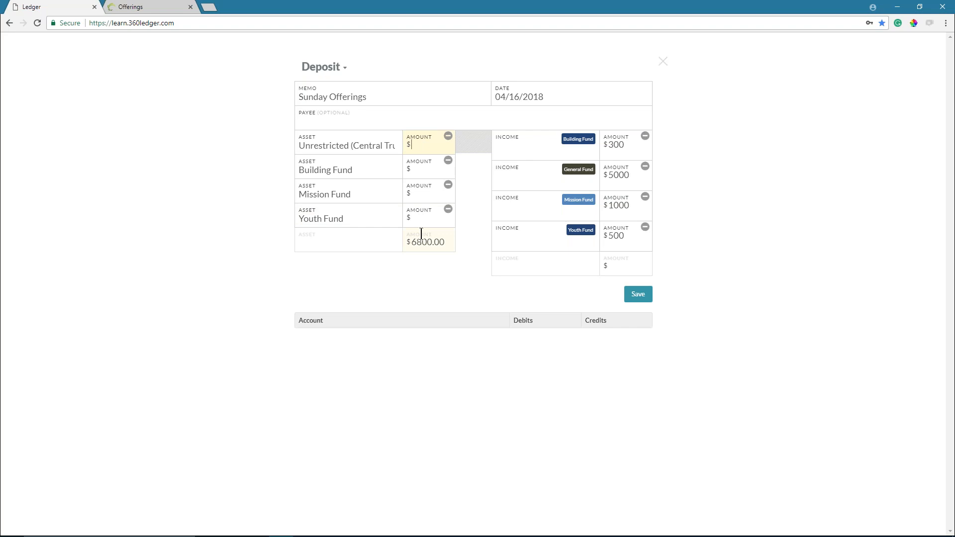
{"action": "type", "text": "5000"}
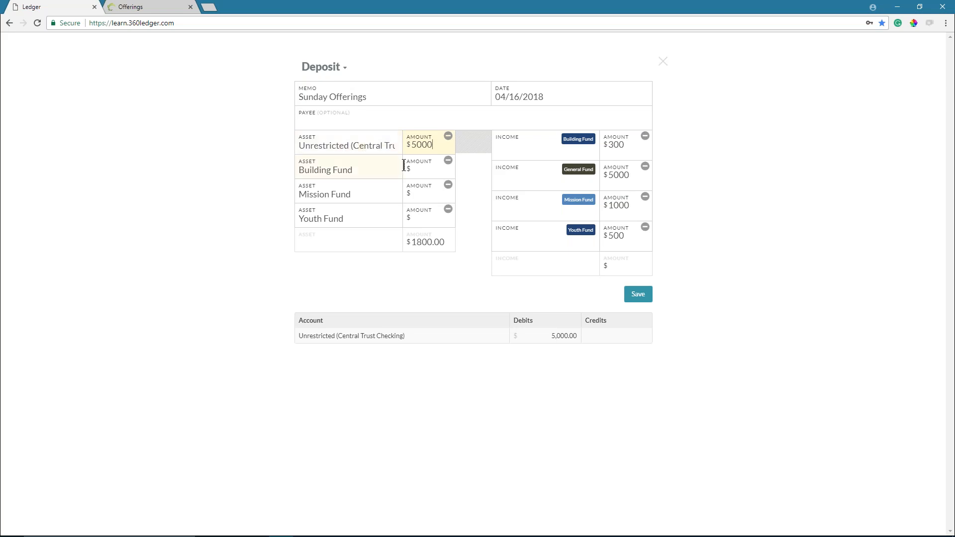
{"action": "left_click", "coordinate": [423, 172]}
{"action": "type", "text": "300"}
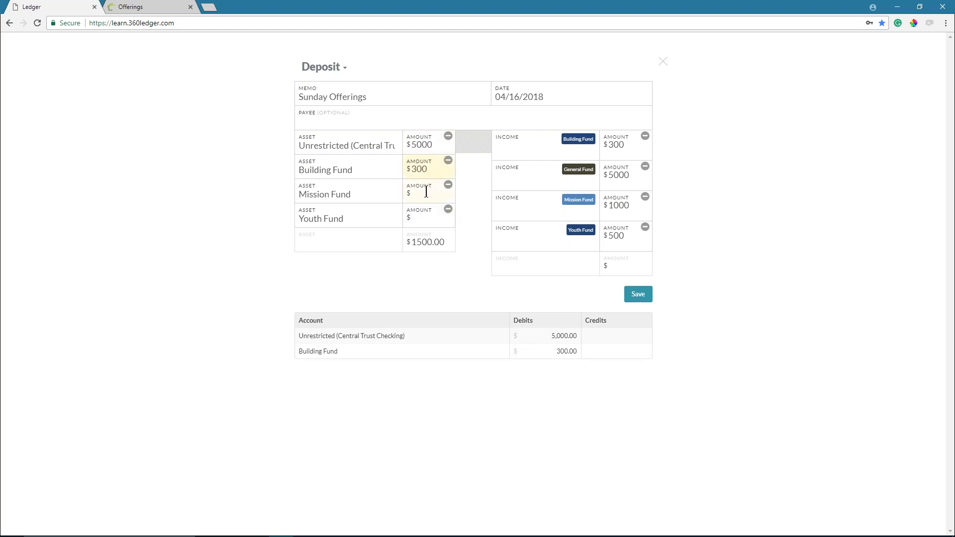
{"action": "left_click", "coordinate": [425, 190]}
{"action": "type", "text": "1000"}
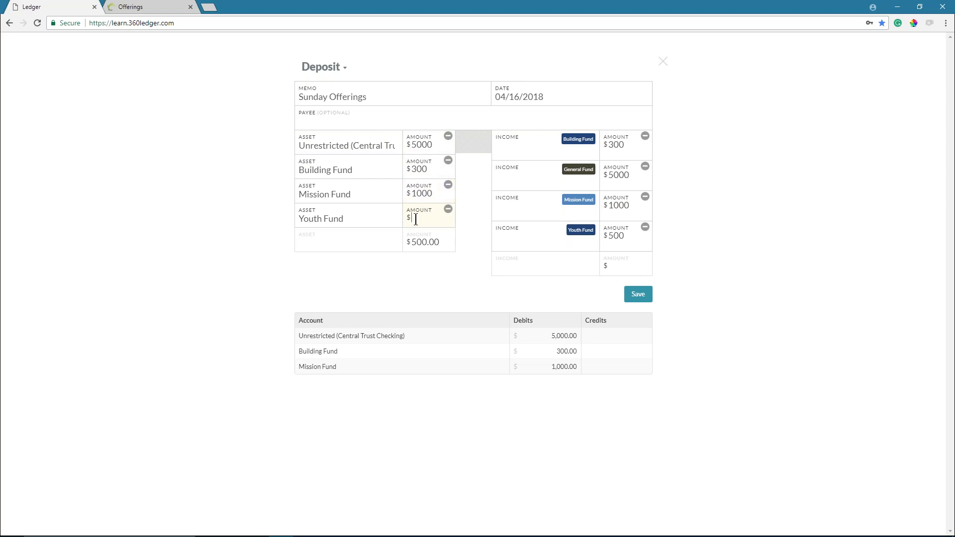
{"action": "type", "text": "5"}
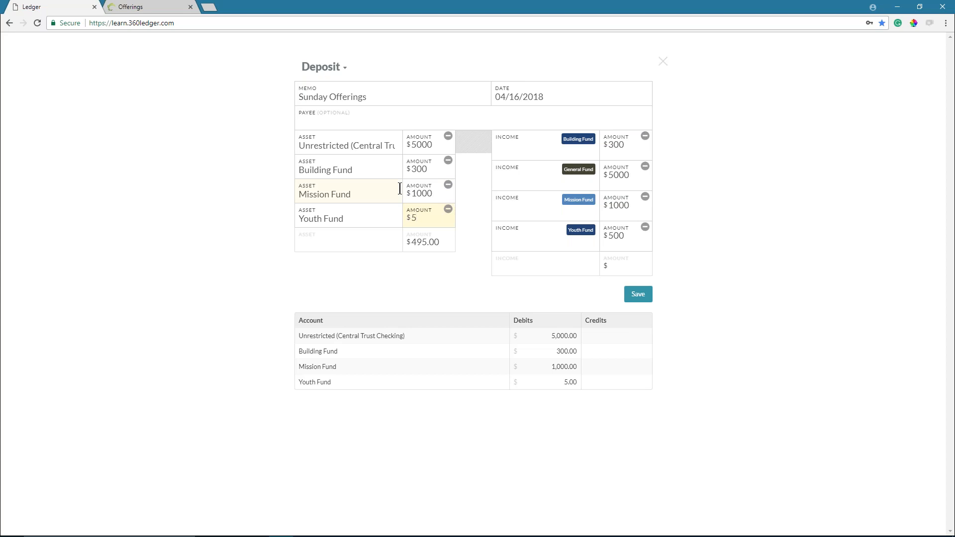
{"action": "type", "text": "00.00"}
- Set the first two income accounts to Building Fund and General Fund
{"action": "left_click", "coordinate": [506, 153]}
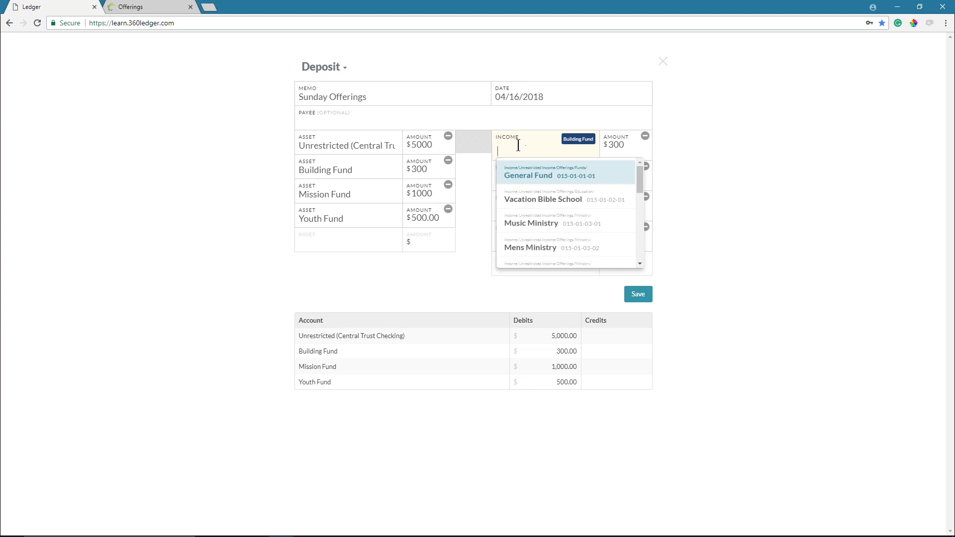
{"action": "type", "text": "bui"}
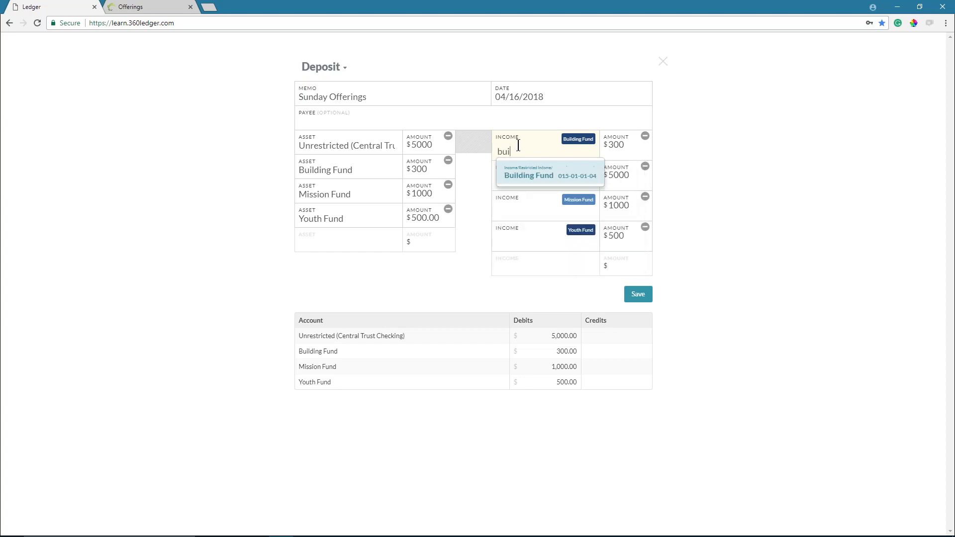
{"action": "key", "text": "Return"}
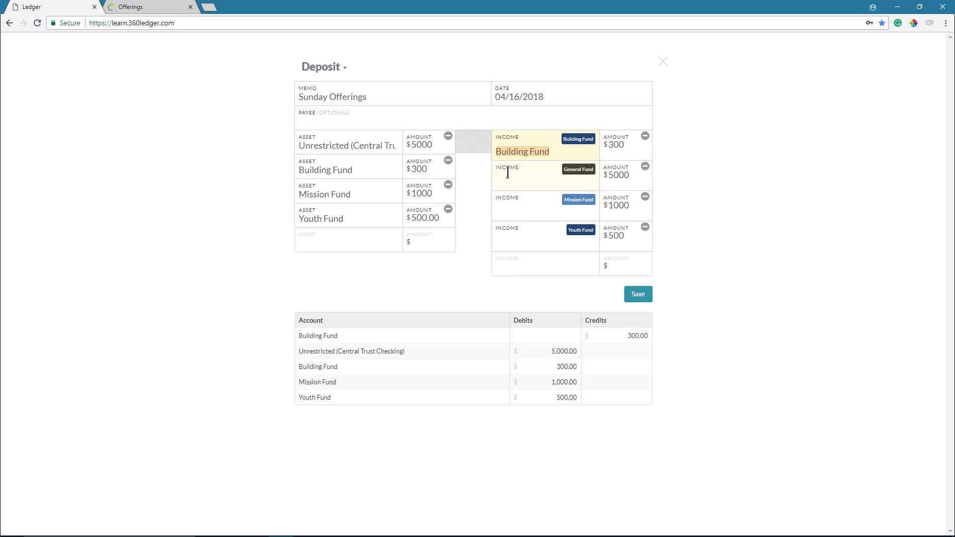
{"action": "left_click", "coordinate": [517, 189]}
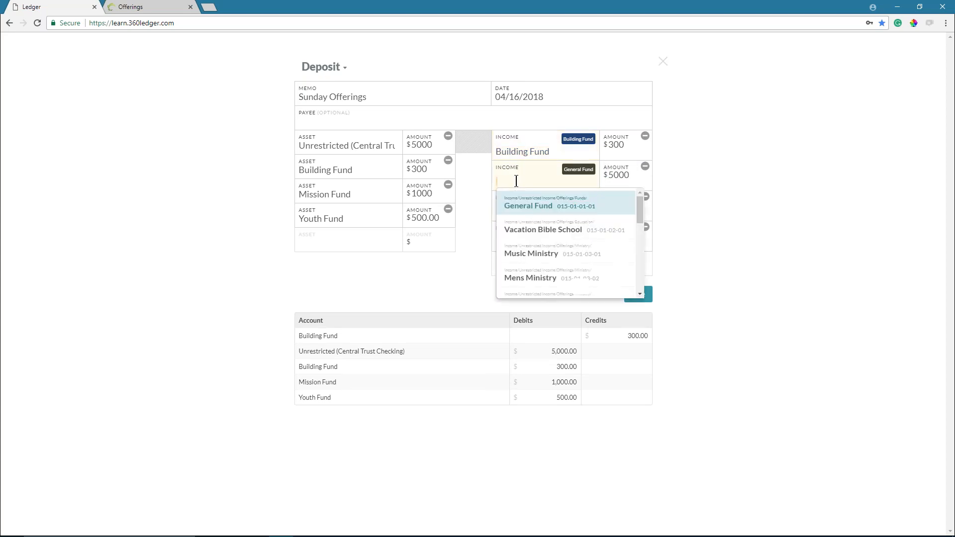
{"action": "type", "text": "gen"}
{"action": "left_click", "coordinate": [513, 206]}
- Assign Mission Fund and Youth Fund to the remaining income lines and save the deposit
{"action": "left_click", "coordinate": [508, 211]}
{"action": "type", "text": "miss"}
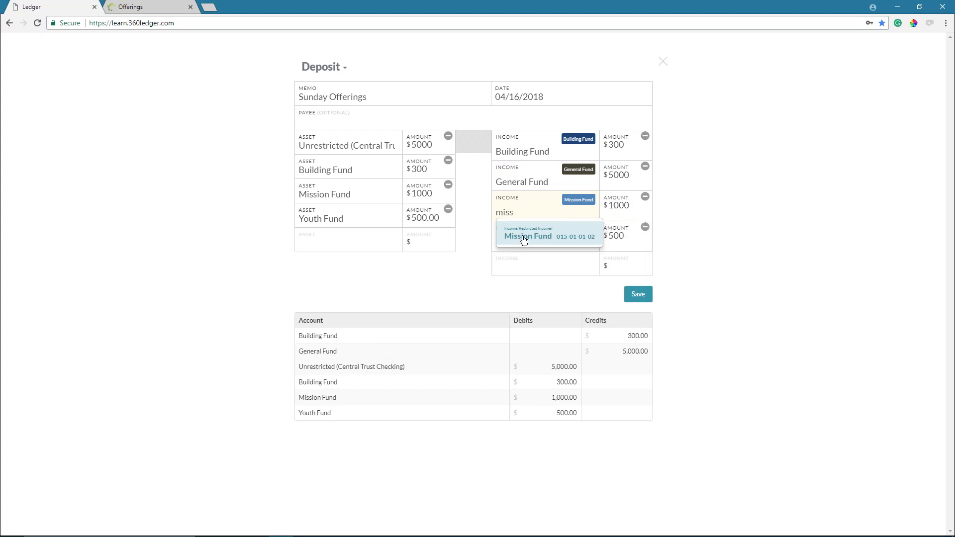
{"action": "left_click", "coordinate": [522, 239]}
{"action": "left_click", "coordinate": [509, 240]}
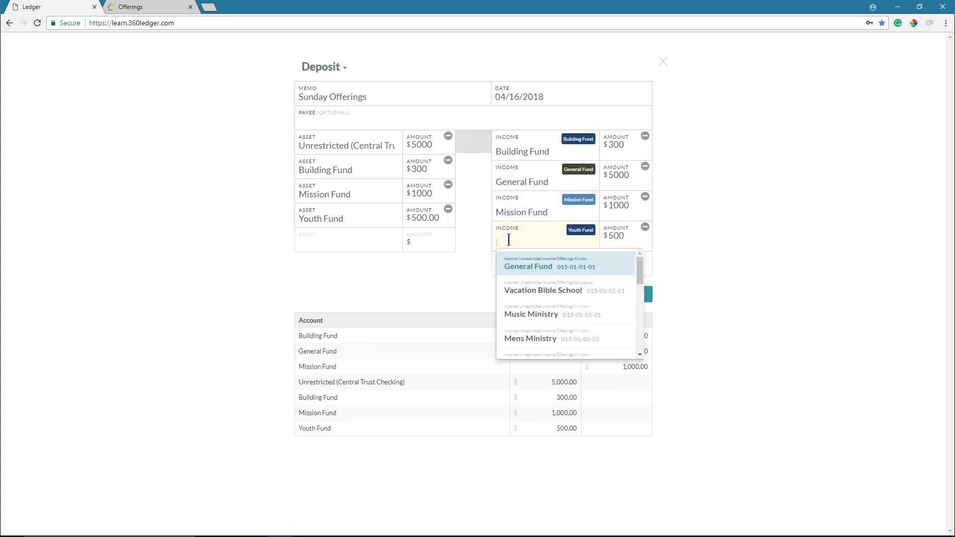
{"action": "type", "text": "you"}
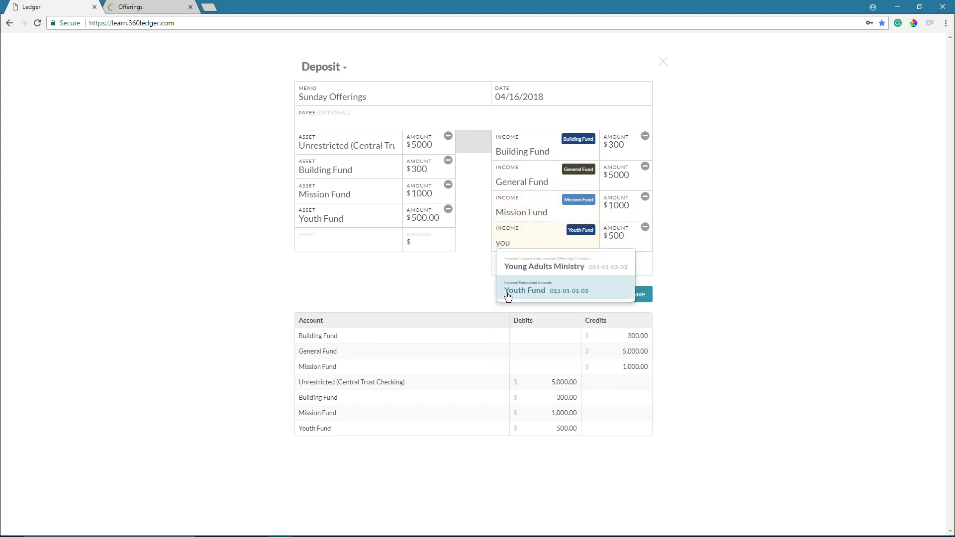
{"action": "left_click", "coordinate": [507, 294]}
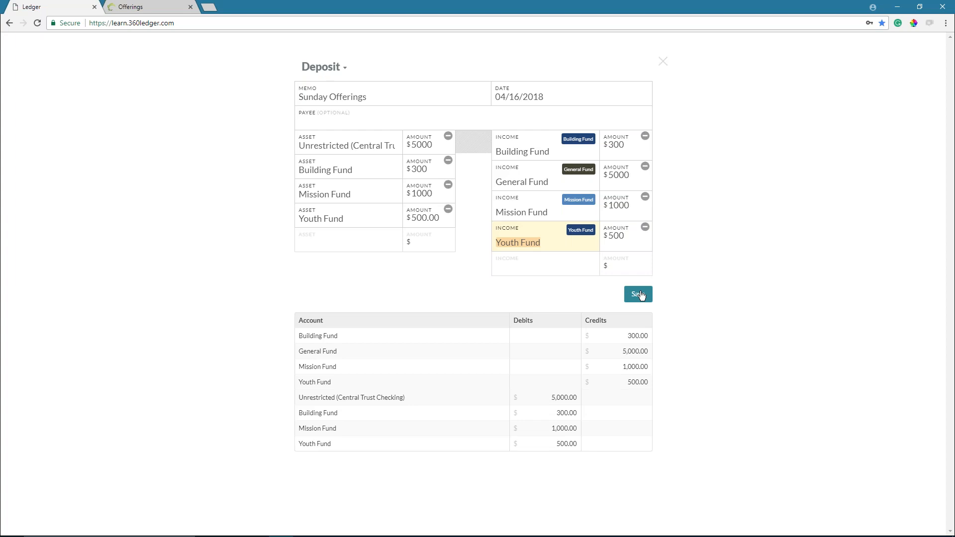
{"action": "left_click", "coordinate": [641, 296]}
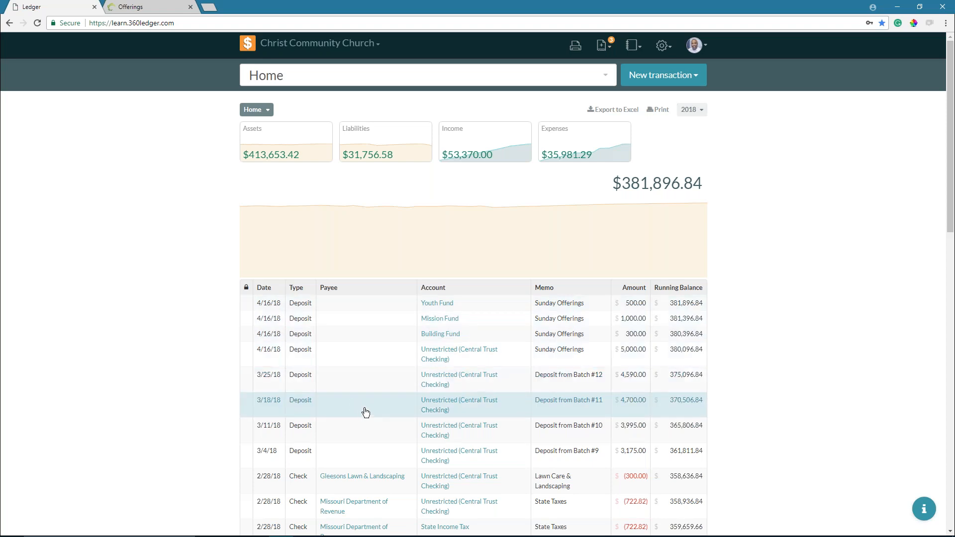
{"action": "scroll", "coordinate": [364, 385], "scroll_direction": "down", "scroll_amount": 2}
{"action": "scroll", "coordinate": [368, 383], "scroll_direction": "down", "scroll_amount": 1}
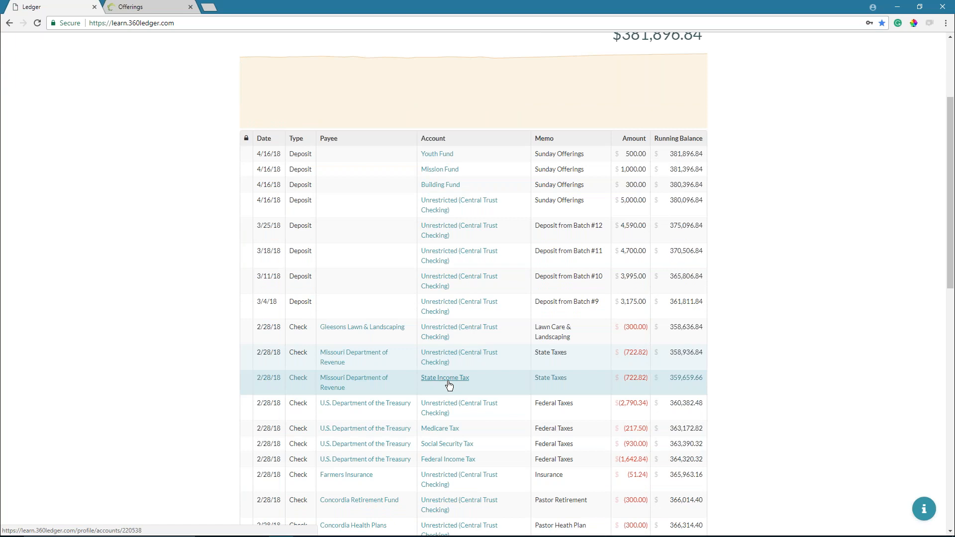
{"action": "scroll", "coordinate": [429, 379], "scroll_direction": "up", "scroll_amount": 3}
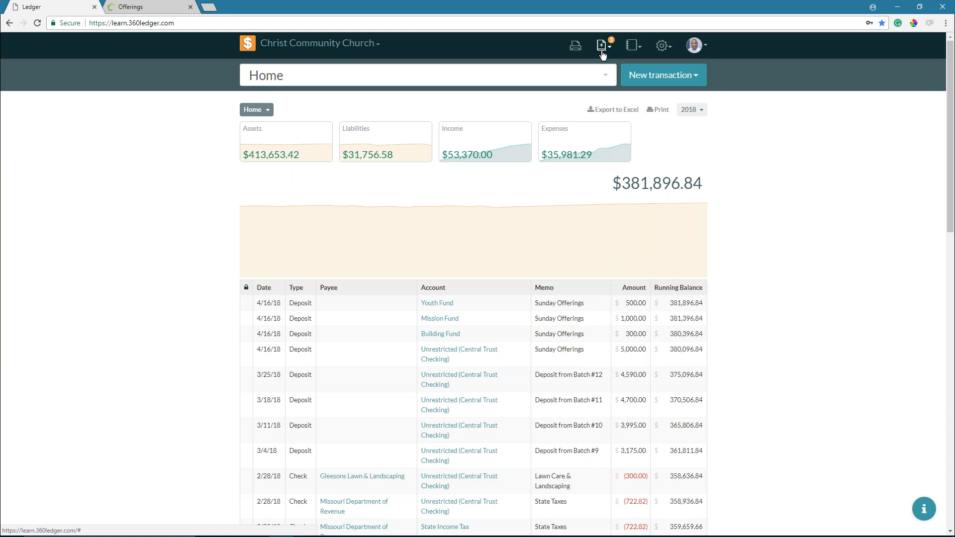
- Check the three remaining pending deposits and bring up the new transaction types
{"action": "left_click", "coordinate": [602, 55]}
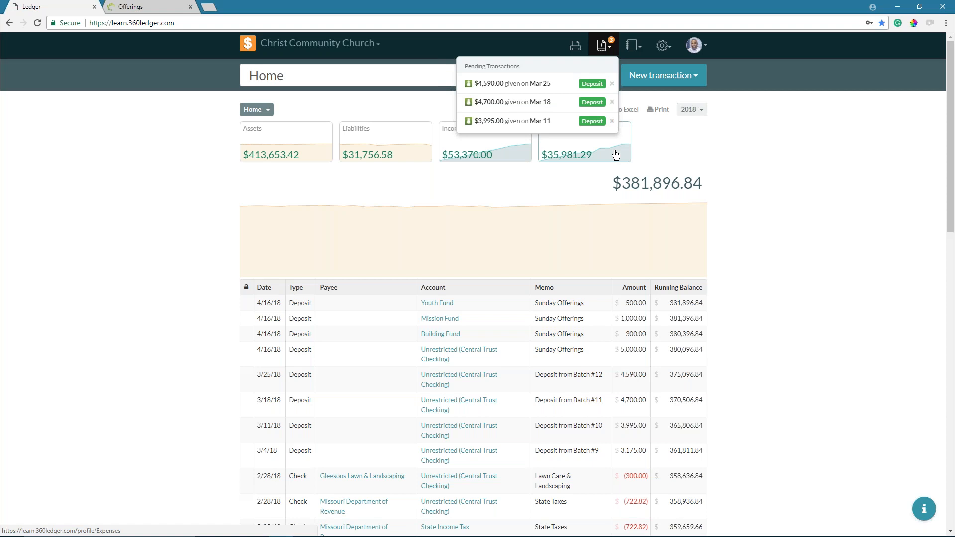
{"action": "left_click", "coordinate": [674, 75]}
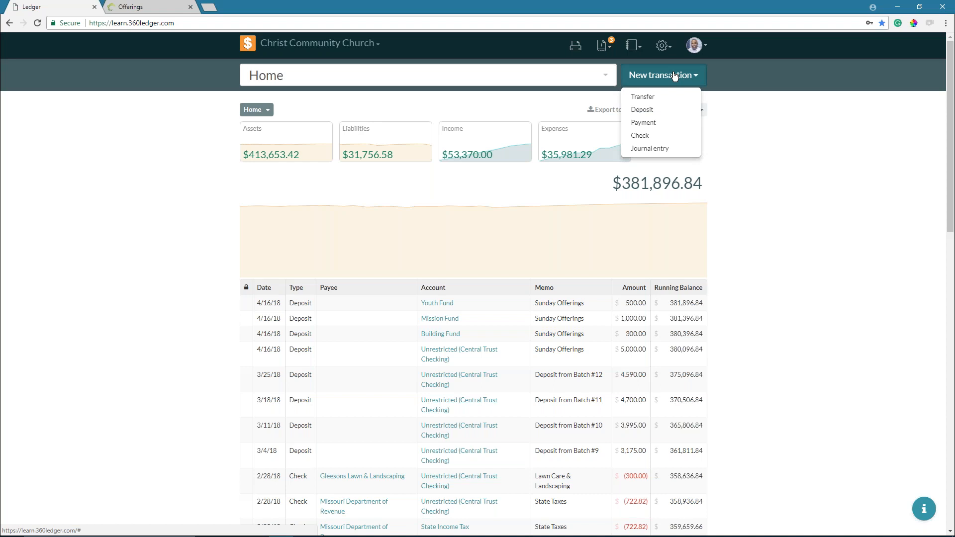
- Create a new deposit with memo 'Sunday Offerings' dated 04/15/2018
{"action": "left_click", "coordinate": [656, 111]}
{"action": "left_click", "coordinate": [375, 97]}
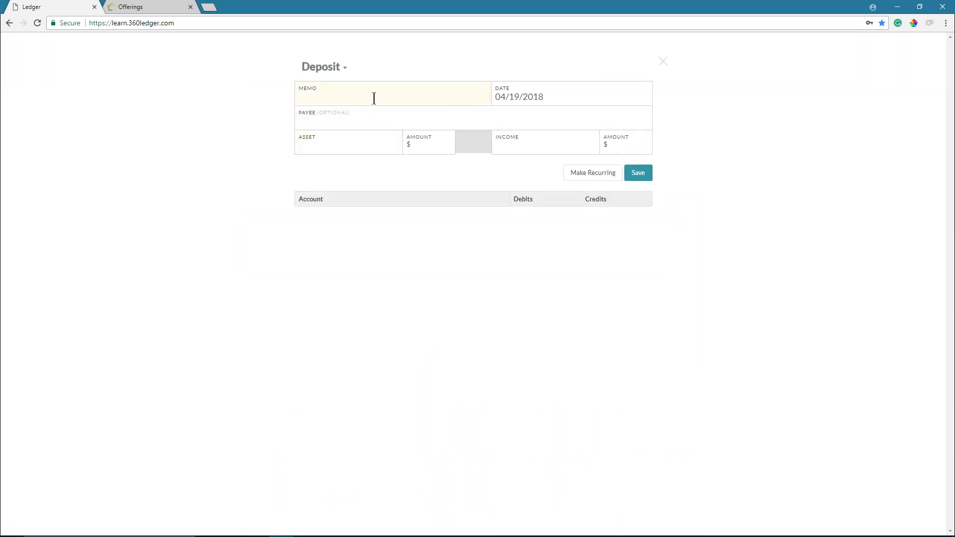
{"action": "type", "text": "Sunday Offerings"}
{"action": "left_click", "coordinate": [575, 94]}
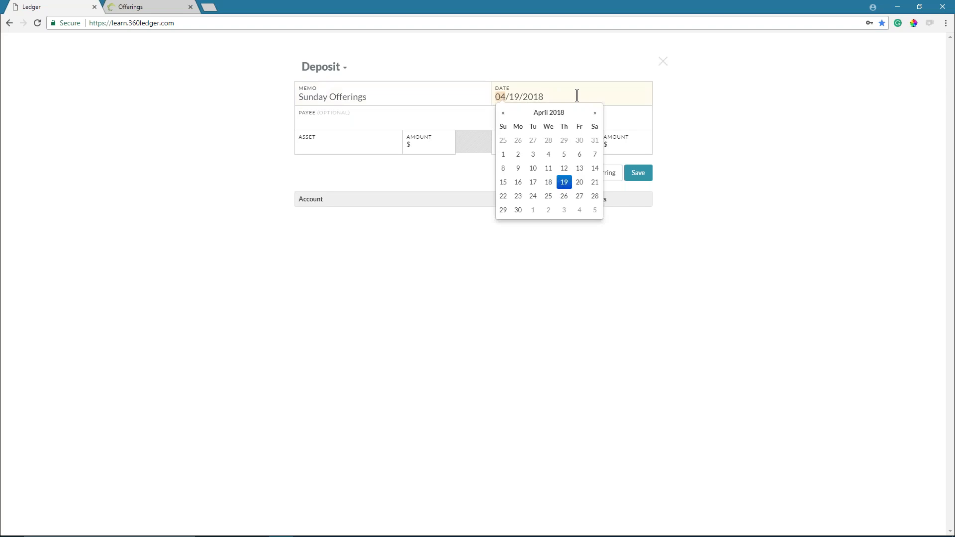
{"action": "left_click", "coordinate": [503, 181]}
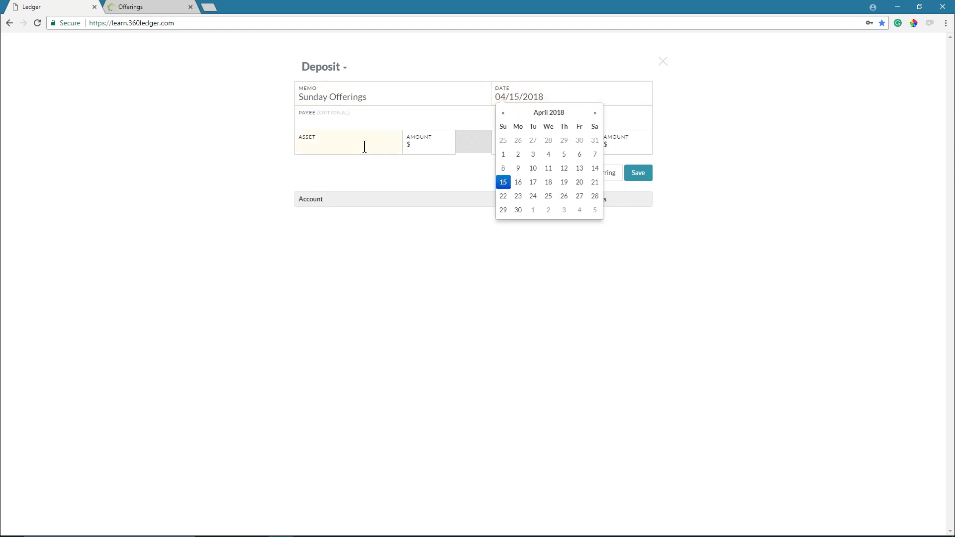
- Set the asset accounts to Unrestricted (Central Trust Checking), Building Fund and Mission Fund
{"action": "left_click", "coordinate": [363, 147]}
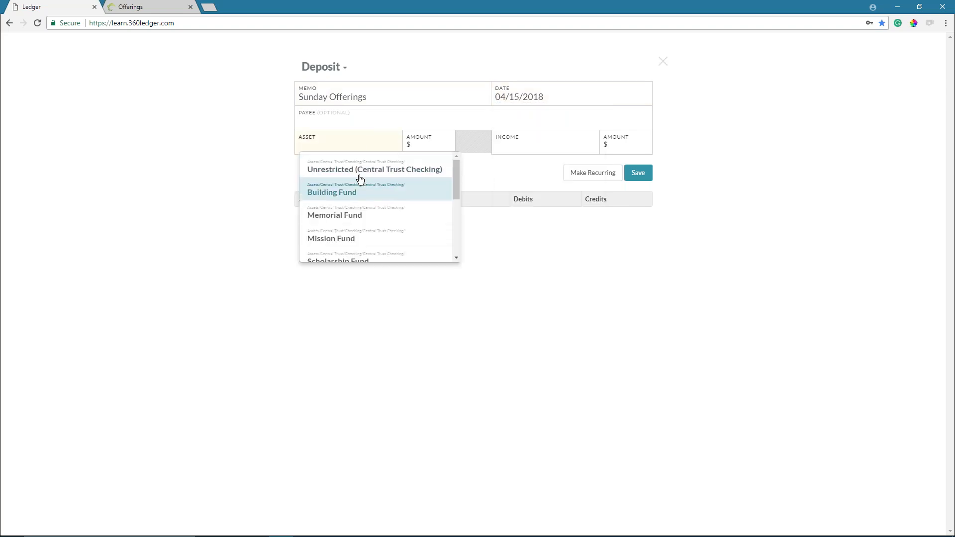
{"action": "left_click", "coordinate": [358, 167]}
{"action": "left_click", "coordinate": [332, 161]}
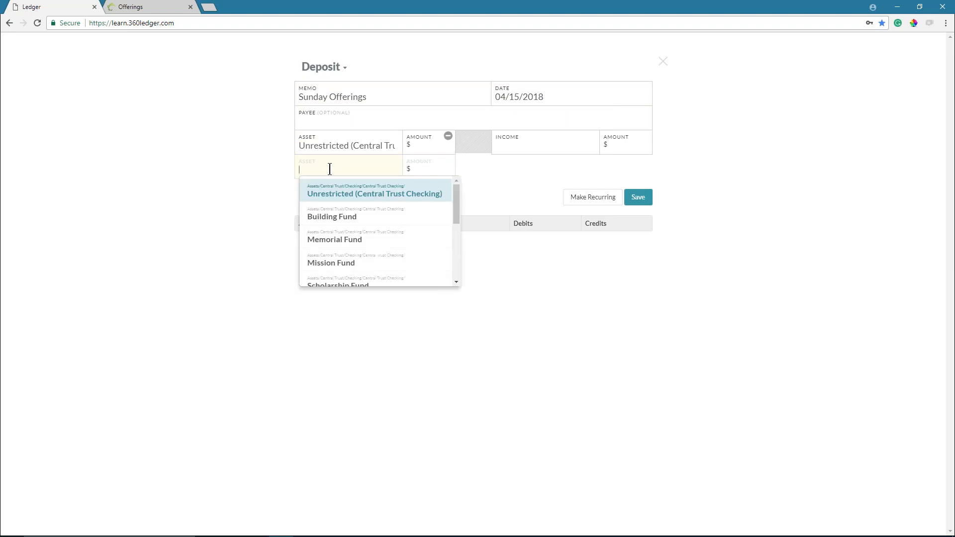
{"action": "left_click", "coordinate": [326, 222]}
{"action": "left_click", "coordinate": [334, 191]}
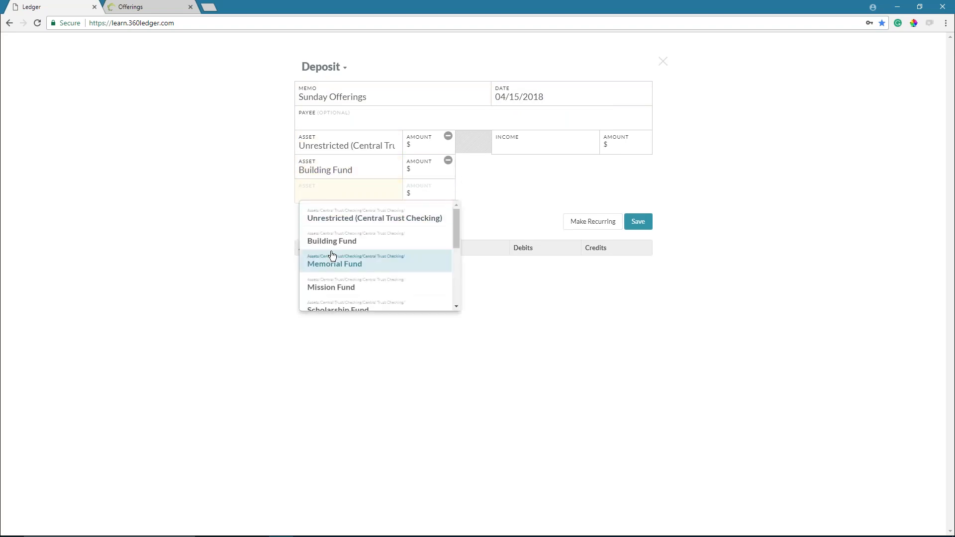
{"action": "left_click", "coordinate": [333, 284]}
{"action": "left_click", "coordinate": [333, 215]}
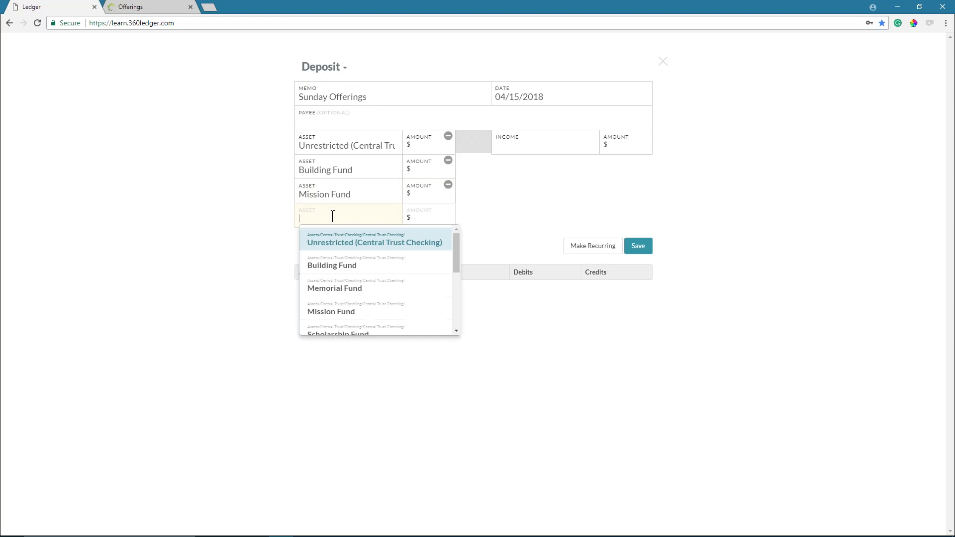
{"action": "scroll", "coordinate": [341, 303], "scroll_direction": "down", "scroll_amount": 2}
- Set the fourth asset to Youth Fund and income lines to General, Building, Mission and Youth Fund
{"action": "left_click", "coordinate": [341, 304]}
{"action": "left_click", "coordinate": [521, 142]}
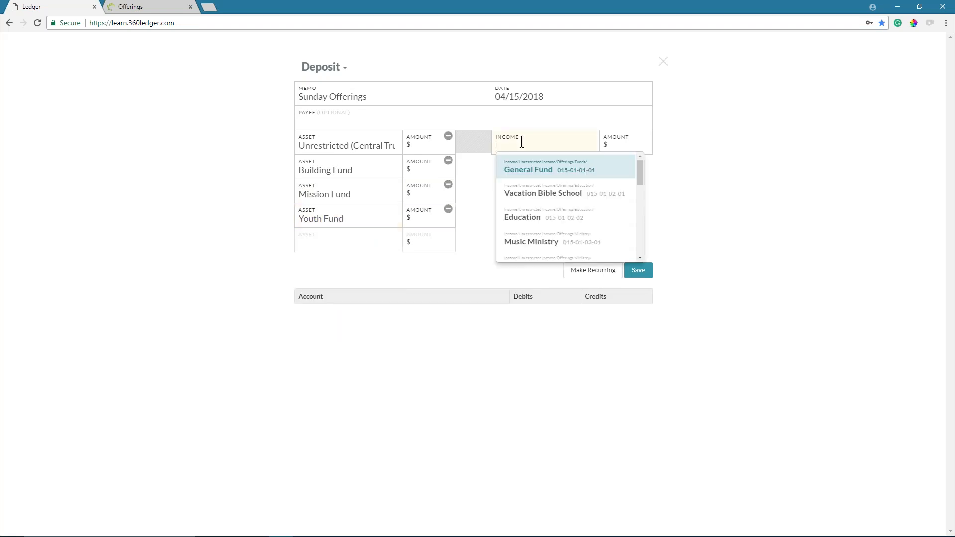
{"action": "left_click", "coordinate": [533, 170]}
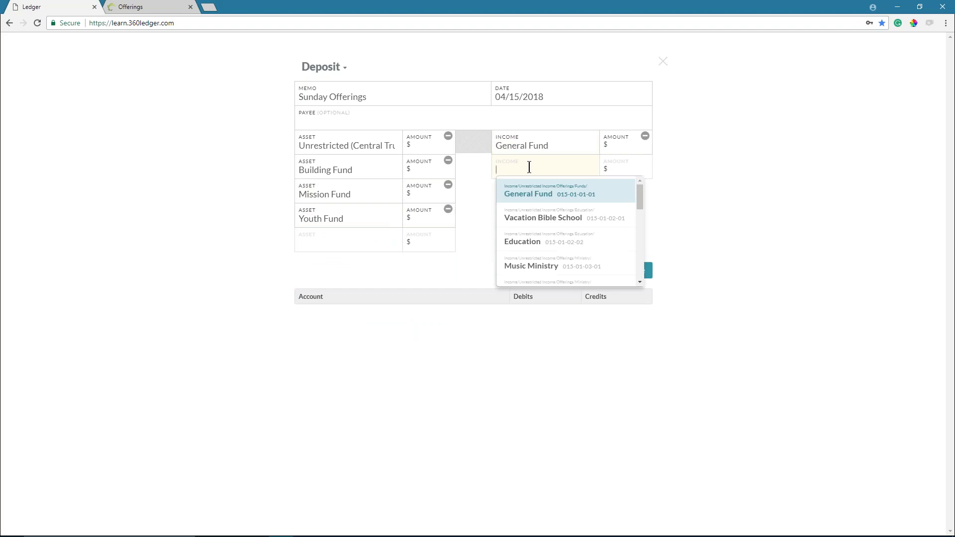
{"action": "type", "text": "buil"}
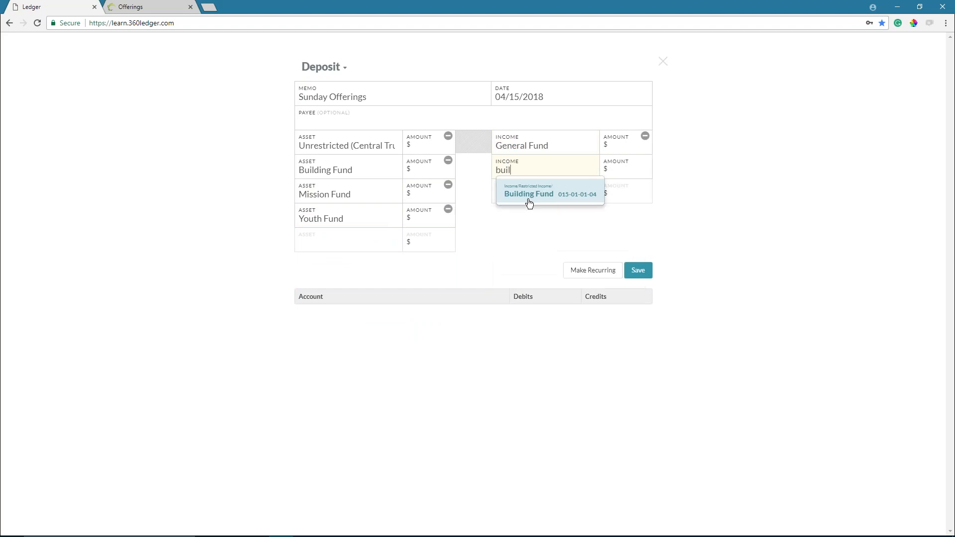
{"action": "left_click", "coordinate": [532, 203]}
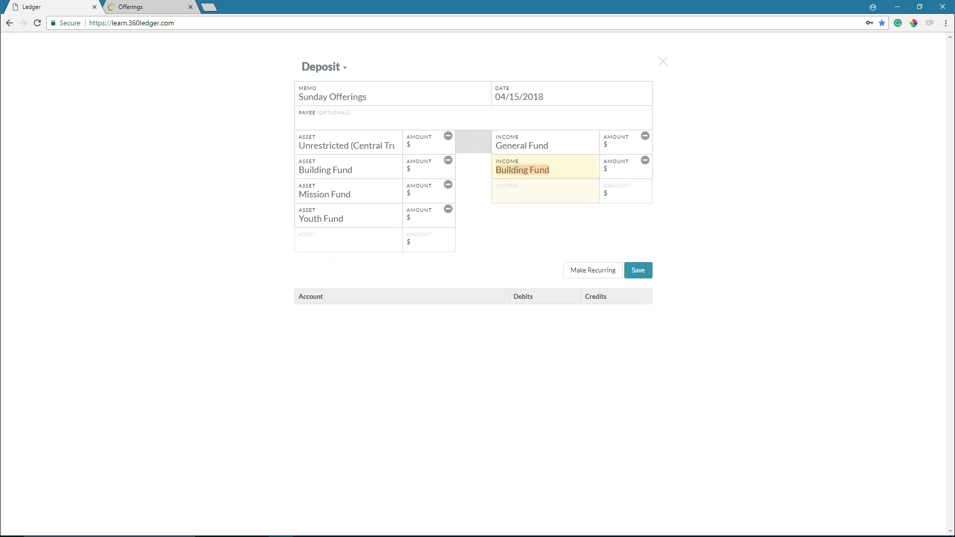
{"action": "type", "text": "miss"}
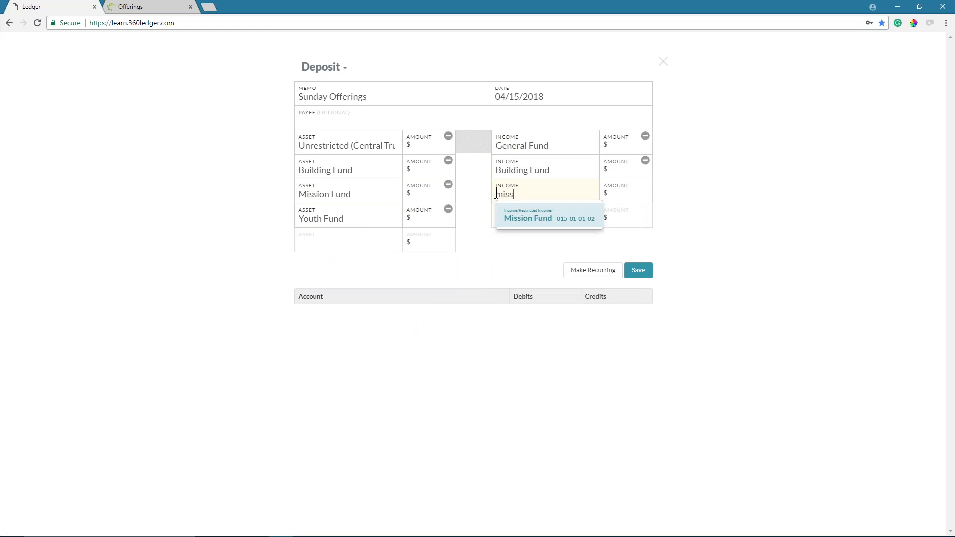
{"action": "left_click", "coordinate": [529, 221]}
{"action": "type", "text": "Yout"}
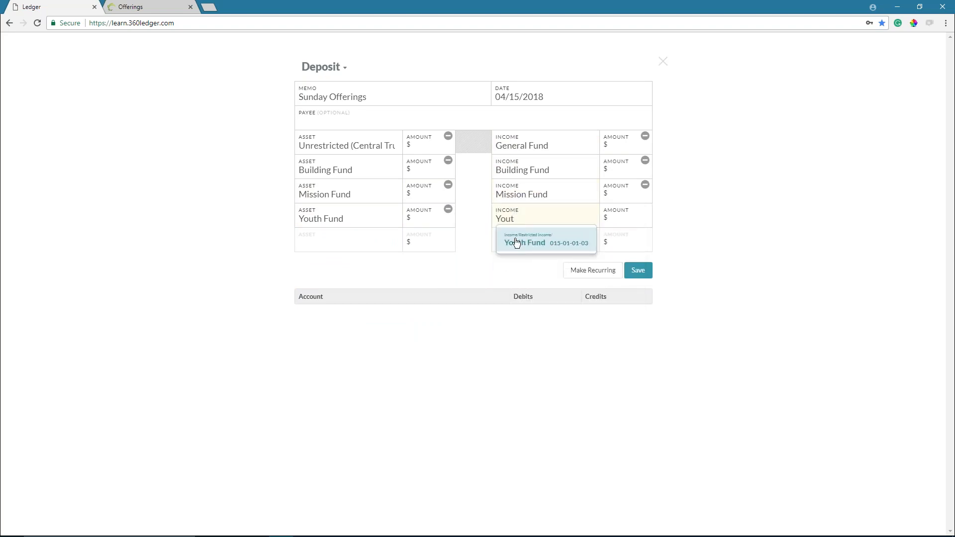
{"action": "left_click", "coordinate": [514, 242]}
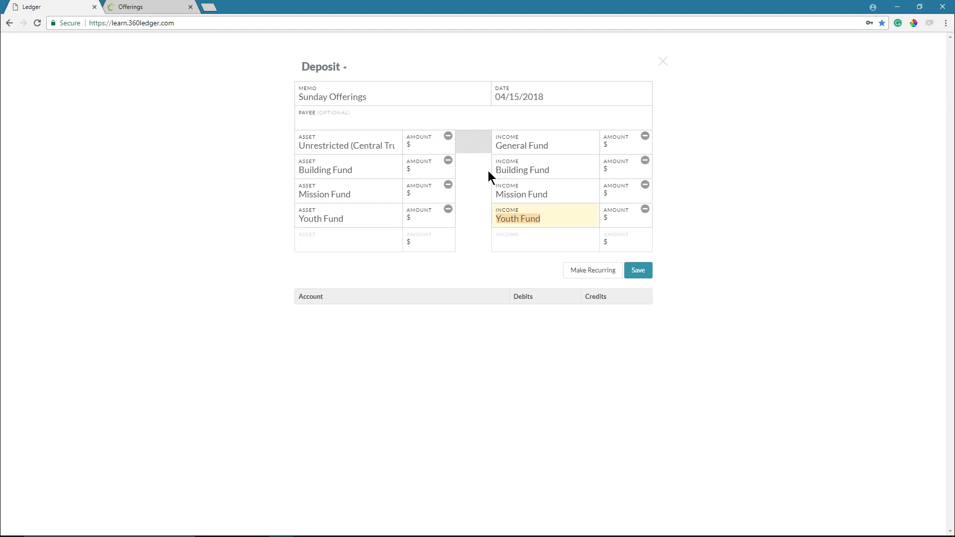
{"action": "left_click", "coordinate": [434, 149]}
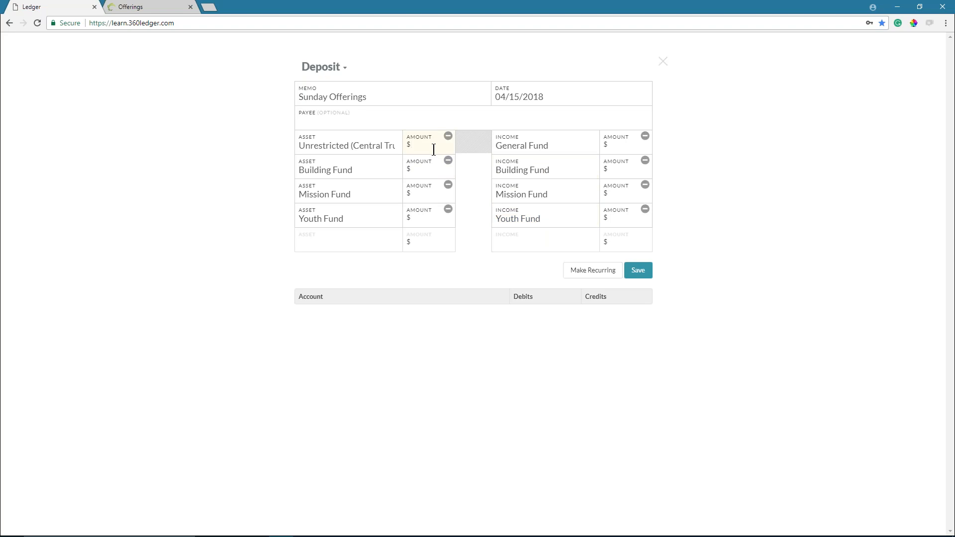
- Enter asset amounts 5000, 300, 1000 and 500 for Unrestricted, Building, Mission and Youth funds
{"action": "type", "text": "5000"}
{"action": "left_click", "coordinate": [423, 170]}
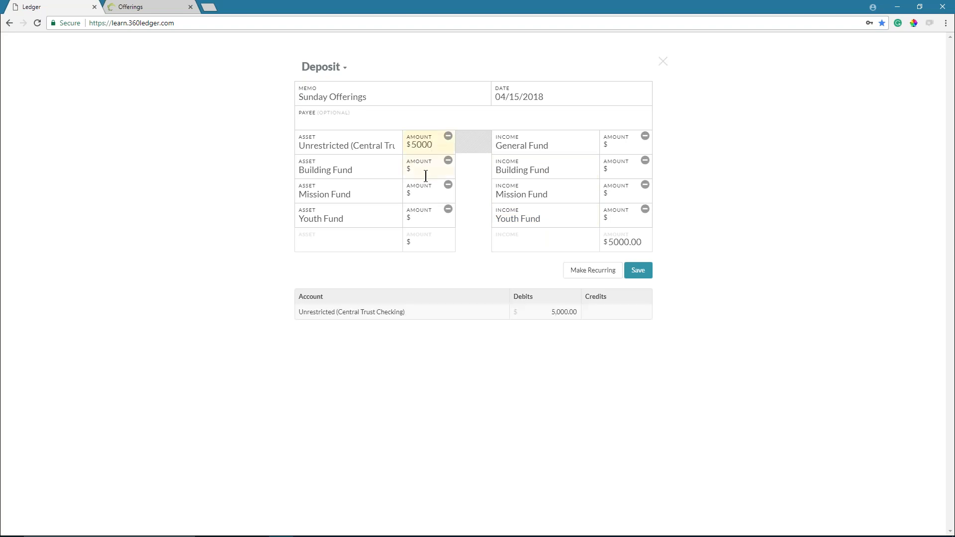
{"action": "type", "text": "300"}
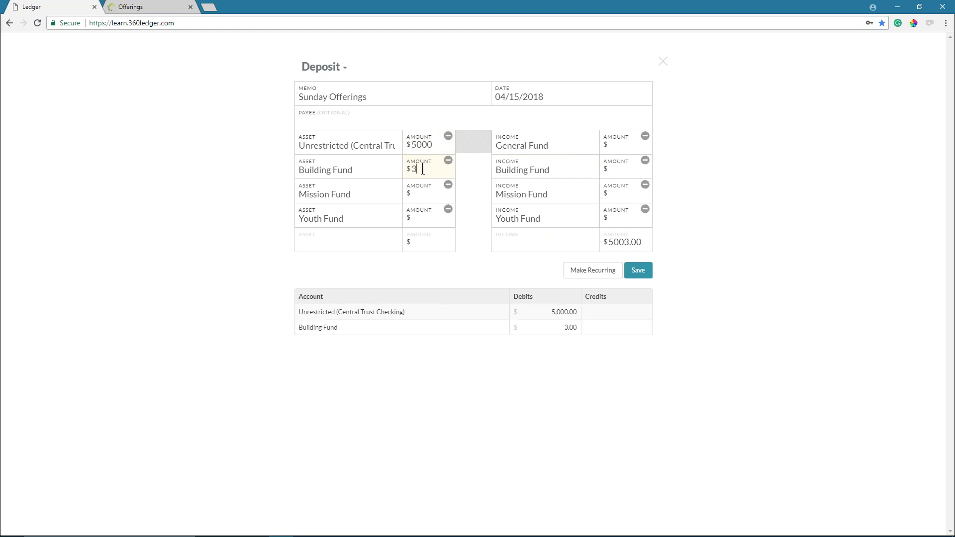
{"action": "left_click", "coordinate": [423, 193]}
{"action": "type", "text": "1000"}
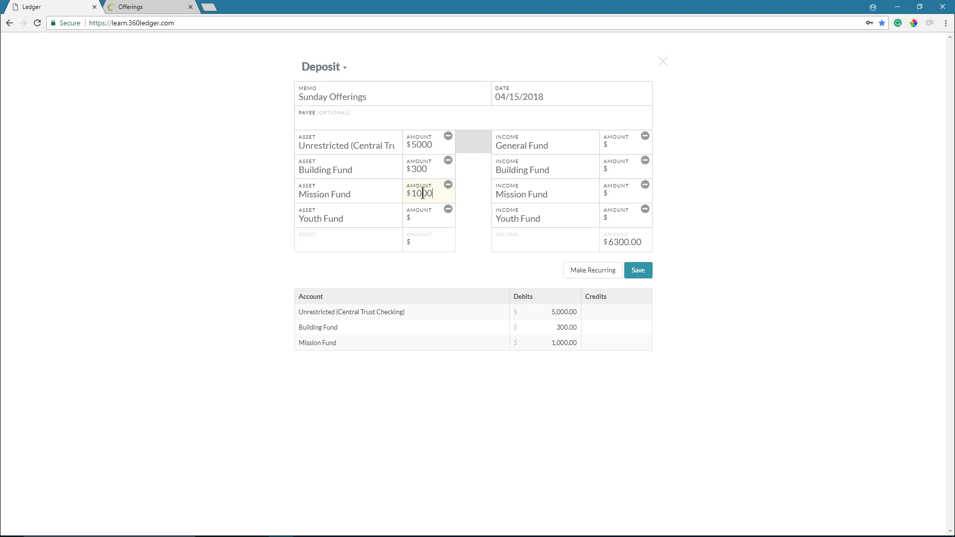
{"action": "left_click", "coordinate": [416, 222]}
{"action": "type", "text": "500"}
- Enter matching income amounts: General 5000, Building 300, Mission 1000, Youth 500
{"action": "left_click", "coordinate": [628, 149]}
{"action": "type", "text": "5000"}
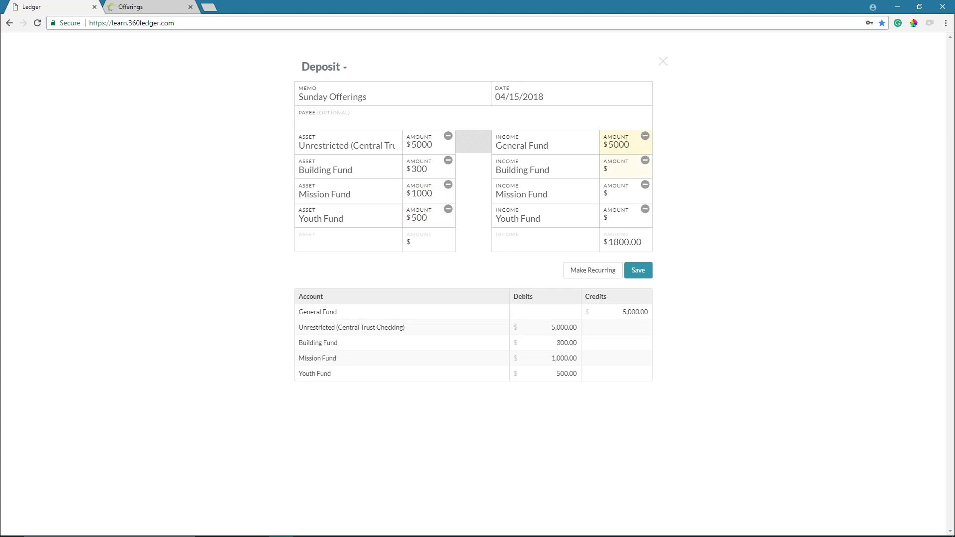
{"action": "left_click", "coordinate": [617, 171]}
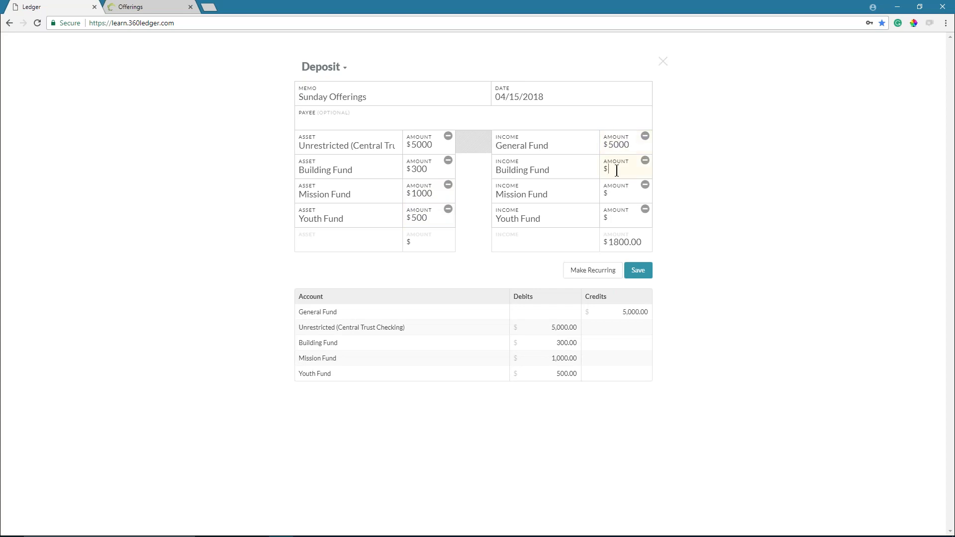
{"action": "type", "text": "300"}
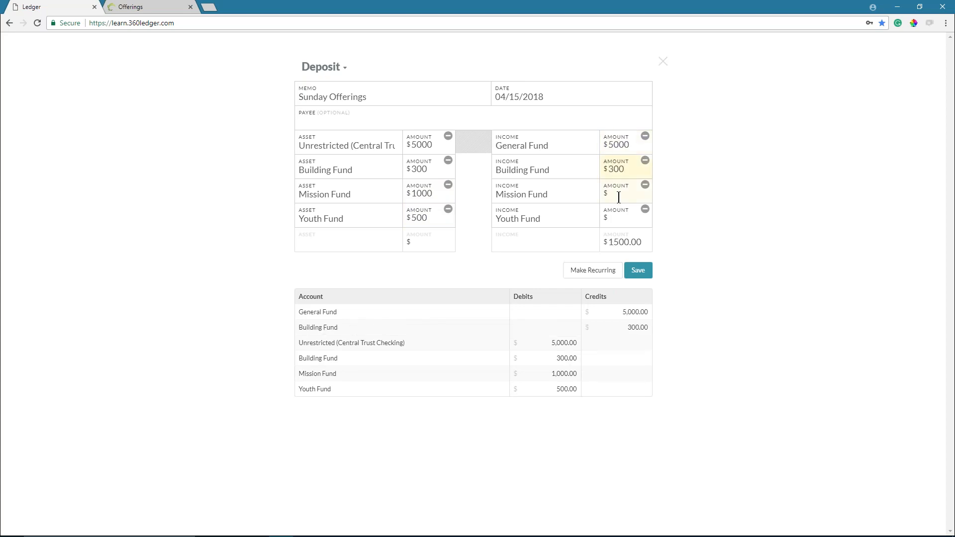
{"action": "type", "text": "1000"}
{"action": "left_click", "coordinate": [624, 220]}
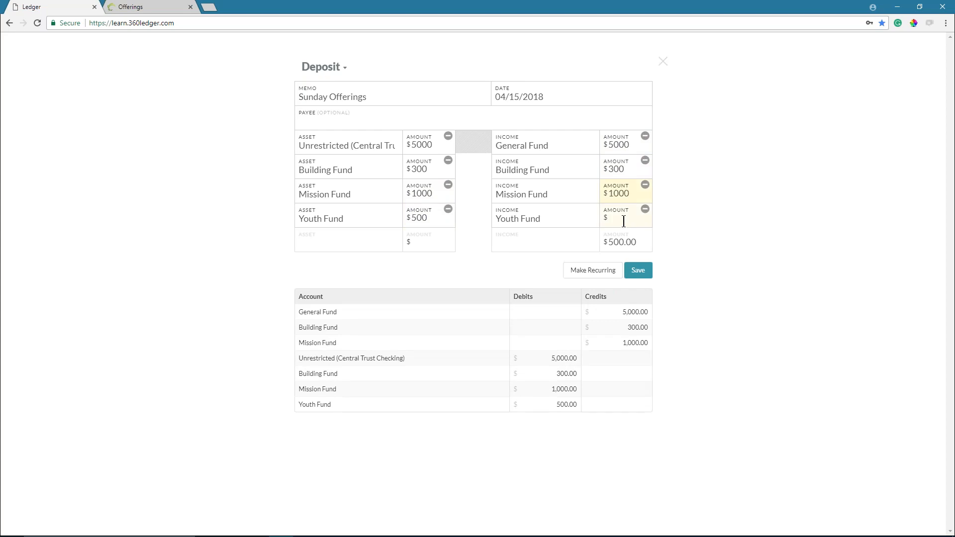
{"action": "type", "text": "500"}
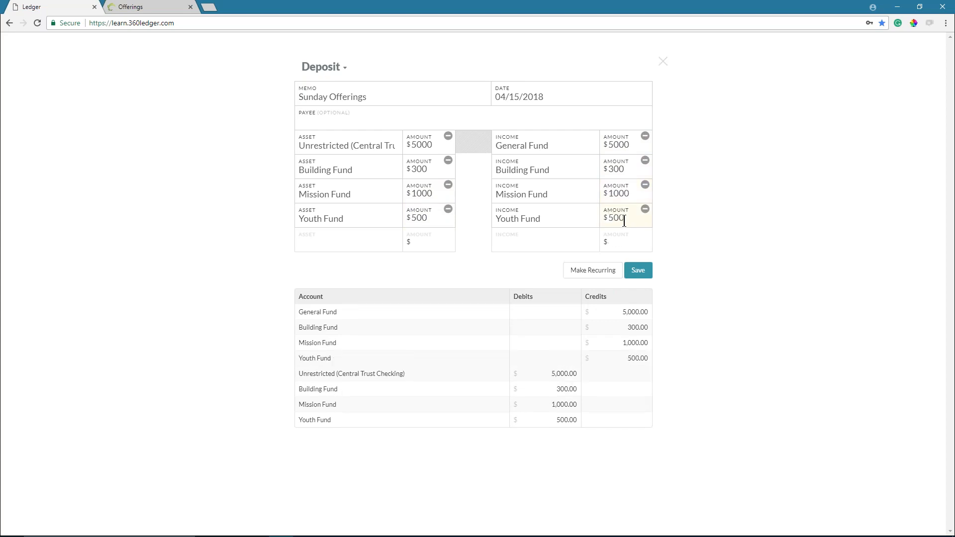
- Change the deposit memo to 'Sunday Offerings (Duplicate)' and save it to the register
{"action": "left_click", "coordinate": [642, 273]}
{"action": "type", "text": "(Duplicate)"}
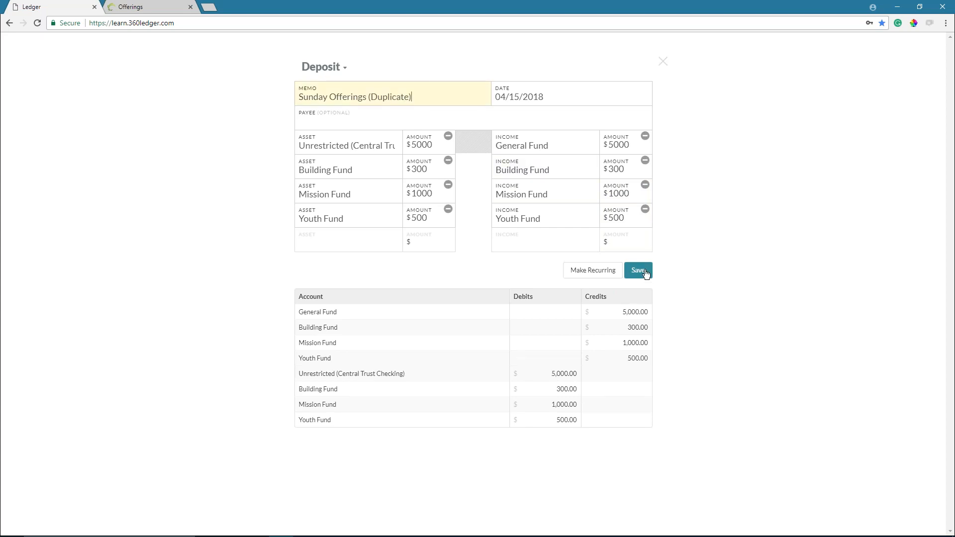
{"action": "left_click", "coordinate": [638, 270]}
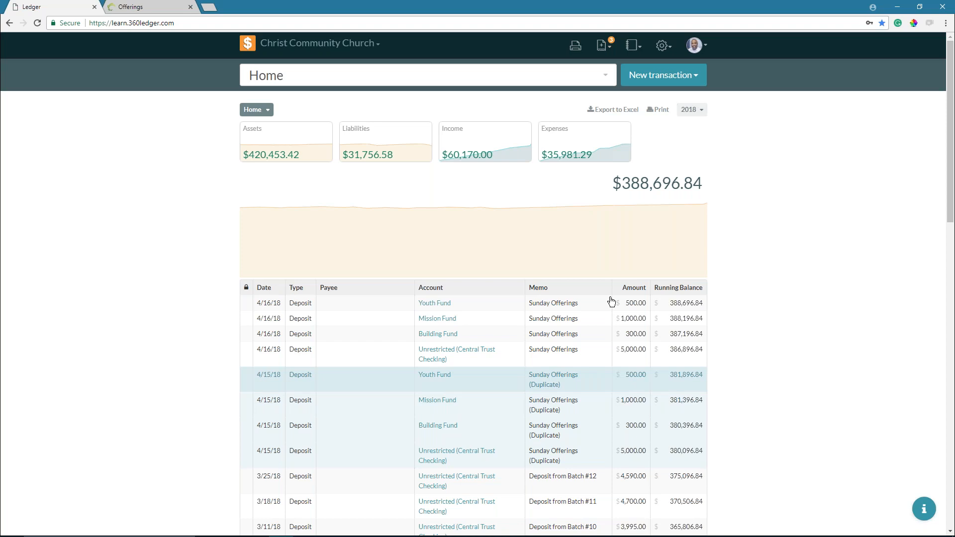
- Bring up the New transaction dropdown at the top right of the Home register
{"action": "left_click", "coordinate": [659, 79]}
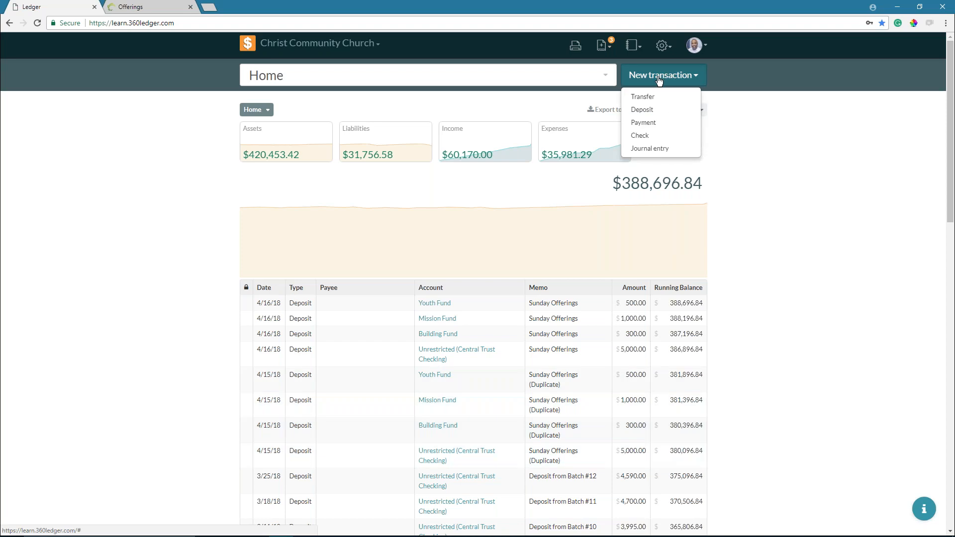
- Create a new check dated 04/19/2018 and show its Memo field's earlier suggestions
{"action": "left_click", "coordinate": [640, 135]}
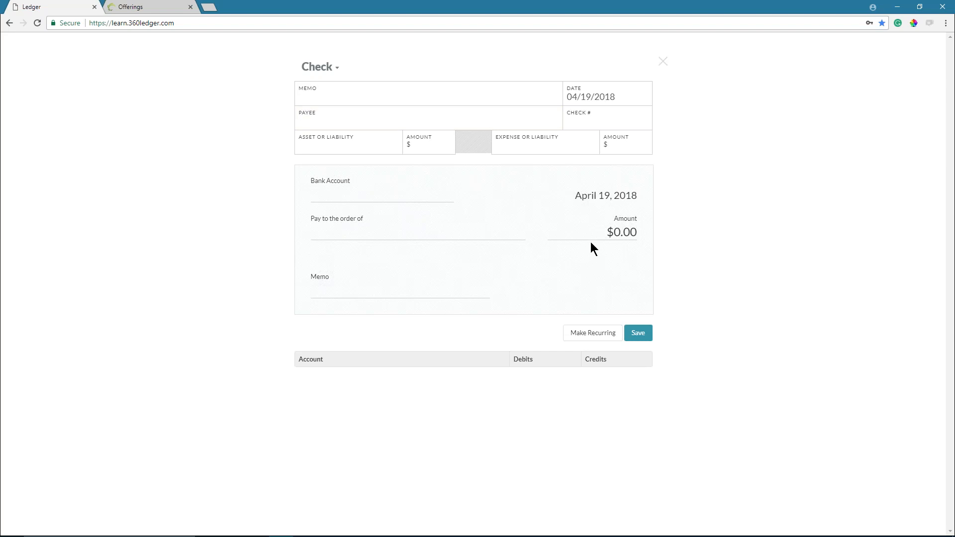
{"action": "left_click", "coordinate": [382, 100]}
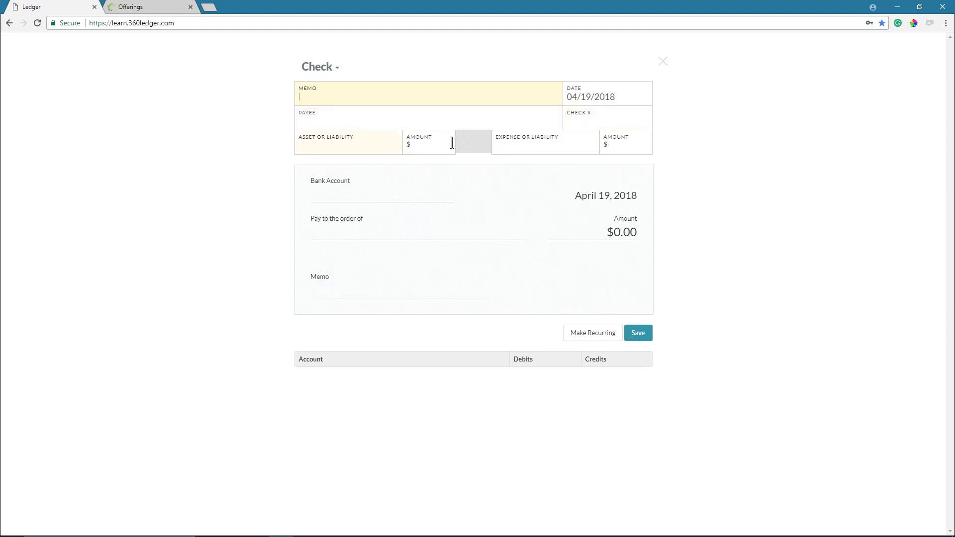
{"action": "left_click", "coordinate": [348, 98]}
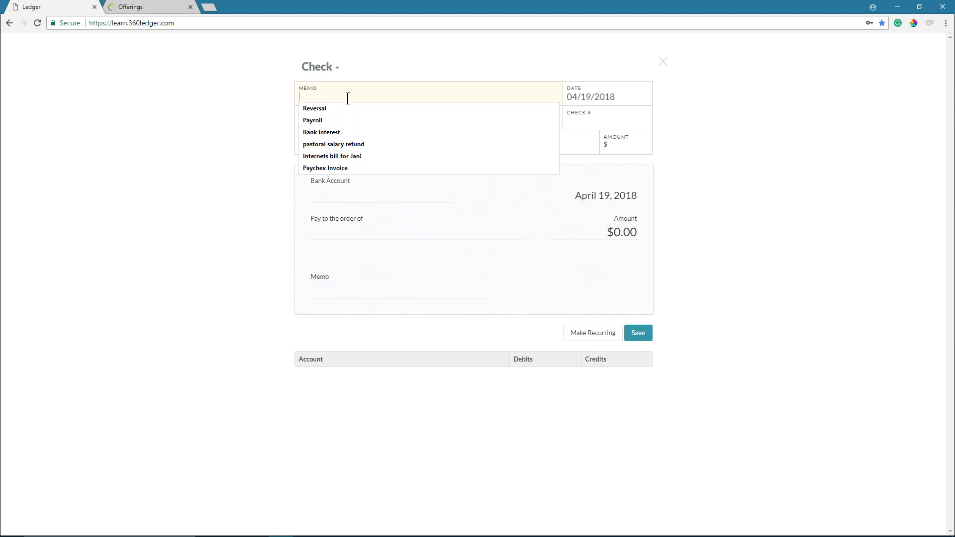
- Enter 'Payroll Check for Pastor' as the check's memo
{"action": "type", "text": "P"}
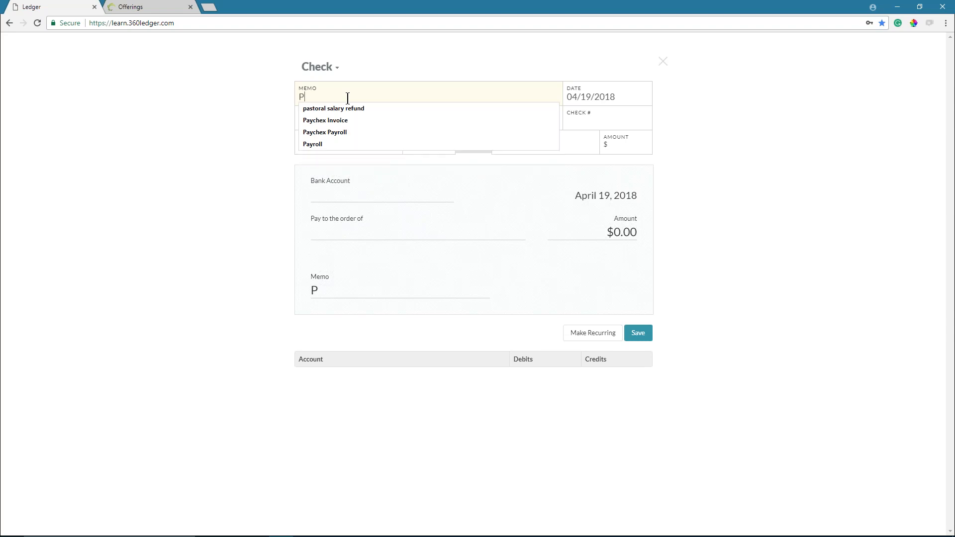
{"action": "type", "text": "ayroll Check"}
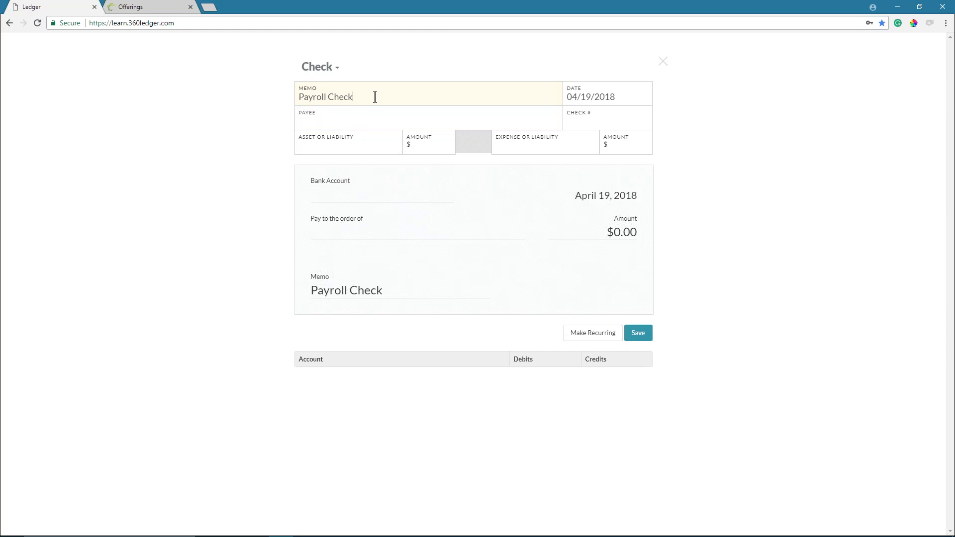
{"action": "type", "text": "for Pastor"}
- Enter the pastor's full name as the check's payee
{"action": "left_click", "coordinate": [371, 117]}
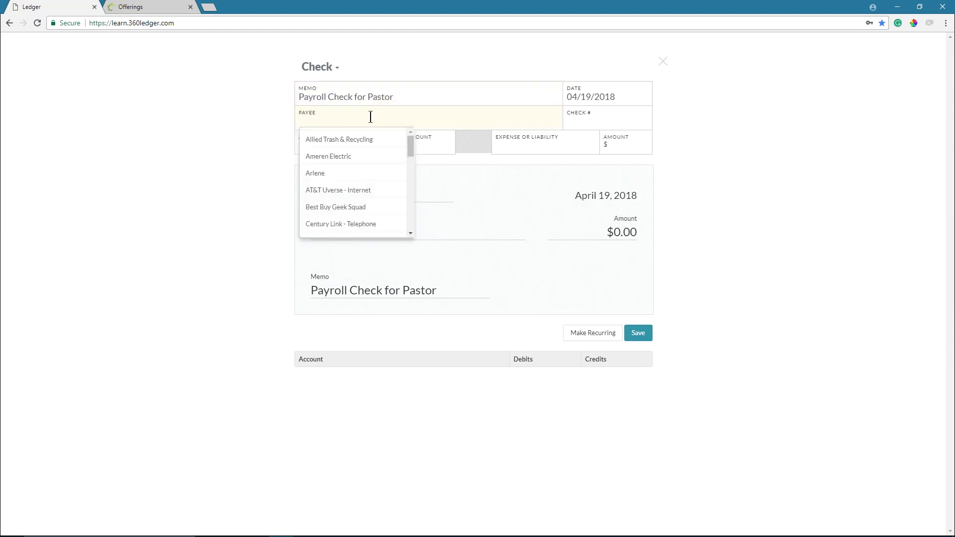
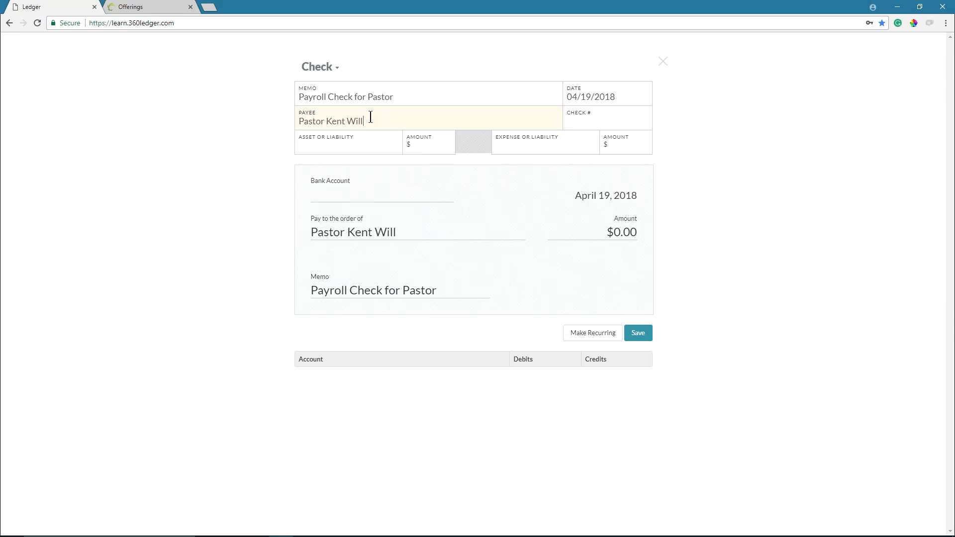
- Pay the check from Unrestricted (Central Trust Checking) and move to the second account row
{"action": "left_click", "coordinate": [378, 144]}
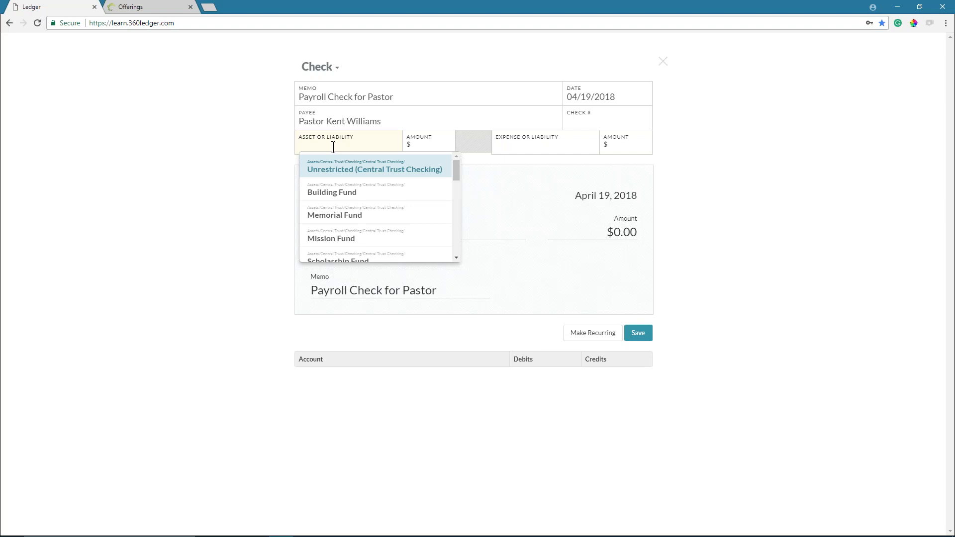
{"action": "left_click", "coordinate": [338, 170]}
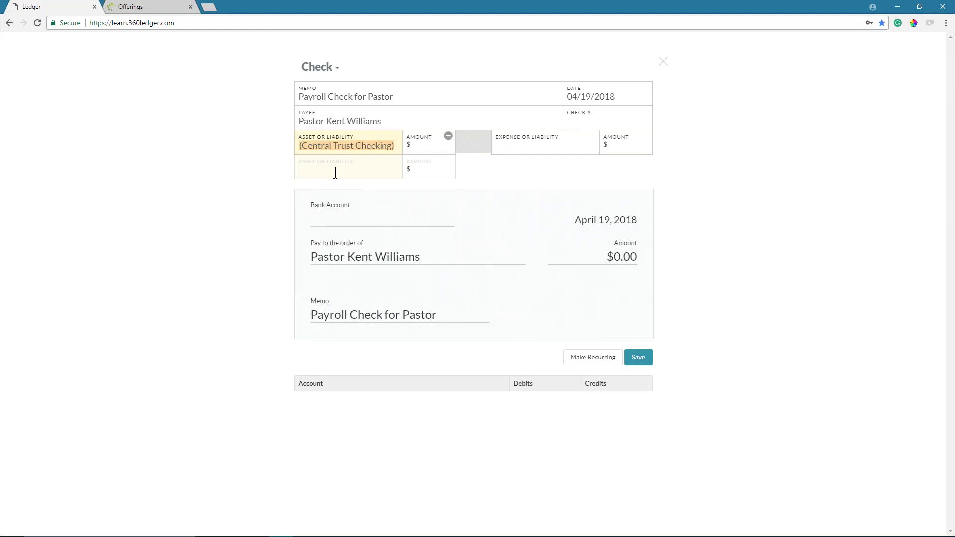
{"action": "left_click", "coordinate": [336, 170]}
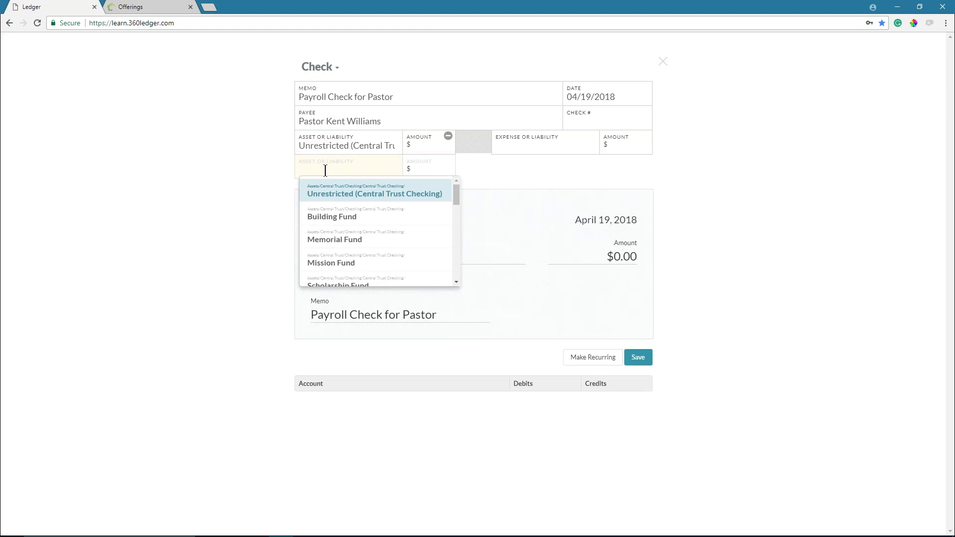
- Replace the payee with a different person's full name
{"action": "left_click", "coordinate": [344, 120]}
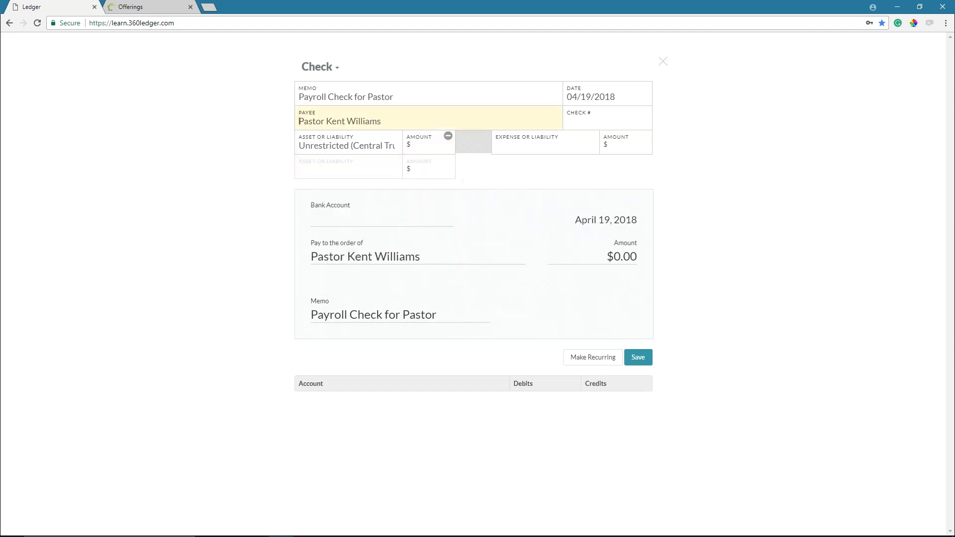
{"action": "key", "text": "BackSpace"}
{"action": "key", "text": "Delete"}
{"action": "key", "text": "Delete"}
{"action": "key", "text": "Delete"}
{"action": "key", "text": "Delete"}
{"action": "key", "text": "Delete"}
{"action": "key", "text": "Delete"}
{"action": "key", "text": "Delete"}
{"action": "key", "text": "Delete"}
{"action": "key", "text": "Delete"}
{"action": "key", "text": "Delete"}
{"action": "key", "text": "Delete"}
{"action": "key", "text": "Delete"}
{"action": "key", "text": "Delete"}
{"action": "key", "text": "Delete"}
{"action": "key", "text": "Delete"}
{"action": "key", "text": "Delete"}
{"action": "key", "text": "Delete"}
{"action": "key", "text": "Delete"}
{"action": "key", "text": "Delete"}
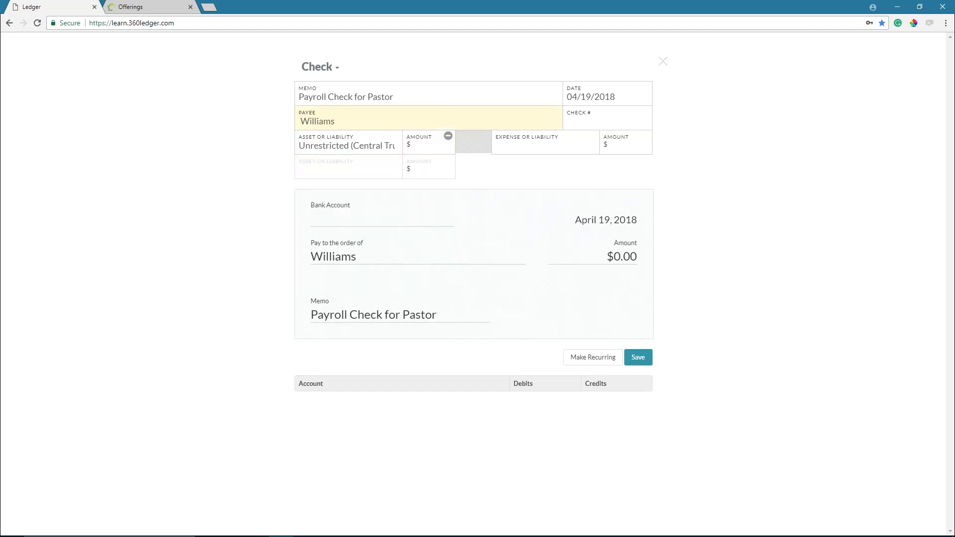
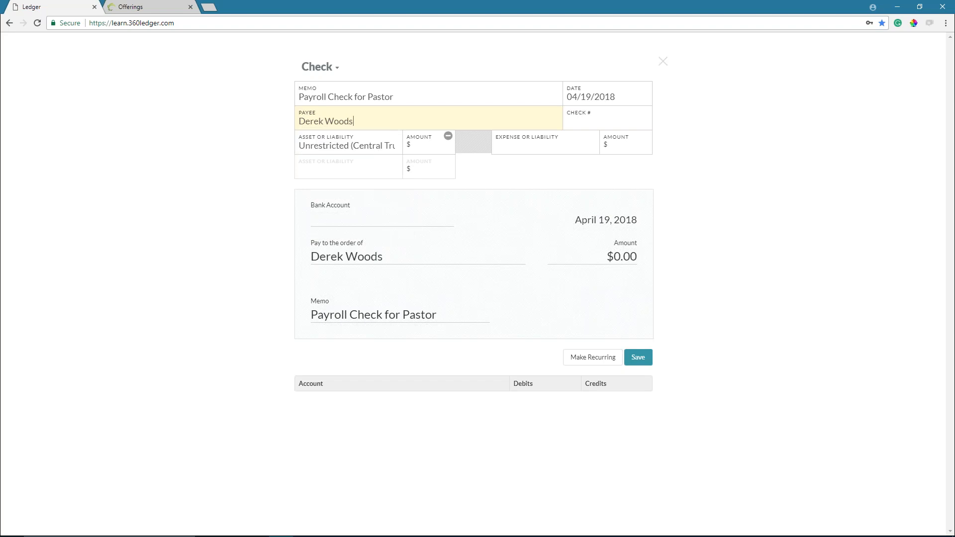
- Shorten the memo to 'Payroll Check' by removing 'for Pastor'
{"action": "double_click", "coordinate": [380, 98]}
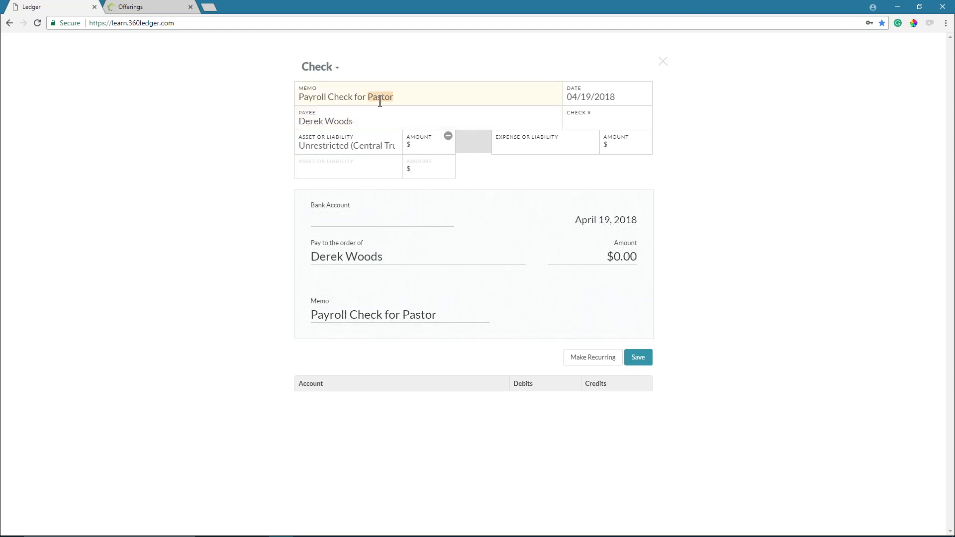
{"action": "key", "text": "BackSpace"}
{"action": "key", "text": "BackSpace"}
{"action": "key", "text": "BackSpace"}
{"action": "key", "text": "BackSpace"}
{"action": "key", "text": "BackSpace"}
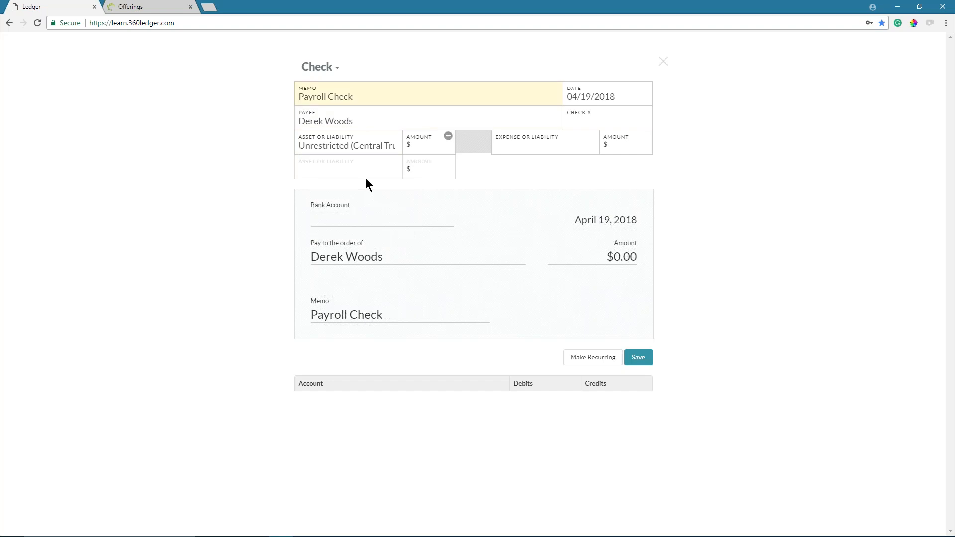
{"action": "left_click", "coordinate": [348, 166]}
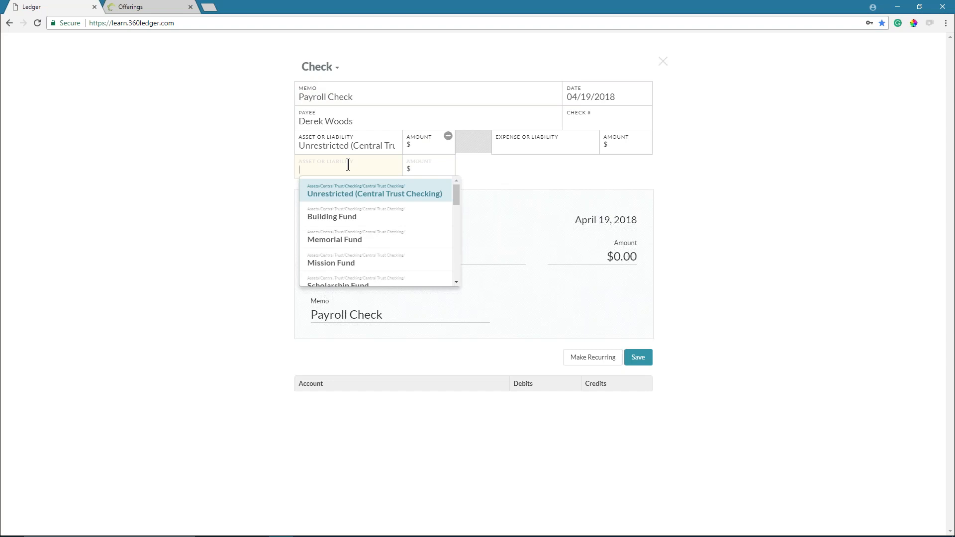
- Add Federal Income Tax and State Income Tax as the second and third account lines
{"action": "left_click", "coordinate": [349, 164]}
{"action": "left_click", "coordinate": [348, 164]}
{"action": "type", "text": "fed"}
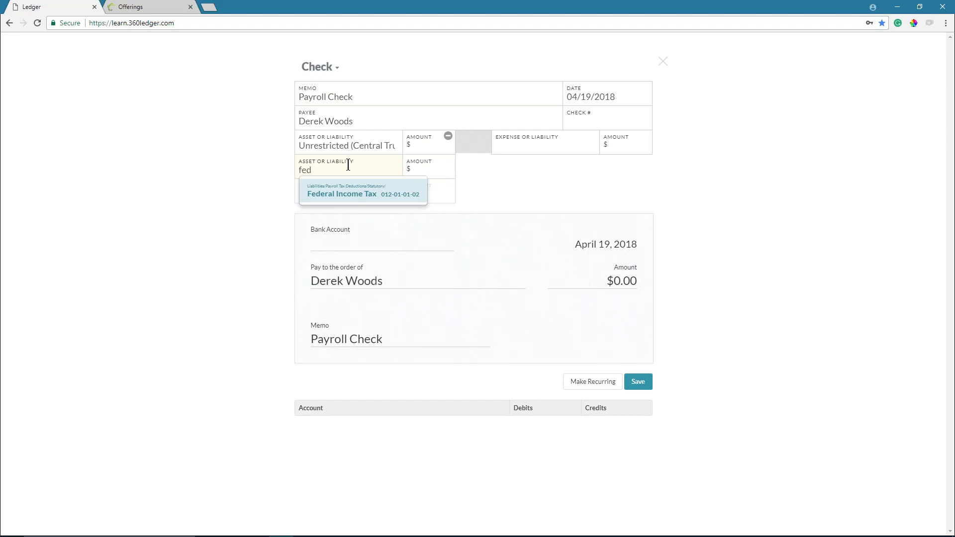
{"action": "key", "text": "Return"}
{"action": "left_click", "coordinate": [327, 195]}
{"action": "type", "text": "st"}
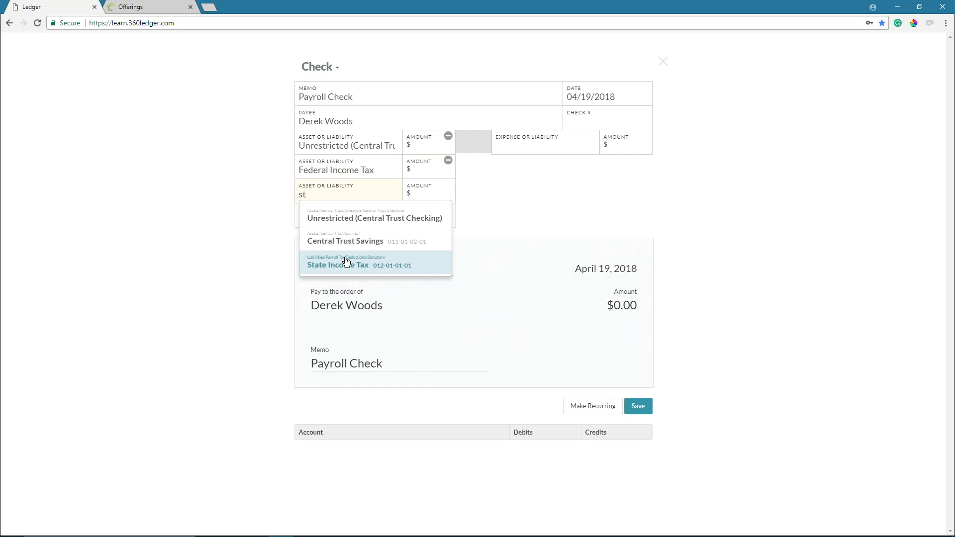
{"action": "left_click", "coordinate": [336, 264]}
- Add Social Security Tax and Medicare Tax as the fourth and fifth account lines
{"action": "left_click", "coordinate": [333, 219]}
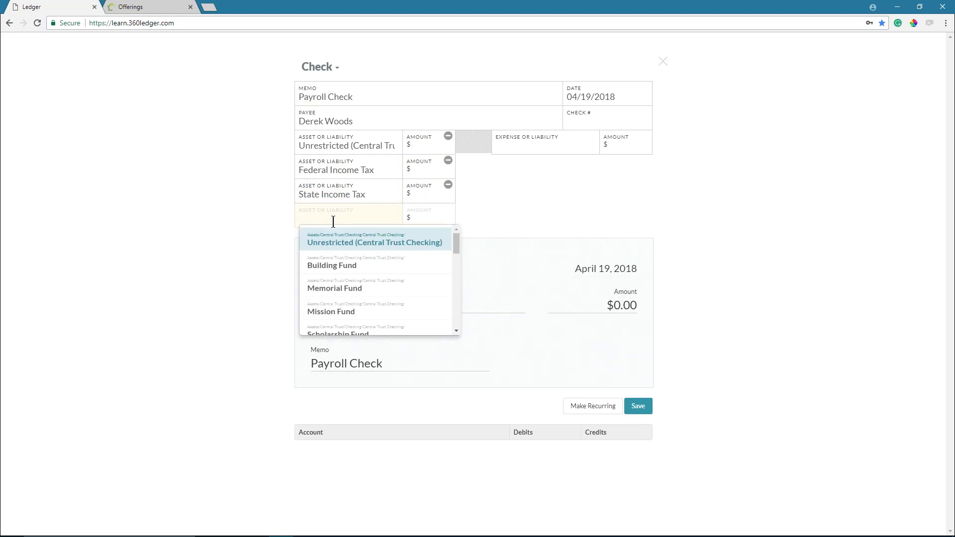
{"action": "type", "text": "soc"}
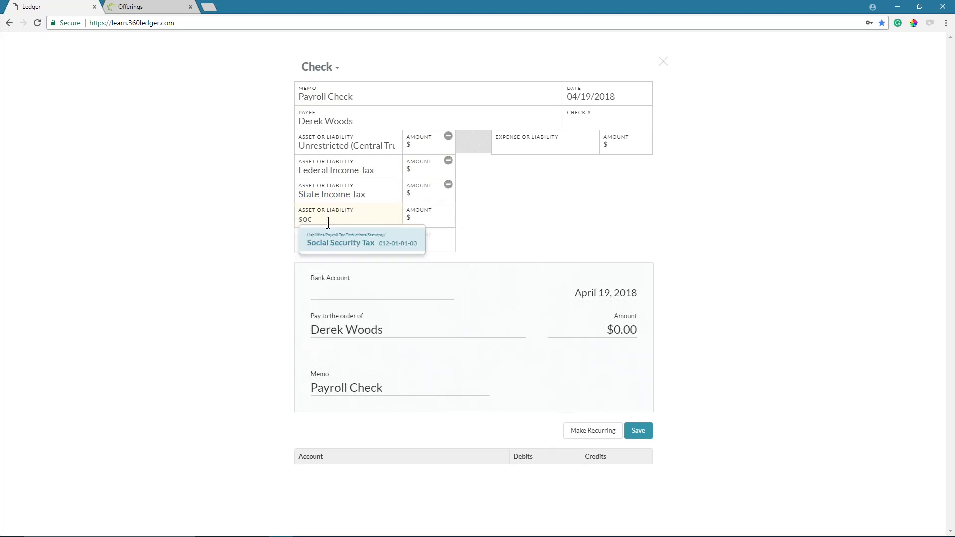
{"action": "left_click", "coordinate": [335, 244]}
{"action": "left_click", "coordinate": [336, 242]}
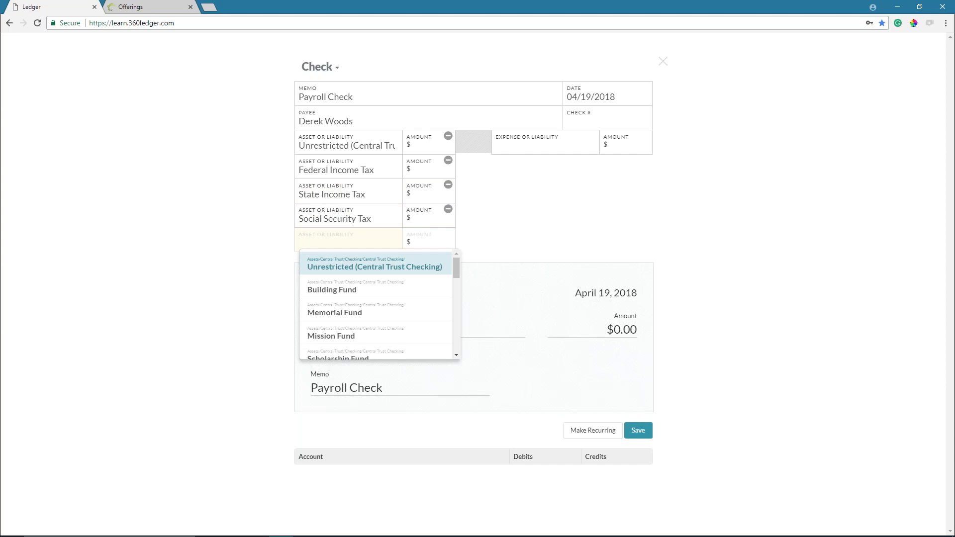
{"action": "type", "text": "Medicare Tax"}
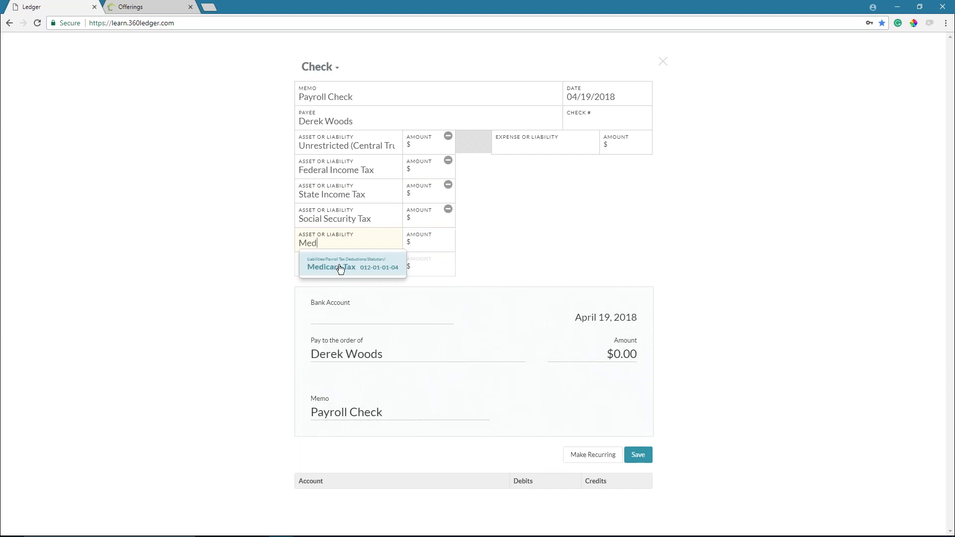
{"action": "left_click", "coordinate": [337, 265]}
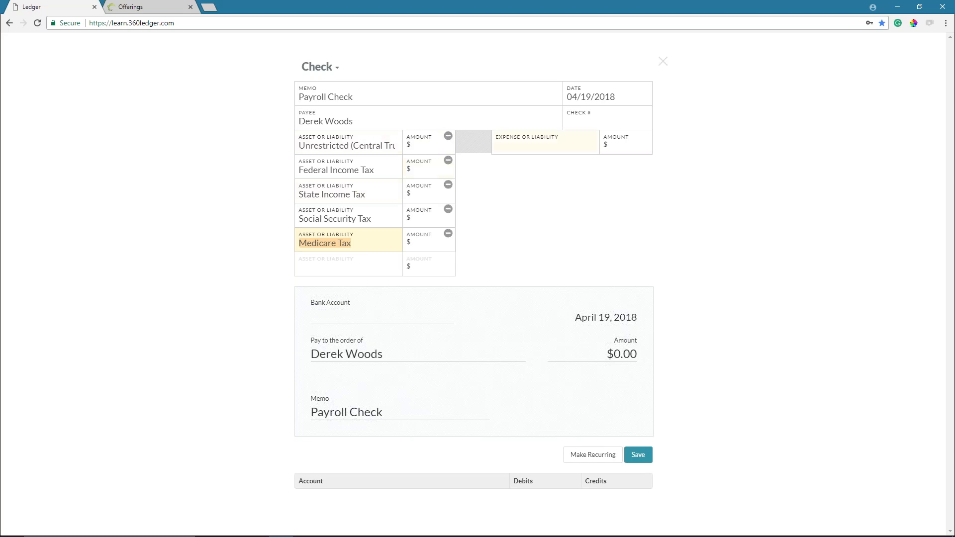
- Charge 833.33 to Staff Salary and put 652.48 on the Unrestricted checking line
{"action": "left_click", "coordinate": [529, 146]}
{"action": "type", "text": "or"}
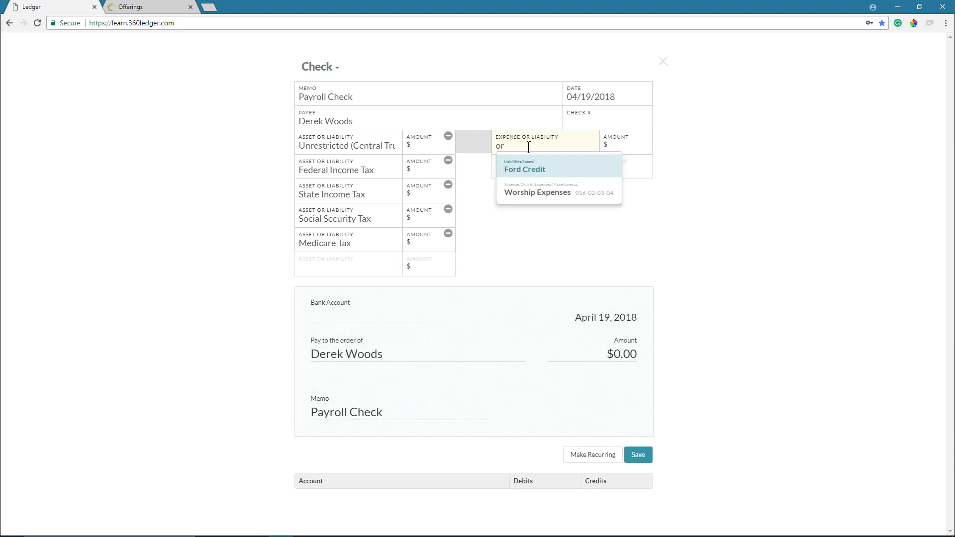
{"action": "key", "text": "BackSpace"}
{"action": "key", "text": "BackSpace"}
{"action": "type", "text": "sal"}
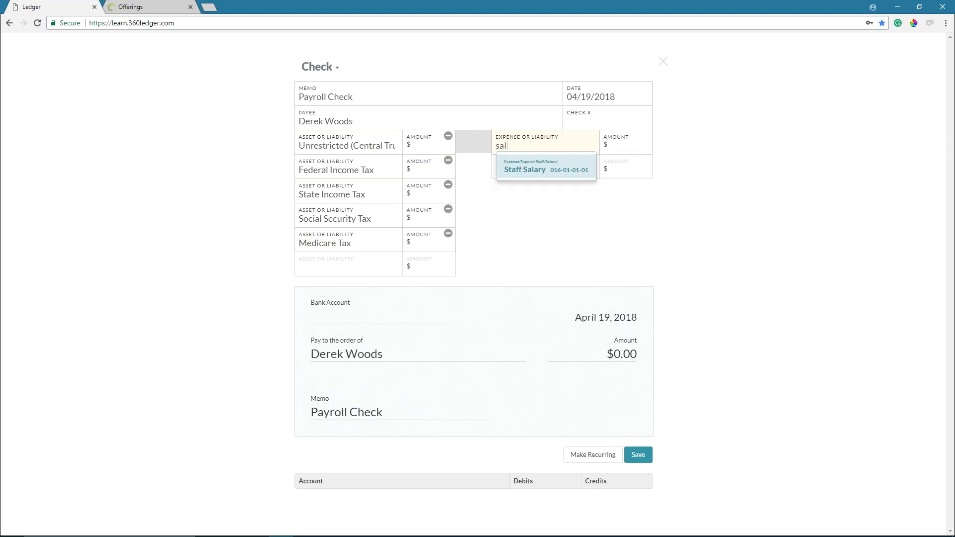
{"action": "left_click", "coordinate": [525, 170]}
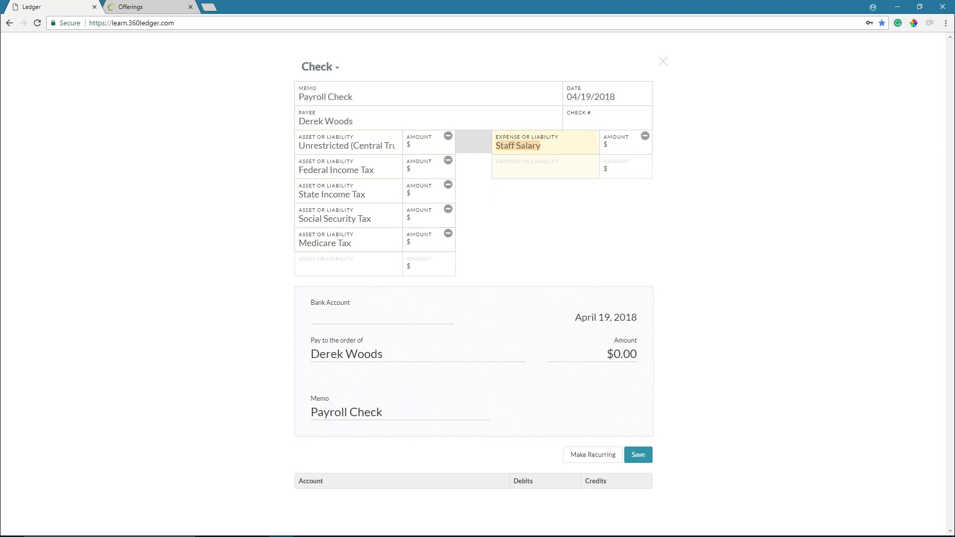
{"action": "left_click", "coordinate": [419, 150]}
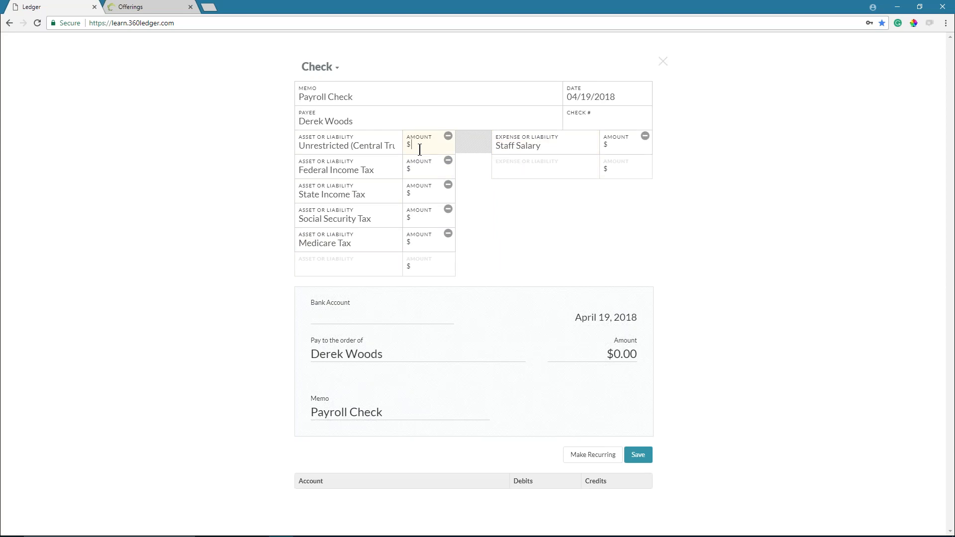
{"action": "left_click", "coordinate": [624, 148]}
{"action": "type", "text": "833.33"}
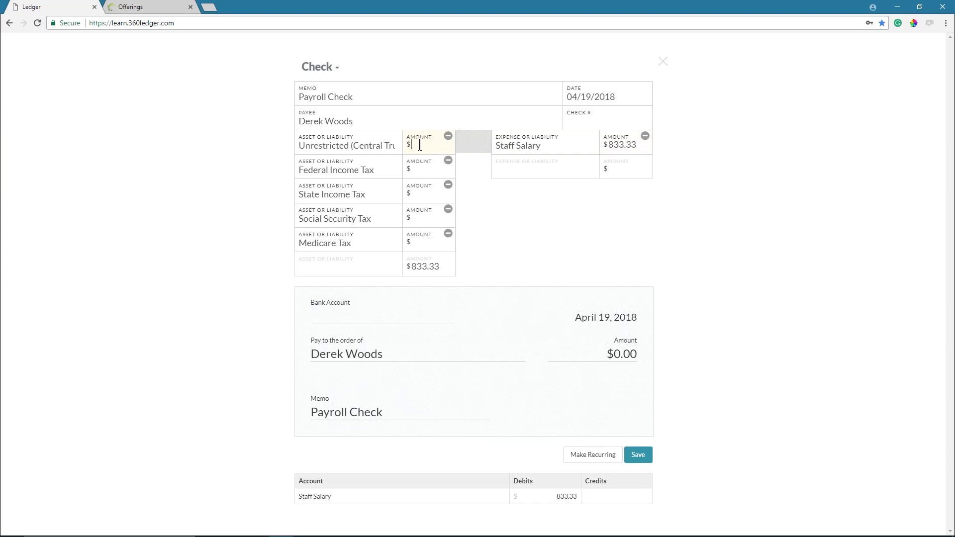
{"action": "type", "text": "652."}
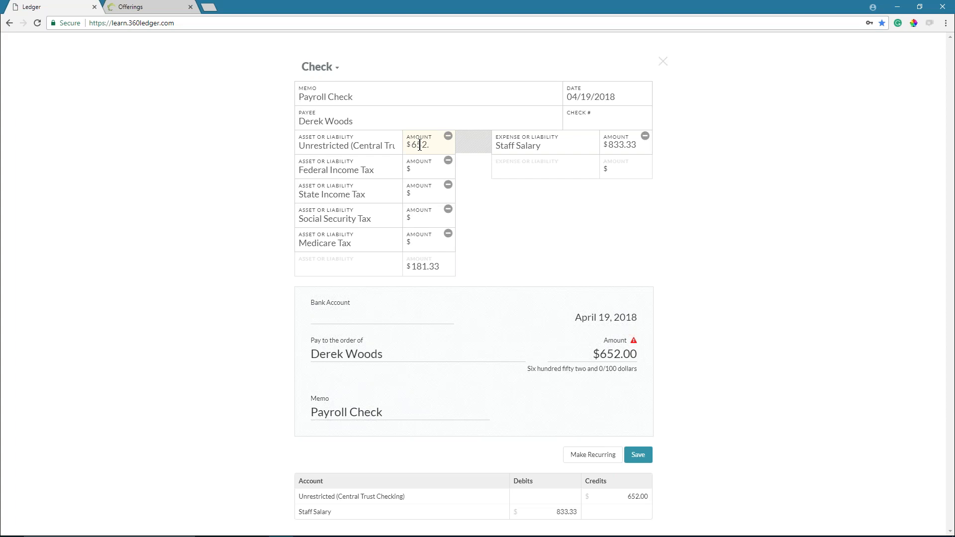
{"action": "type", "text": "48"}
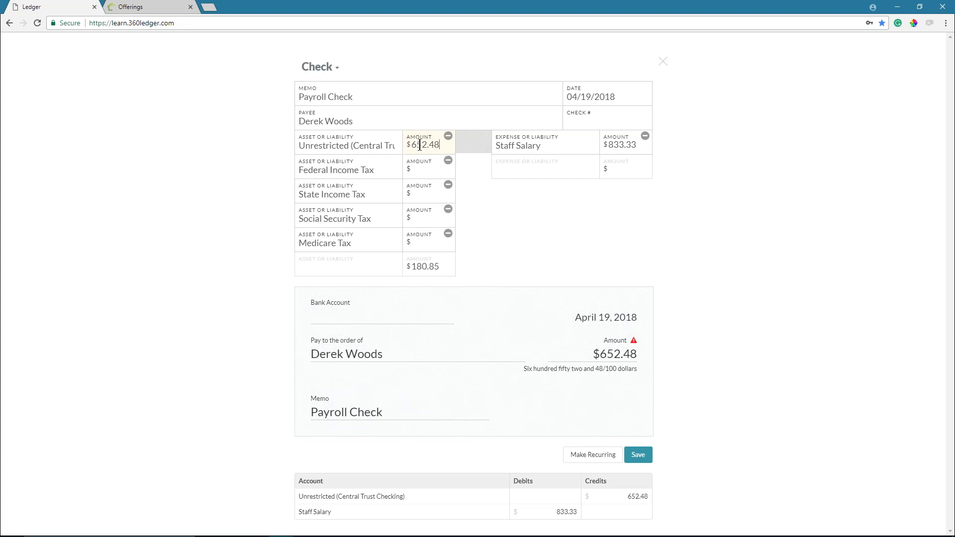
- Enter the tax amounts: 95.10 federal, 22.00 state, 51.67 Social Security, 12.08 Medicare
{"action": "left_click", "coordinate": [444, 172]}
{"action": "type", "text": "95.10"}
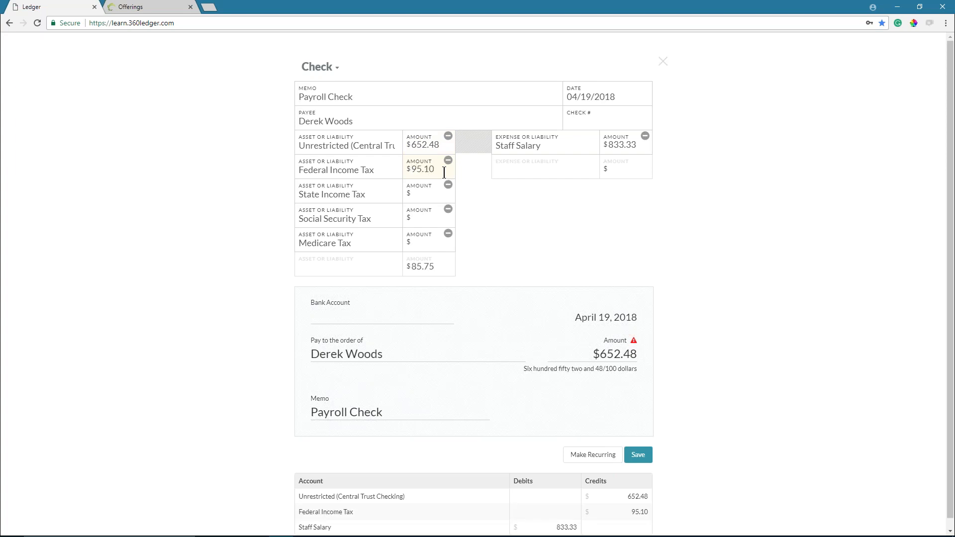
{"action": "left_click", "coordinate": [427, 194]}
{"action": "type", "text": "22.00"}
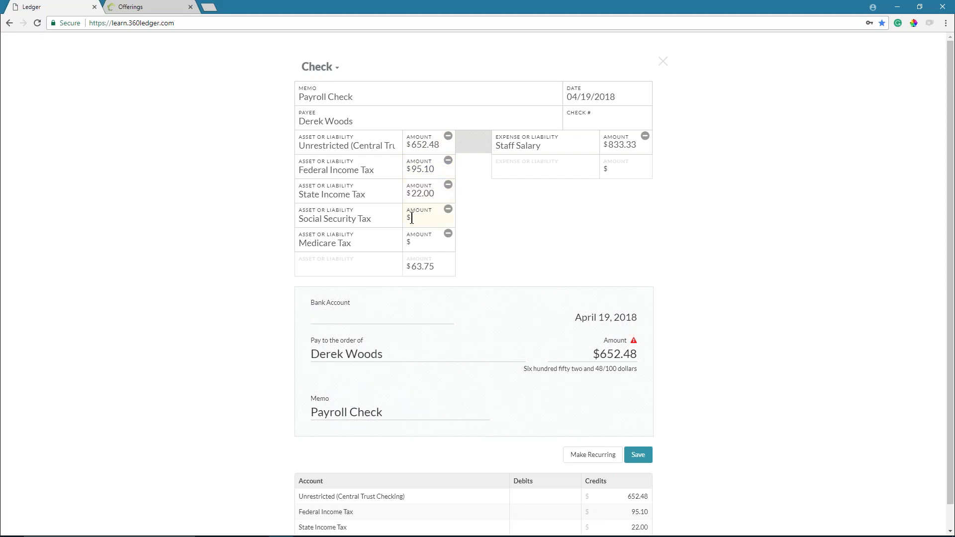
{"action": "left_click", "coordinate": [412, 218]}
{"action": "type", "text": "51.67"}
{"action": "left_click", "coordinate": [413, 243]}
{"action": "type", "text": "12.08"}
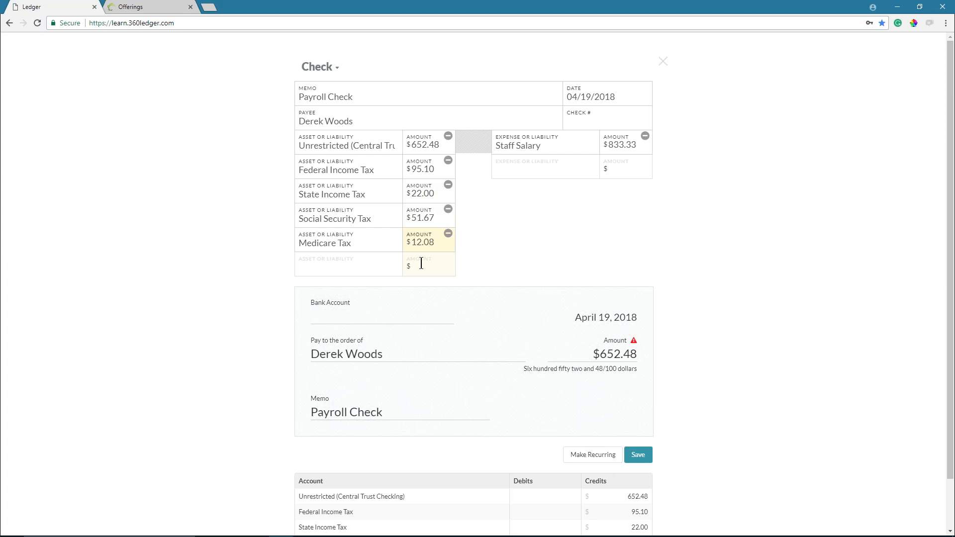
{"action": "left_click", "coordinate": [552, 168]}
{"action": "scroll", "coordinate": [595, 344], "scroll_direction": "down", "scroll_amount": 1}
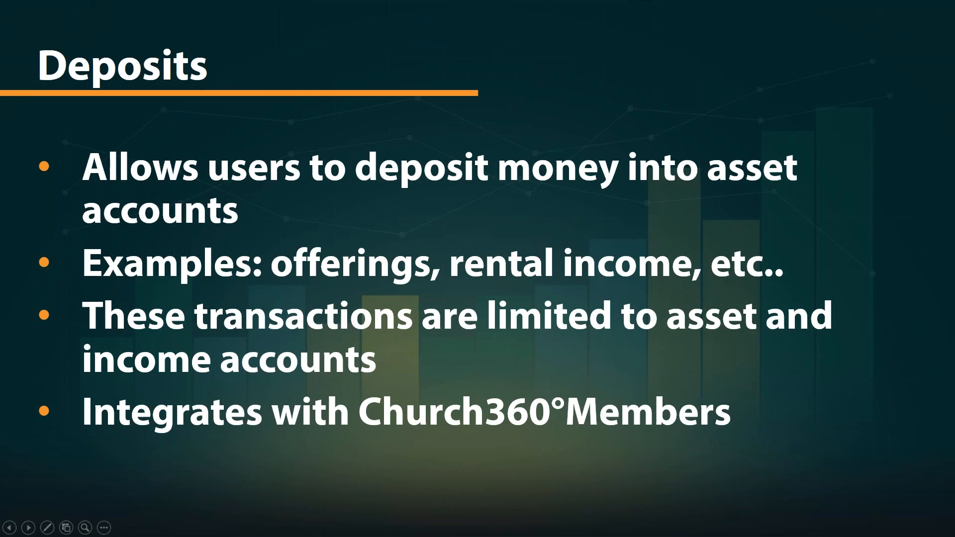
- Advance the presentation from the Deposits slide to the Checks slide
{"action": "key", "text": "Right"}
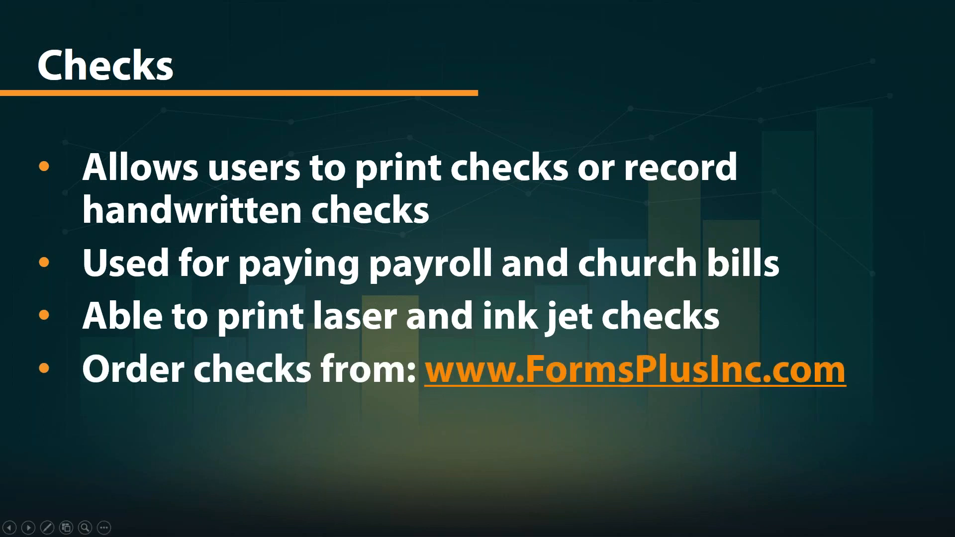
- Browse the FormsPlusInc.com CHECKS catalogue of laser check styles, then return to the Ledger tab
{"action": "left_click", "coordinate": [675, 378]}
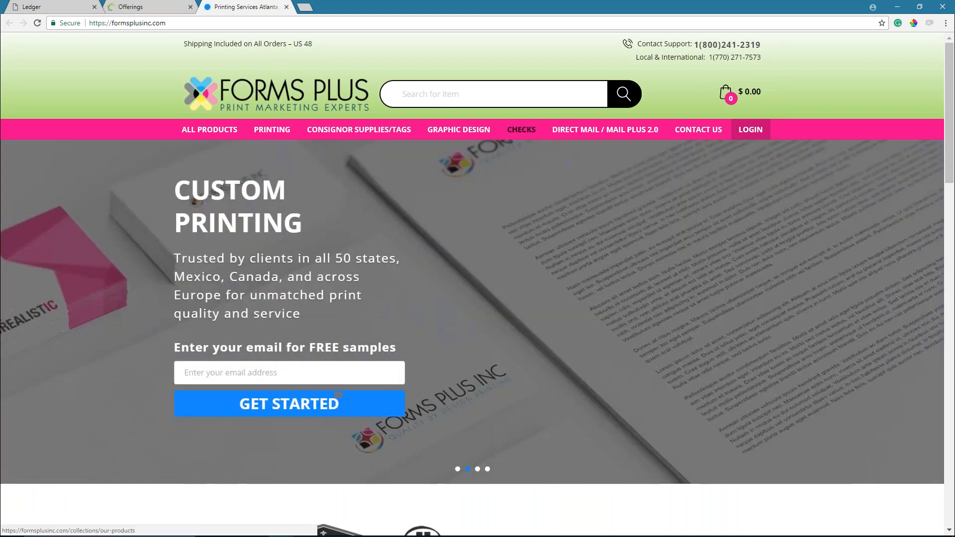
{"action": "left_click", "coordinate": [522, 130]}
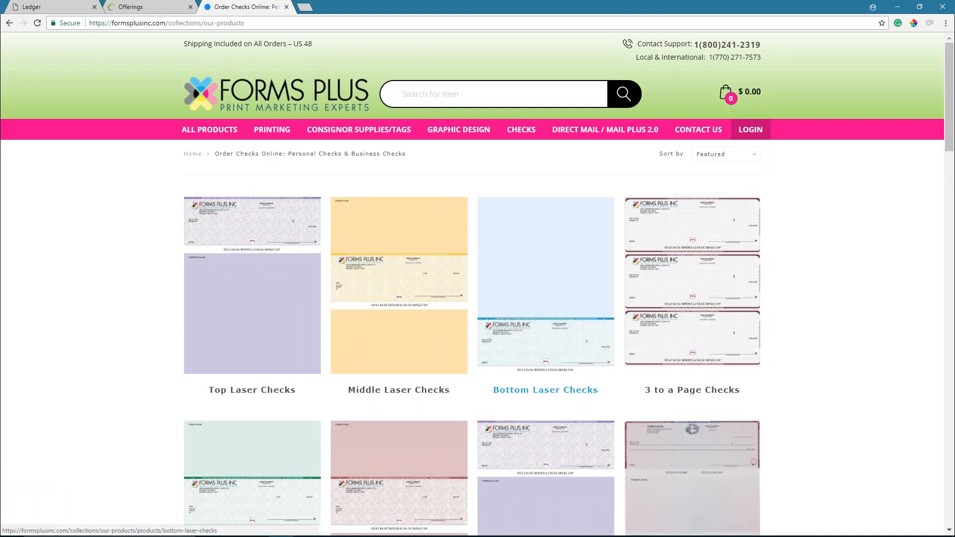
{"action": "scroll", "coordinate": [499, 256], "scroll_direction": "down", "scroll_amount": 2}
{"action": "scroll", "coordinate": [126, 263], "scroll_direction": "down", "scroll_amount": 1}
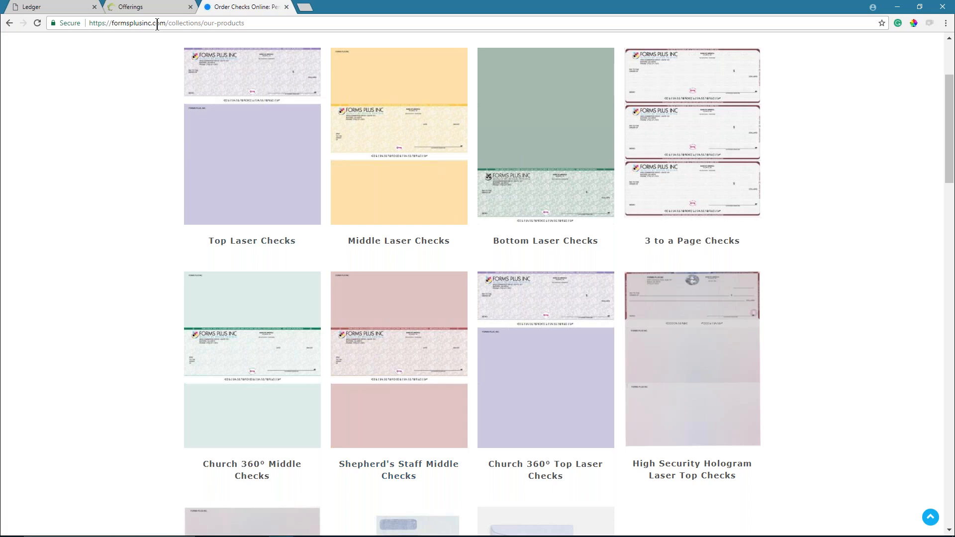
{"action": "left_click", "coordinate": [52, 9]}
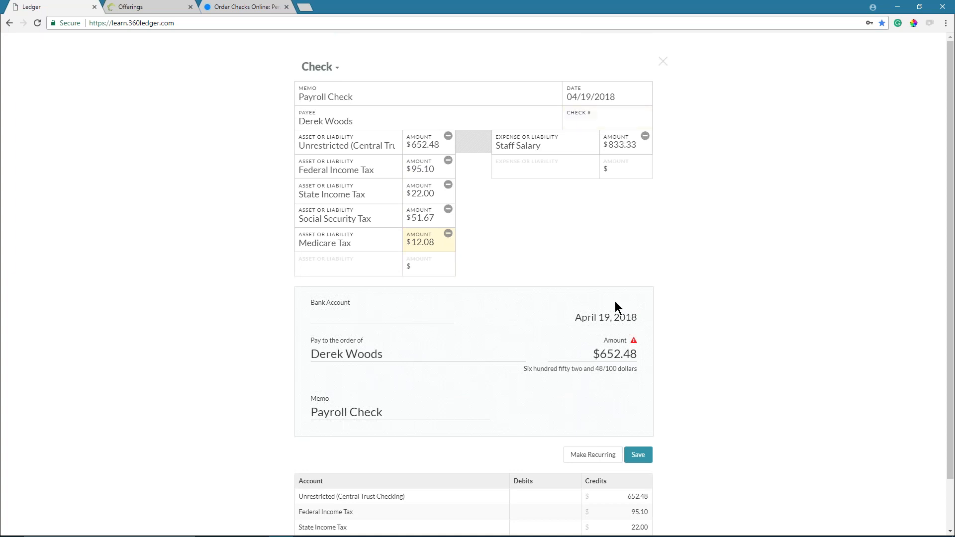
{"action": "mouse_move", "coordinate": [634, 345]}
{"action": "left_click", "coordinate": [636, 456]}
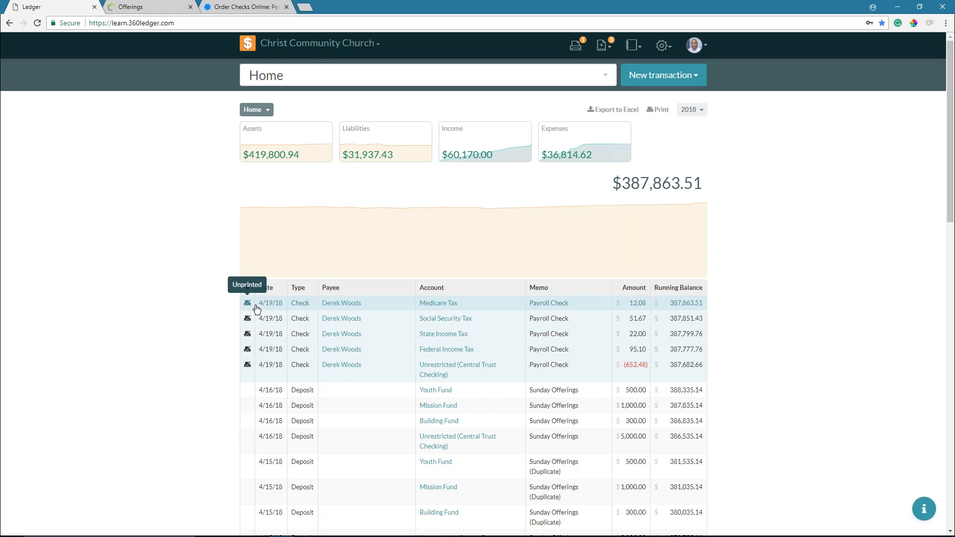
{"action": "scroll", "coordinate": [249, 309], "scroll_direction": "down", "scroll_amount": 4}
{"action": "scroll", "coordinate": [254, 312], "scroll_direction": "down", "scroll_amount": 13}
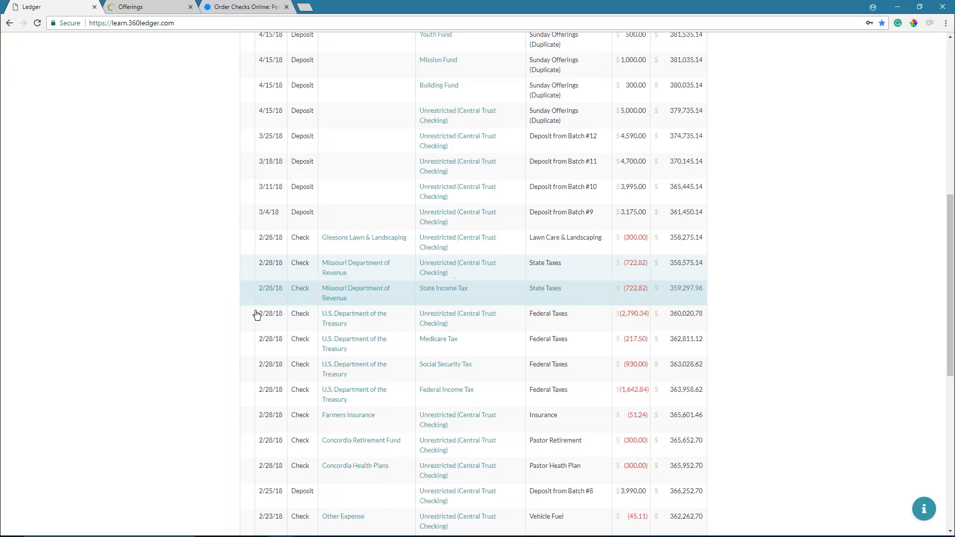
{"action": "scroll", "coordinate": [265, 315], "scroll_direction": "up", "scroll_amount": 5}
{"action": "scroll", "coordinate": [264, 315], "scroll_direction": "up", "scroll_amount": 12}
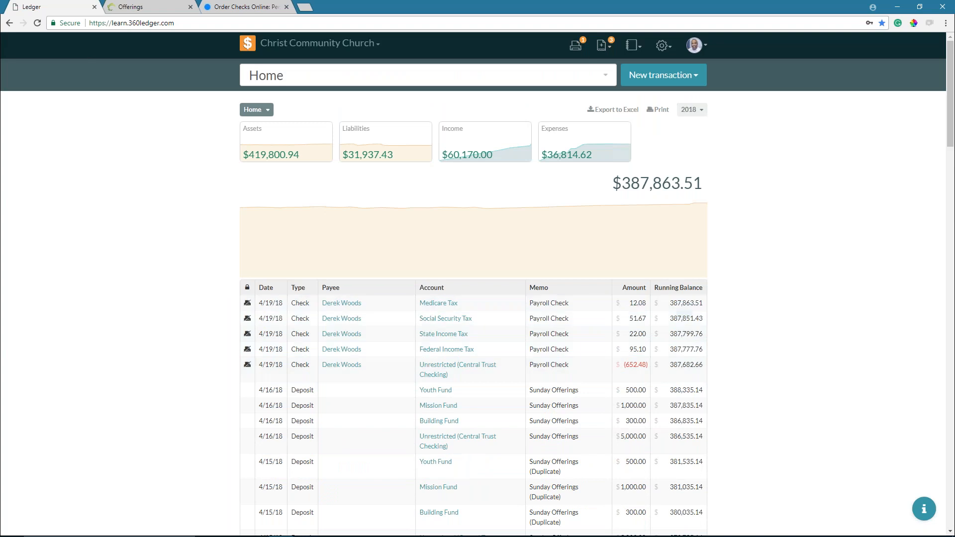
{"action": "left_click", "coordinate": [577, 51]}
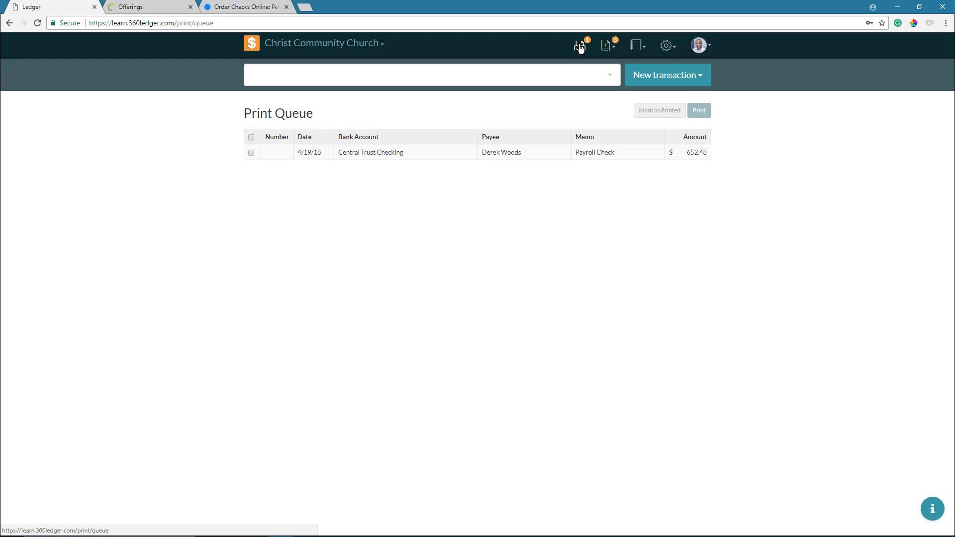
- Start a new Check transaction from the New transaction menu
{"action": "left_click", "coordinate": [642, 78]}
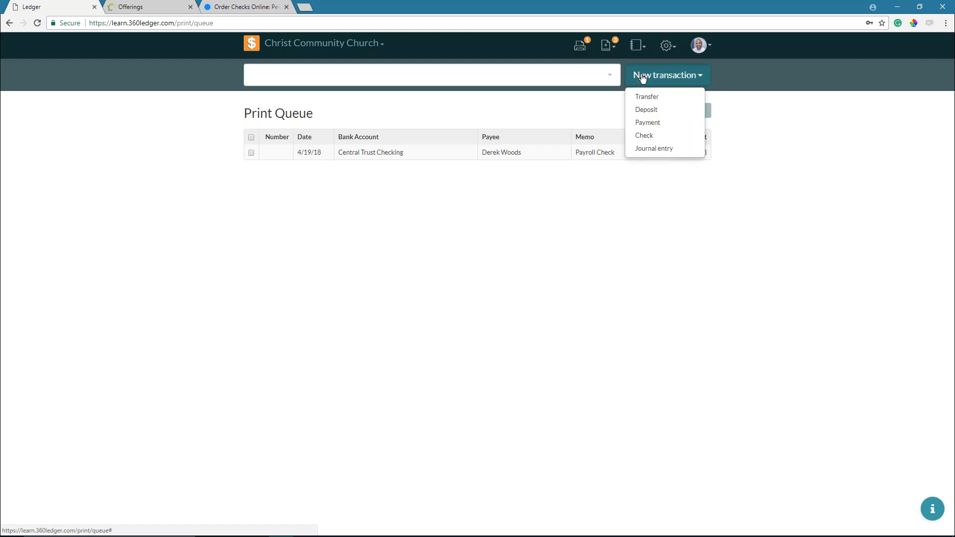
{"action": "left_click", "coordinate": [649, 138]}
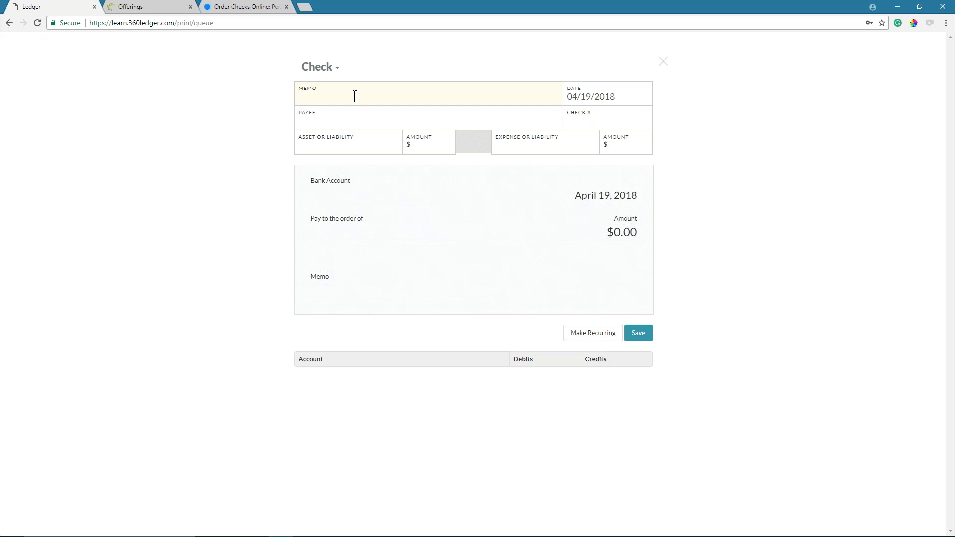
- Enter the check memo 'Gas Bill for March', capitalizing 'Bill'
{"action": "type", "text": "Gas bill for March"}
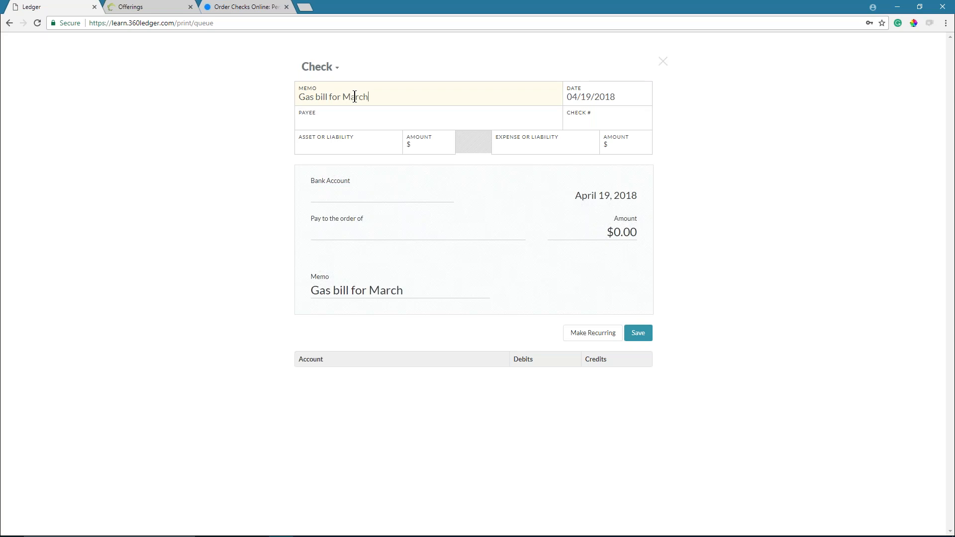
{"action": "key", "text": "Left"}
{"action": "key", "text": "Left"}
{"action": "key", "text": "Delete"}
{"action": "type", "text": "B"}
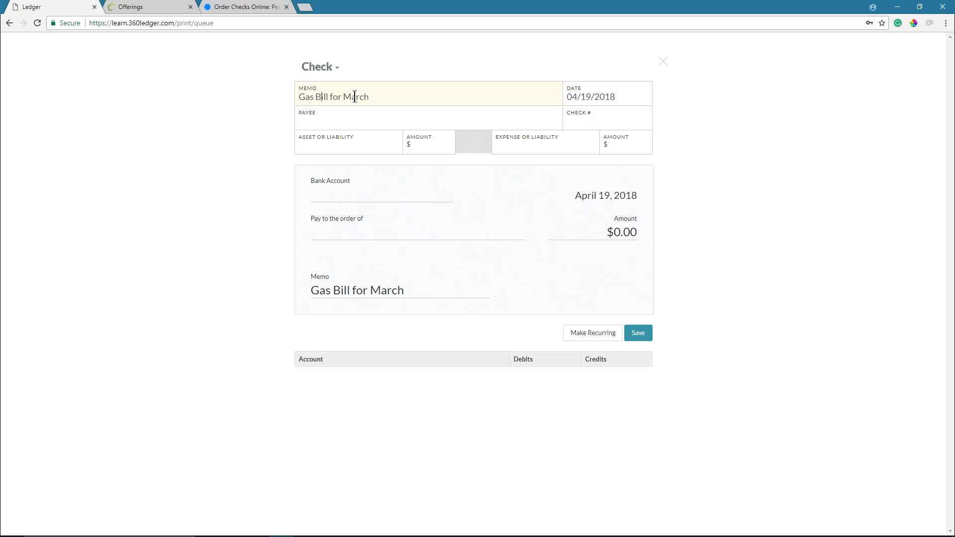
- Set the payee to Laclede Gas Company and the check number to 1234
{"action": "left_click", "coordinate": [339, 123]}
{"action": "type", "text": "lac"}
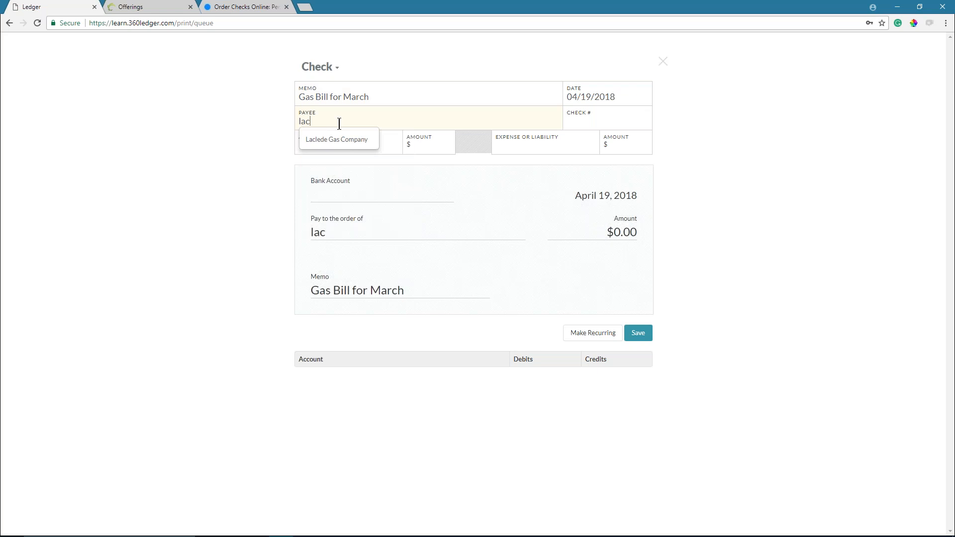
{"action": "key", "text": "BackSpace"}
{"action": "key", "text": "BackSpace"}
{"action": "key", "text": "BackSpace"}
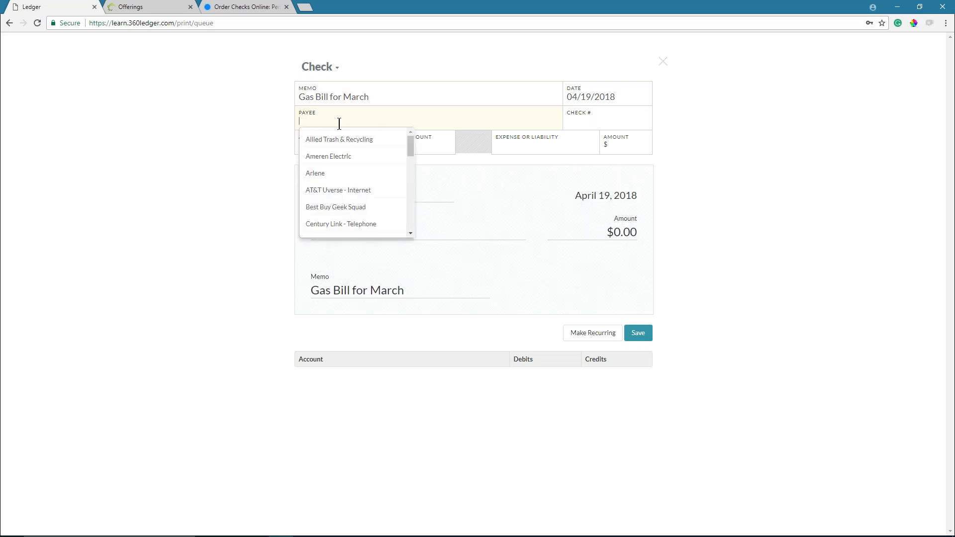
{"action": "type", "text": "lac"}
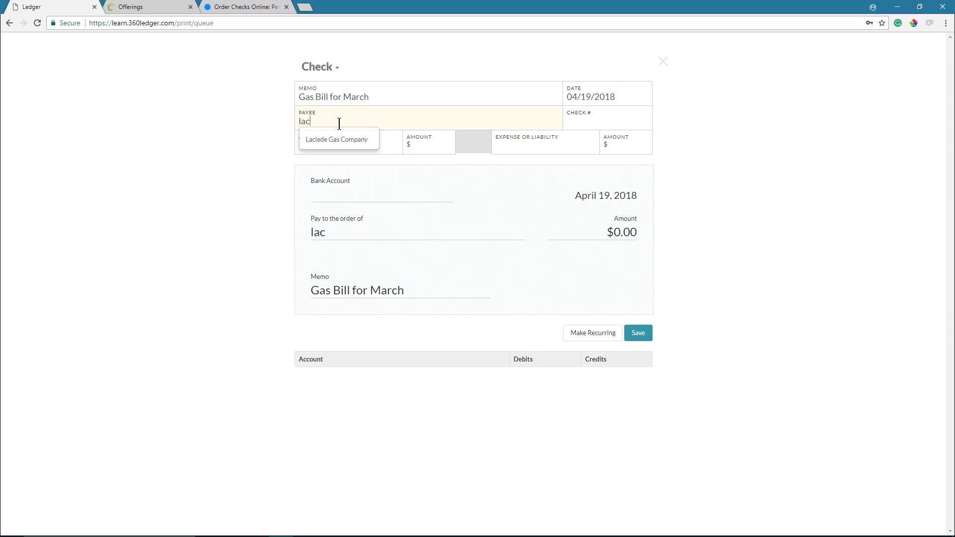
{"action": "left_click", "coordinate": [322, 144]}
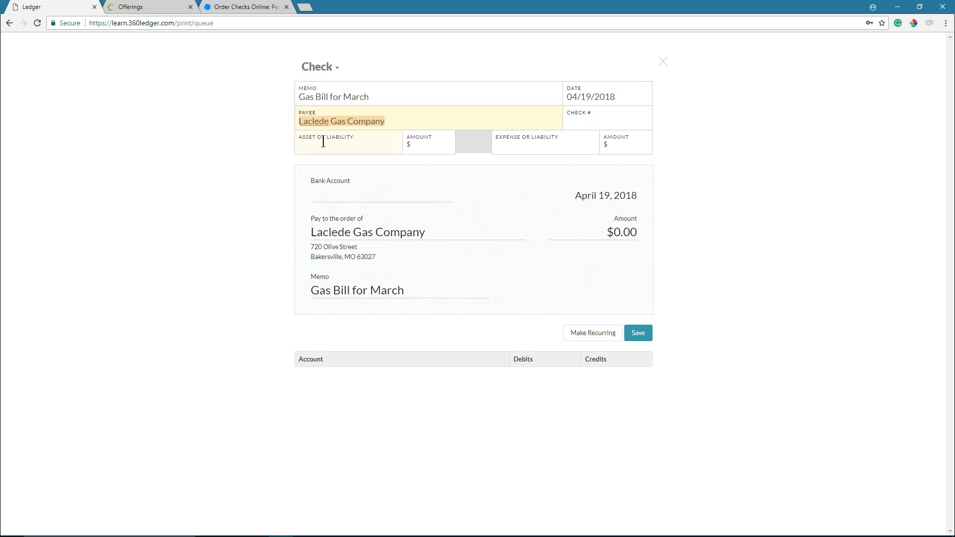
{"action": "left_click", "coordinate": [574, 122]}
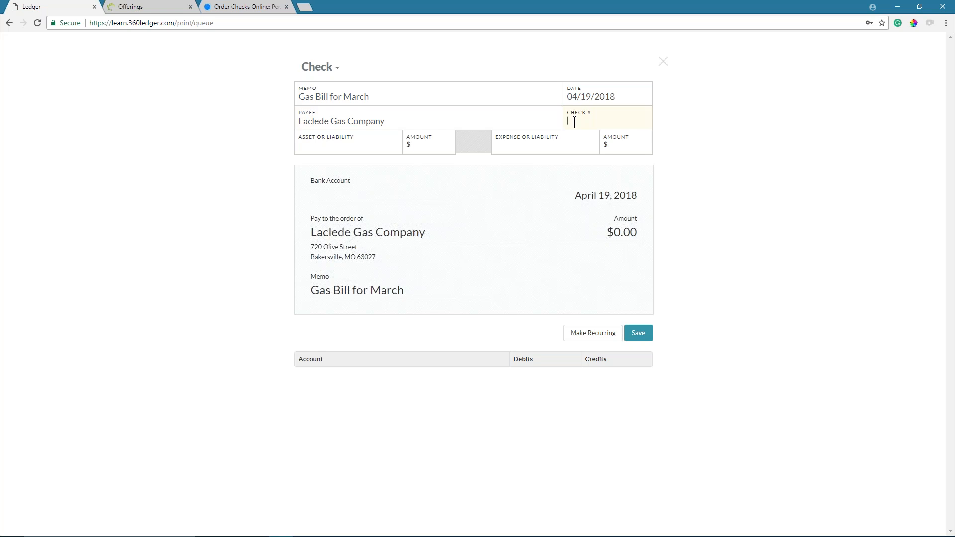
{"action": "type", "text": "1234"}
{"action": "left_click", "coordinate": [344, 144]}
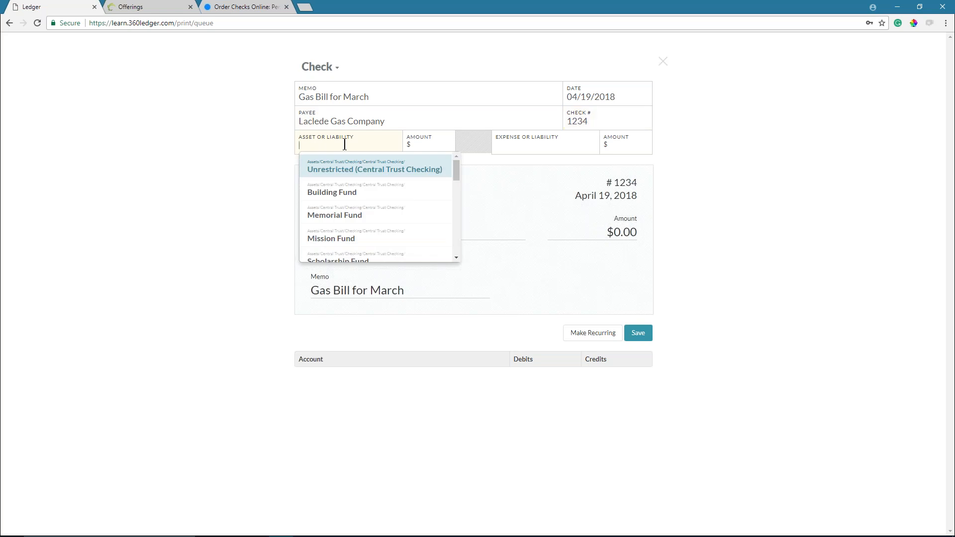
- Pay $378.00 from Unrestricted (Central Trust Checking) to the Gas expense and save the check
{"action": "left_click", "coordinate": [342, 170]}
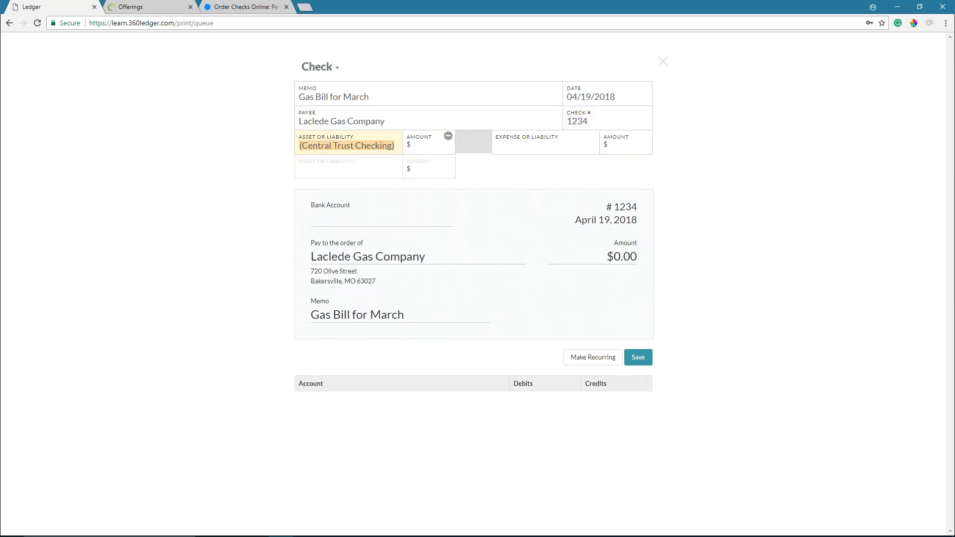
{"action": "left_click", "coordinate": [427, 150]}
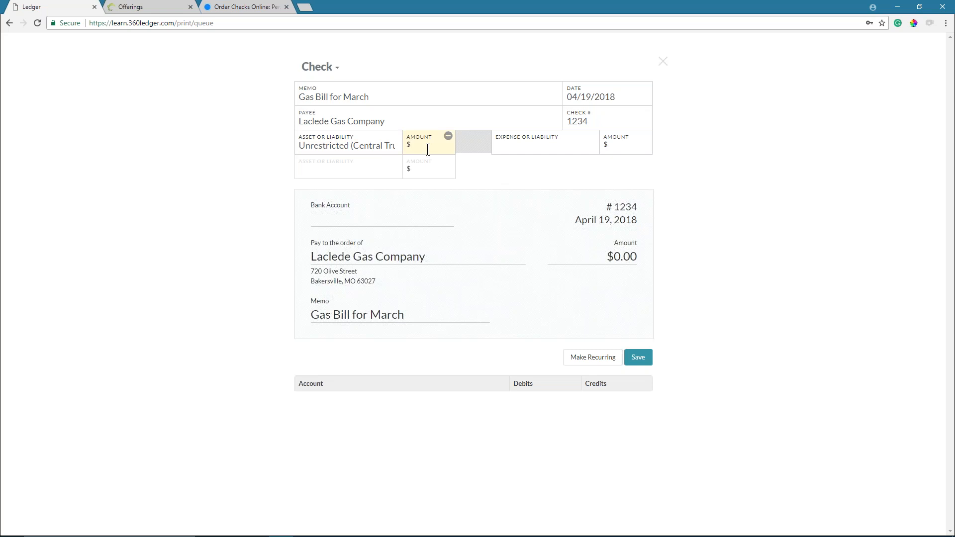
{"action": "type", "text": "378.00"}
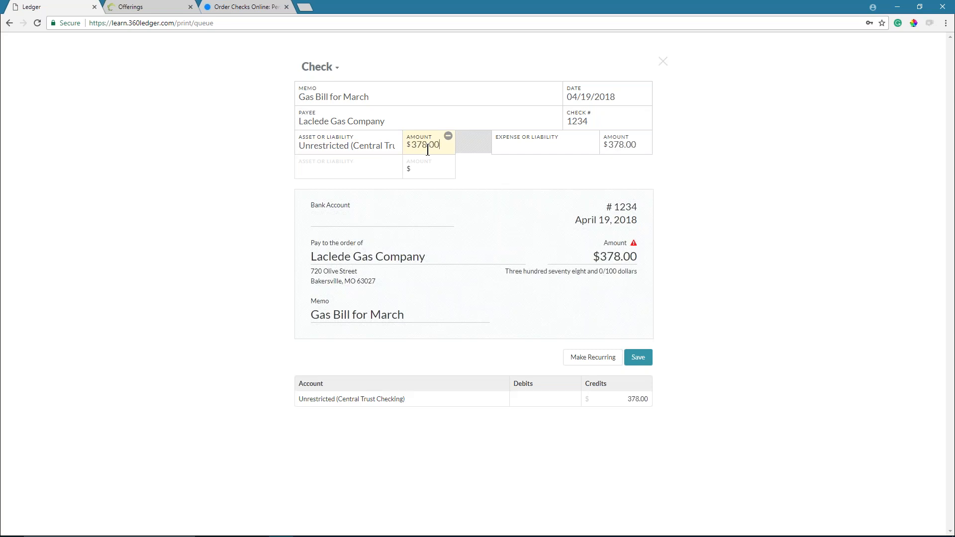
{"action": "left_click", "coordinate": [521, 146]}
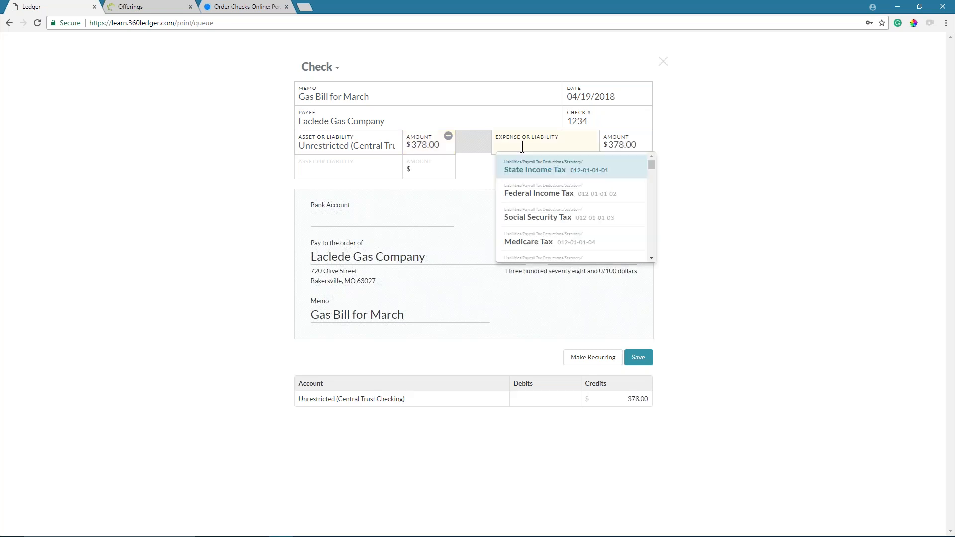
{"action": "type", "text": "gas"}
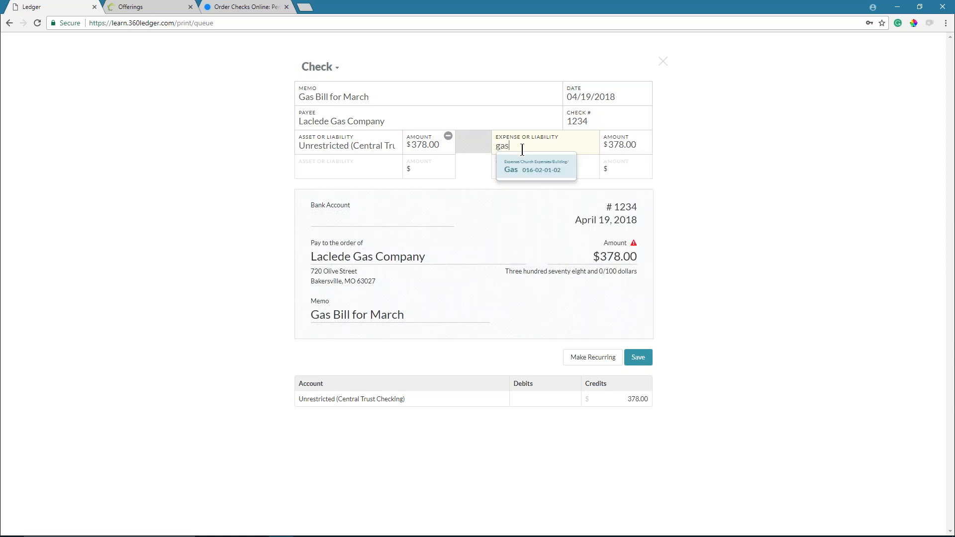
{"action": "left_click", "coordinate": [521, 171]}
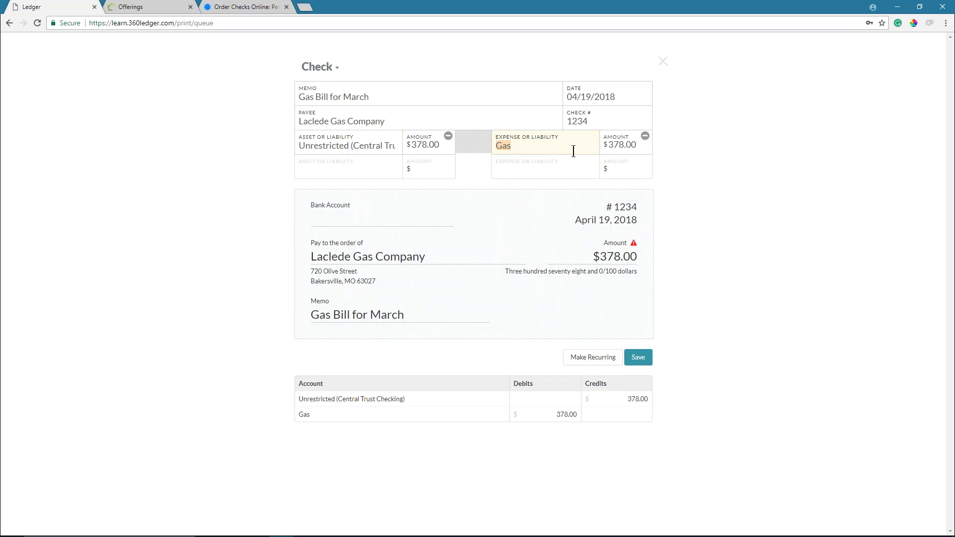
{"action": "left_click", "coordinate": [637, 361]}
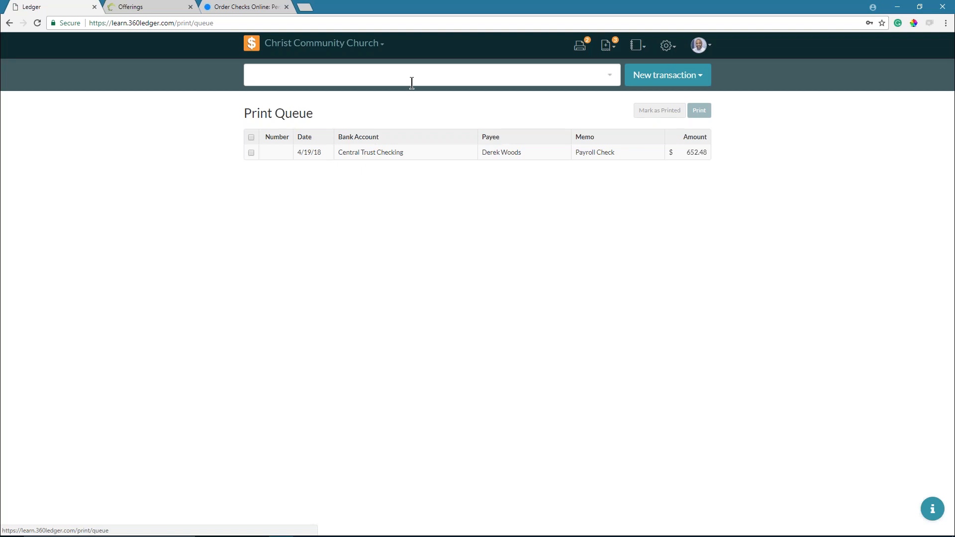
- Reload the print queue, select check #1234 to Laclede Gas, and choose Mark as Printed
{"action": "left_click", "coordinate": [37, 23]}
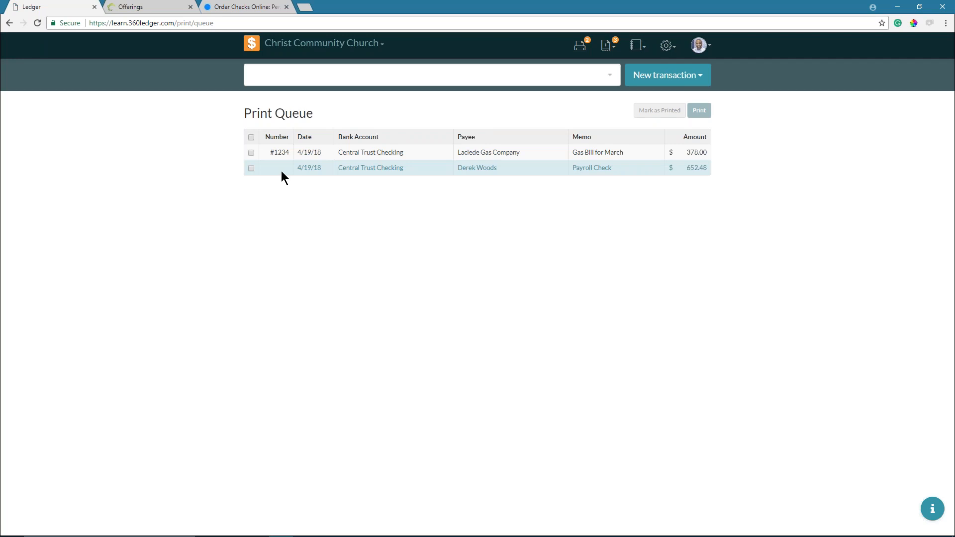
{"action": "left_click", "coordinate": [250, 153]}
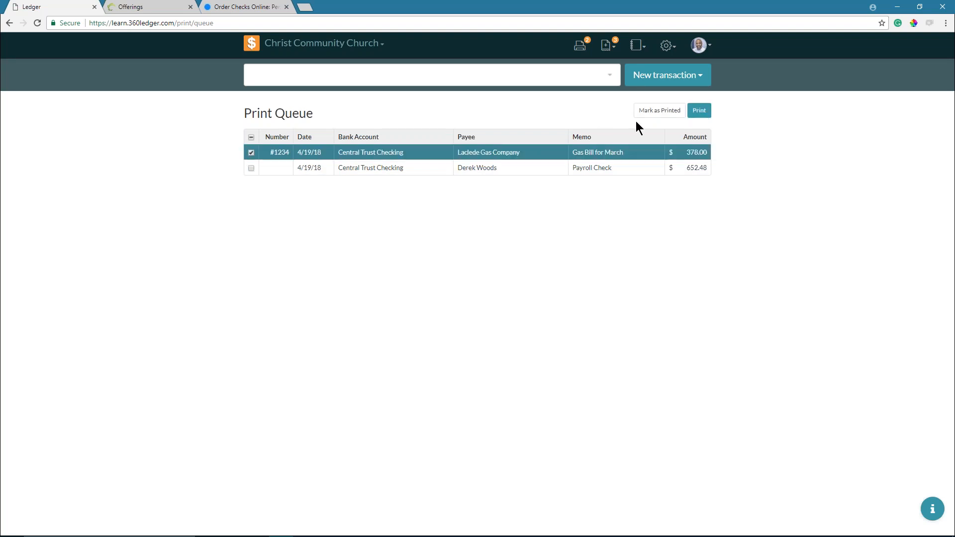
{"action": "left_click", "coordinate": [647, 111]}
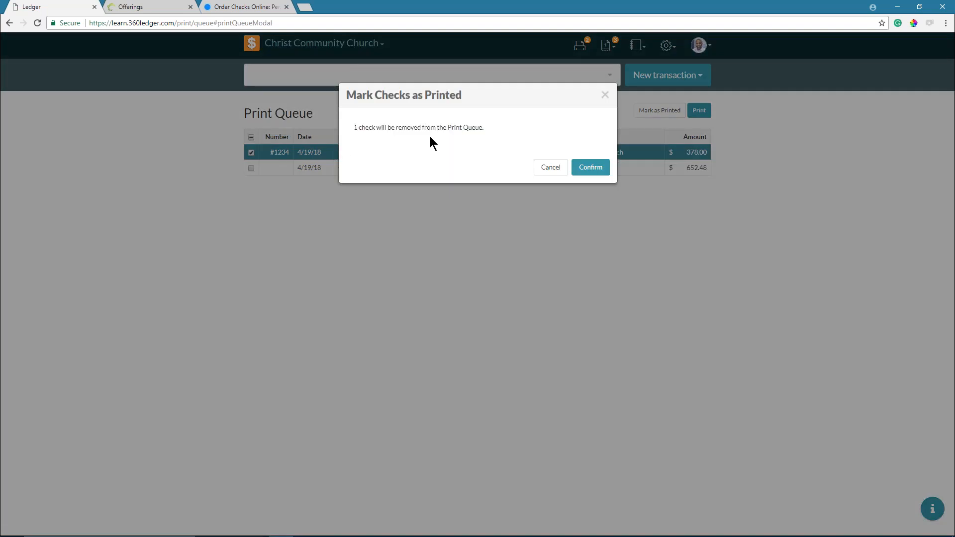
- Confirm check #1234 as printed, then select the remaining $652.48 payroll check
{"action": "left_click", "coordinate": [587, 169]}
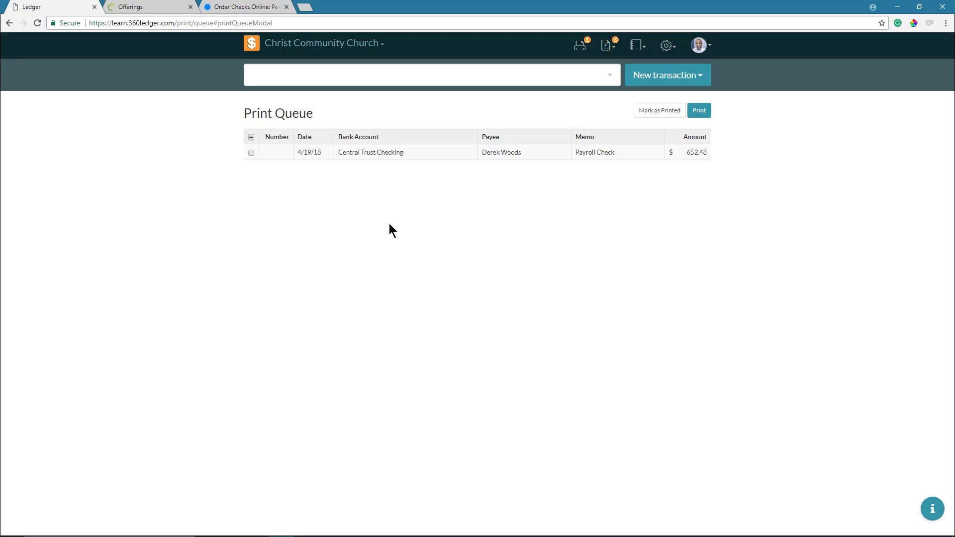
{"action": "left_click", "coordinate": [251, 153]}
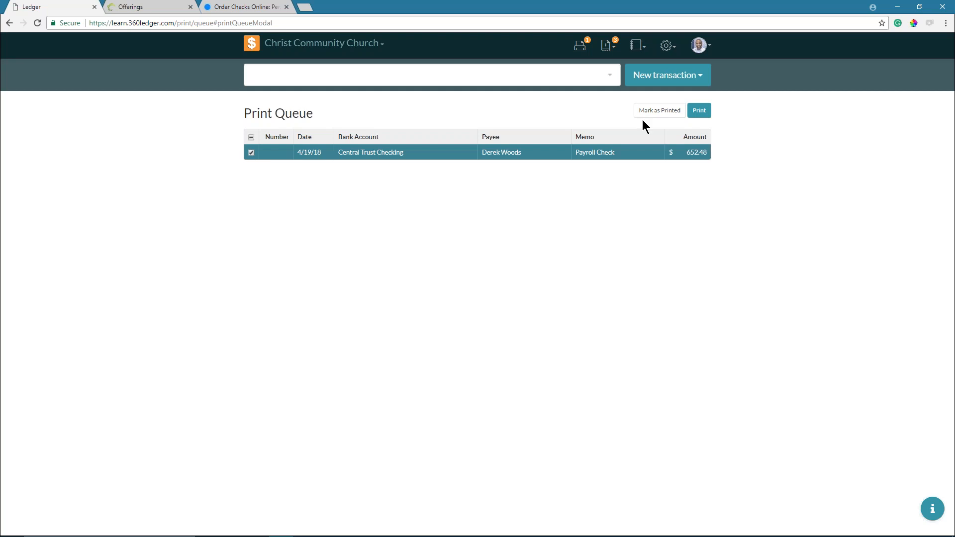
- Open the payroll check's print preview and check its number, 1235
{"action": "left_click", "coordinate": [700, 110]}
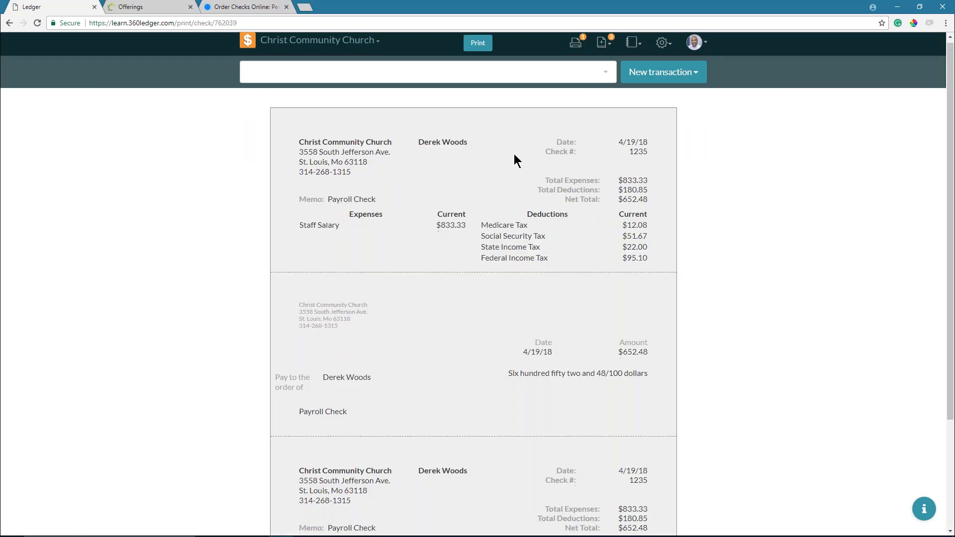
{"action": "scroll", "coordinate": [515, 154], "scroll_direction": "down", "scroll_amount": 3}
{"action": "scroll", "coordinate": [513, 154], "scroll_direction": "up", "scroll_amount": 3}
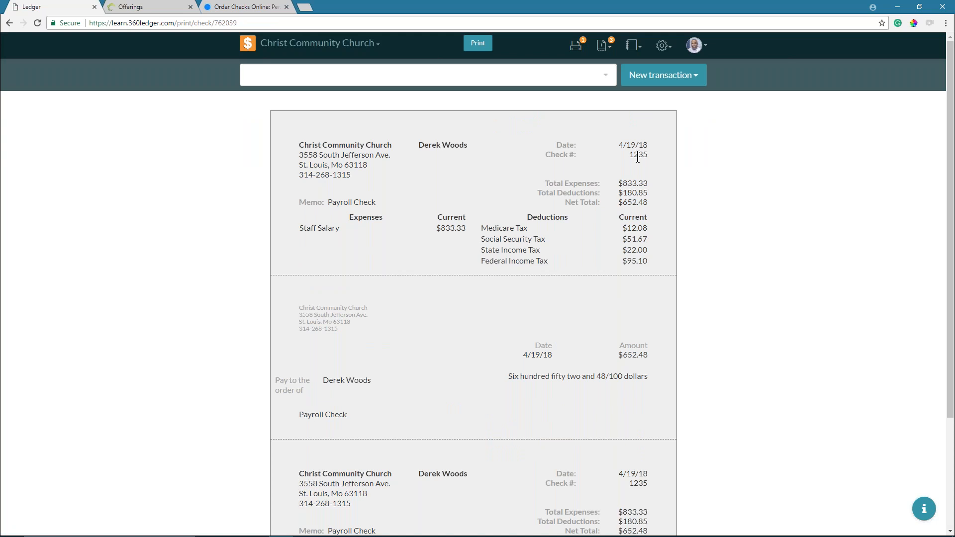
{"action": "double_click", "coordinate": [637, 157]}
{"action": "double_click", "coordinate": [643, 157]}
{"action": "left_click_drag", "start_coordinate": [615, 157], "coordinate": [647, 156]}
{"action": "left_click", "coordinate": [637, 154]}
{"action": "left_click", "coordinate": [694, 161]}
- Print the payroll check, keeping check number 1235 in the Print Checks dialog
{"action": "left_click", "coordinate": [478, 43]}
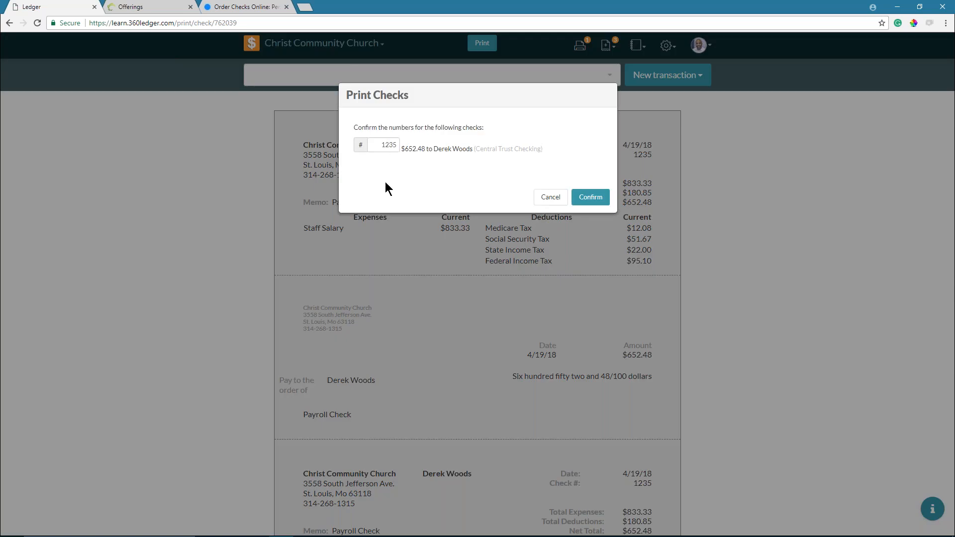
{"action": "double_click", "coordinate": [382, 145]}
{"action": "type", "text": "1234"}
{"action": "key", "text": "BackSpace"}
{"action": "type", "text": "7"}
{"action": "key", "text": "BackSpace"}
{"action": "type", "text": "5"}
{"action": "left_click", "coordinate": [599, 197]}
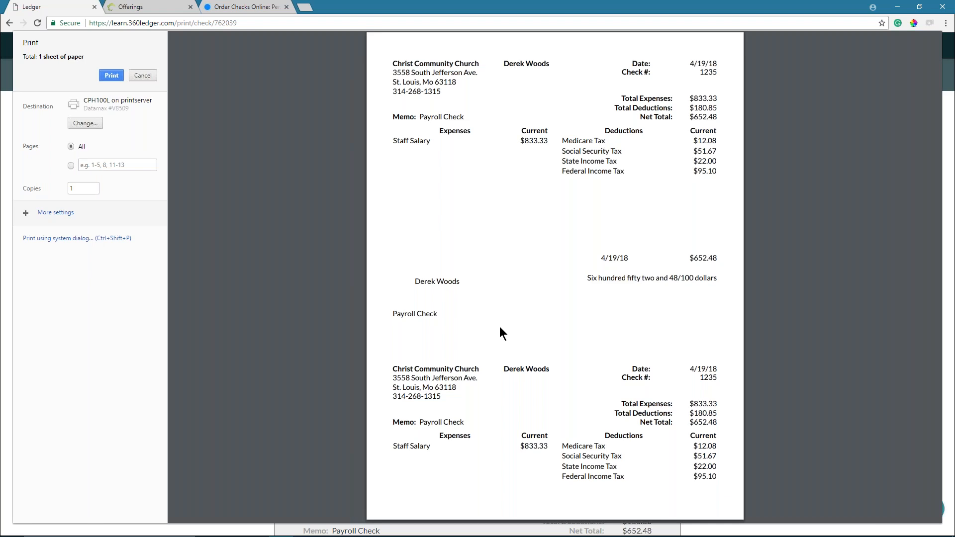
{"action": "left_click", "coordinate": [111, 75]}
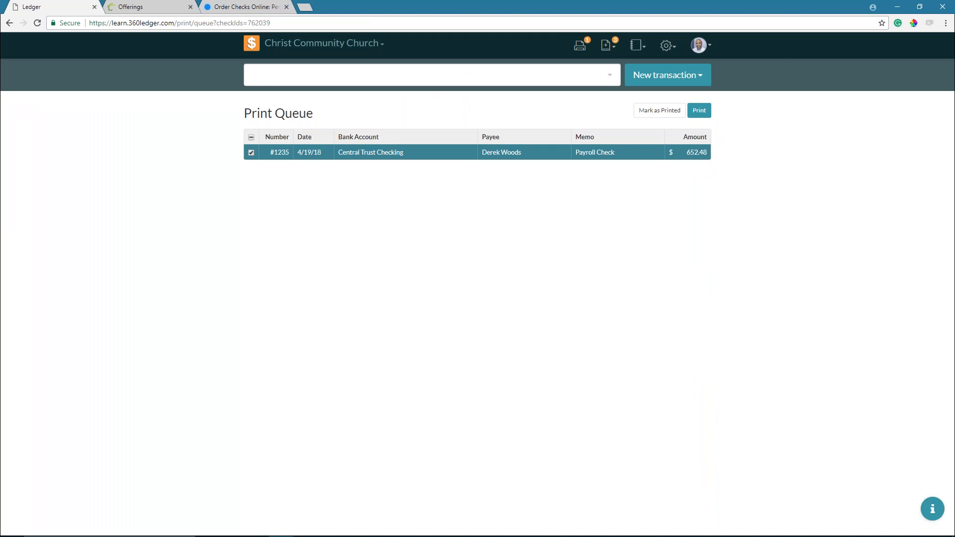
{"action": "left_click", "coordinate": [698, 110]}
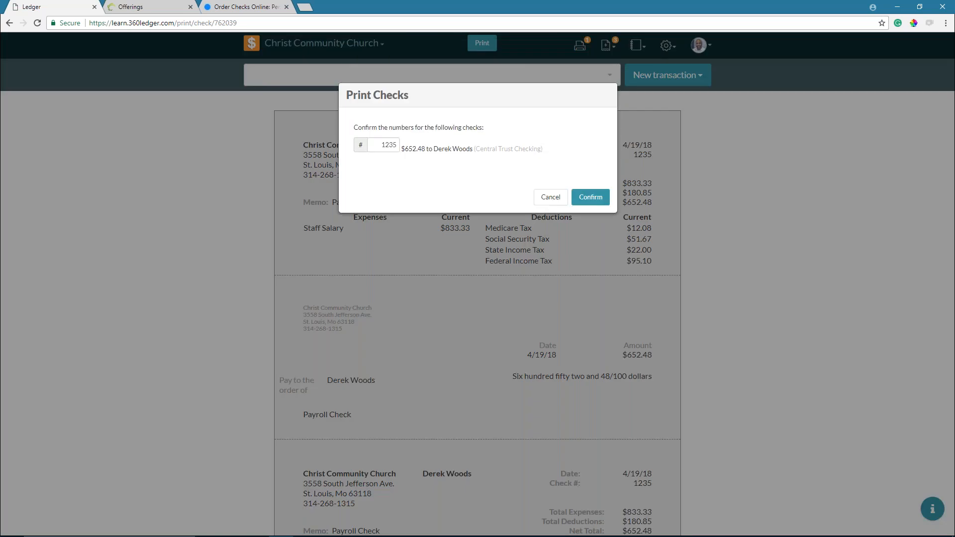
{"action": "left_click", "coordinate": [551, 196]}
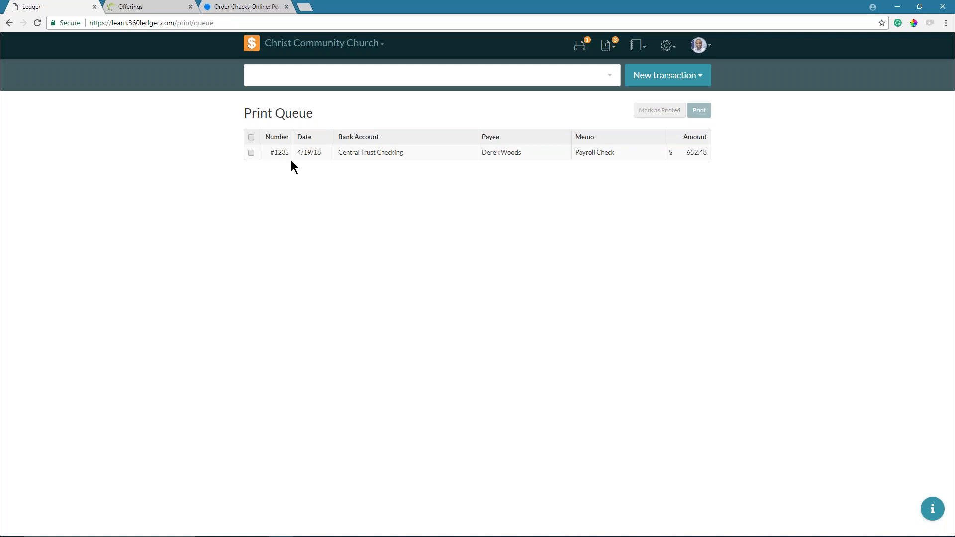
- Mark check #1235 as printed and confirm, emptying the print queue
{"action": "left_click", "coordinate": [251, 153]}
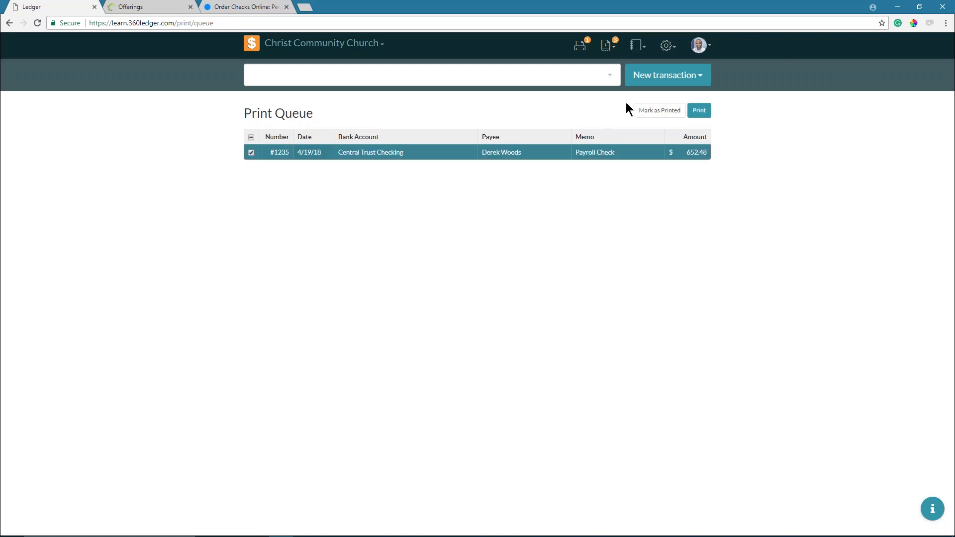
{"action": "left_click", "coordinate": [653, 114]}
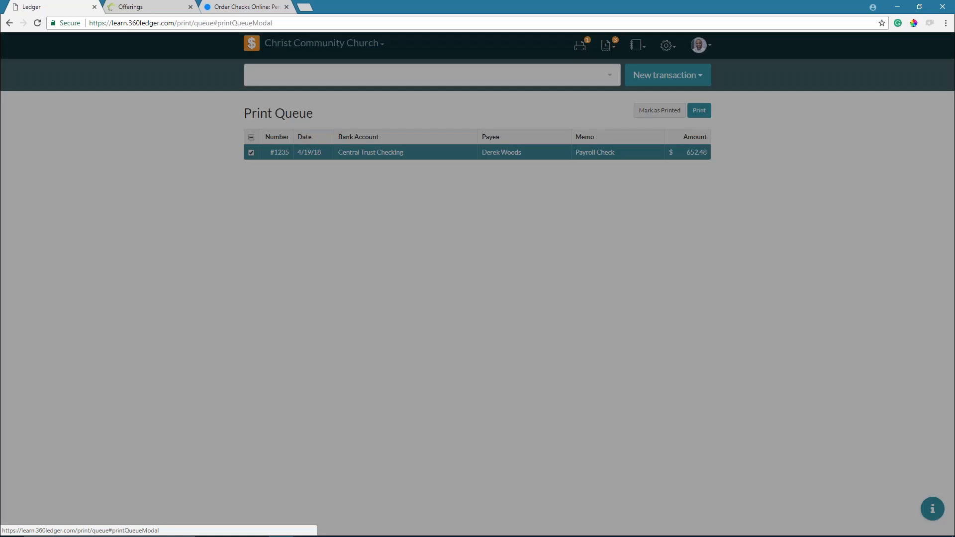
{"action": "left_click", "coordinate": [590, 167]}
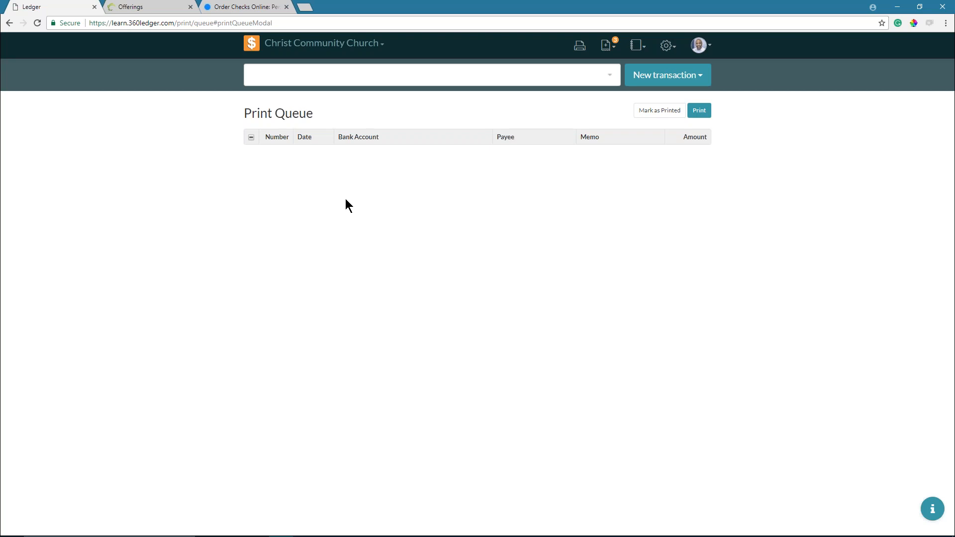
- Return to the Home register via the logo and open the New transaction list
{"action": "left_click", "coordinate": [252, 44]}
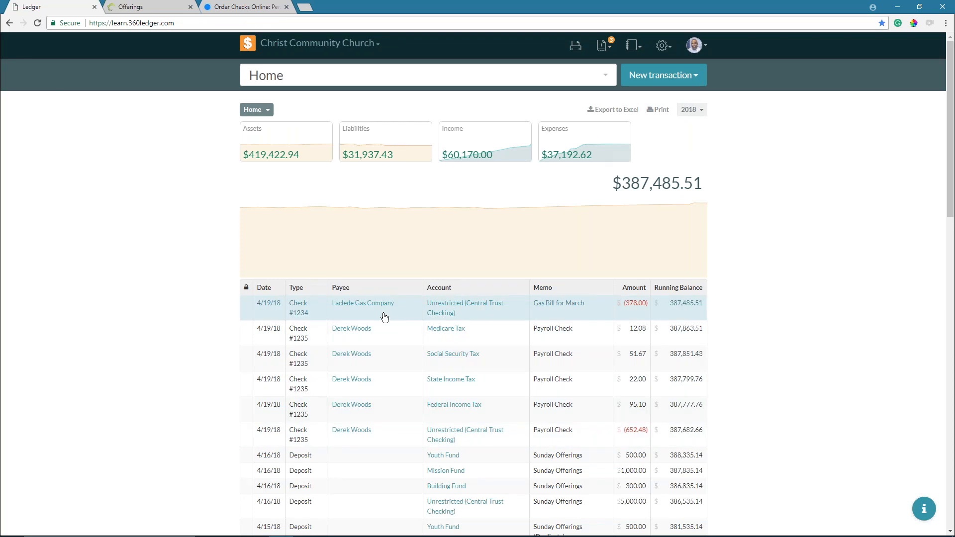
{"action": "left_click", "coordinate": [645, 76]}
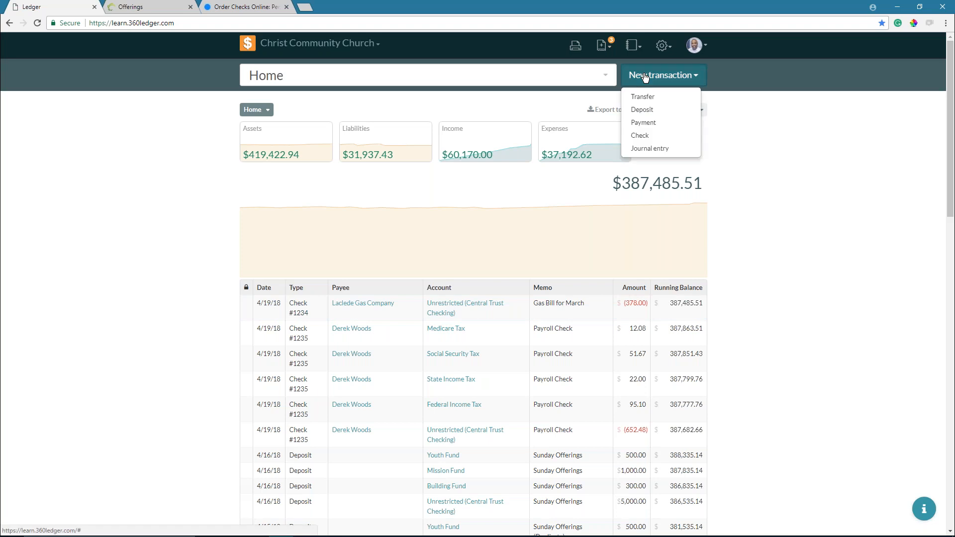
- Start a Payment with memo 'Gas Bill for March' to payee Laclede Gas Company
{"action": "left_click", "coordinate": [640, 124]}
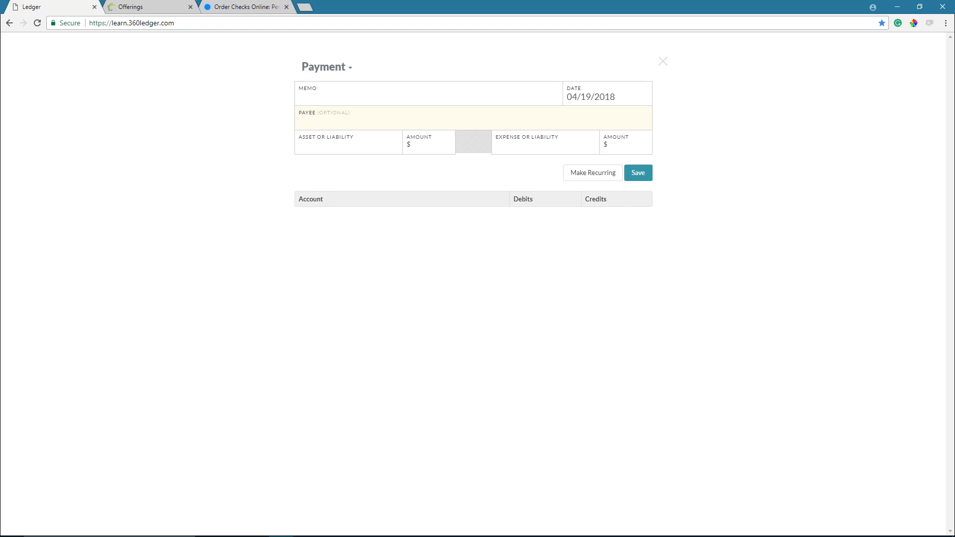
{"action": "left_click", "coordinate": [638, 139]}
{"action": "left_click", "coordinate": [527, 98]}
{"action": "type", "text": "Gas Bill fo r March"}
{"action": "left_click", "coordinate": [343, 118]}
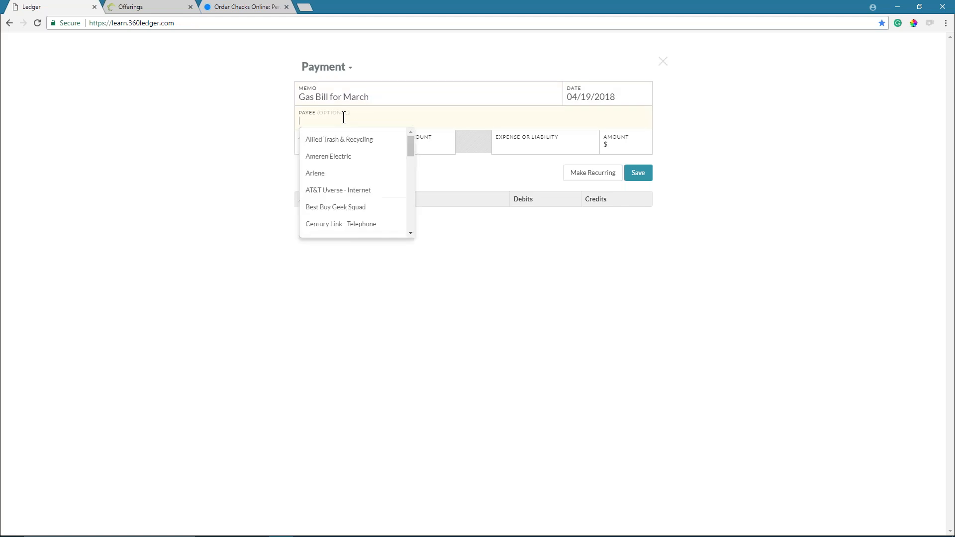
{"action": "type", "text": "lac"}
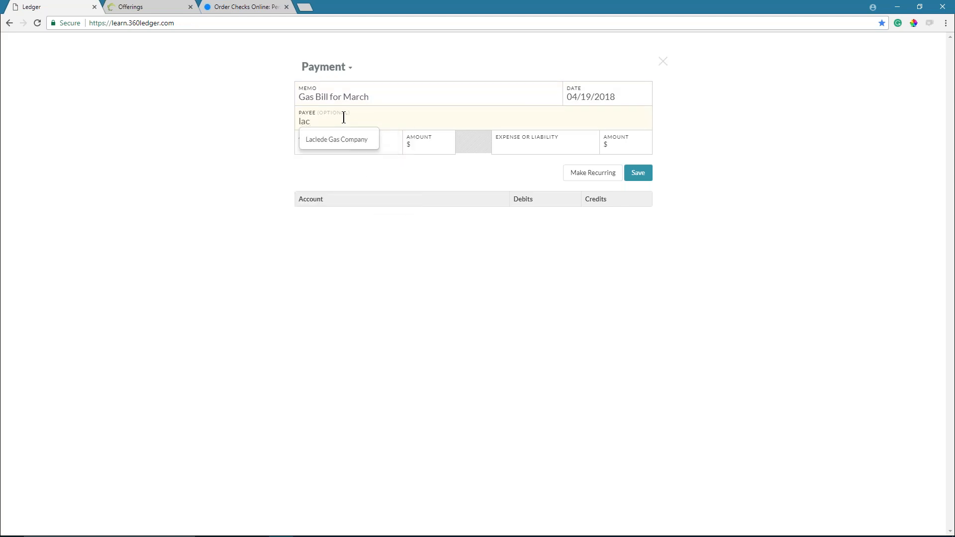
{"action": "key", "text": "Down"}
{"action": "key", "text": "Return"}
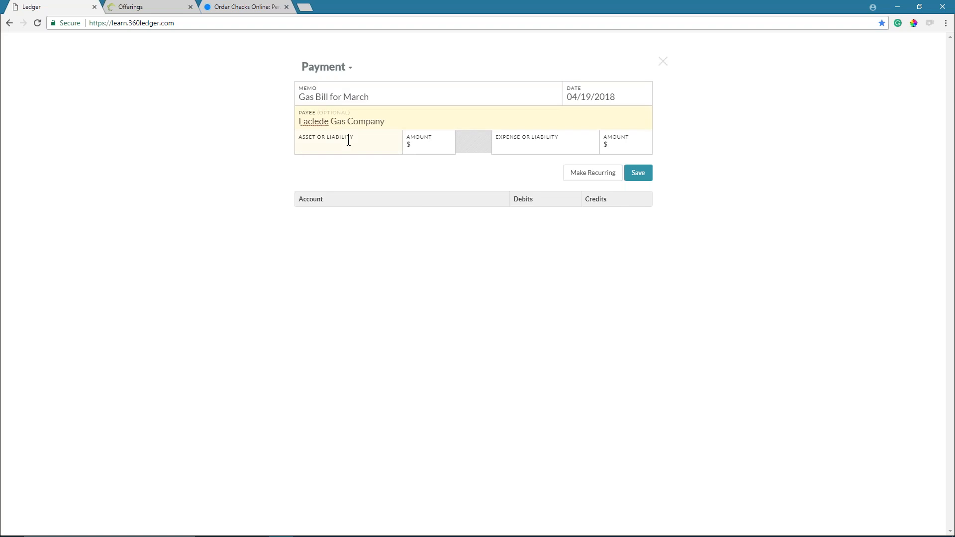
- Move 378 from Unrestricted (Central Trust Checking) to the Gas expense account
{"action": "left_click", "coordinate": [349, 142]}
{"action": "left_click", "coordinate": [350, 174]}
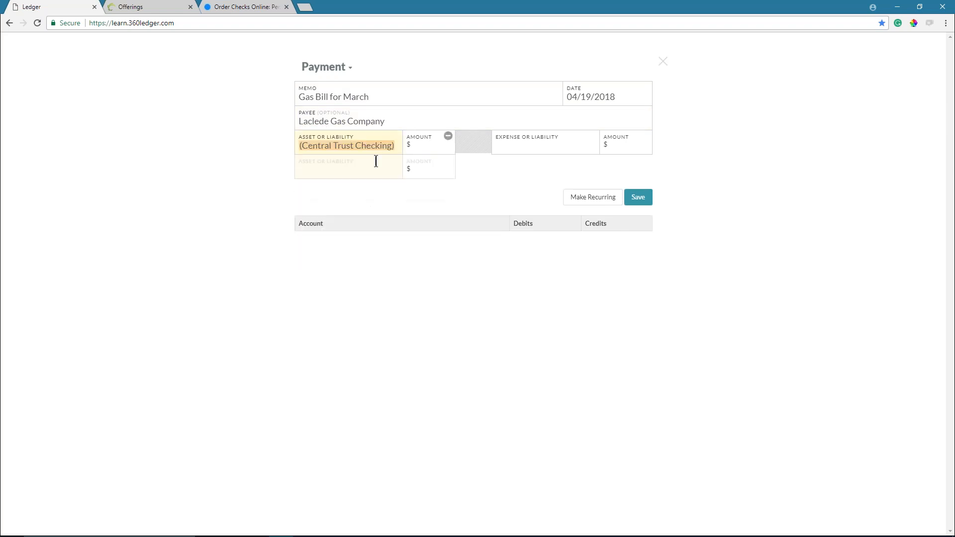
{"action": "left_click", "coordinate": [430, 146]}
{"action": "type", "text": "378"}
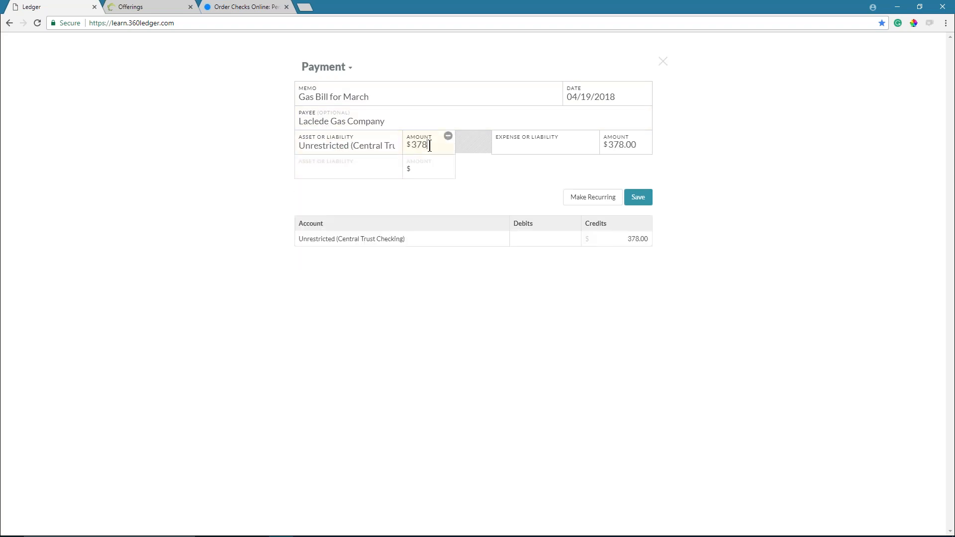
{"action": "left_click", "coordinate": [532, 146]}
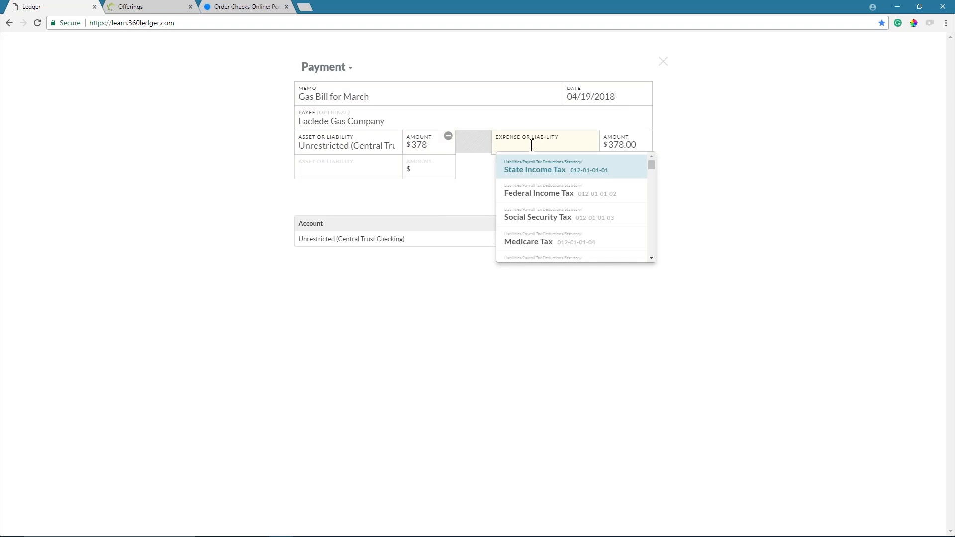
{"action": "type", "text": "gas"}
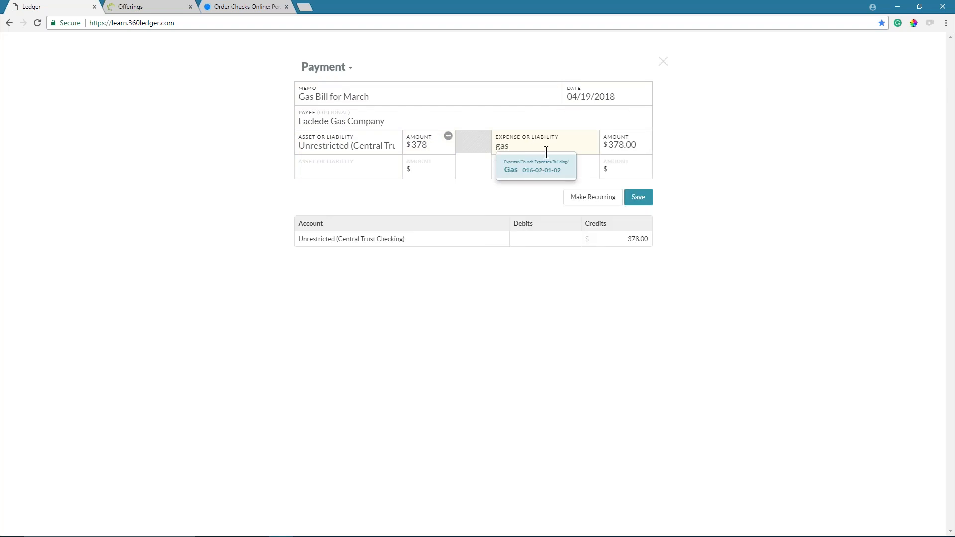
{"action": "left_click", "coordinate": [535, 167]}
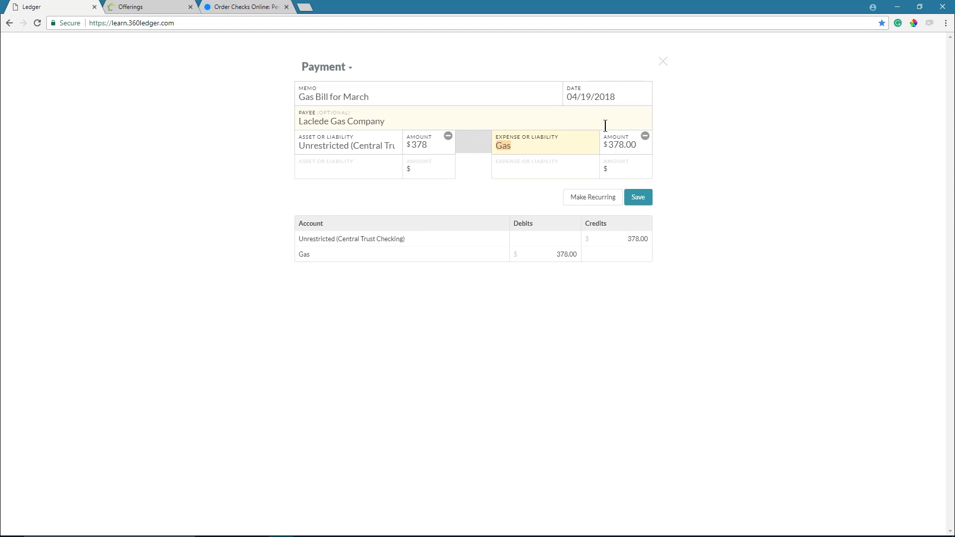
- Save the $378.00 Laclede Gas payment to the Home register and return to the slideshow
{"action": "left_click", "coordinate": [635, 196]}
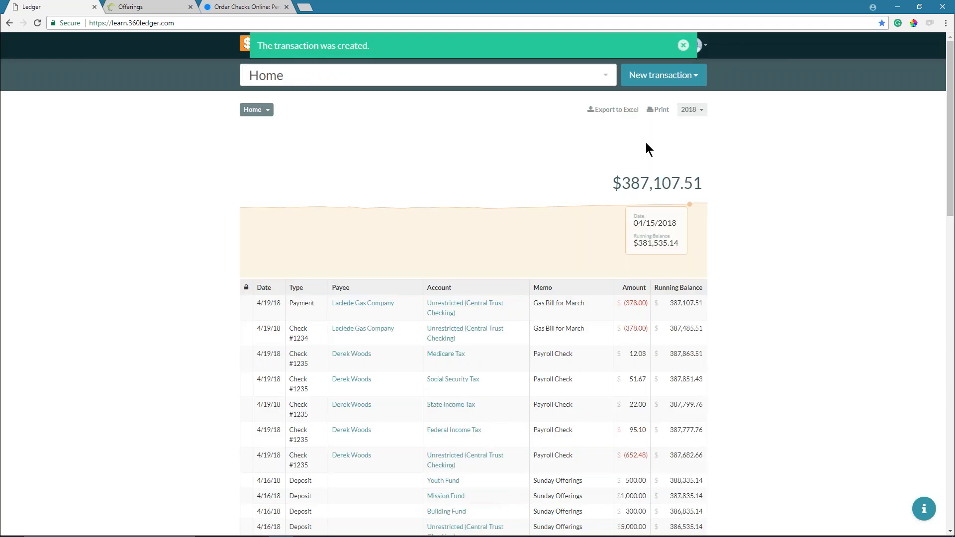
{"action": "left_click", "coordinate": [682, 45]}
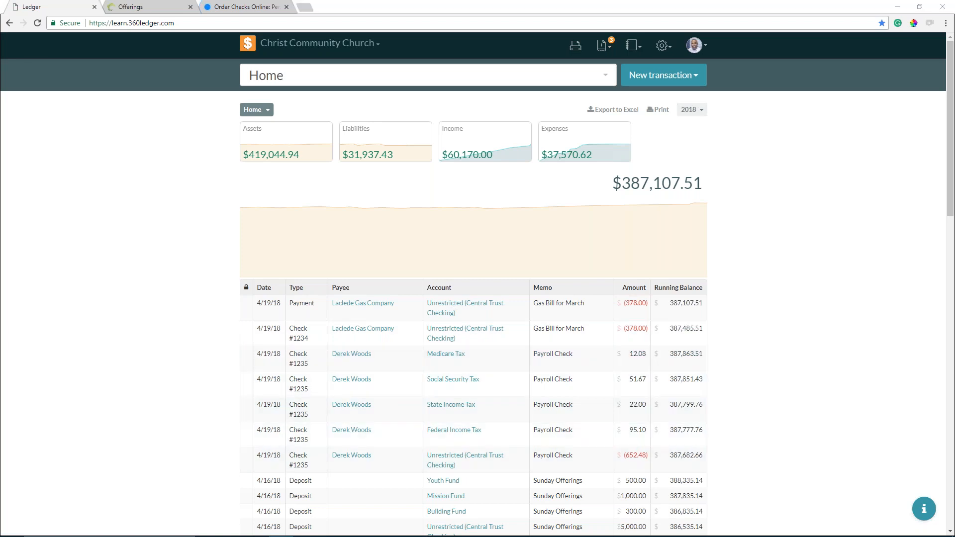
{"action": "key", "text": "alt+Tab"}
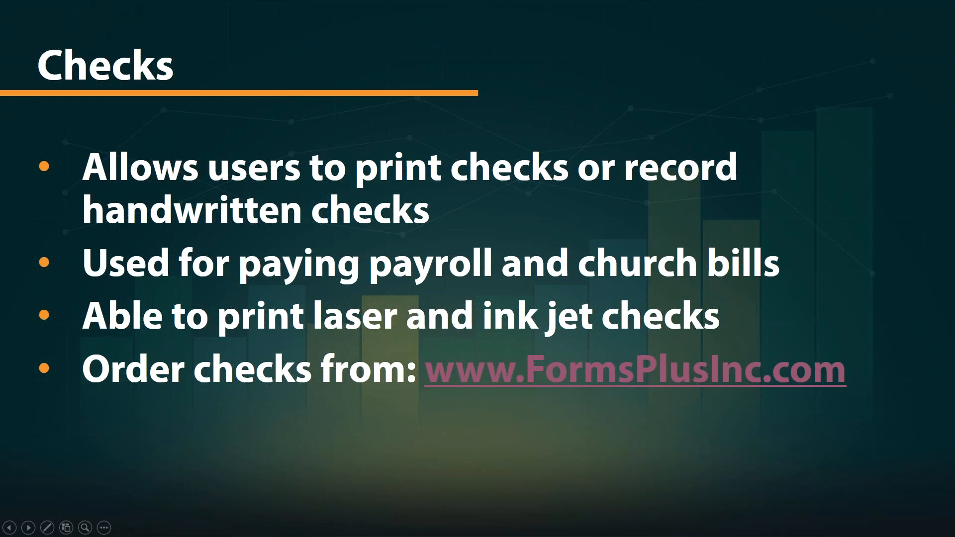
- Advance to the Payments slide and reveal its three bullets, ending with the examples bullet
{"action": "key", "text": "Right"}
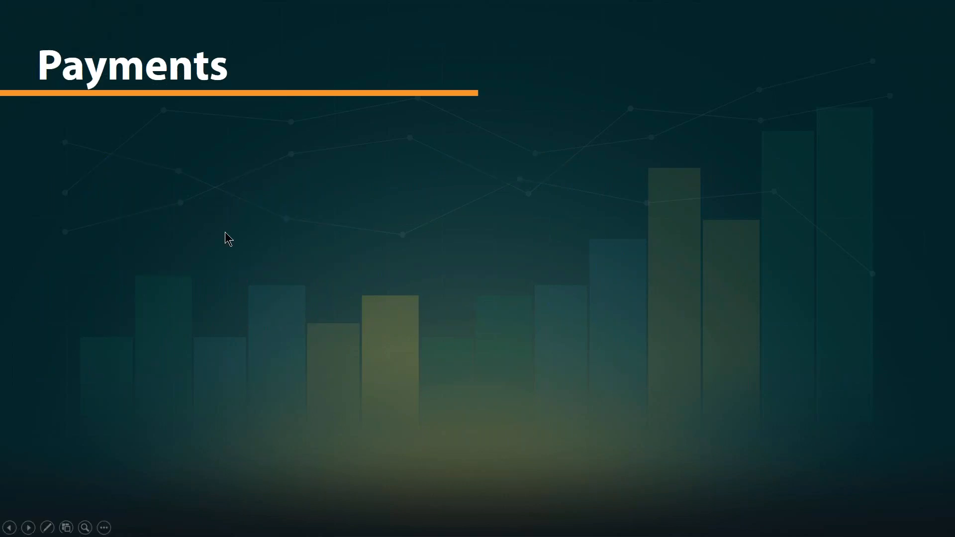
{"action": "key", "text": "Right"}
{"action": "key", "text": "Right"}
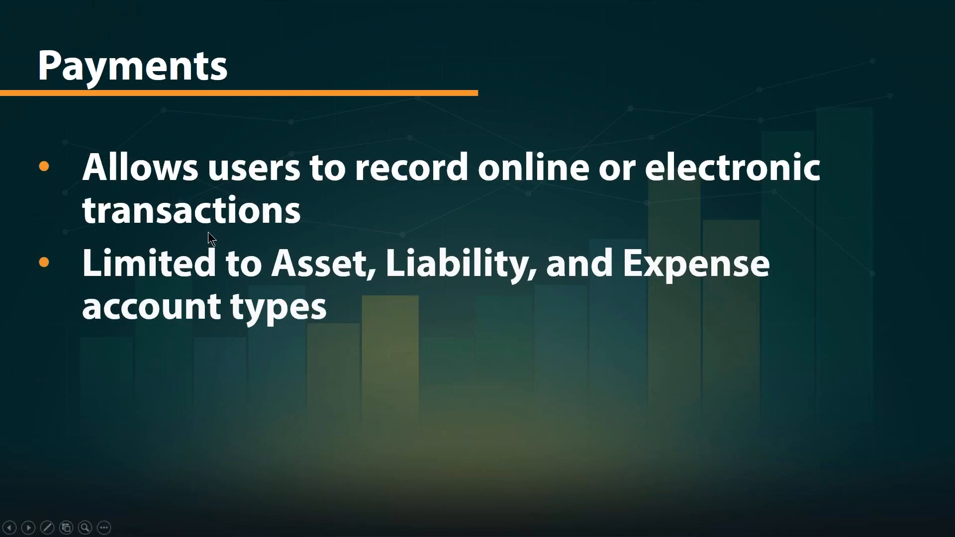
{"action": "key", "text": "Left"}
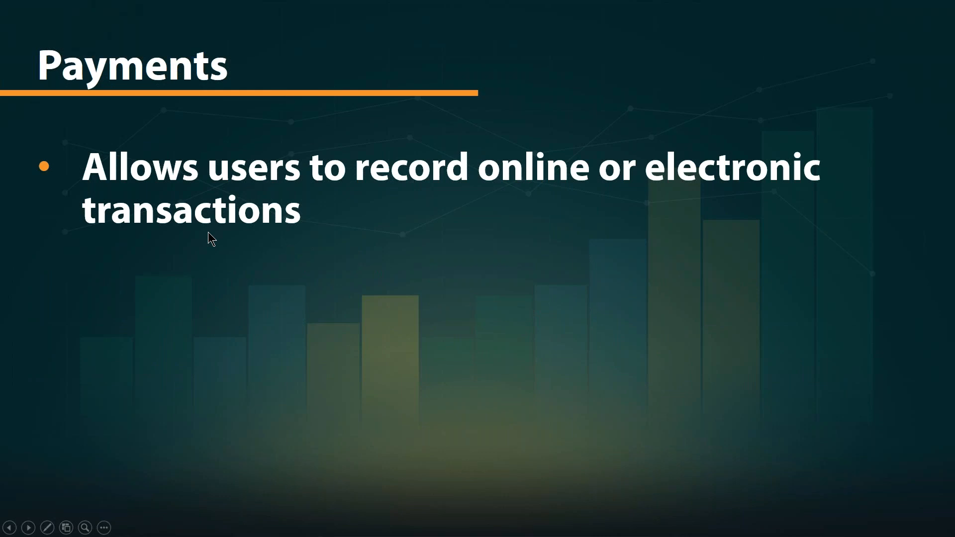
{"action": "key", "text": "Right"}
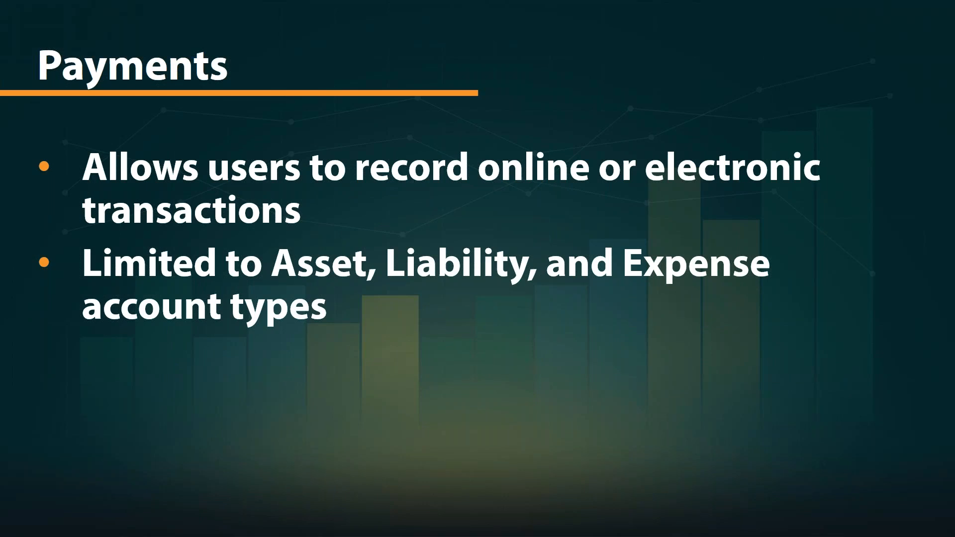
{"action": "key", "text": "Right"}
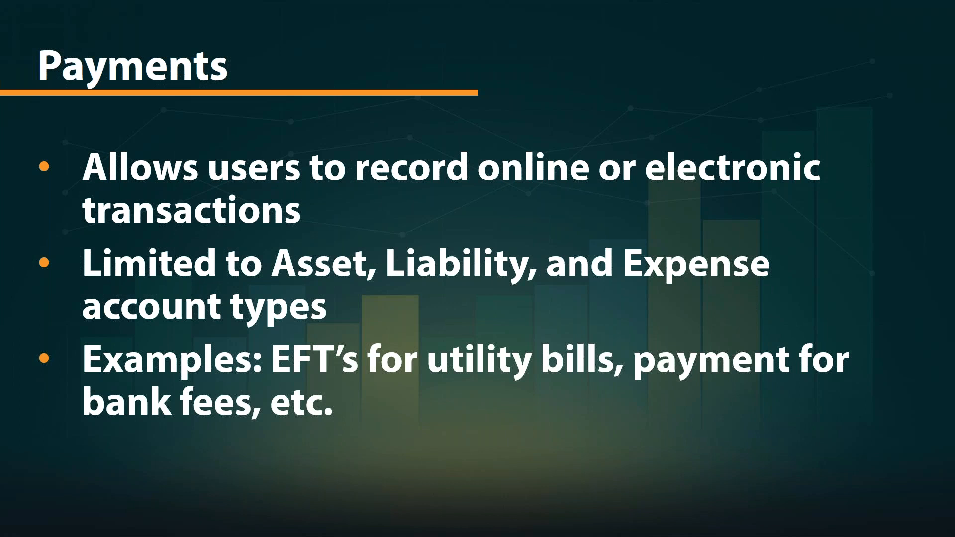
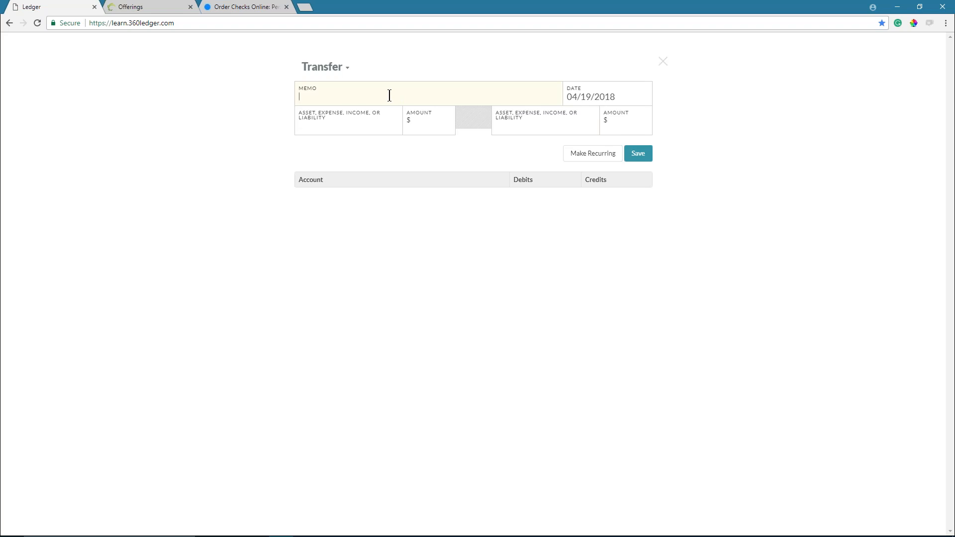
- Record a $5,000.00 transfer from Unrestricted (Central Trust Checking) to Central Trust Savings, memo 'Transfer from Checking to Saving'
{"action": "type", "text": "Transfer from Checking to Saving"}
{"action": "left_click", "coordinate": [377, 129]}
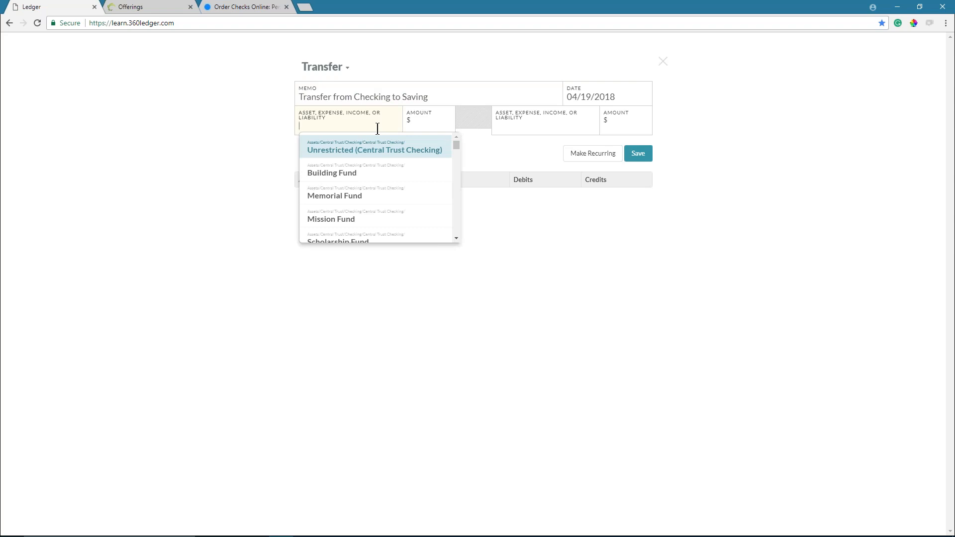
{"action": "left_click", "coordinate": [367, 152]}
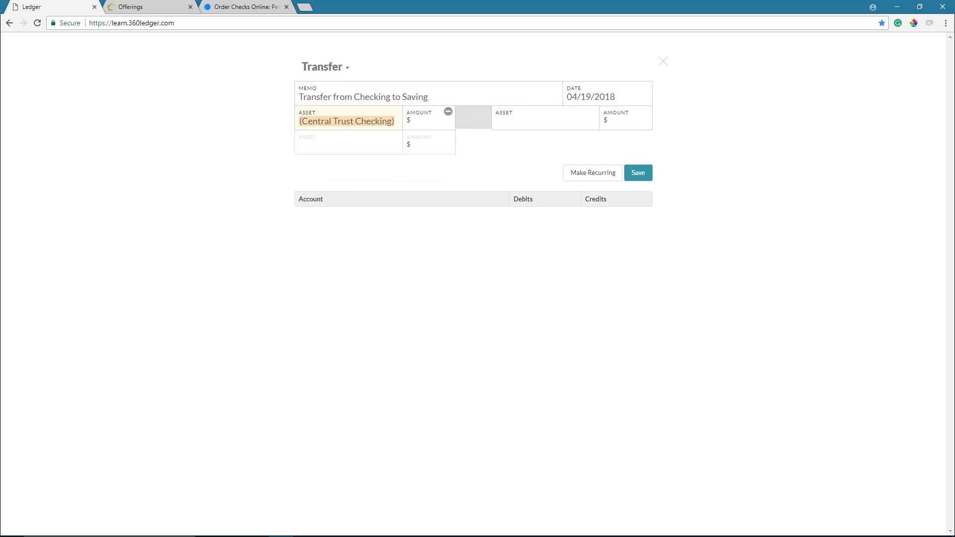
{"action": "left_click", "coordinate": [526, 121]}
{"action": "type", "text": "sa"}
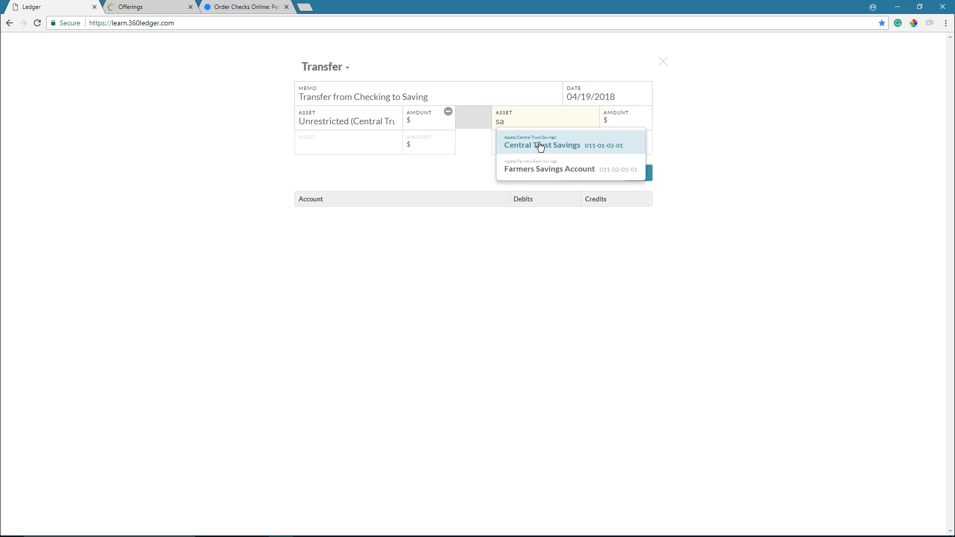
{"action": "left_click", "coordinate": [541, 146]}
{"action": "left_click", "coordinate": [429, 124]}
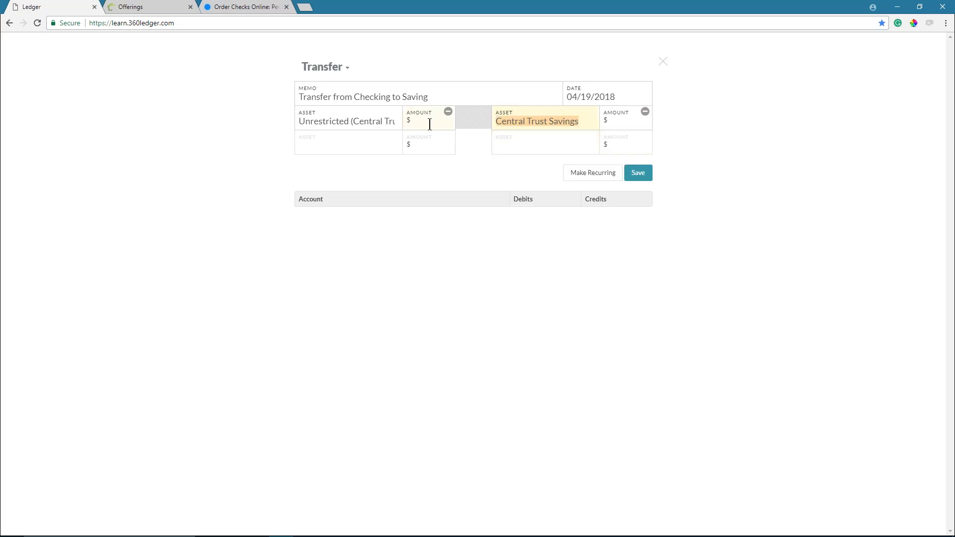
{"action": "type", "text": "5000.00"}
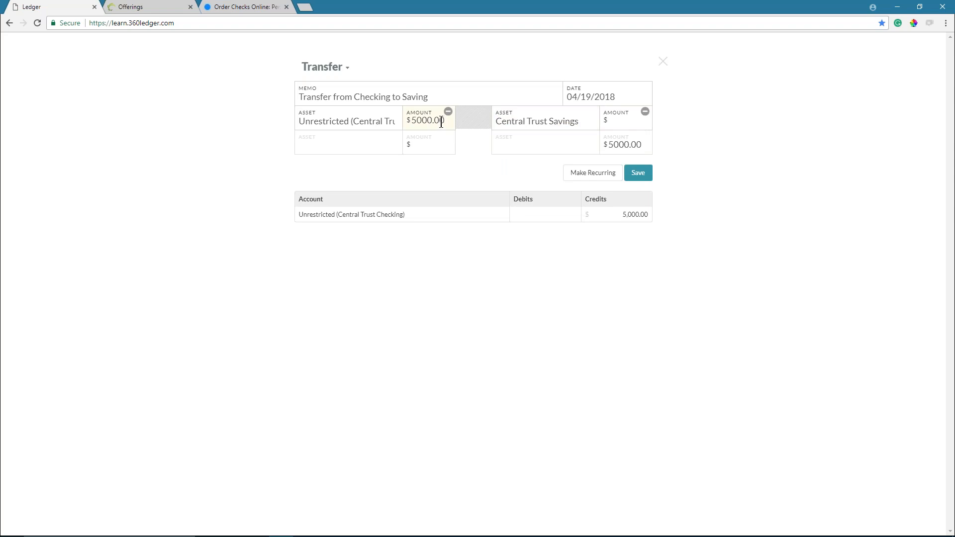
{"action": "left_click", "coordinate": [632, 119]}
{"action": "type", "text": "5000.00"}
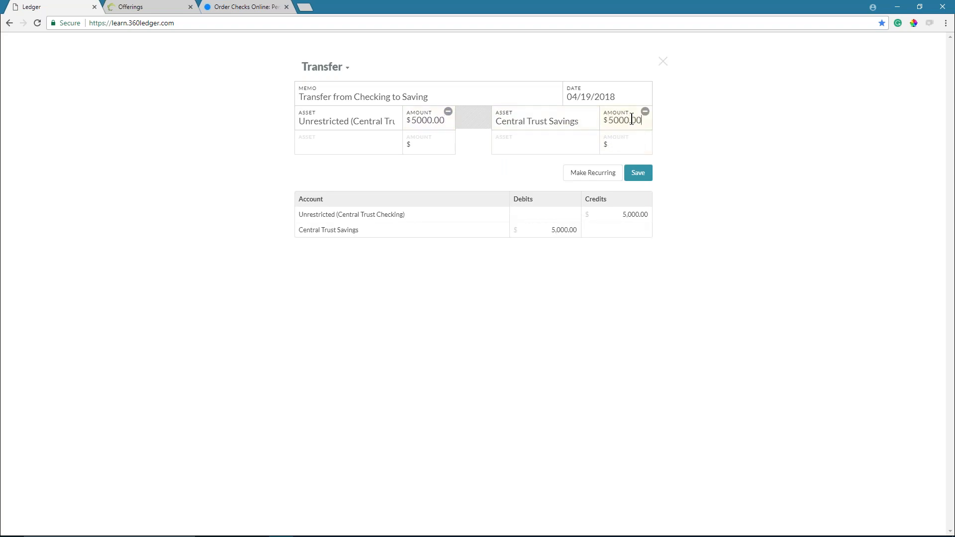
{"action": "left_click", "coordinate": [637, 173]}
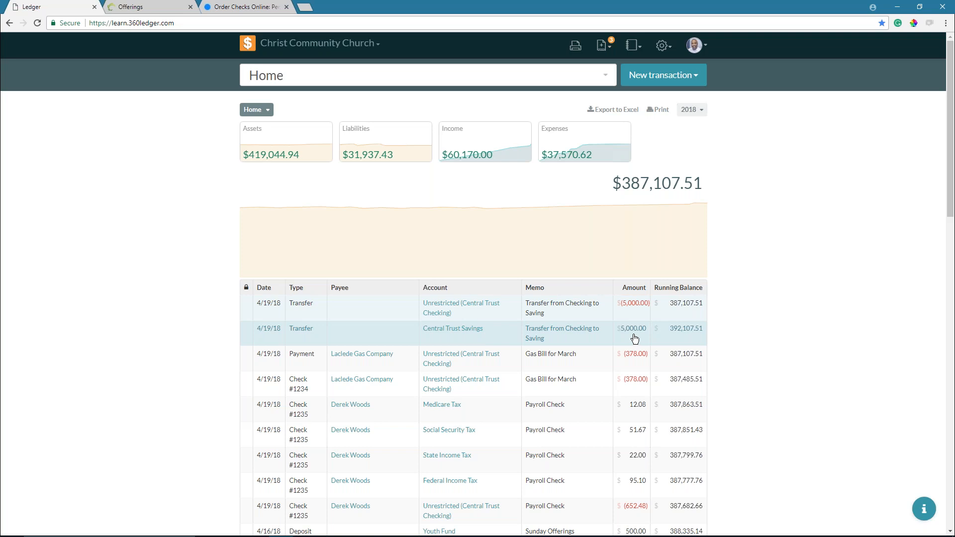
- Drill through Assets and Central Trust to view the Checking account ledger
{"action": "left_click", "coordinate": [279, 134]}
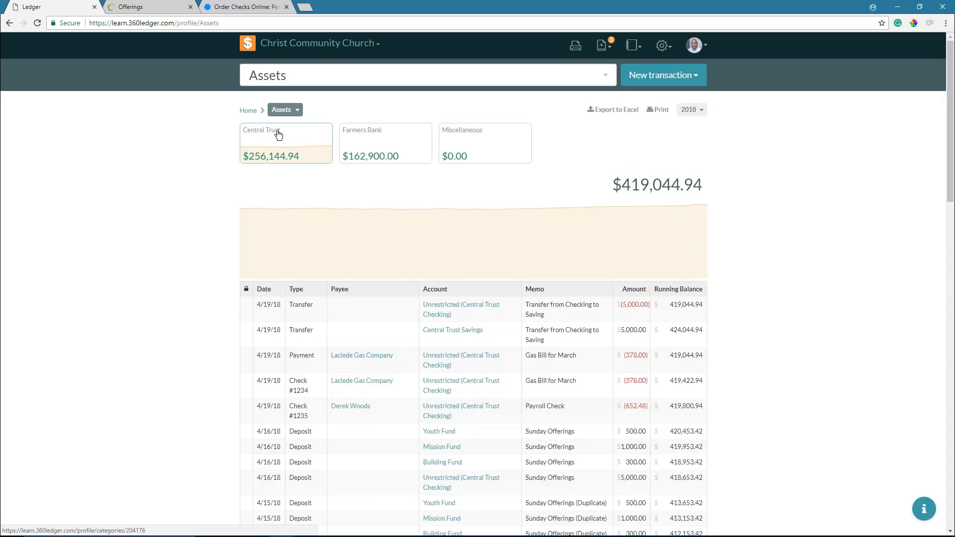
{"action": "left_click", "coordinate": [278, 133]}
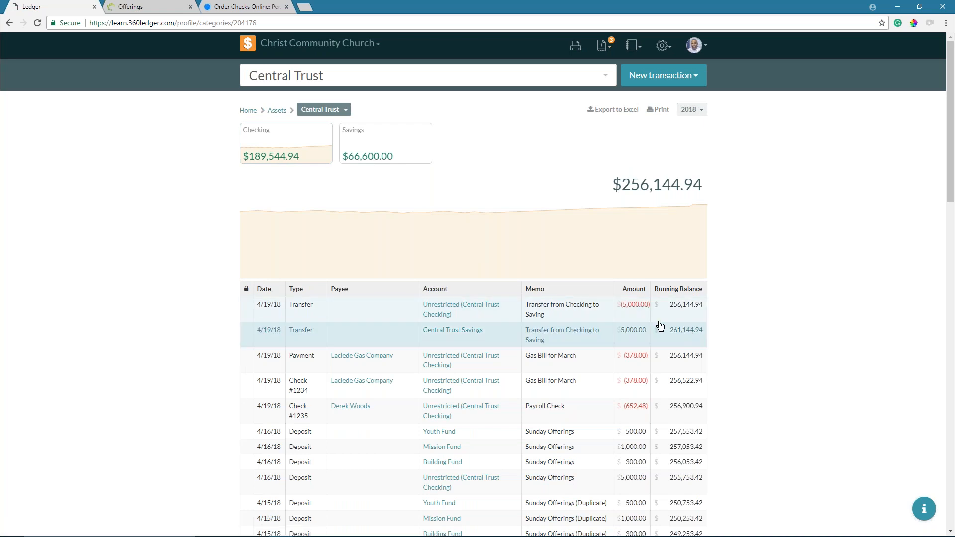
{"action": "left_click", "coordinate": [283, 144]}
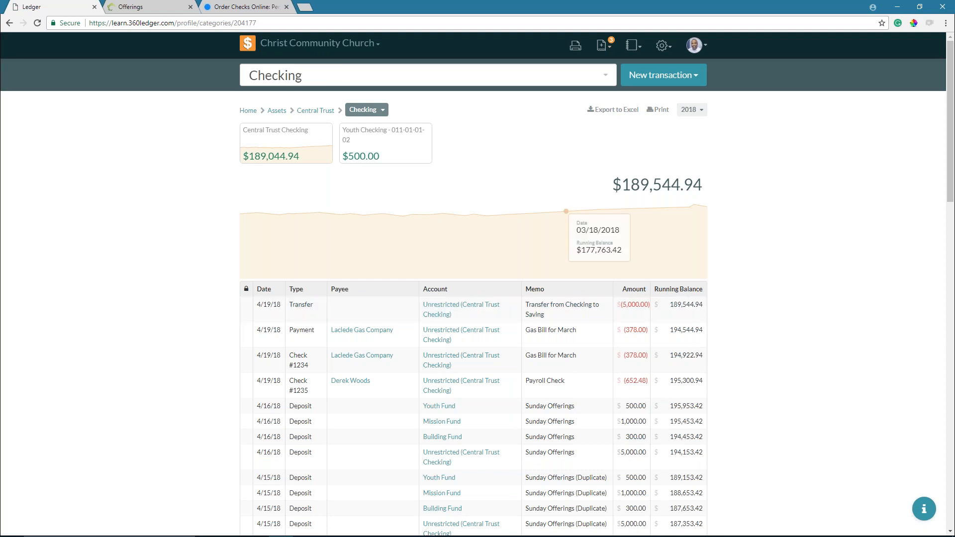
- Switch to the Central Trust Savings ledger, showing the $5,000 transfer and $66,600.00 balance
{"action": "left_click", "coordinate": [338, 74]}
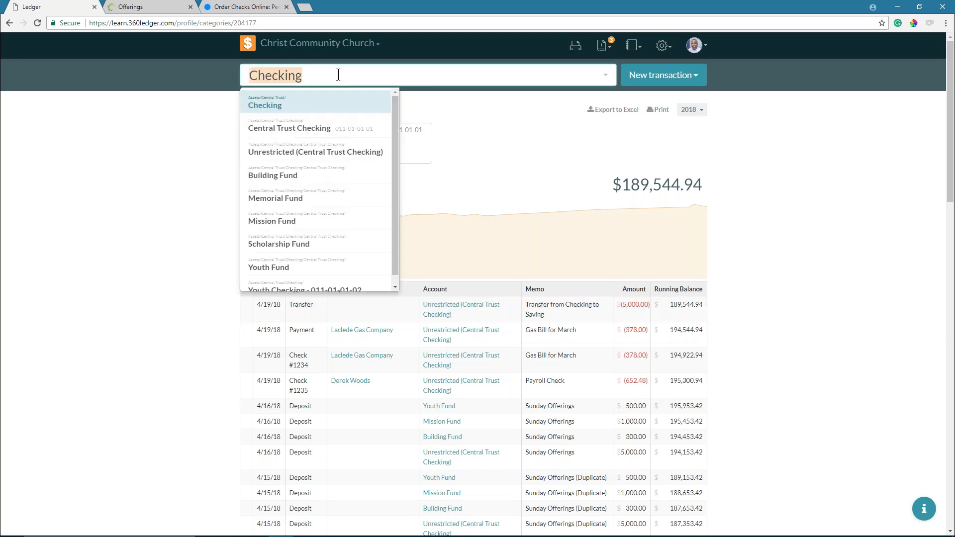
{"action": "type", "text": "saving"}
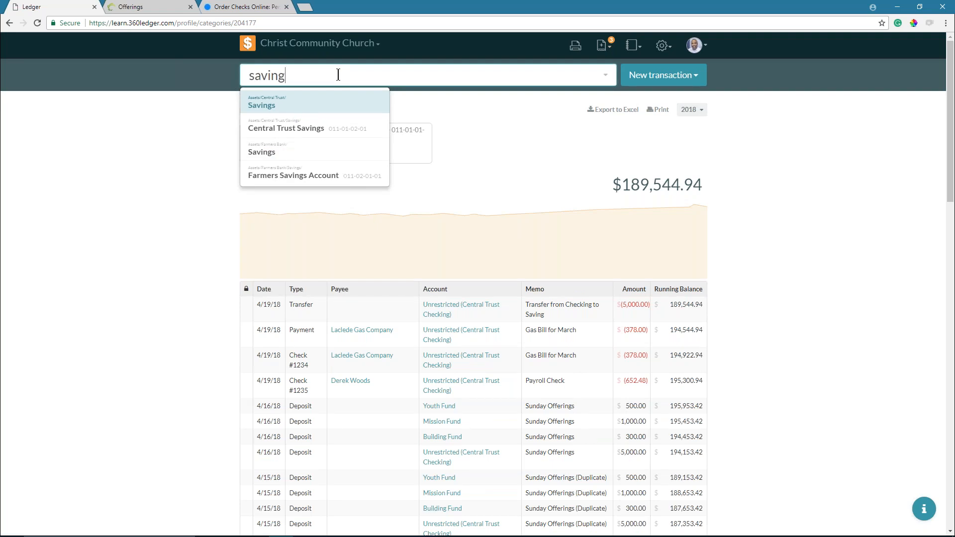
{"action": "left_click", "coordinate": [298, 106]}
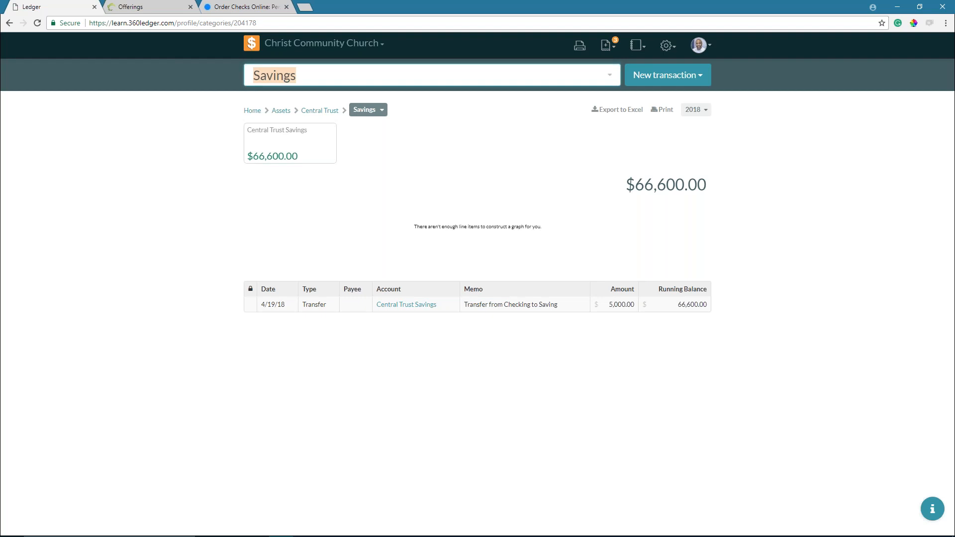
{"action": "left_click", "coordinate": [662, 78]}
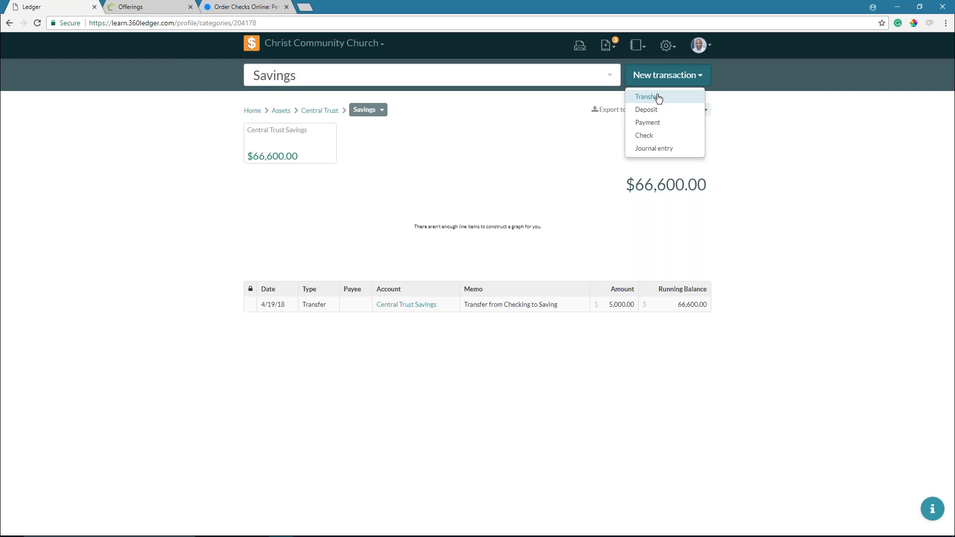
- Start a new transfer of 3000 from Unrestricted (Central Trust Checking)
{"action": "left_click", "coordinate": [658, 98]}
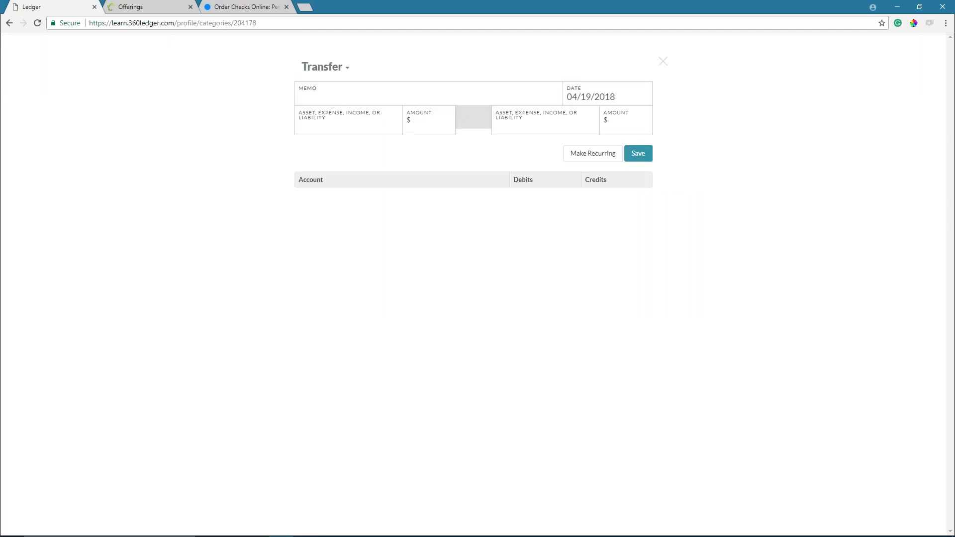
{"action": "left_click", "coordinate": [373, 129]}
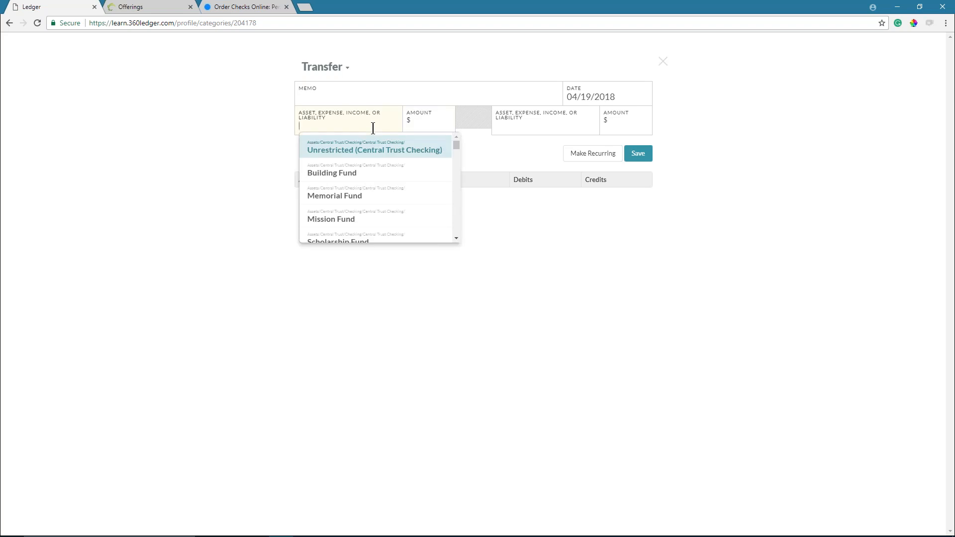
{"action": "left_click", "coordinate": [364, 152]}
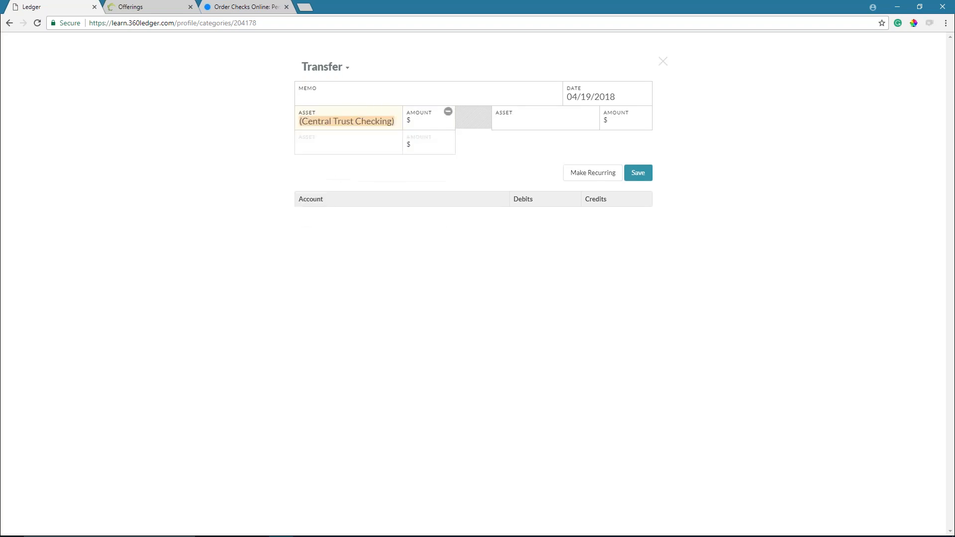
{"action": "left_click", "coordinate": [419, 123]}
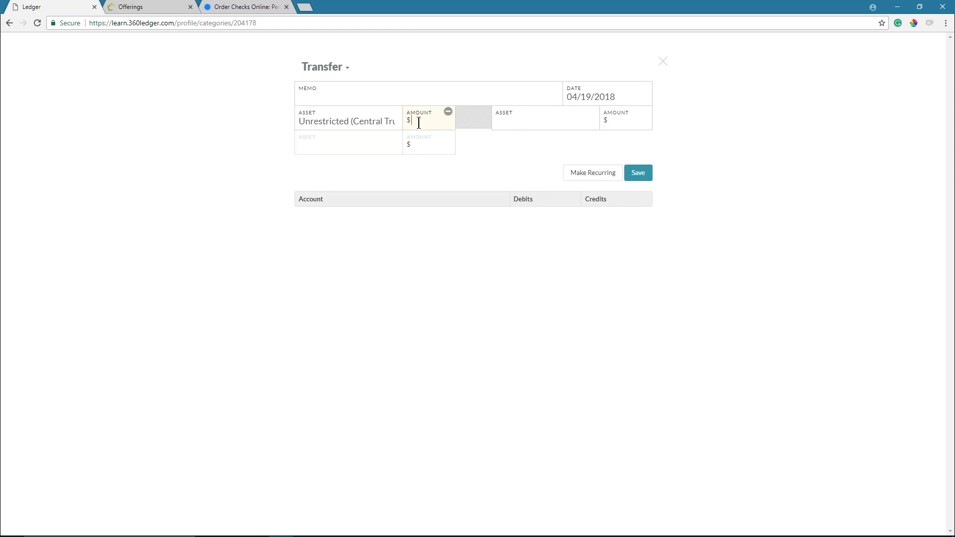
{"action": "type", "text": "300"}
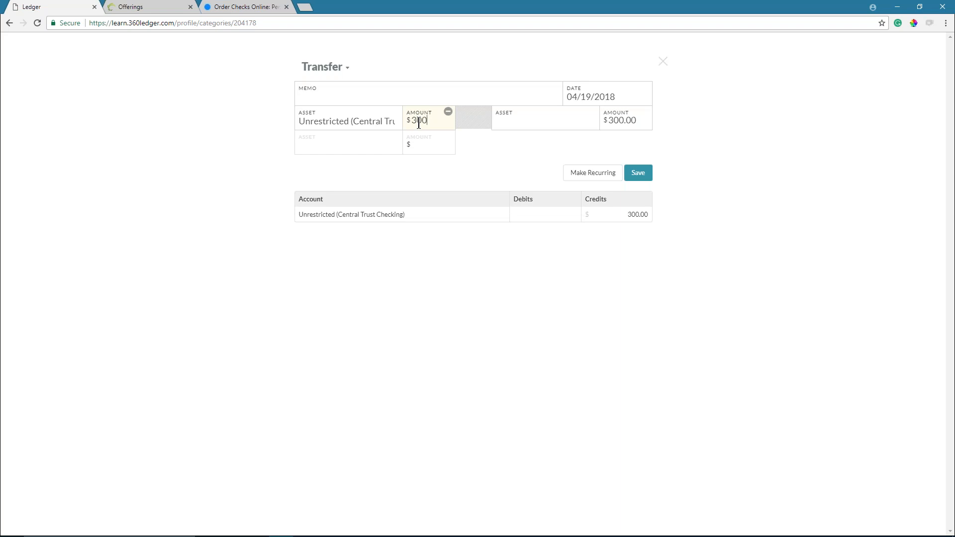
{"action": "type", "text": "0"}
- Send it to Building, Memorial and Scholarship Funds at 1000.00 each
{"action": "left_click", "coordinate": [510, 119]}
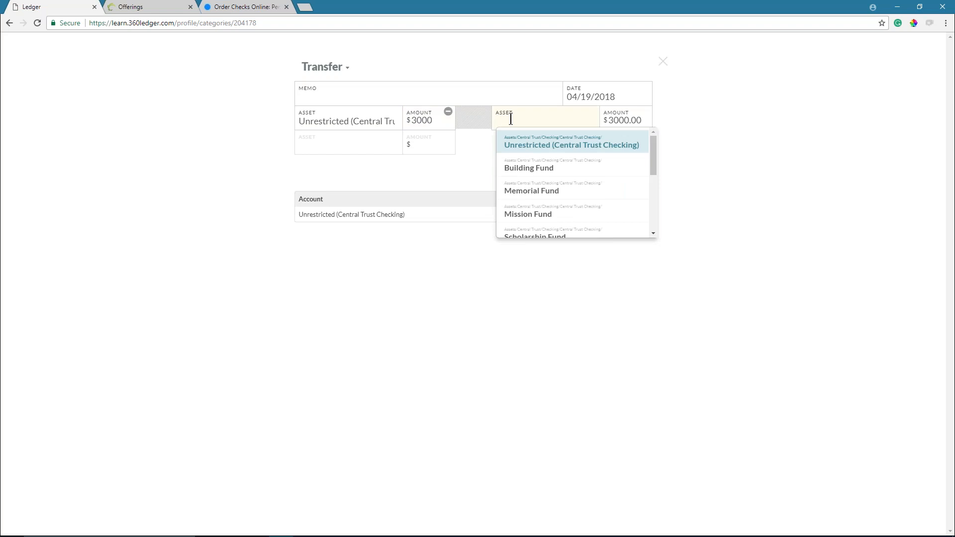
{"action": "left_click", "coordinate": [530, 168]}
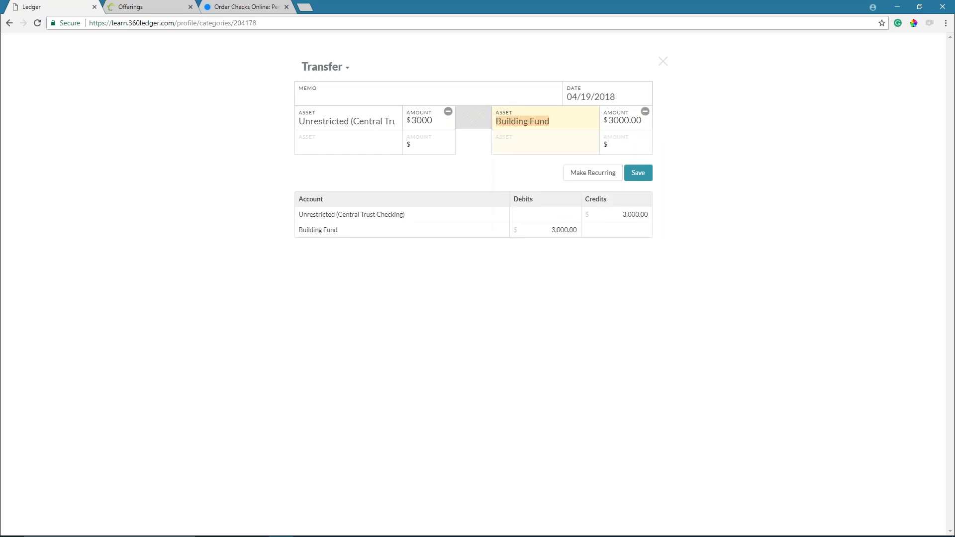
{"action": "left_click", "coordinate": [530, 218]}
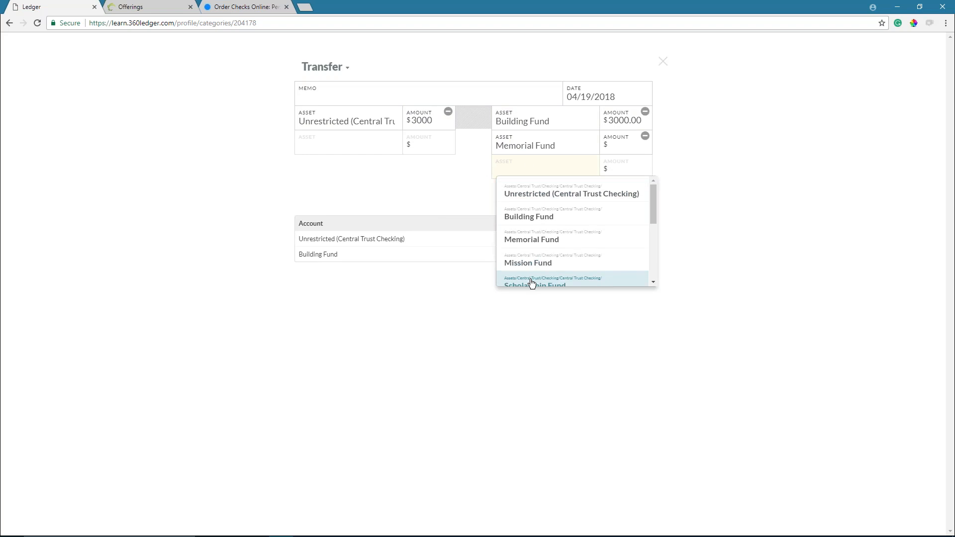
{"action": "left_click", "coordinate": [530, 279]}
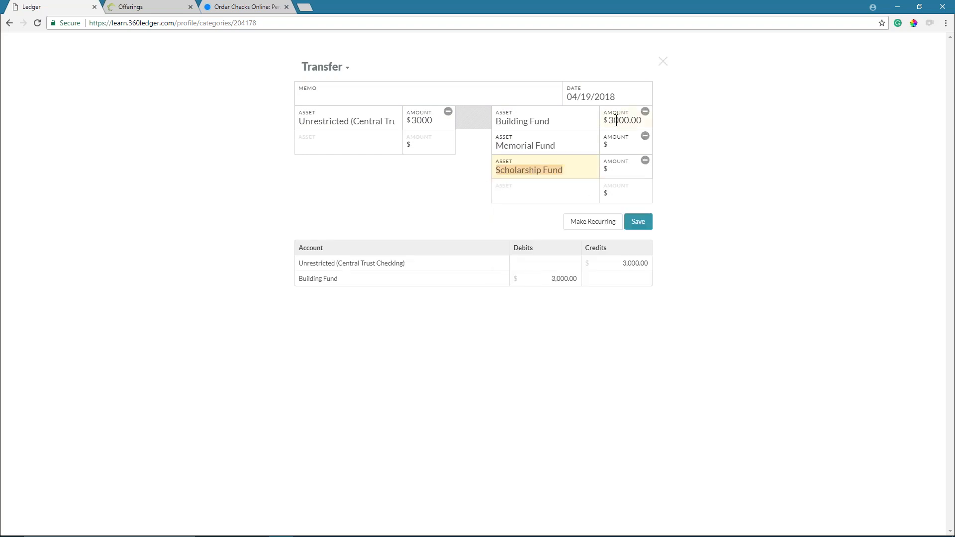
{"action": "left_click_drag", "start_coordinate": [610, 121], "coordinate": [640, 121]}
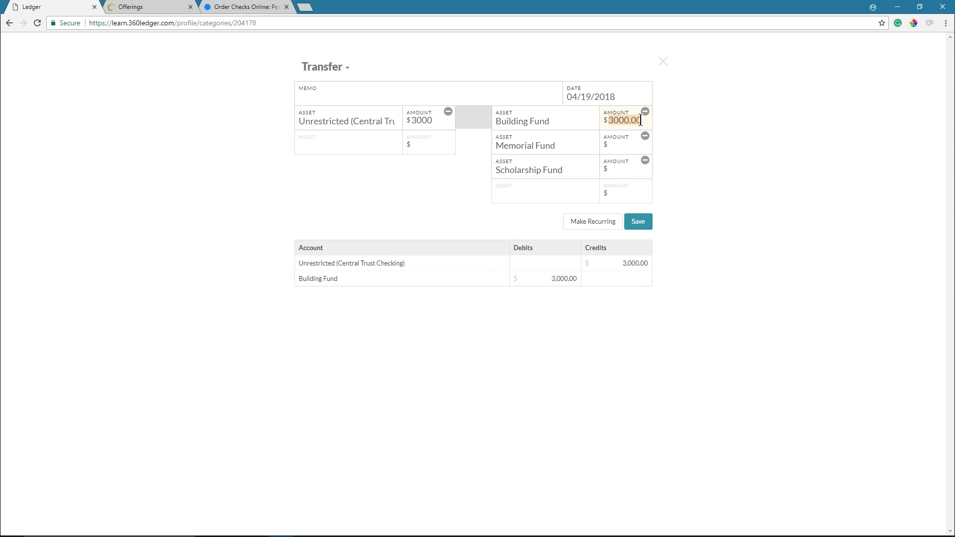
{"action": "key", "text": "BackSpace"}
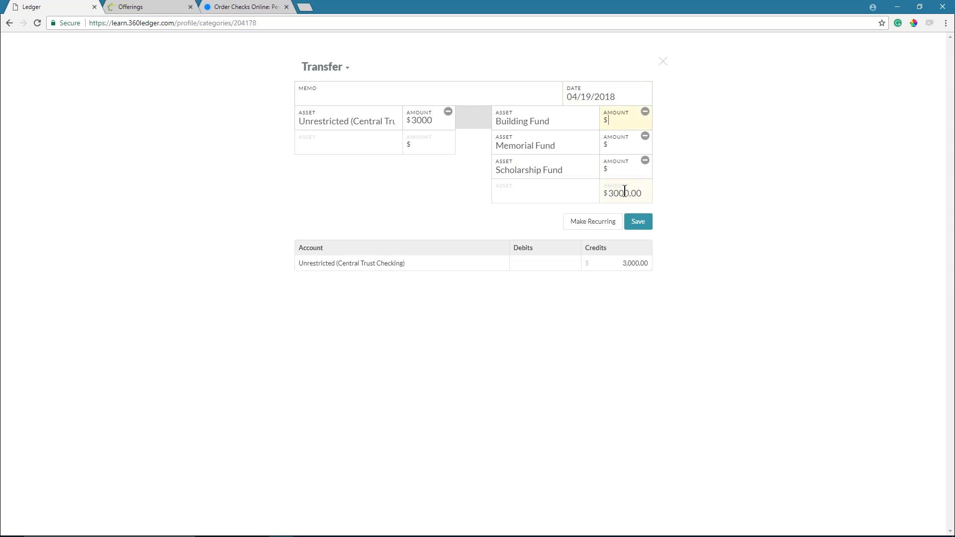
{"action": "type", "text": "1000.00"}
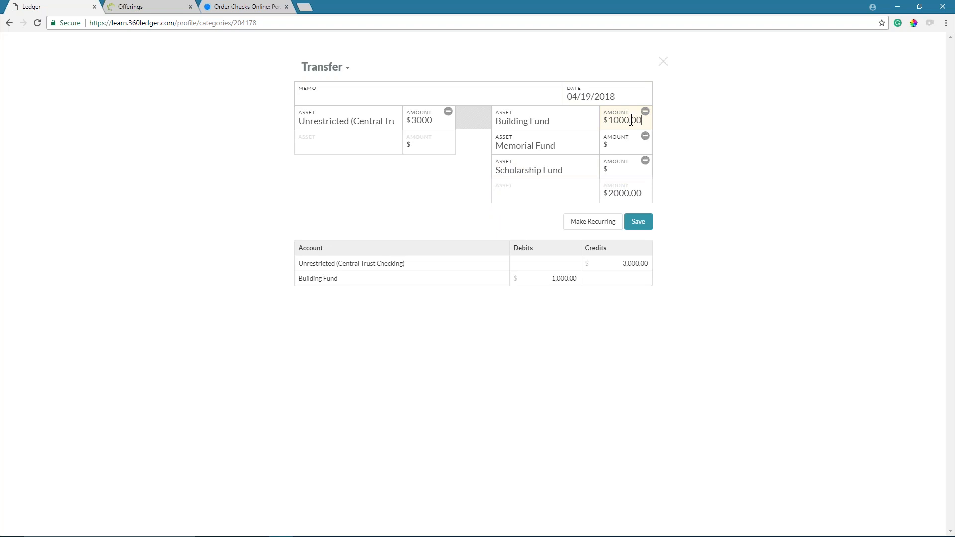
{"action": "left_click", "coordinate": [620, 144]}
{"action": "type", "text": "10"}
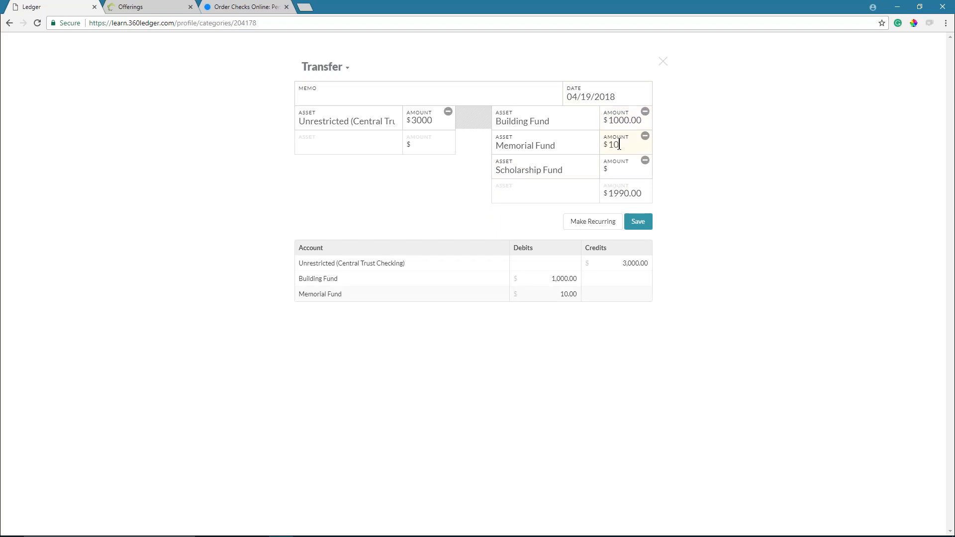
{"action": "type", "text": "00.001000.00"}
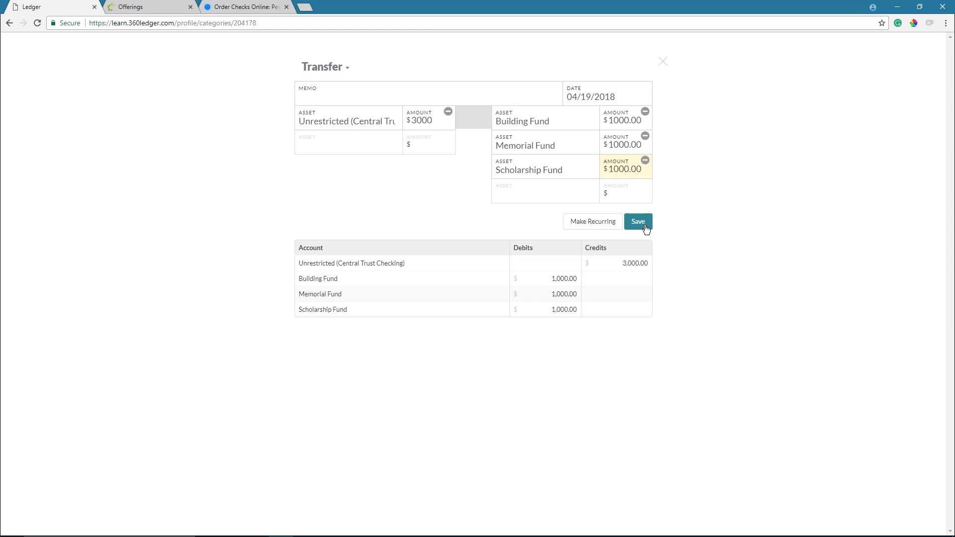
- Date the split fund transfer 01/01/2018 and save it
{"action": "left_click", "coordinate": [632, 97]}
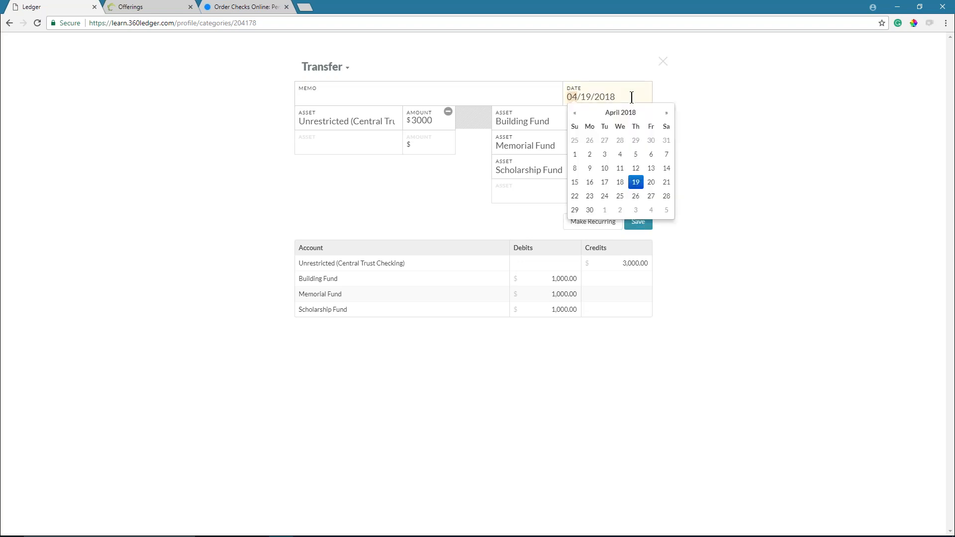
{"action": "type", "text": "1"}
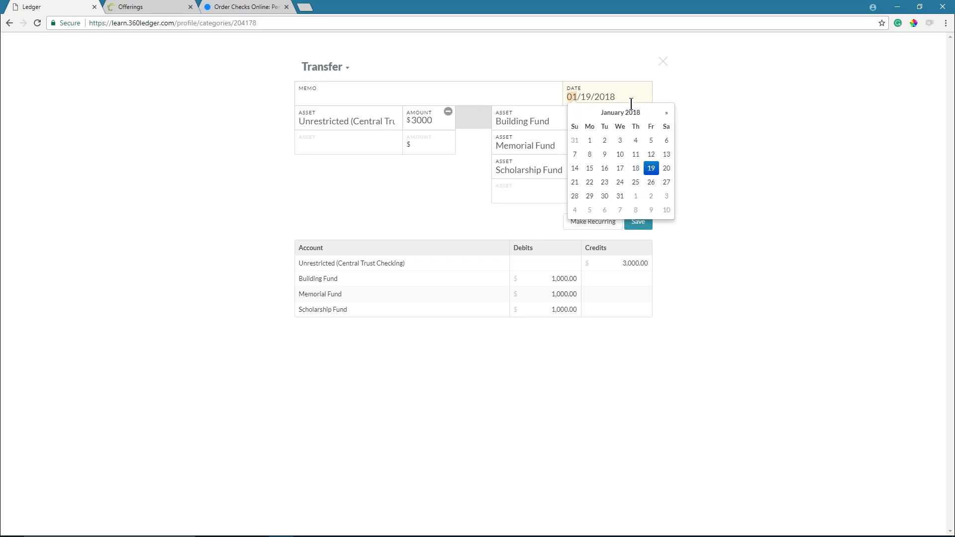
{"action": "left_click", "coordinate": [590, 141]}
{"action": "left_click", "coordinate": [721, 184]}
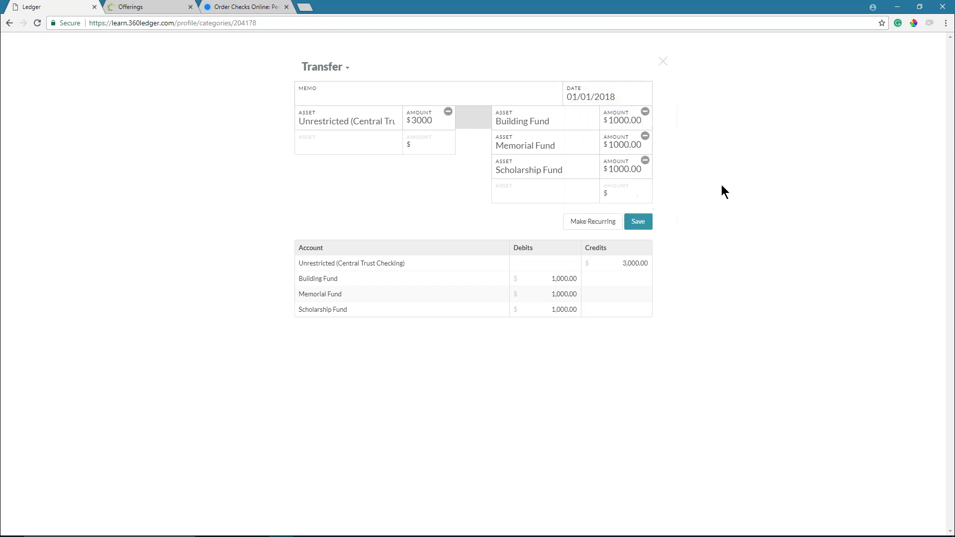
{"action": "left_click", "coordinate": [639, 222]}
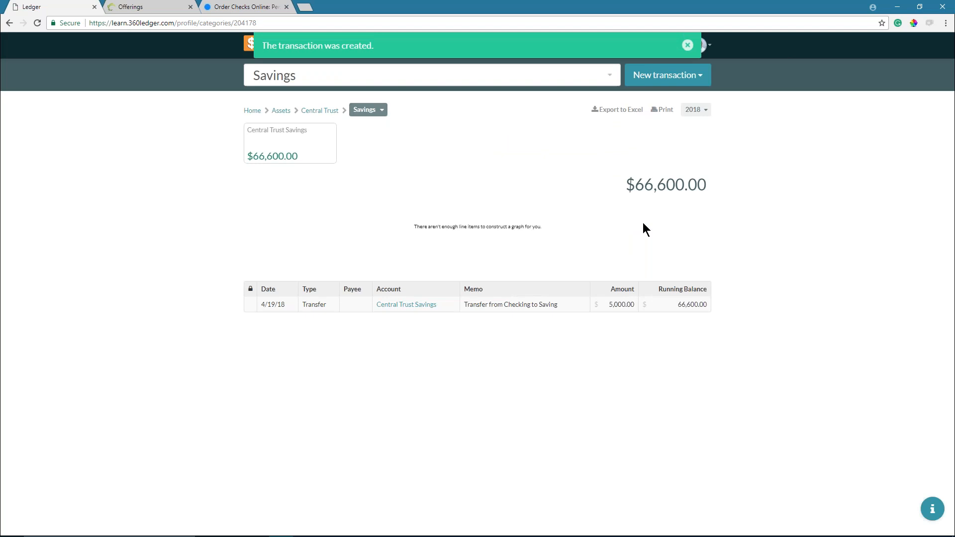
- Search 'build' in the account box and open the Building Fund account page
{"action": "left_click", "coordinate": [438, 75]}
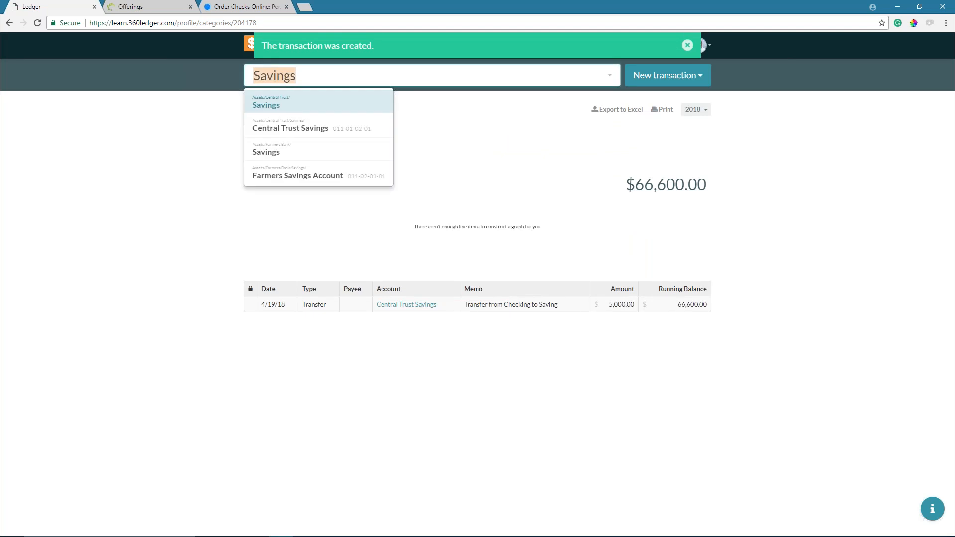
{"action": "type", "text": "build"}
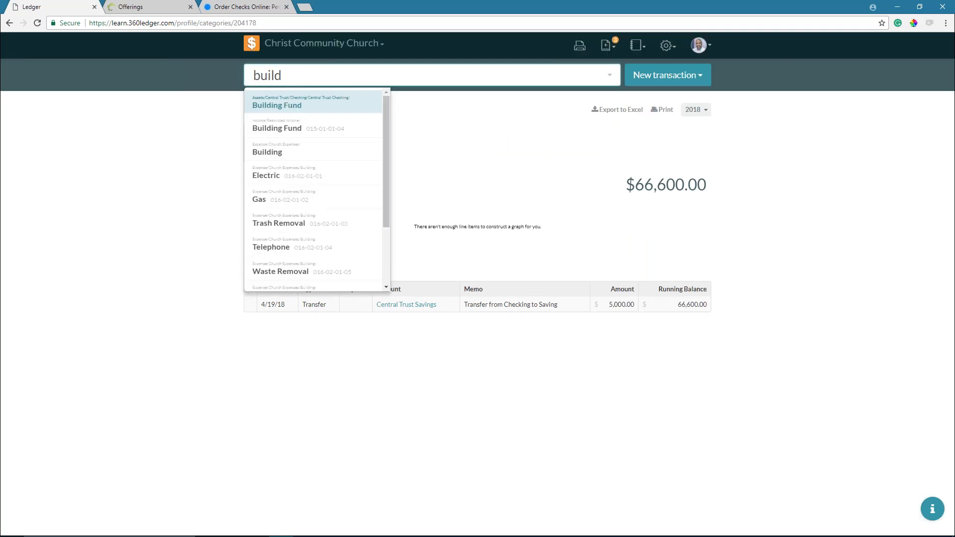
{"action": "left_click", "coordinate": [294, 106]}
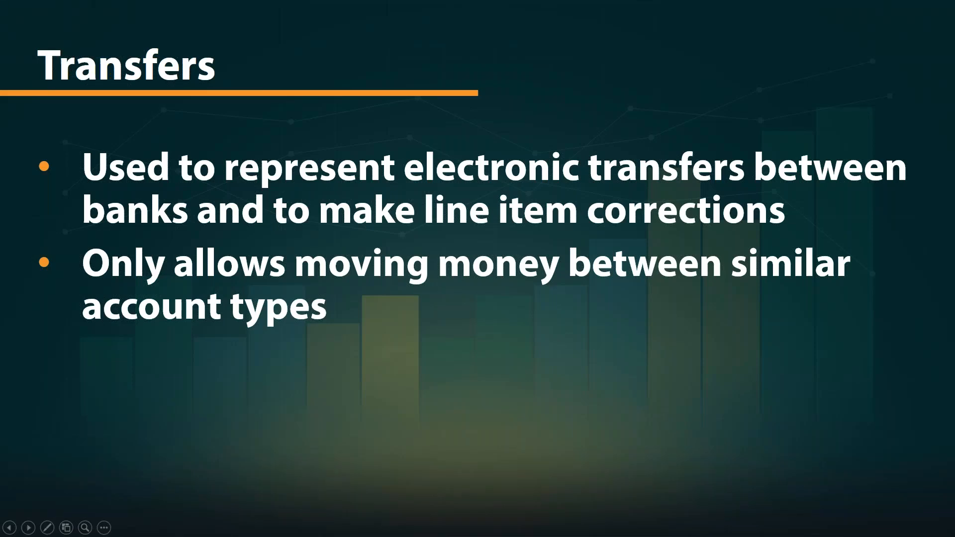
- Show the Journal Entries slide's bullets on balance corrections, interest, bank fees and the four account types
{"action": "key", "text": "Right"}
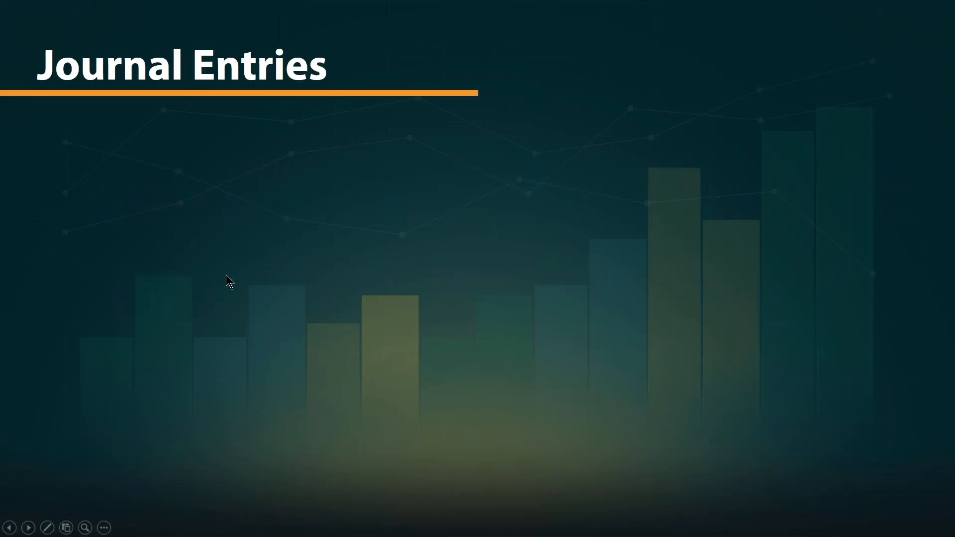
{"action": "left_click", "coordinate": [220, 275]}
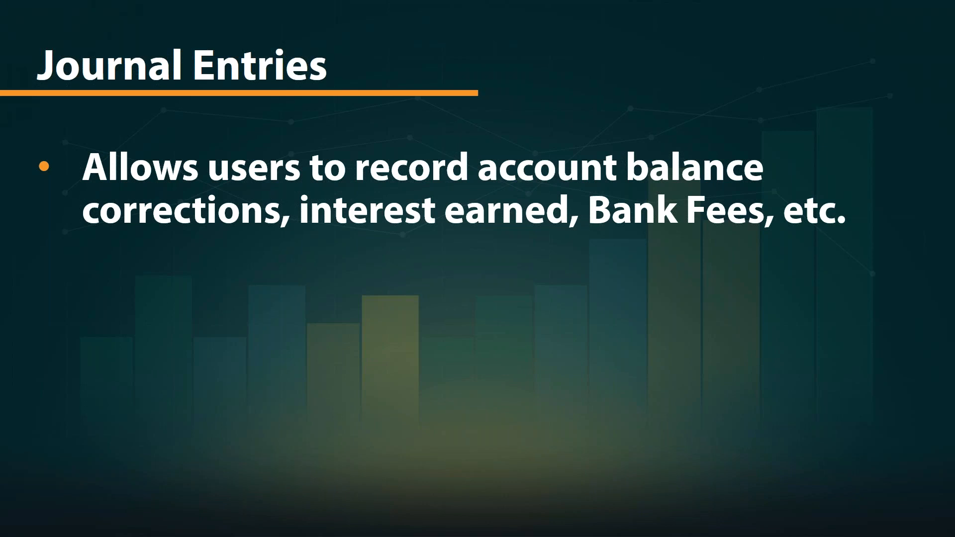
{"action": "key", "text": "Right"}
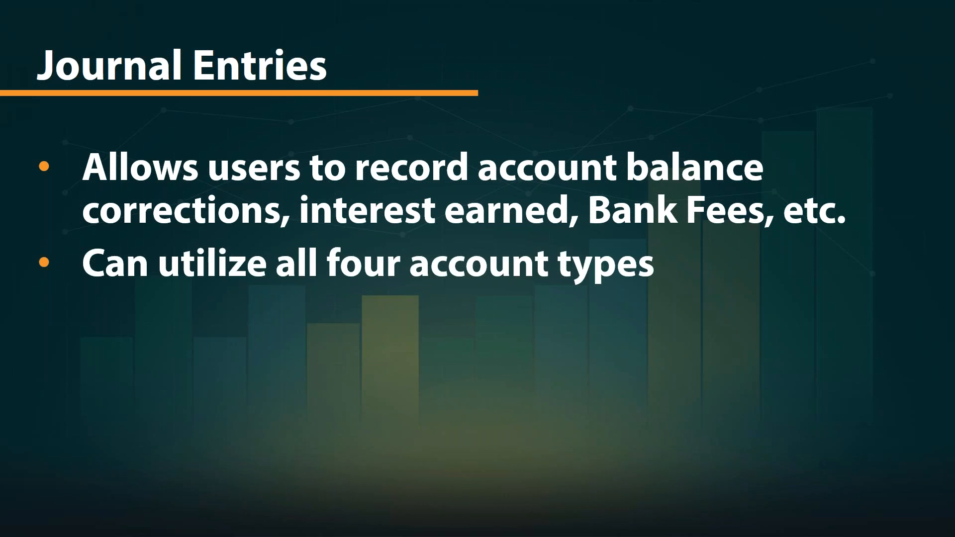
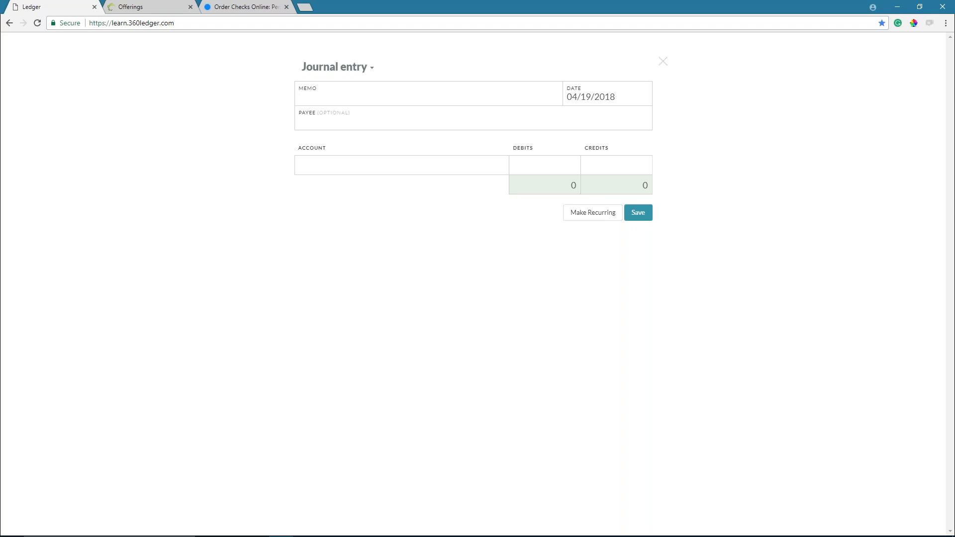
- Write the memo 'Bank interest for March' on the journal entry
{"action": "left_click", "coordinate": [461, 90]}
{"action": "type", "text": "Bank"}
{"action": "key", "text": "Down"}
{"action": "key", "text": "Tab"}
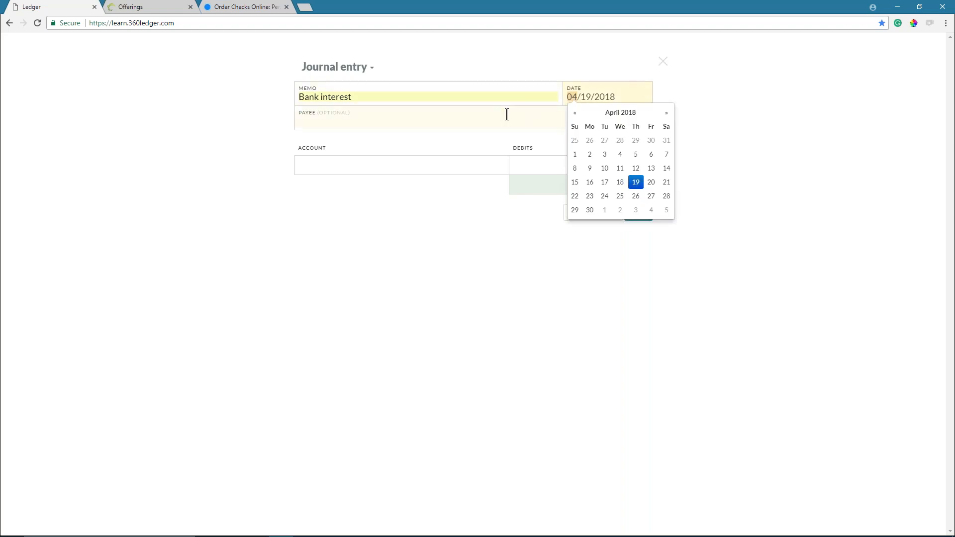
{"action": "left_click", "coordinate": [465, 99]}
{"action": "type", "text": "for M"}
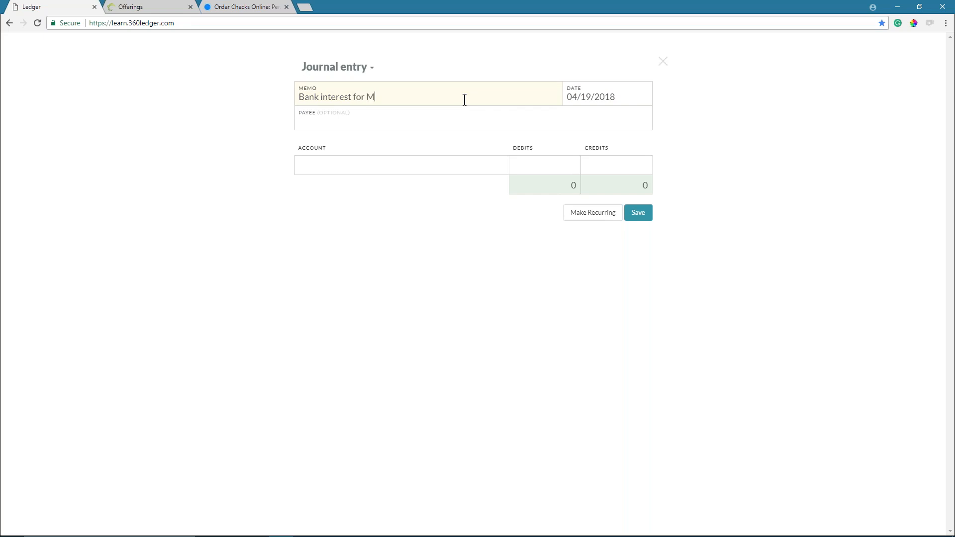
{"action": "type", "text": "arch"}
- Set the lines to Unrestricted (Central Trust Checking) and Interest Income
{"action": "left_click", "coordinate": [327, 168]}
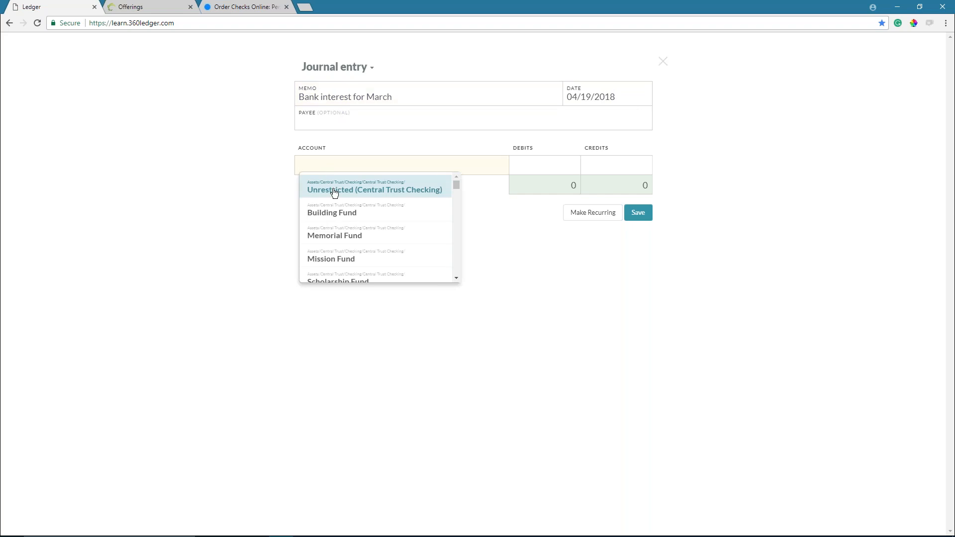
{"action": "left_click", "coordinate": [335, 192]}
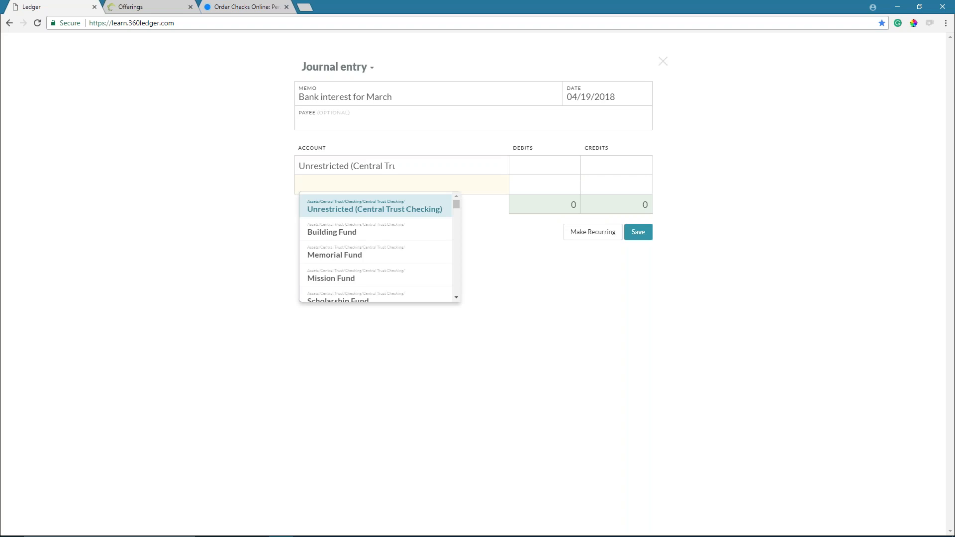
{"action": "type", "text": "int"}
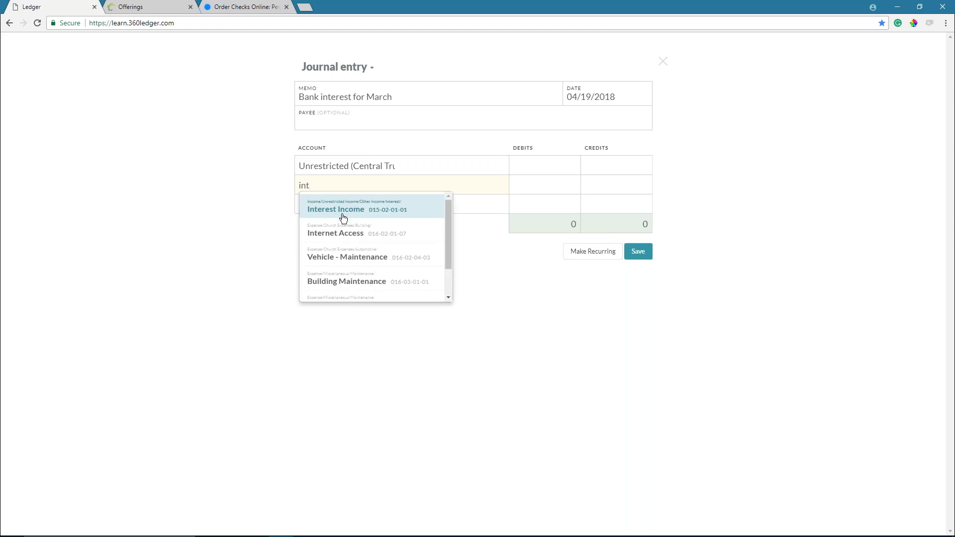
{"action": "left_click", "coordinate": [348, 211]}
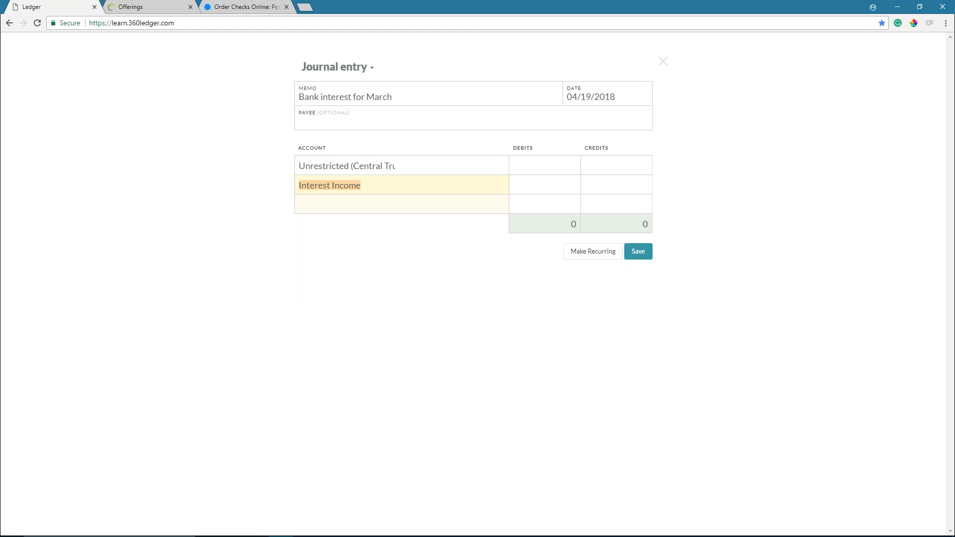
- Enter 0.29 as the checking debit and the Interest Income credit
{"action": "left_click", "coordinate": [566, 168]}
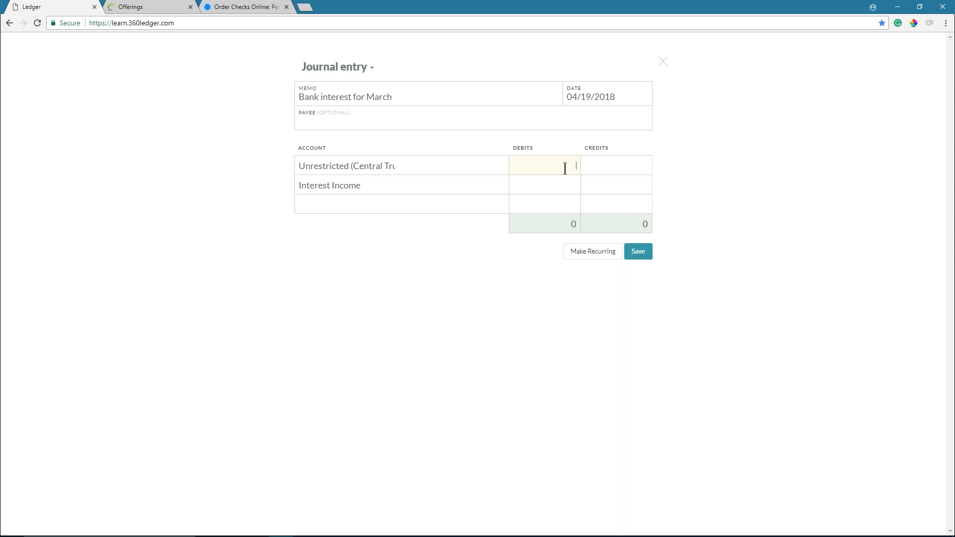
{"action": "type", "text": "."}
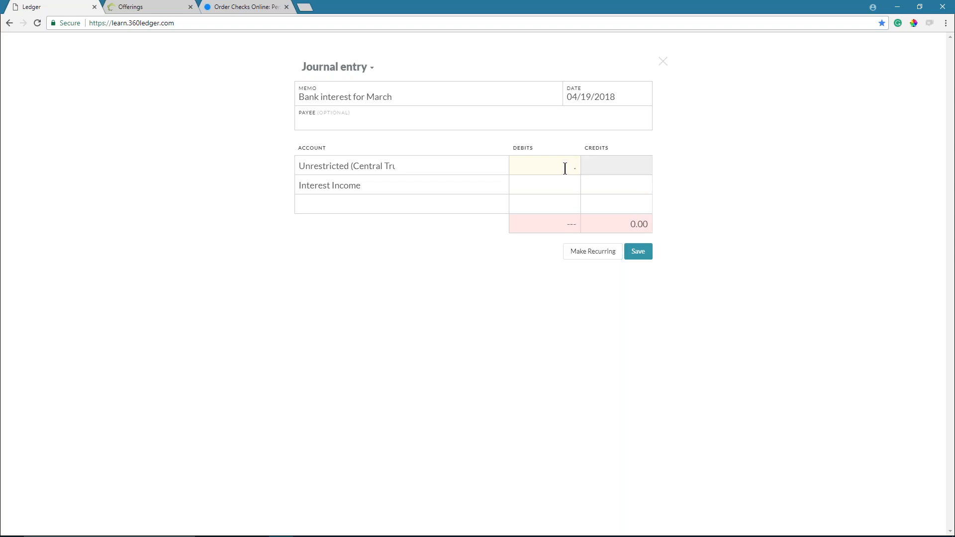
{"action": "type", "text": "29"}
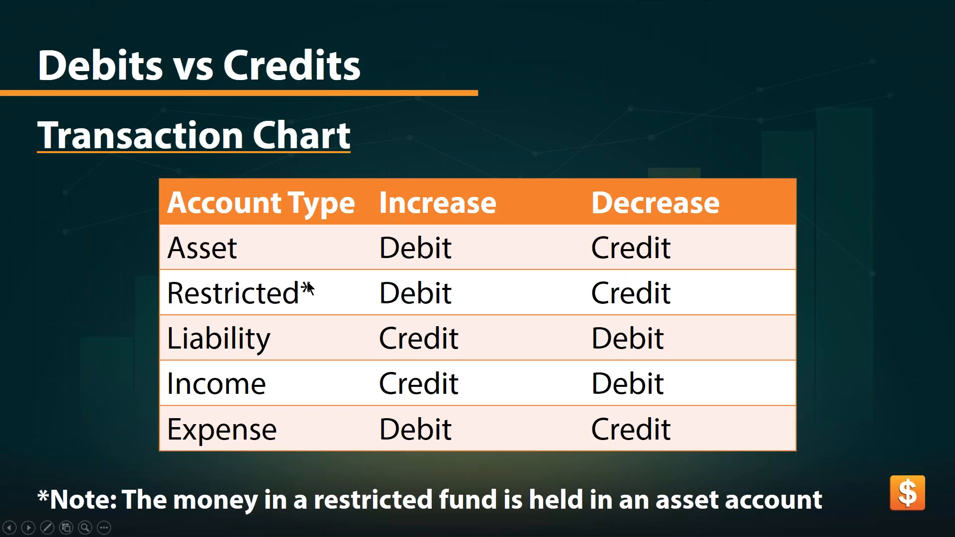
{"action": "key", "text": "alt+Tab"}
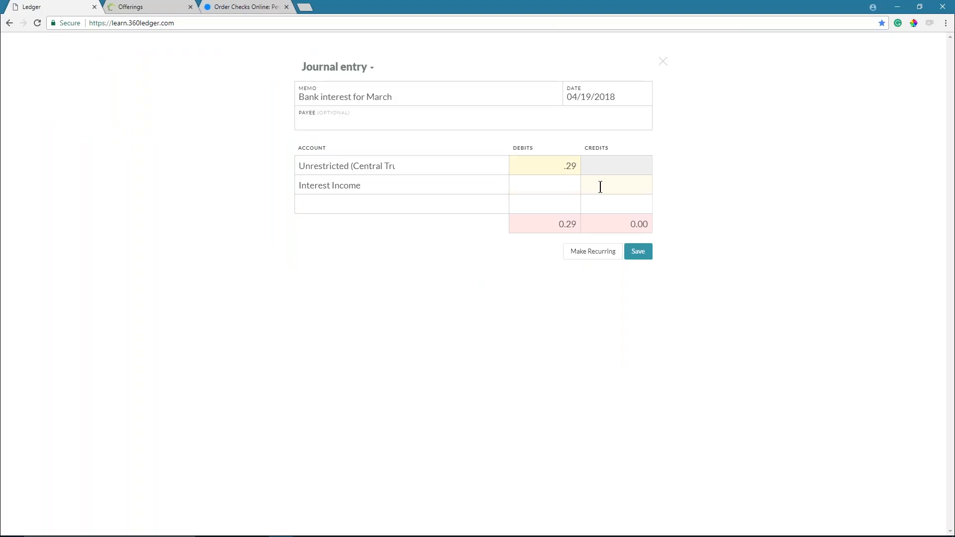
{"action": "type", "text": ".29"}
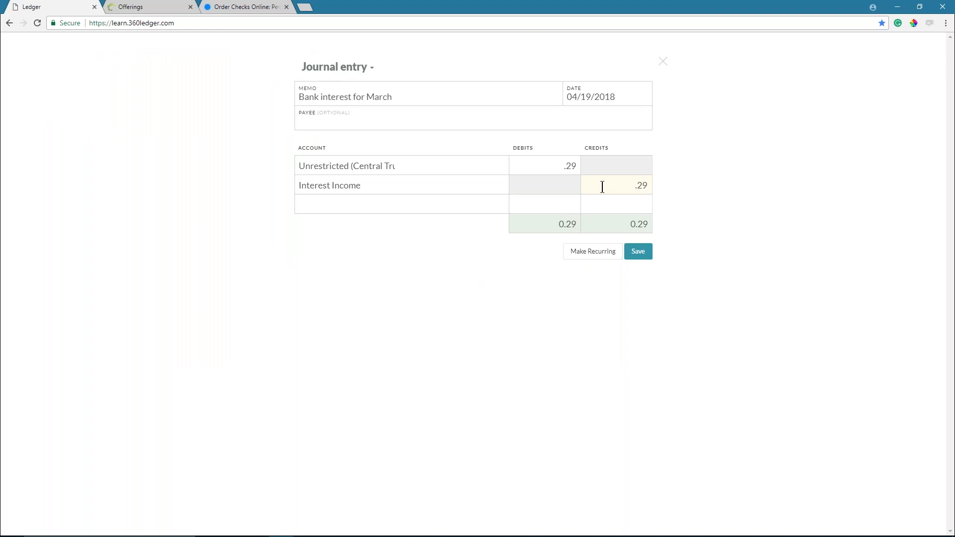
{"action": "key", "text": "BackSpace"}
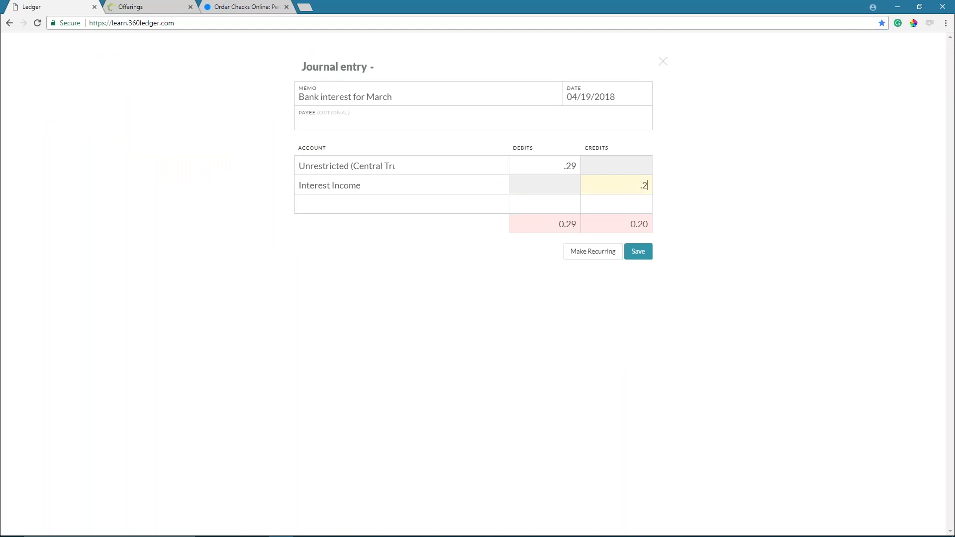
{"action": "type", "text": "9"}
- Save the 0.29 Bank interest for March entry to the Home register
{"action": "left_click", "coordinate": [645, 254]}
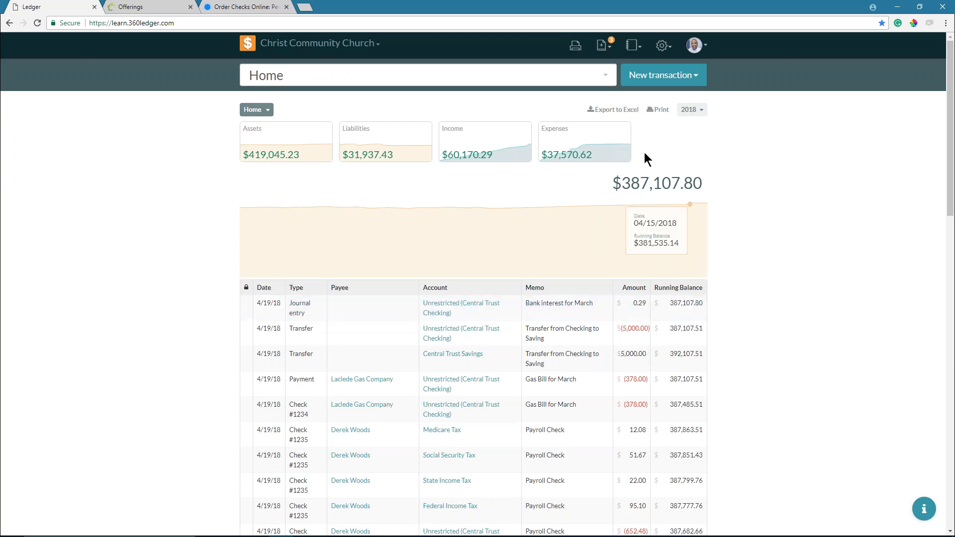
- Start a new journal entry with Central Trust Checking and Banking Fees lines
{"action": "left_click", "coordinate": [655, 75]}
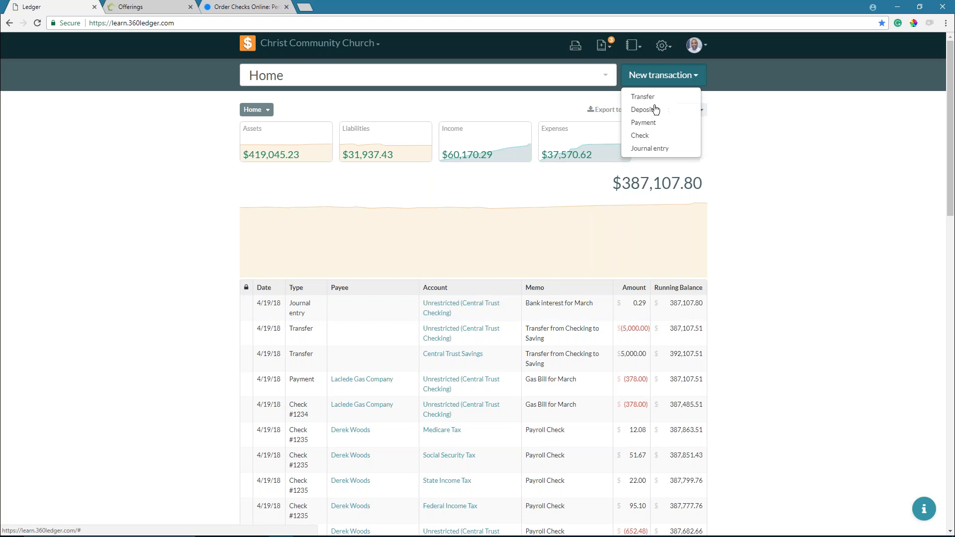
{"action": "left_click", "coordinate": [654, 152]}
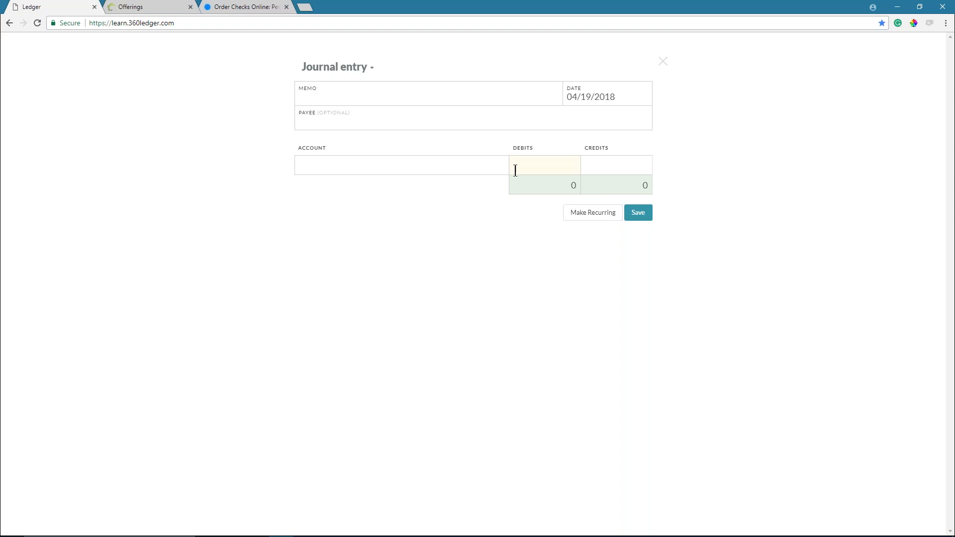
{"action": "left_click", "coordinate": [481, 166]}
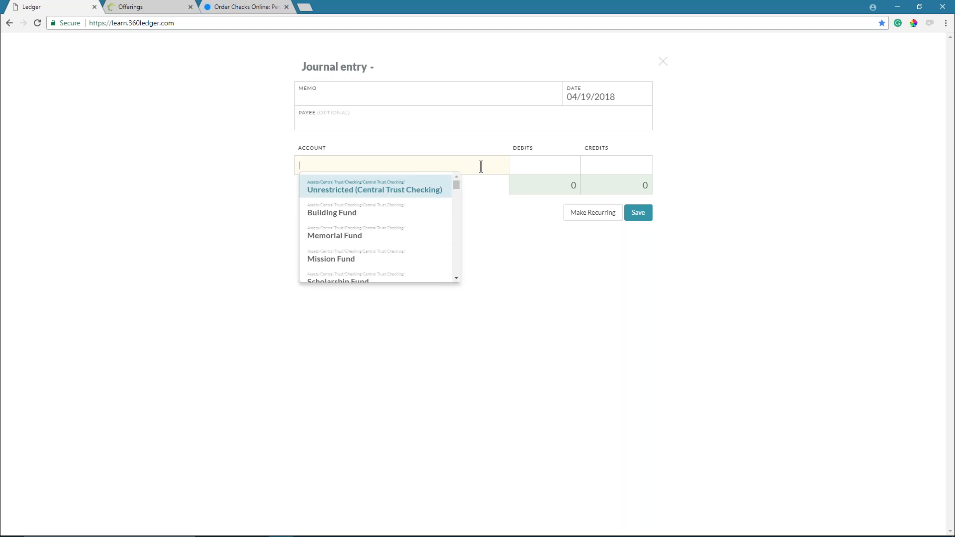
{"action": "left_click", "coordinate": [437, 193]}
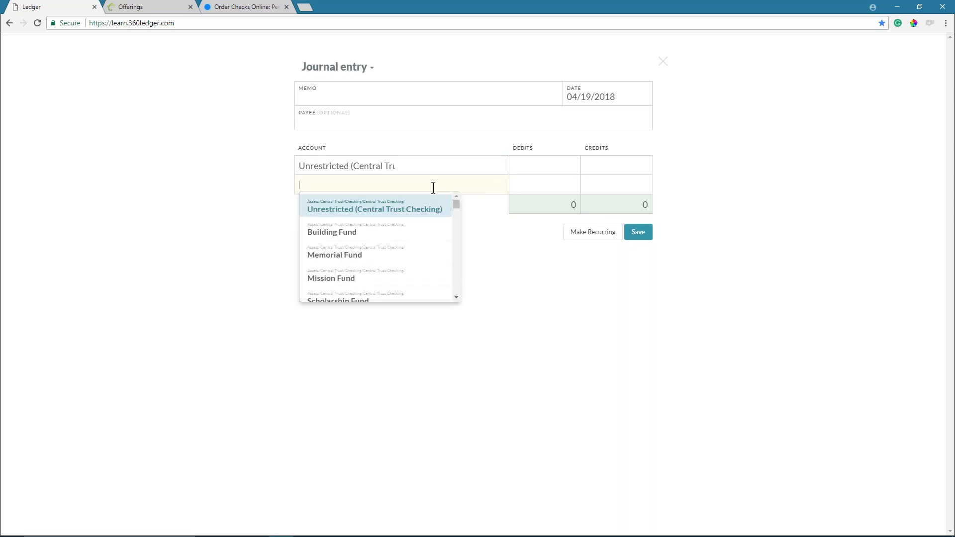
{"action": "type", "text": "bank"}
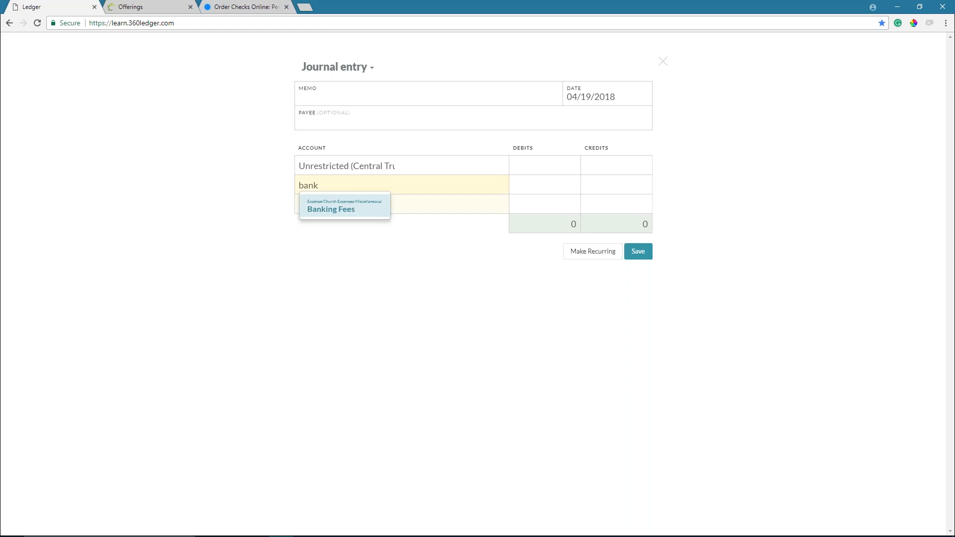
{"action": "left_click", "coordinate": [356, 216]}
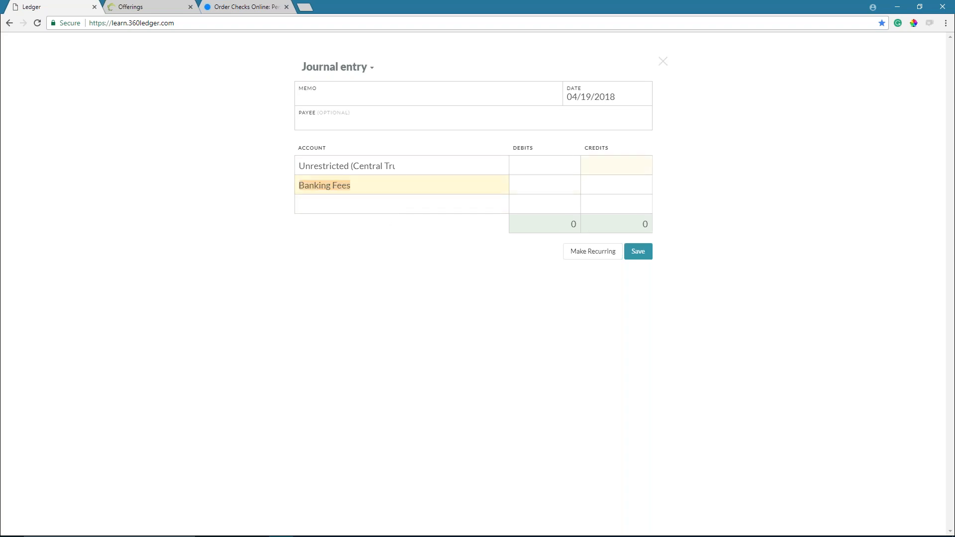
- Credit checking 8.99 and debit Banking Fees 8.99
{"action": "left_click", "coordinate": [599, 166]}
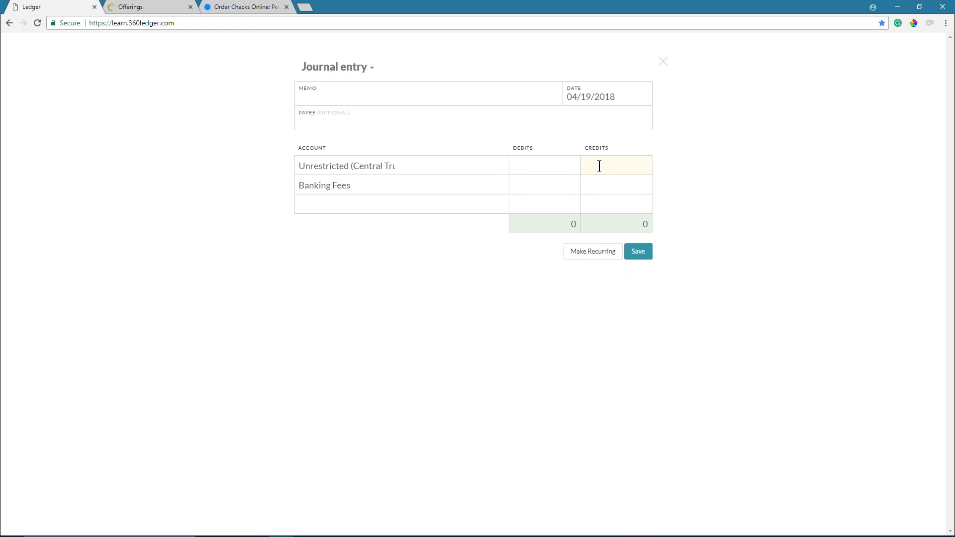
{"action": "type", "text": "8.99"}
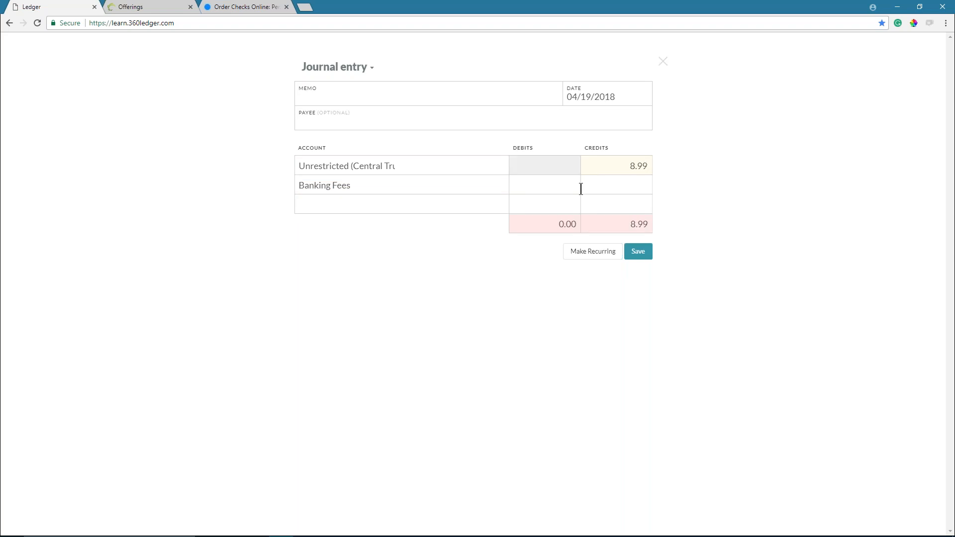
{"action": "left_click", "coordinate": [540, 184]}
{"action": "type", "text": "8.99"}
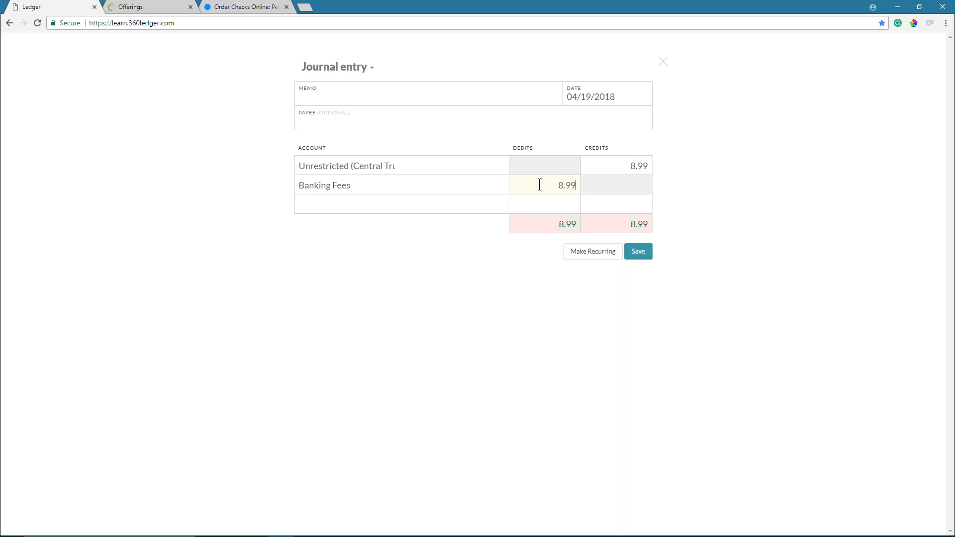
{"action": "left_click", "coordinate": [424, 258]}
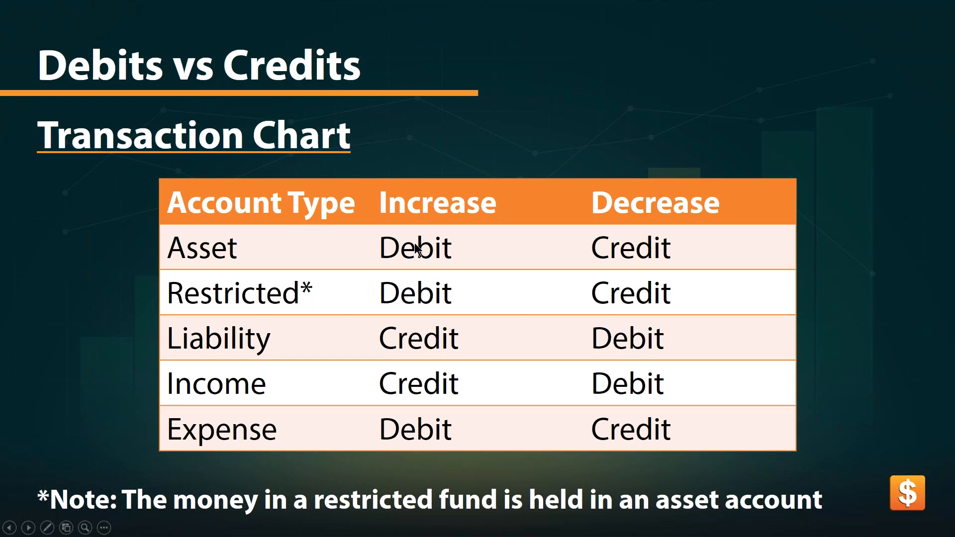
- Add the memo 'Bank Fees for March' and save the entry
{"action": "key", "text": "alt+Tab"}
{"action": "key", "text": "alt+Tab"}
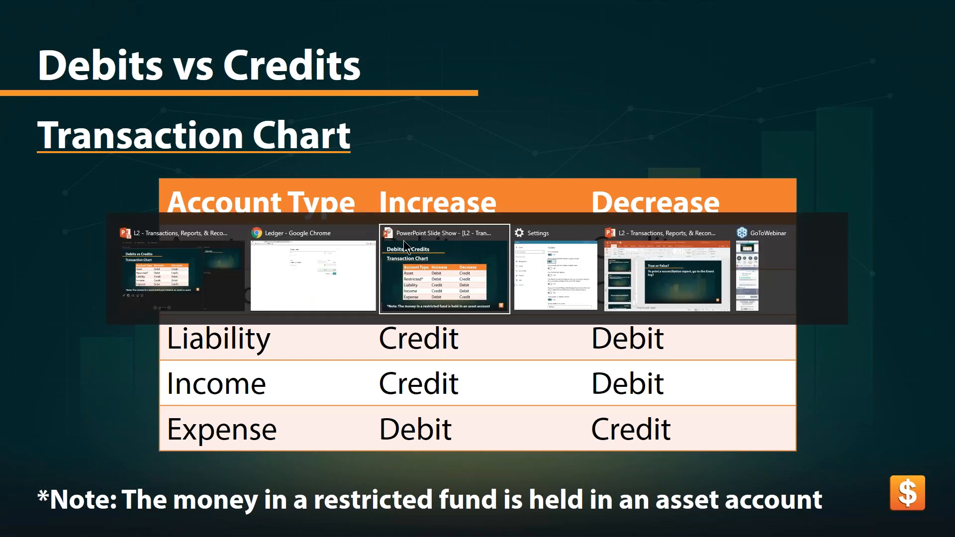
{"action": "left_click", "coordinate": [359, 282]}
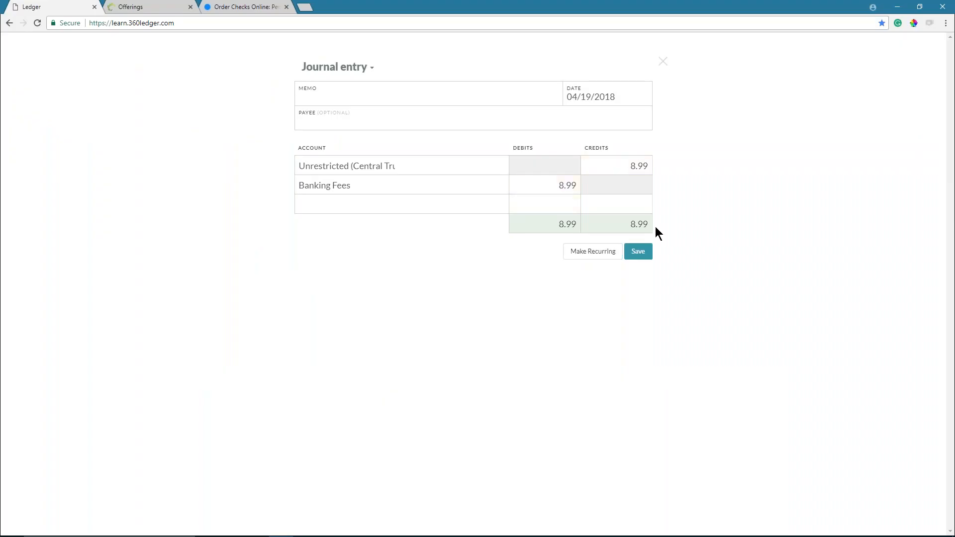
{"action": "left_click", "coordinate": [396, 97]}
{"action": "type", "text": "Bank Fees for March"}
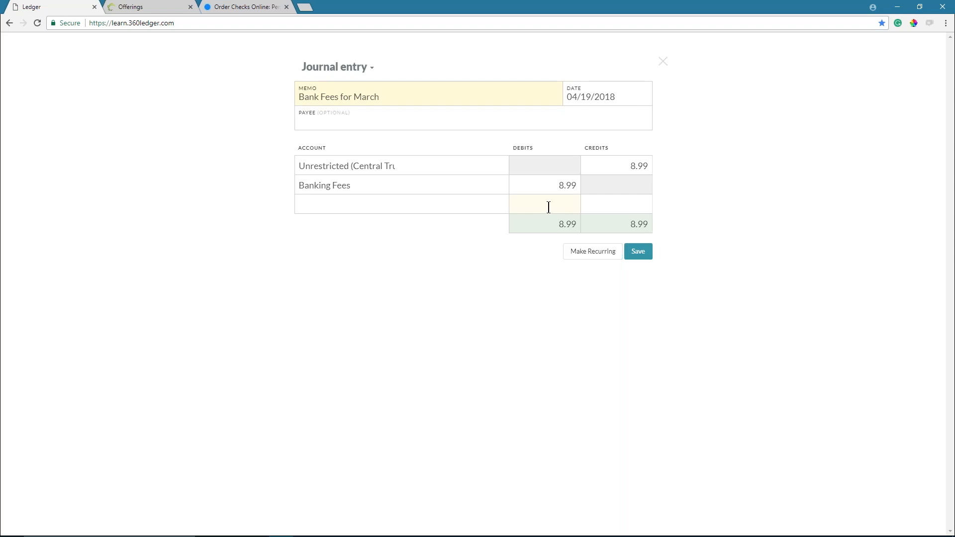
{"action": "left_click", "coordinate": [638, 251]}
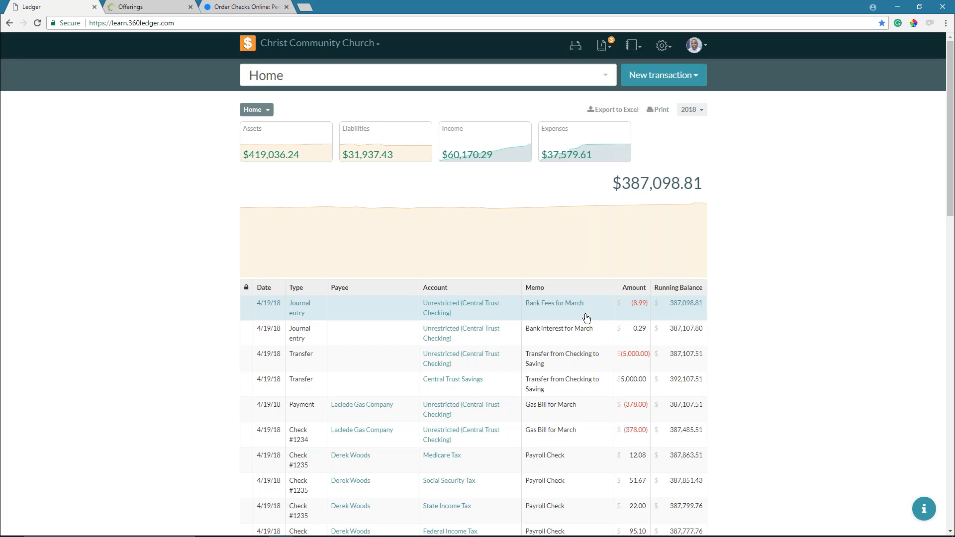
- Open a new blank journal entry form dated 04/19/2018
{"action": "left_click", "coordinate": [645, 79]}
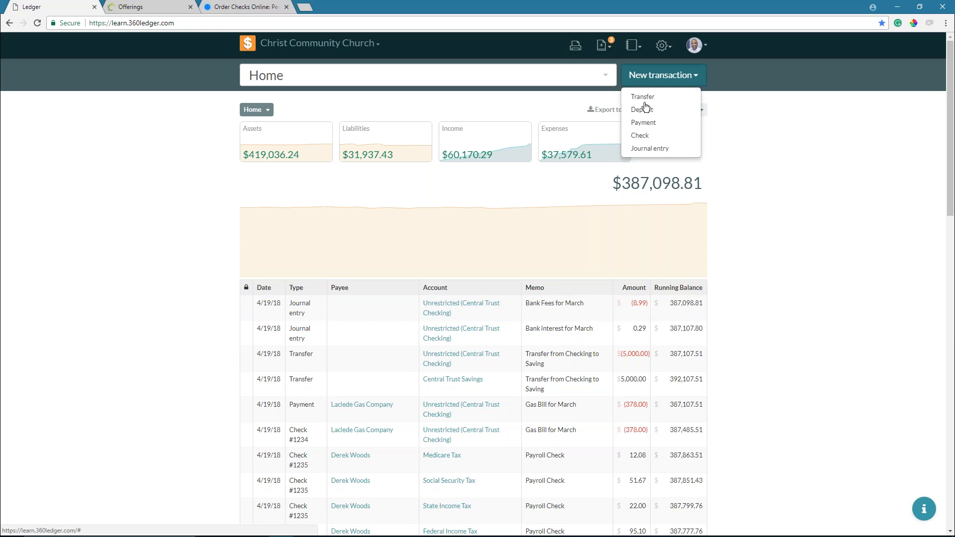
{"action": "left_click", "coordinate": [650, 149]}
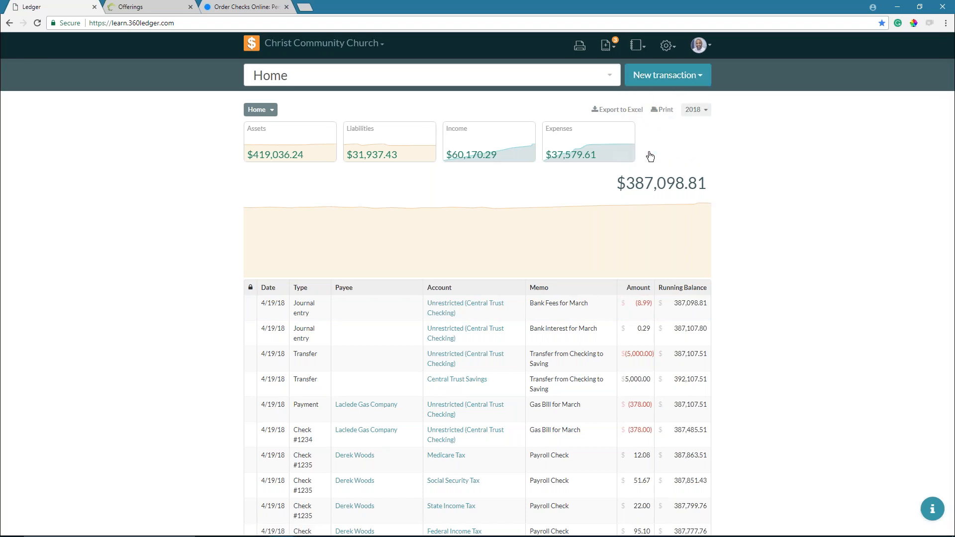
{"action": "left_click", "coordinate": [458, 165]}
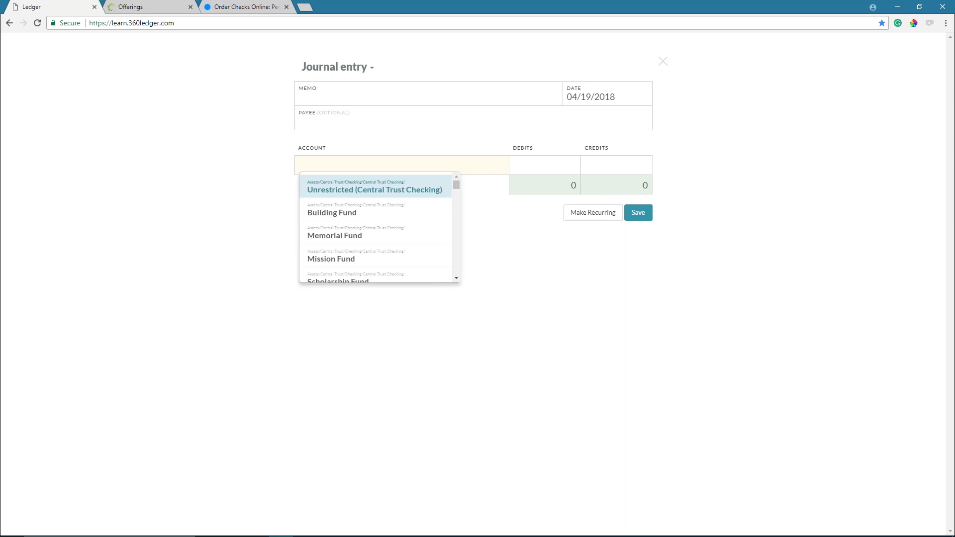
- Discard the unsaved checking/Building Fund entry and advance the slideshow to Intermission
{"action": "left_click", "coordinate": [424, 190]}
{"action": "left_click", "coordinate": [424, 185]}
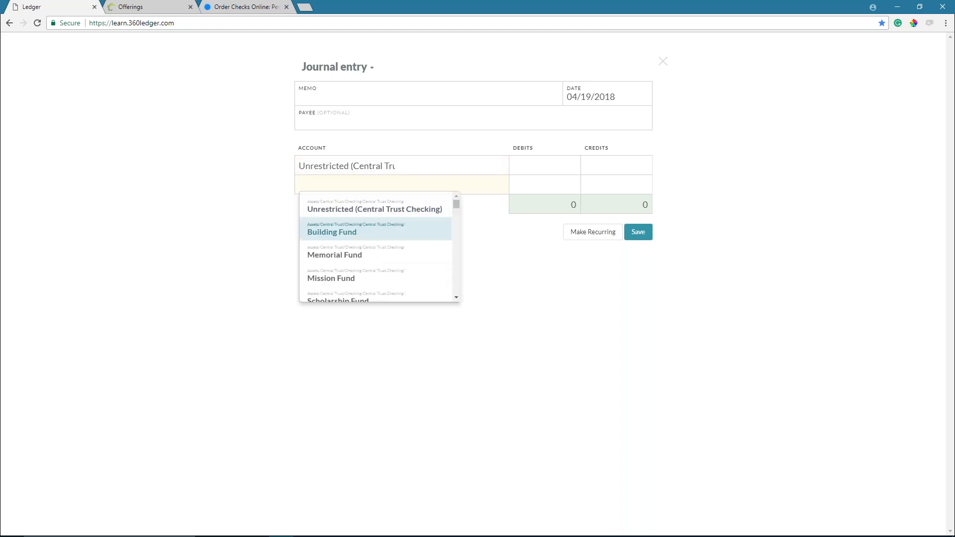
{"action": "left_click", "coordinate": [447, 228]}
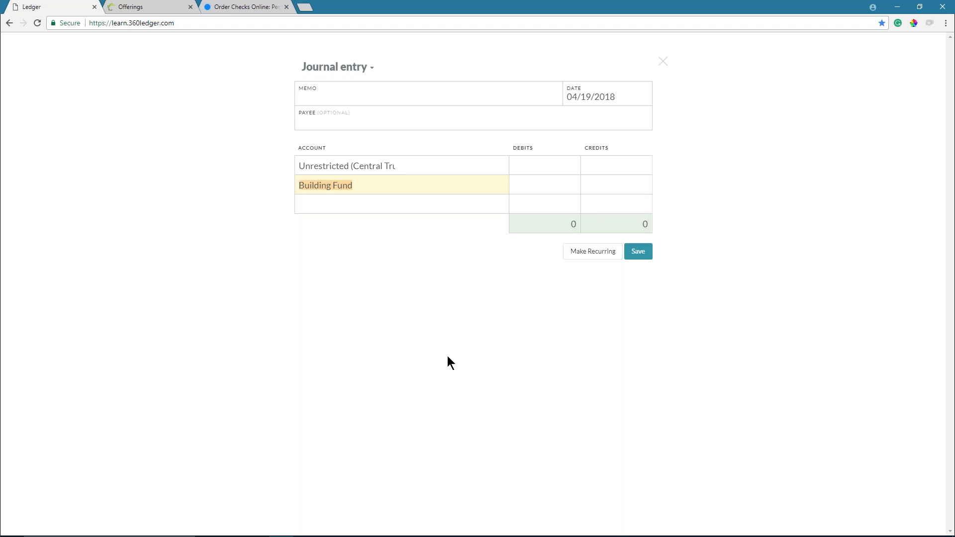
{"action": "left_click", "coordinate": [663, 61]}
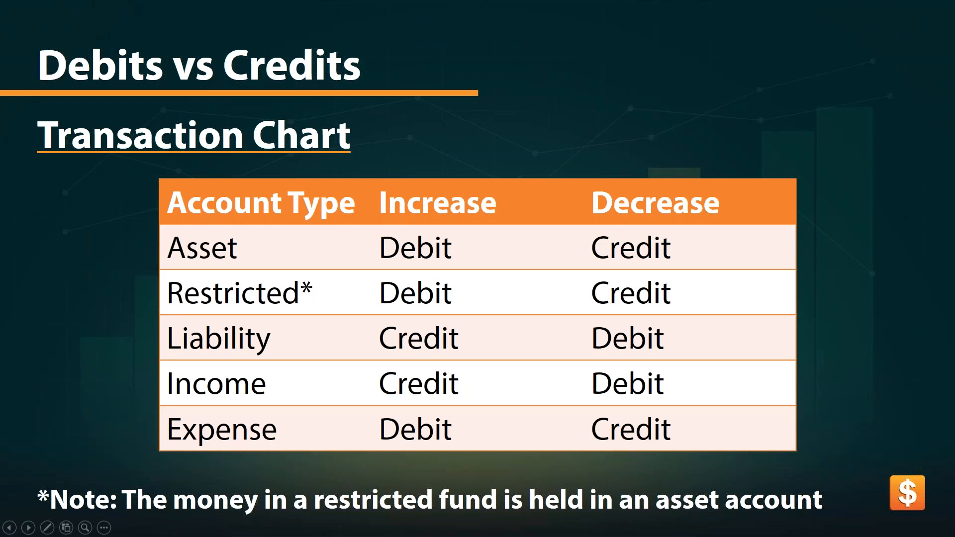
{"action": "key", "text": "Right"}
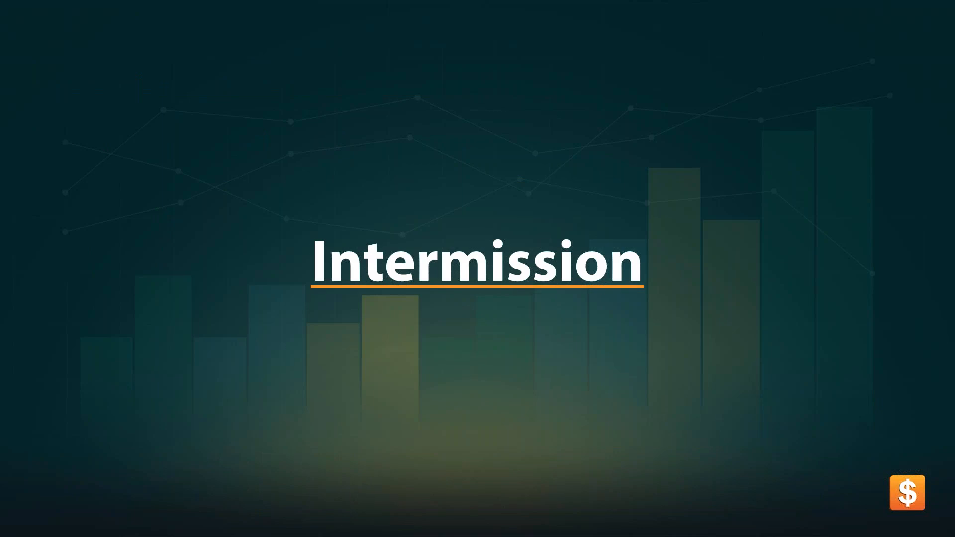
{"action": "key", "text": "super"}
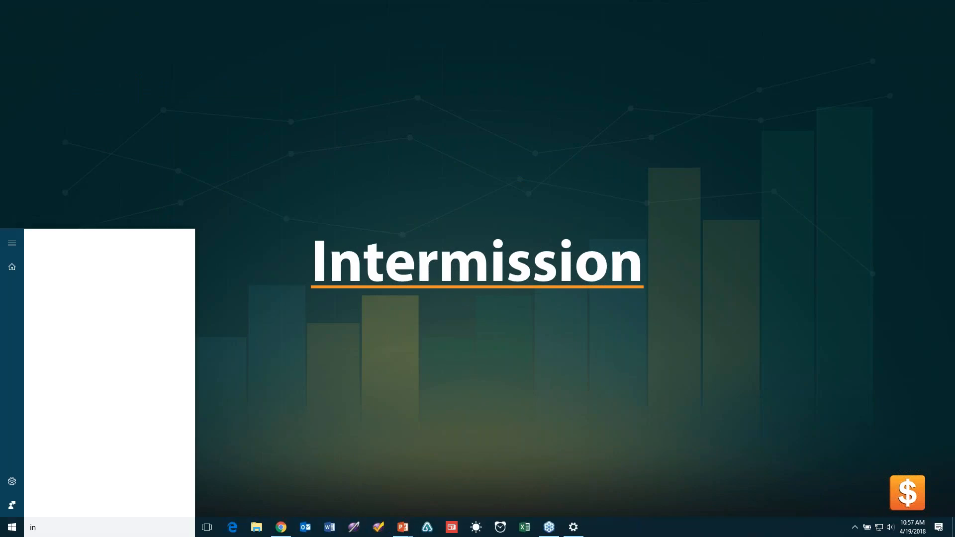
- Launch Alarms & Clock and start the 5-minute Intermission timer
{"action": "type", "text": "timer"}
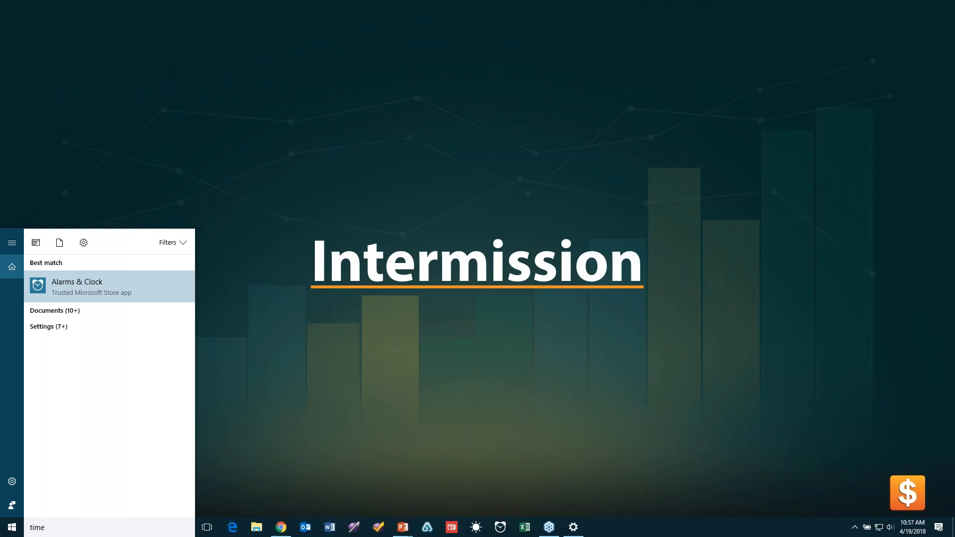
{"action": "key", "text": "Return"}
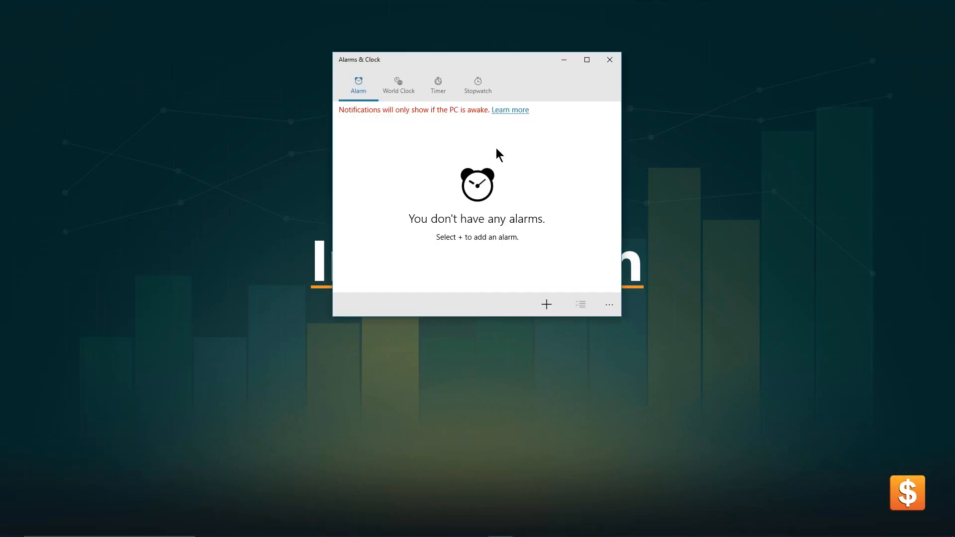
{"action": "left_click", "coordinate": [438, 86]}
{"action": "left_click", "coordinate": [430, 169]}
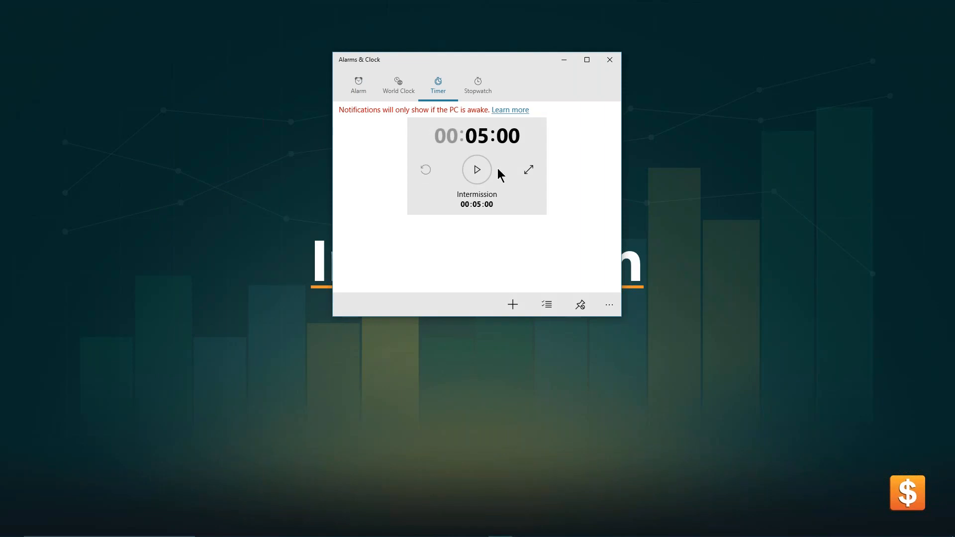
{"action": "left_click", "coordinate": [477, 170]}
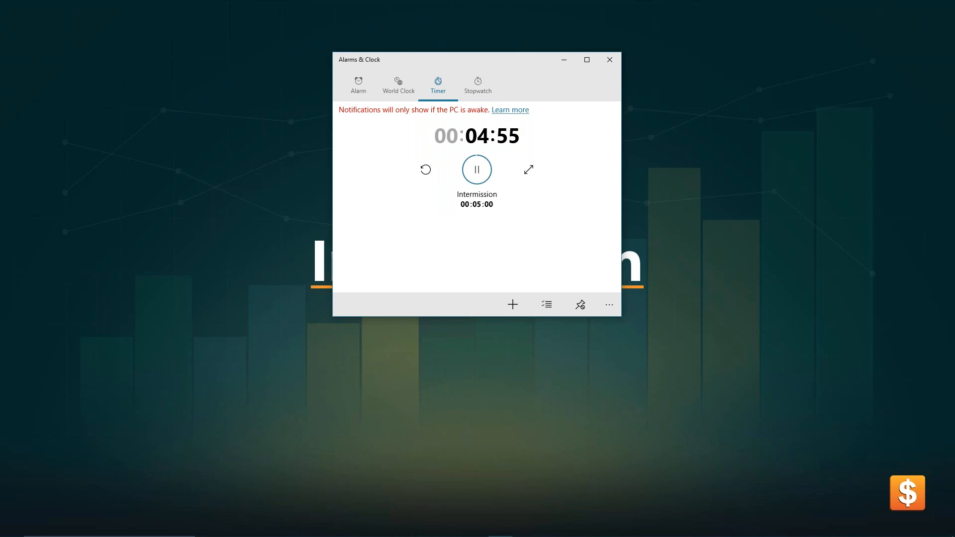
- Leave the Intermission timer running until it reaches 00:00:00
{"action": "left_click", "coordinate": [809, 42]}
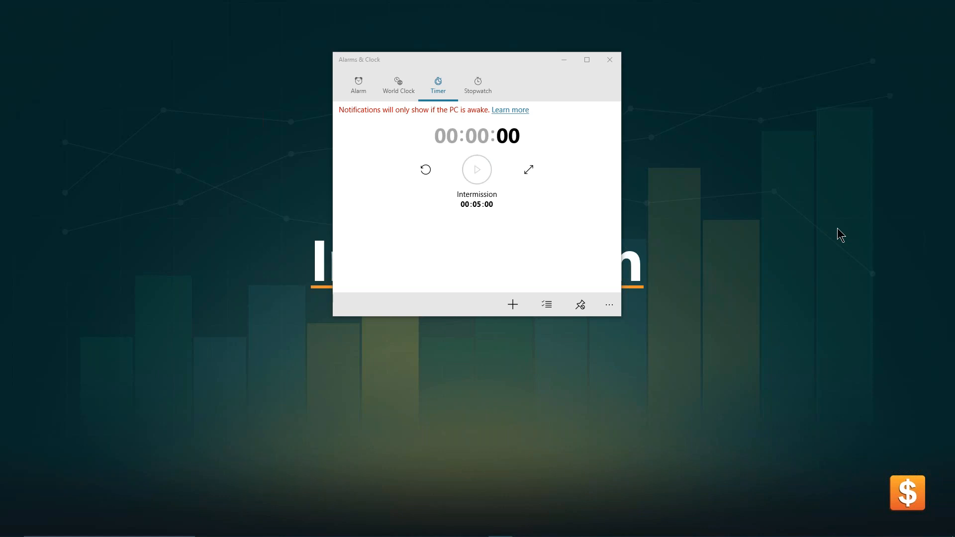
- Close the finished timer and bring the 360Ledger Home register back full-screen
{"action": "left_click", "coordinate": [613, 61]}
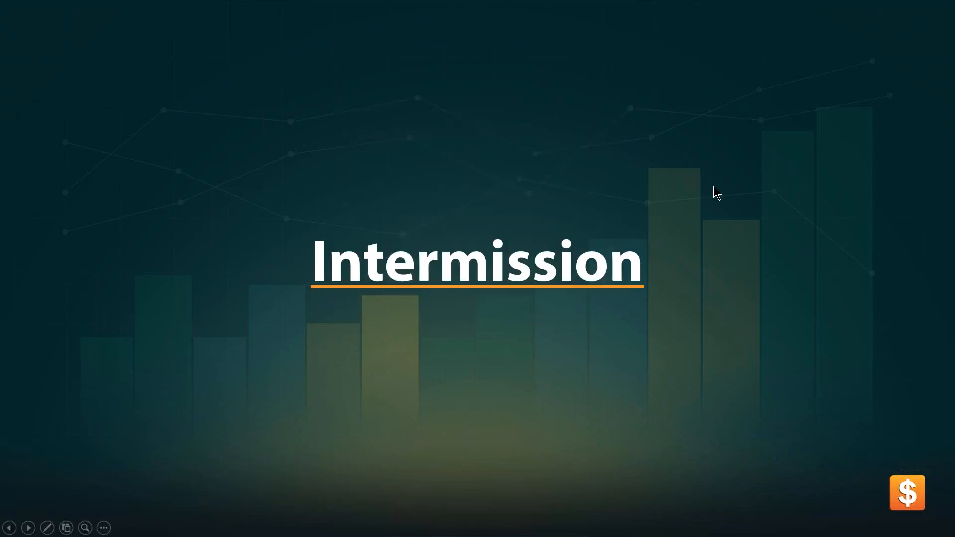
{"action": "key", "text": "alt+Tab"}
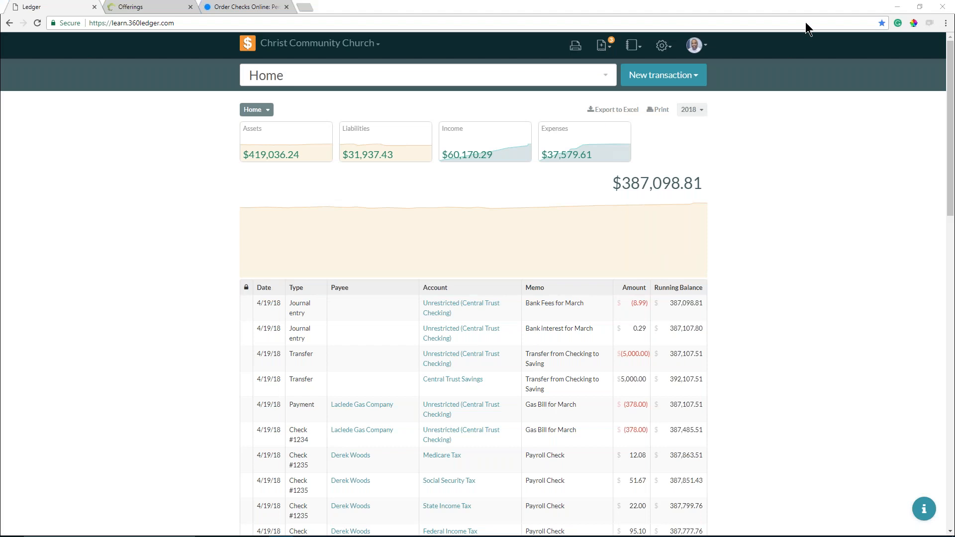
{"action": "left_click_drag", "start_coordinate": [804, 11], "coordinate": [468, 310]}
{"action": "left_click", "coordinate": [623, 97]}
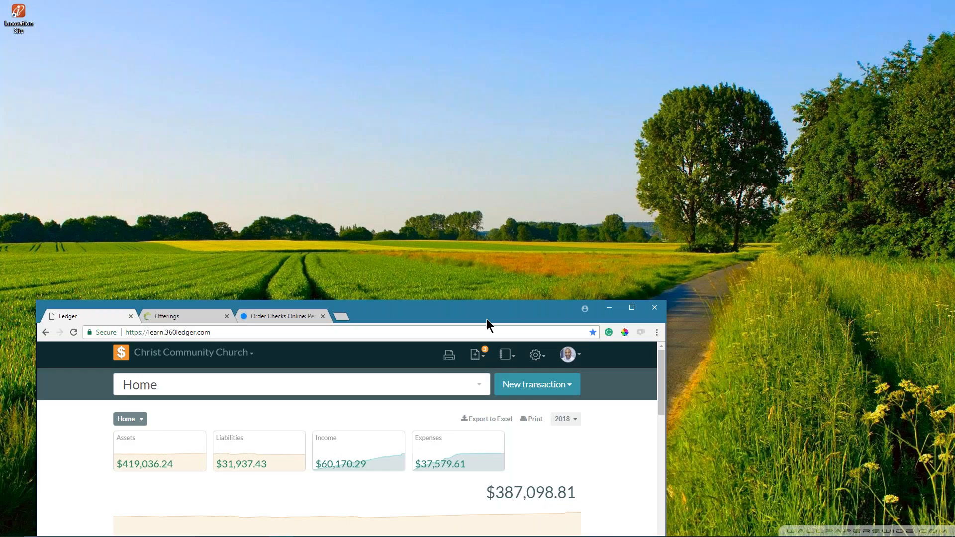
{"action": "left_click_drag", "start_coordinate": [487, 318], "coordinate": [665, 95]}
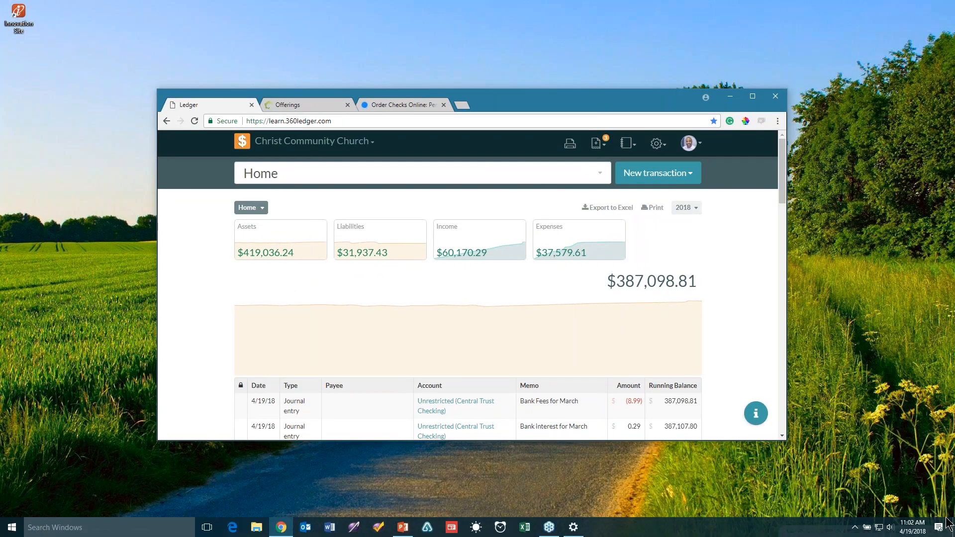
{"action": "left_click", "coordinate": [752, 96]}
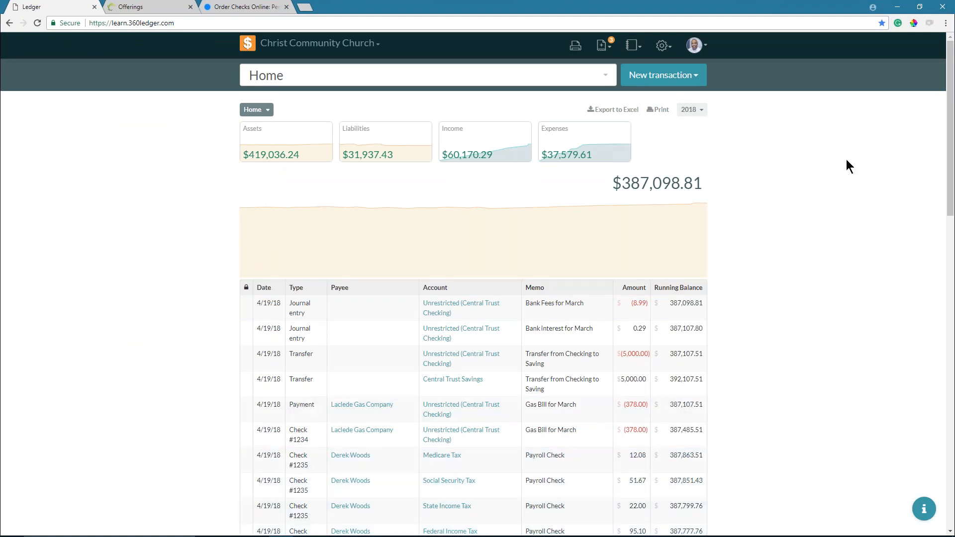
{"action": "key", "text": "super"}
{"action": "type", "text": "time"}
{"action": "key", "text": "Return"}
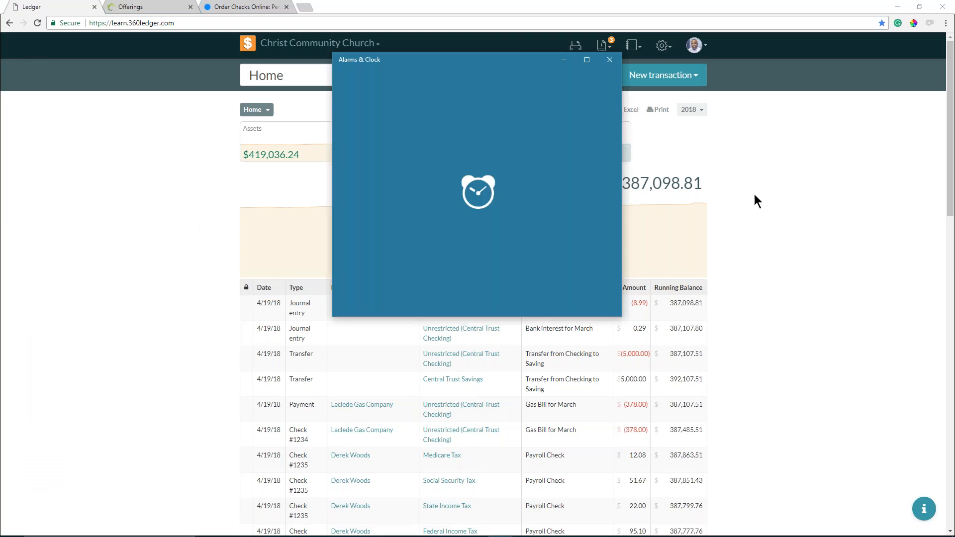
{"action": "left_click", "coordinate": [610, 60]}
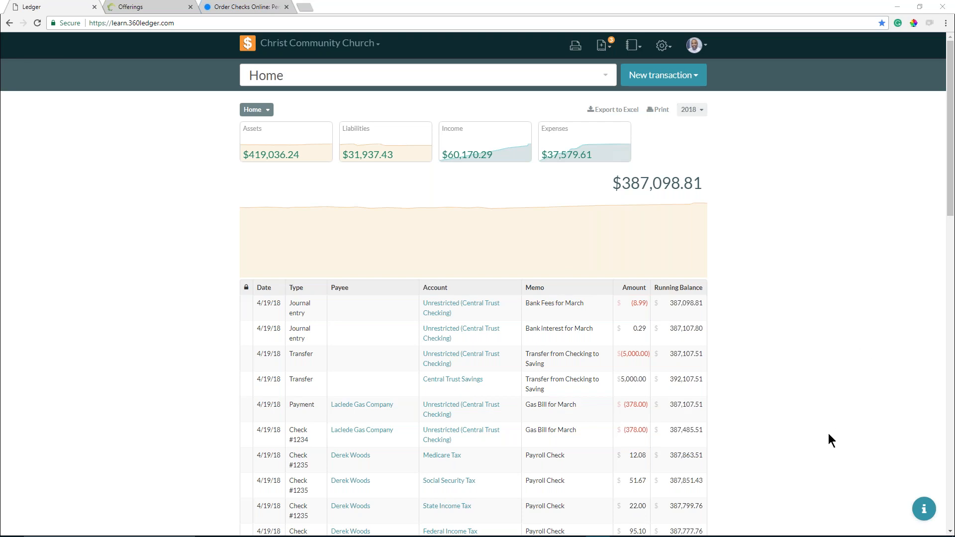
- Mute the speakers and all app channels in Volume Mixer, then close it
{"action": "key", "text": "super"}
{"action": "right_click", "coordinate": [890, 528]}
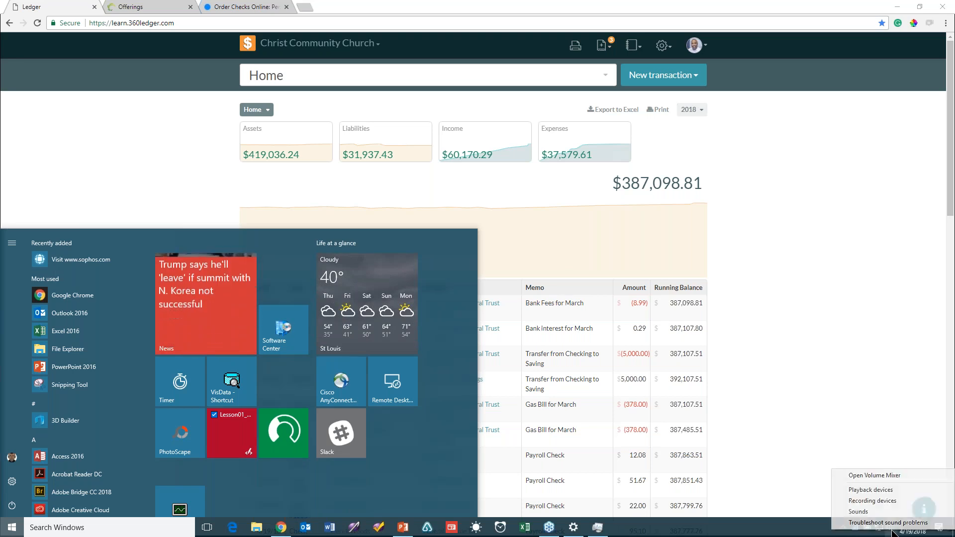
{"action": "left_click", "coordinate": [891, 476]}
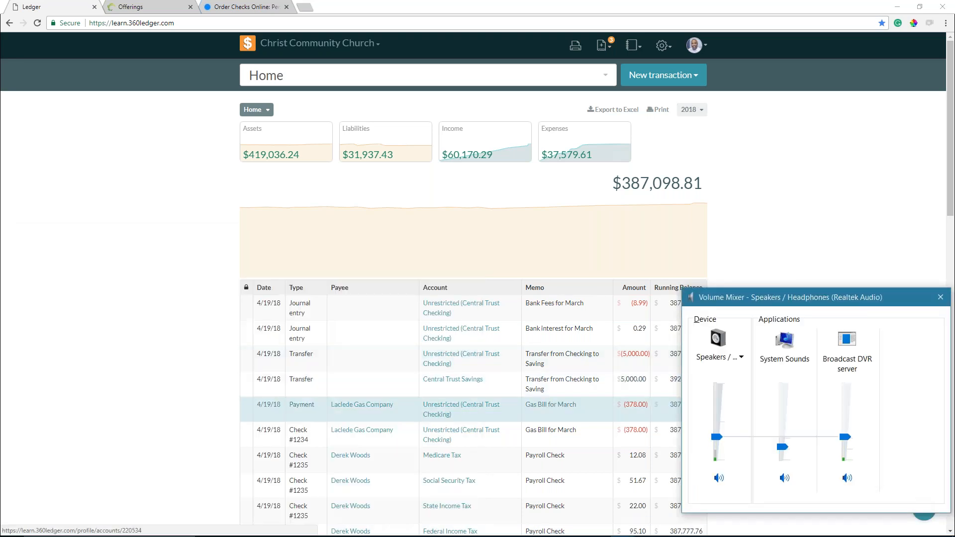
{"action": "left_click_drag", "start_coordinate": [716, 443], "coordinate": [721, 480]}
{"action": "left_click", "coordinate": [720, 478]}
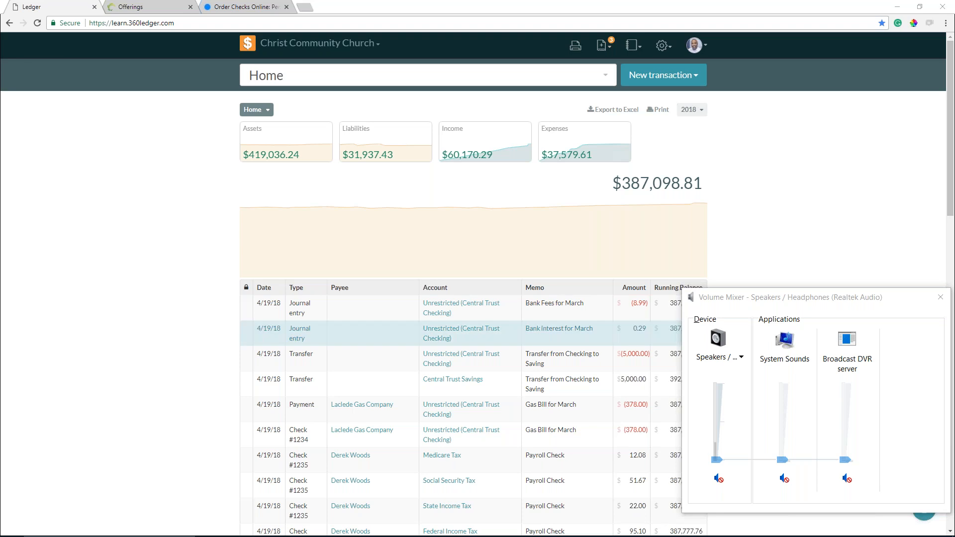
{"action": "left_click", "coordinate": [945, 298]}
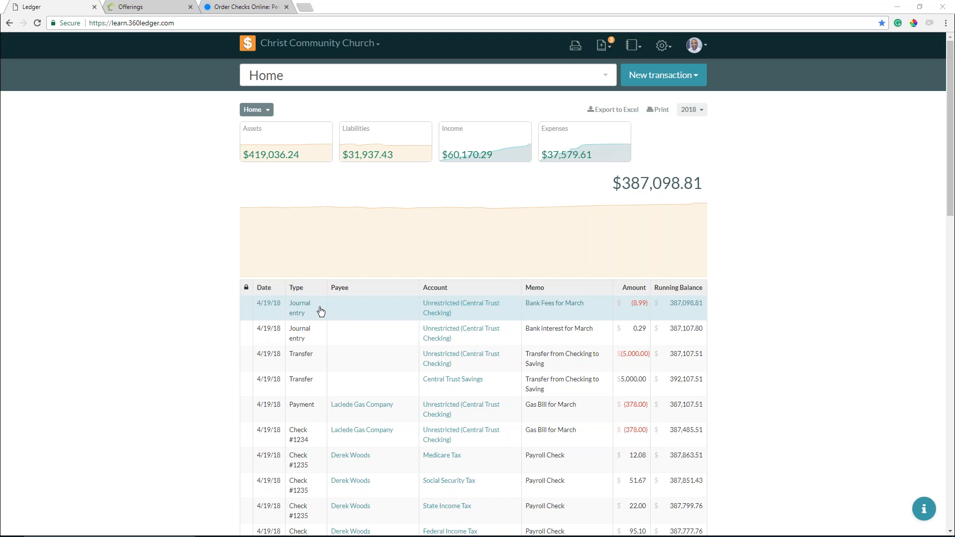
- Scroll the Home register down to the 4/16/18 Sunday Offerings deposits
{"action": "scroll", "coordinate": [359, 360], "scroll_direction": "down", "scroll_amount": 2}
{"action": "scroll", "coordinate": [359, 360], "scroll_direction": "down", "scroll_amount": 1}
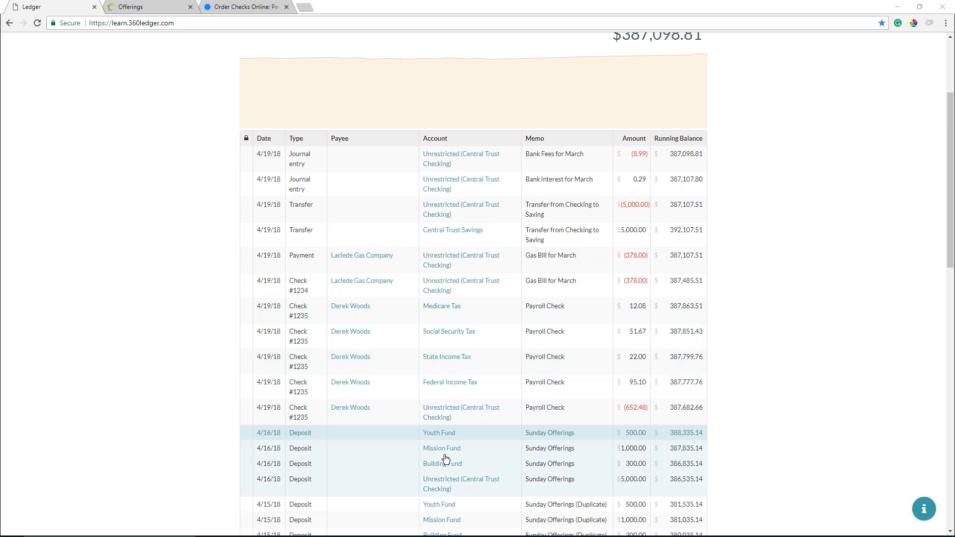
{"action": "scroll", "coordinate": [407, 452], "scroll_direction": "down", "scroll_amount": 3}
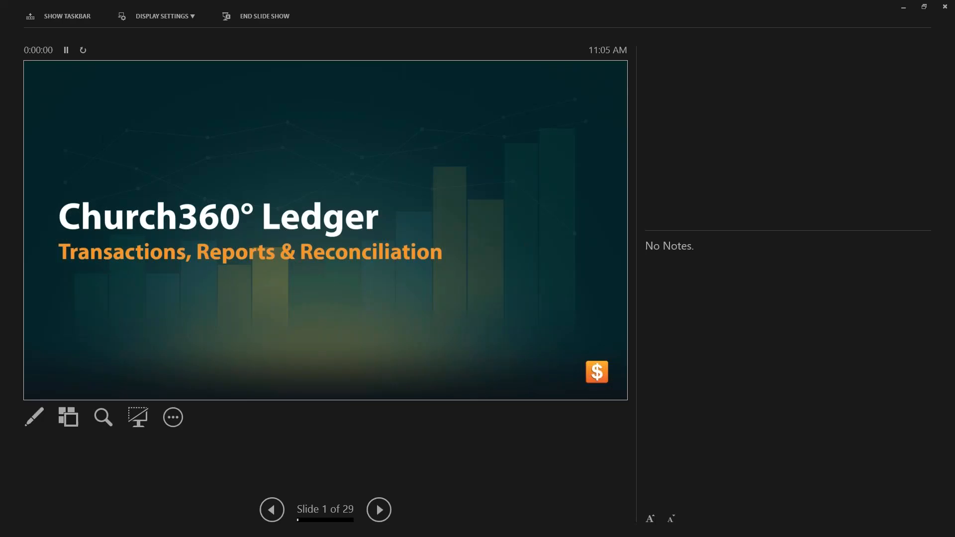
- Swap presenter view to show the full-screen slide show, then advance to the Debits vs Credits chart slide
{"action": "left_click", "coordinate": [191, 17]}
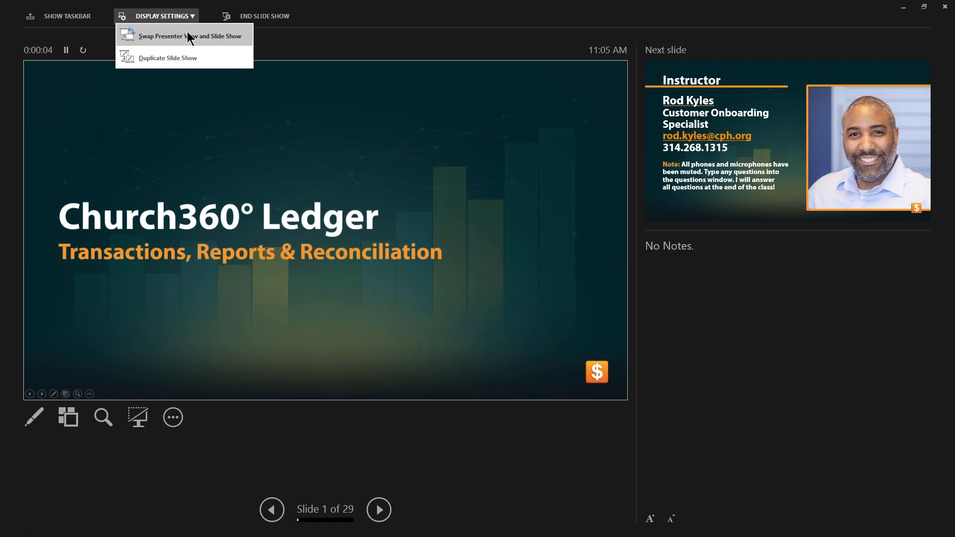
{"action": "left_click", "coordinate": [188, 36]}
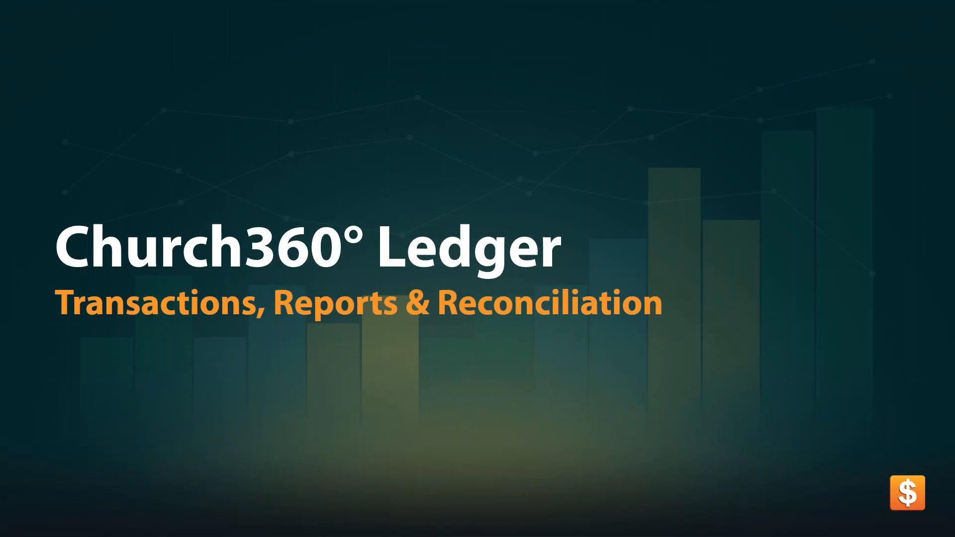
{"action": "key", "text": "Right"}
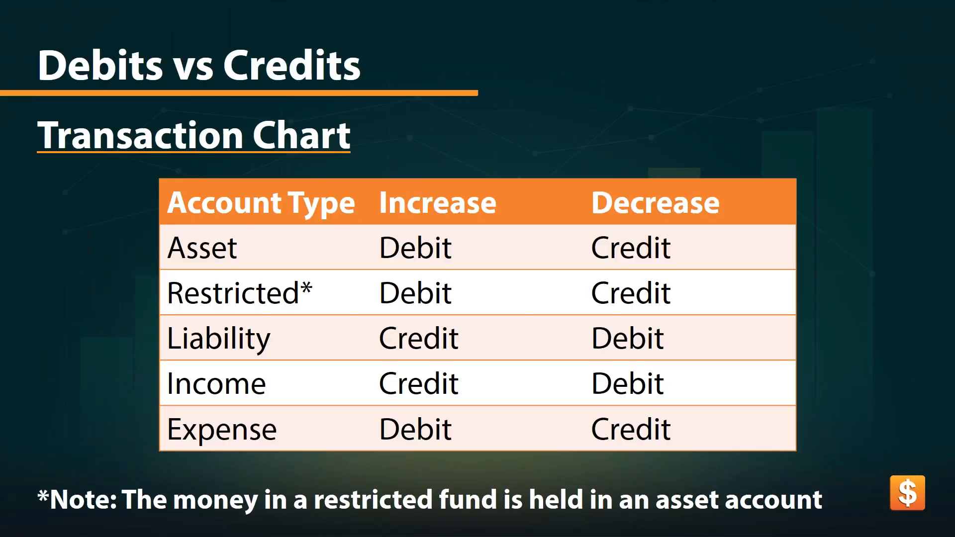
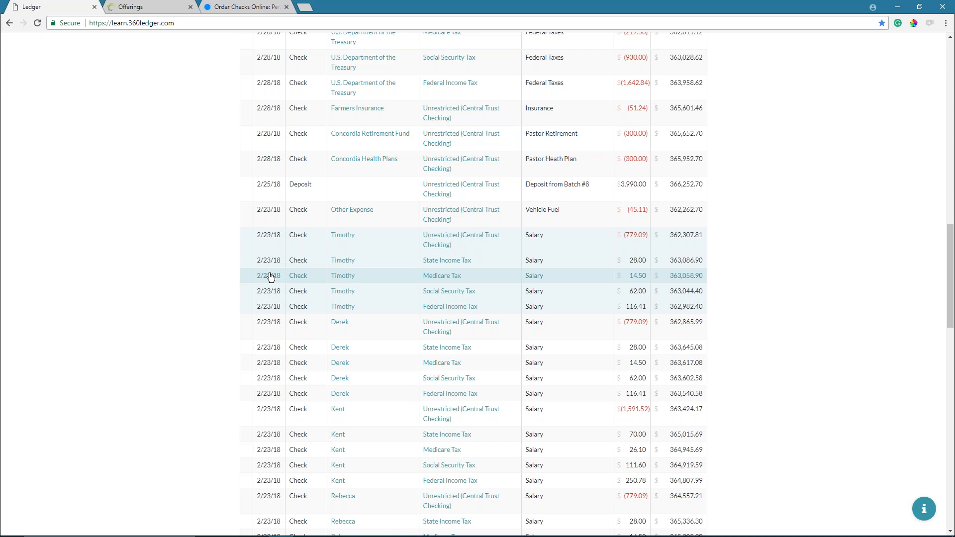
- Duplicate the 2/23/18 $779.09 salary check, change its memo to 'Salary for April', and save it
{"action": "left_click", "coordinate": [270, 277]}
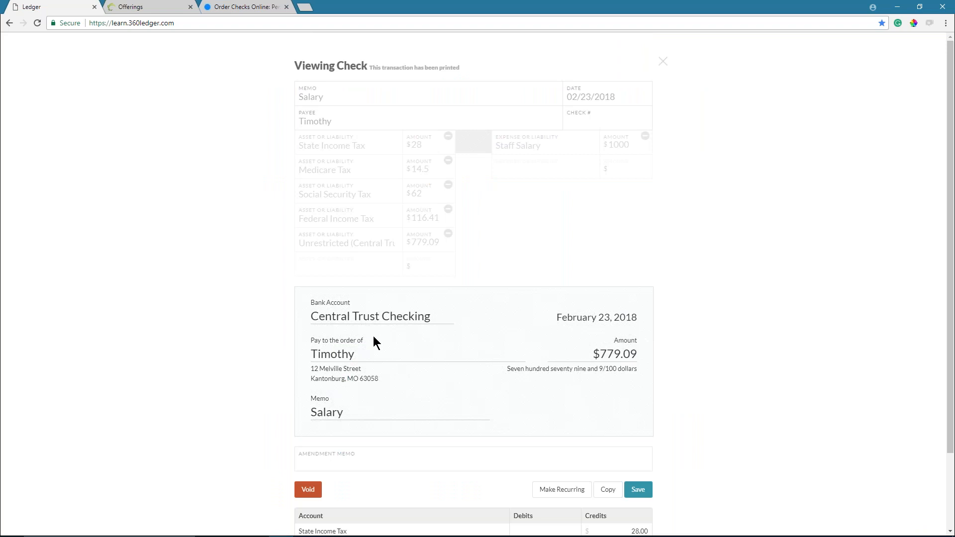
{"action": "left_click", "coordinate": [609, 491]}
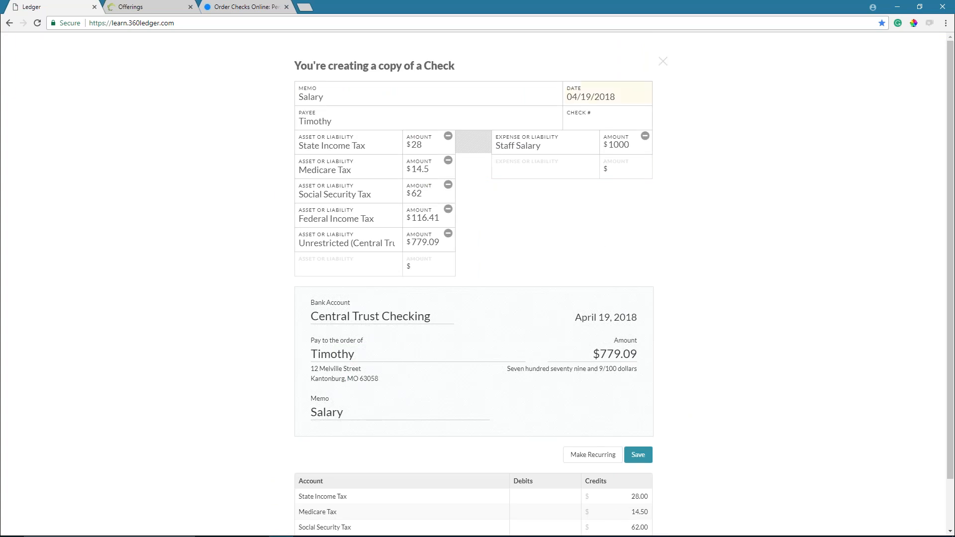
{"action": "left_click", "coordinate": [379, 97]}
{"action": "type", "text": "for April"}
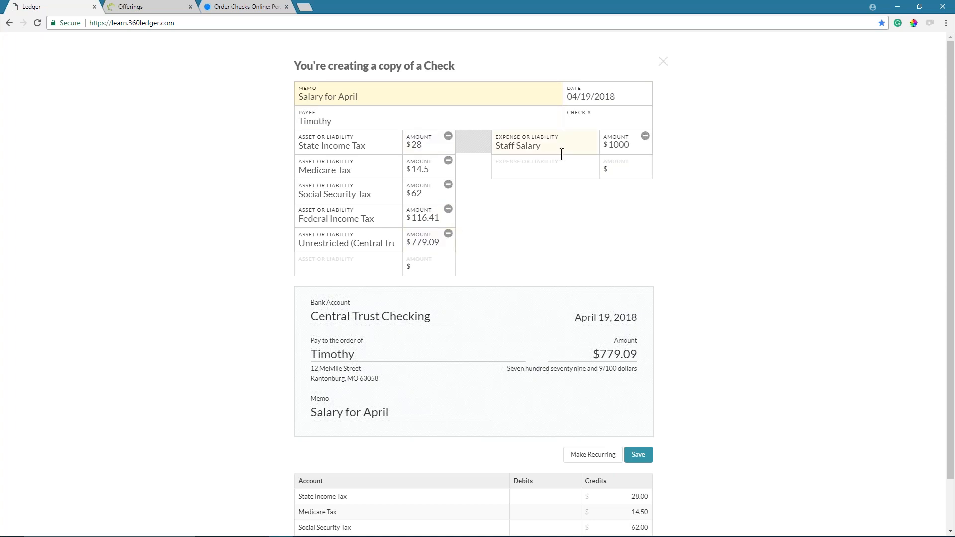
{"action": "left_click", "coordinate": [623, 150]}
{"action": "key", "text": "Tab"}
{"action": "left_click", "coordinate": [601, 144]}
{"action": "key", "text": "Tab"}
{"action": "left_click", "coordinate": [635, 458]}
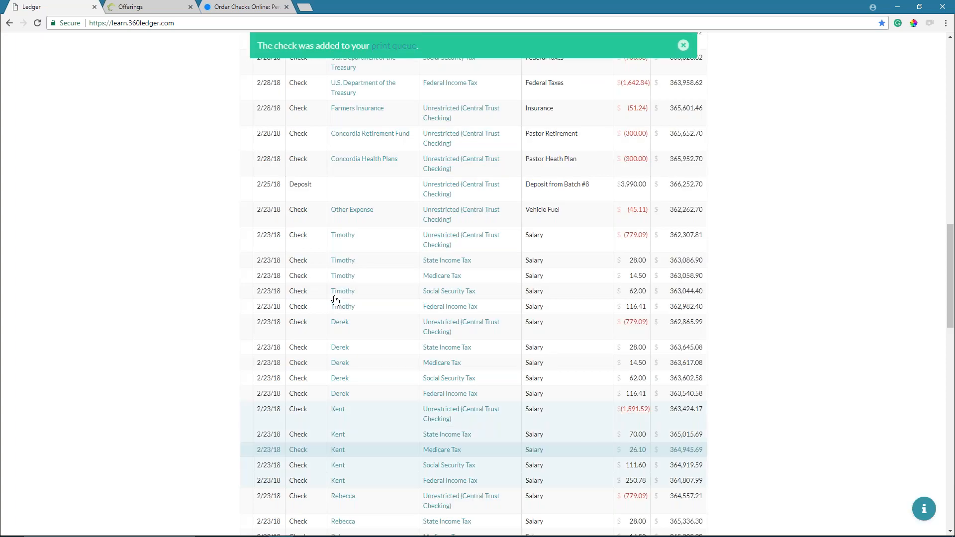
{"action": "scroll", "coordinate": [335, 299], "scroll_direction": "up", "scroll_amount": 3}
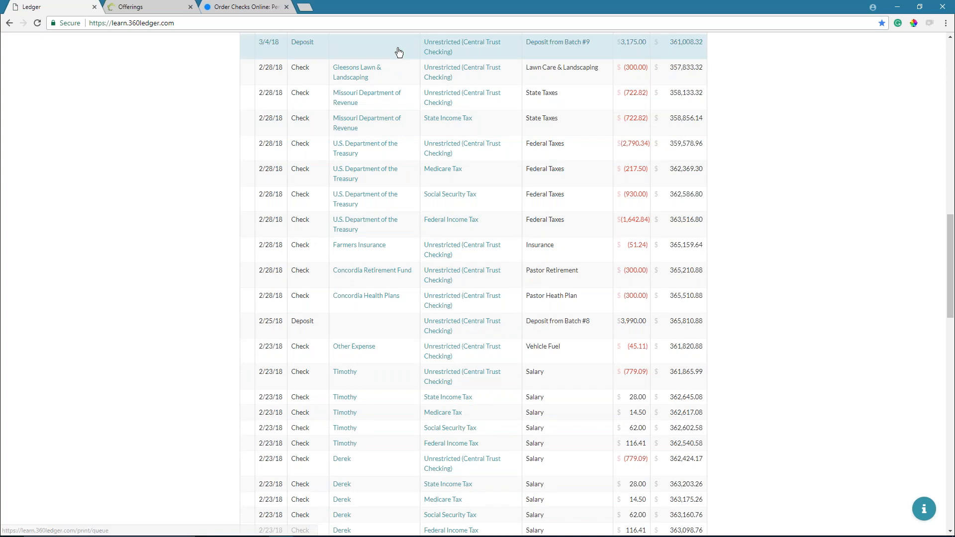
{"action": "scroll", "coordinate": [400, 117], "scroll_direction": "up", "scroll_amount": 2}
{"action": "scroll", "coordinate": [400, 155], "scroll_direction": "up", "scroll_amount": 10}
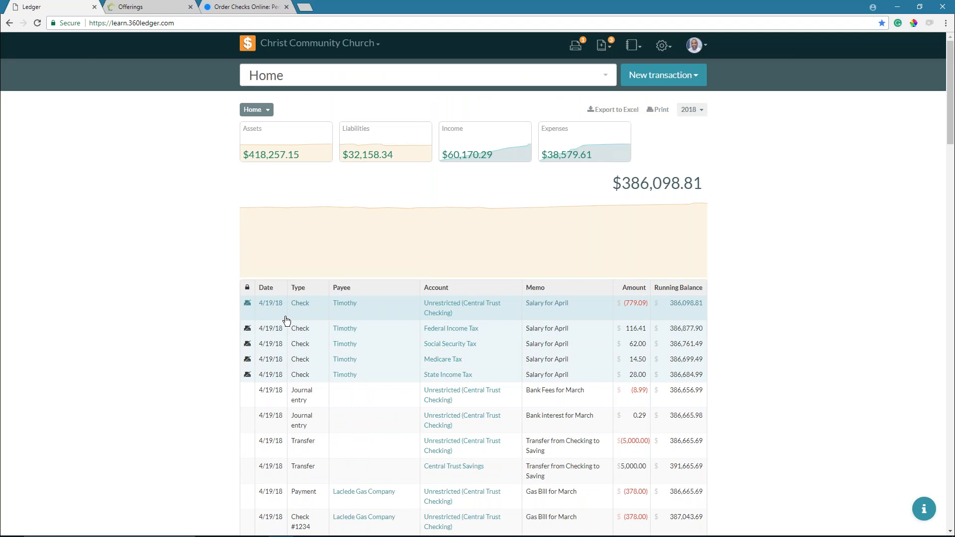
{"action": "scroll", "coordinate": [287, 320], "scroll_direction": "down", "scroll_amount": 3}
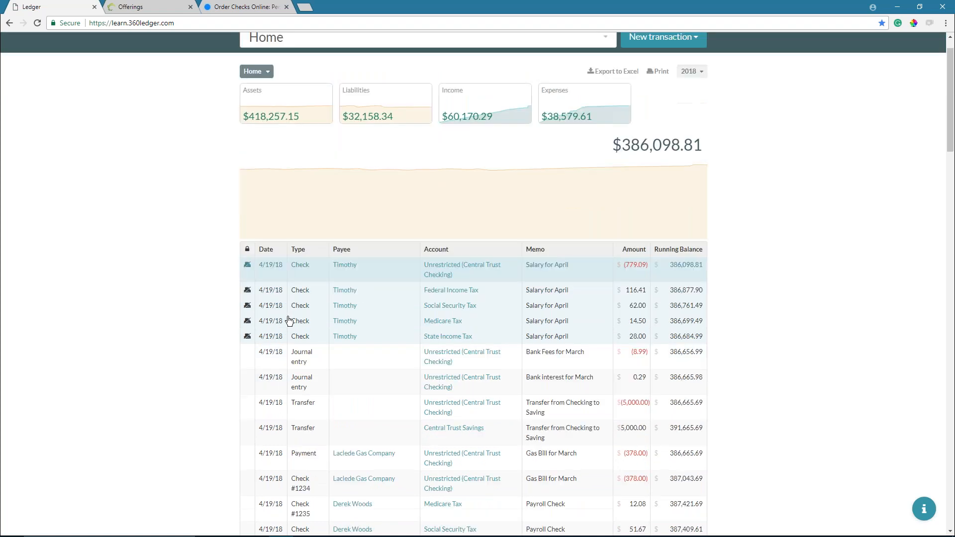
{"action": "scroll", "coordinate": [289, 320], "scroll_direction": "down", "scroll_amount": 1}
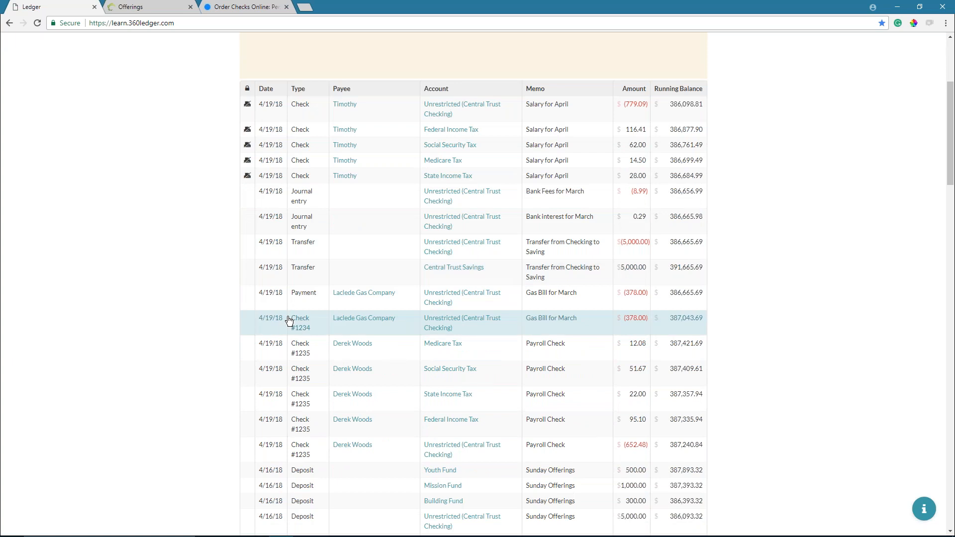
{"action": "scroll", "coordinate": [289, 322], "scroll_direction": "down", "scroll_amount": 1}
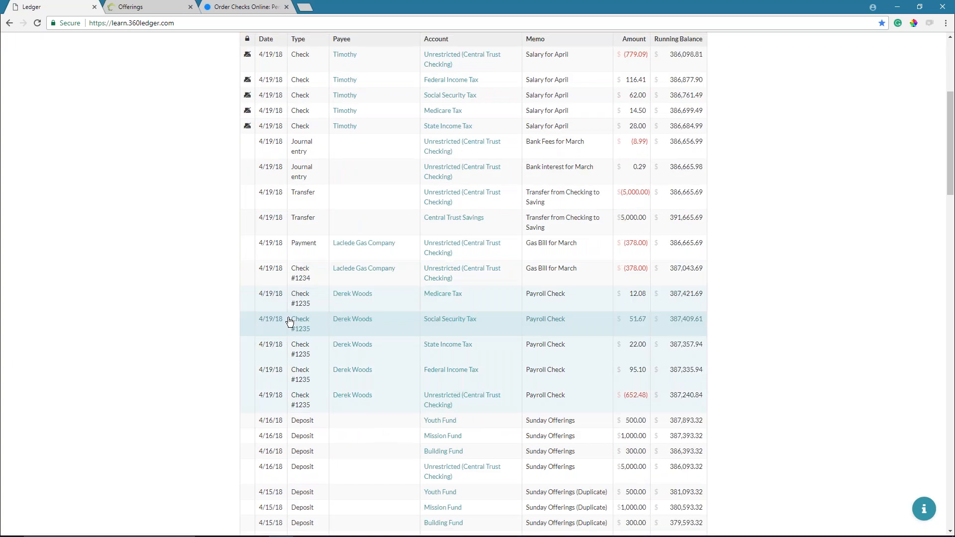
{"action": "scroll", "coordinate": [290, 323], "scroll_direction": "down", "scroll_amount": 2}
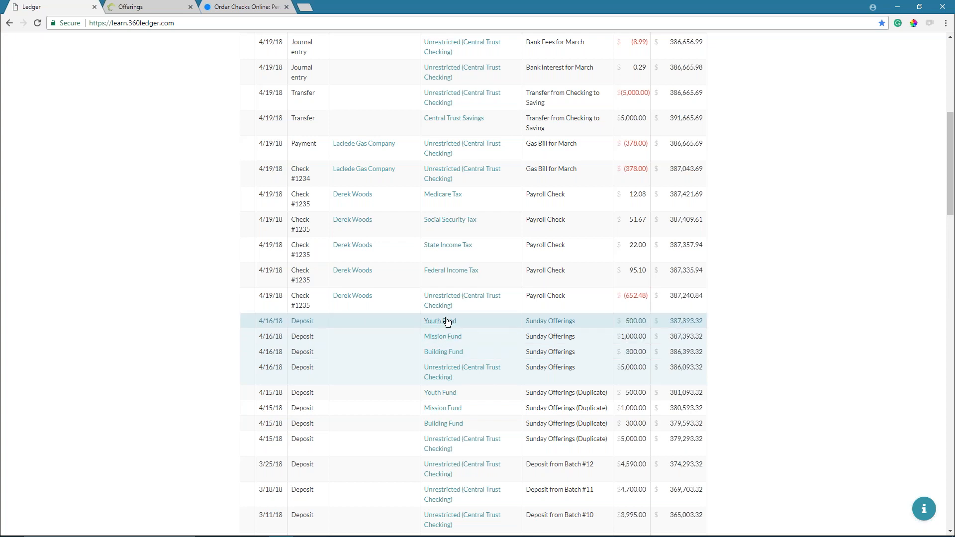
- In the 4/16/18 Sunday Offerings deposit, change the Unrestricted and General Fund amounts from 5000 to 6000
{"action": "left_click", "coordinate": [570, 356]}
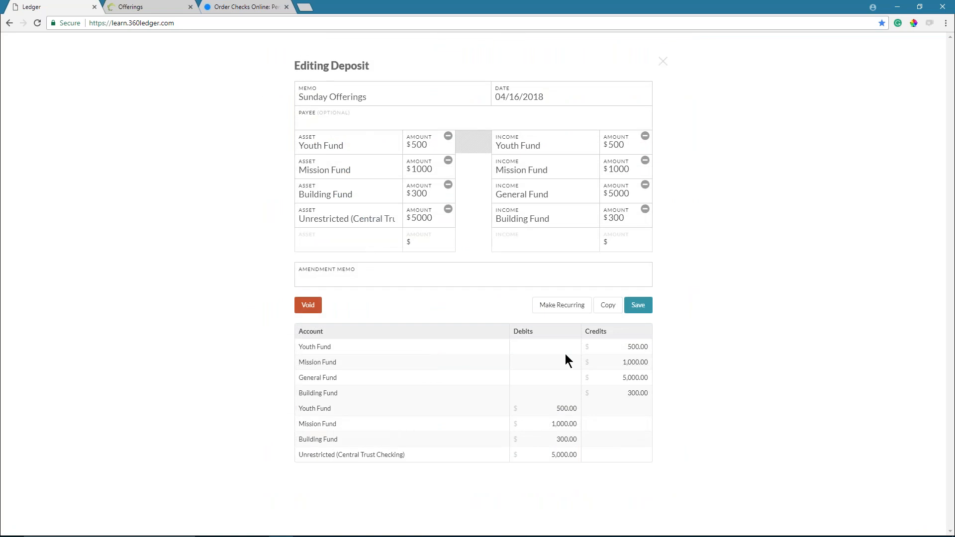
{"action": "left_click", "coordinate": [436, 218]}
{"action": "left_click_drag", "start_coordinate": [436, 218], "coordinate": [393, 212]}
{"action": "type", "text": "6000"}
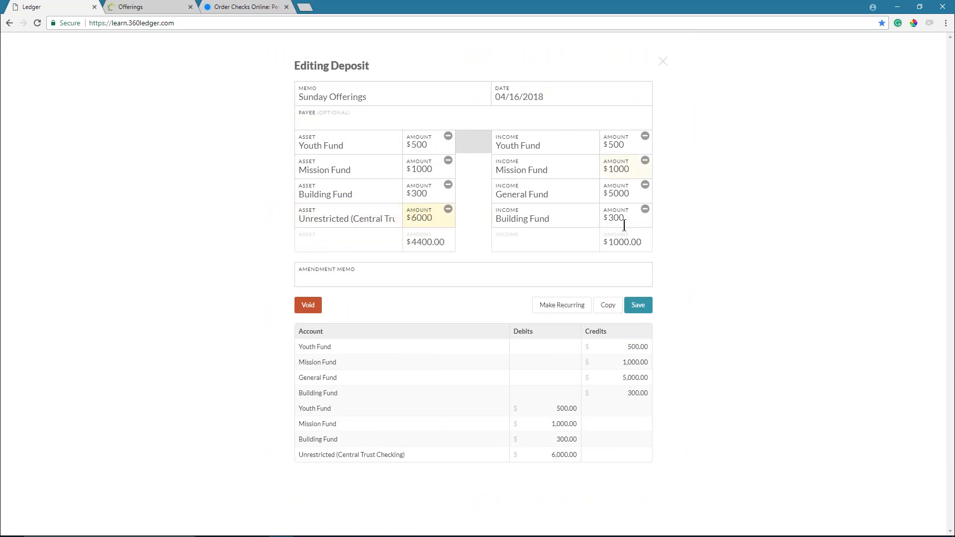
{"action": "left_click_drag", "start_coordinate": [629, 198], "coordinate": [581, 194]}
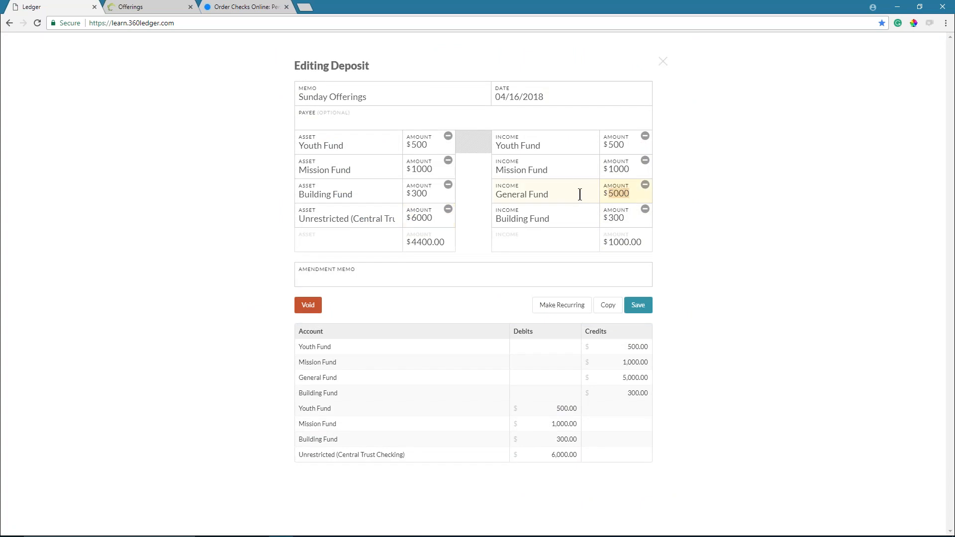
{"action": "type", "text": "6000"}
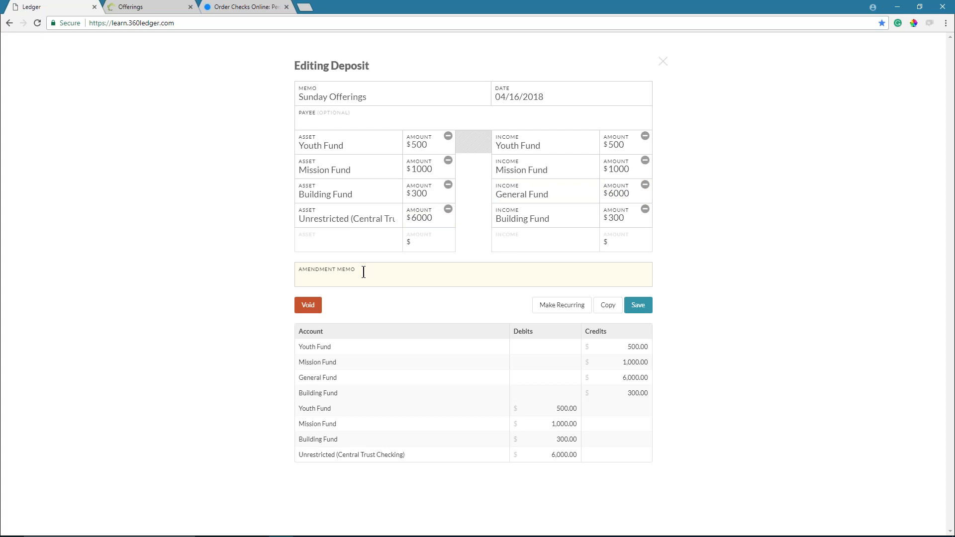
- Add the amendment memo 'increased General fund amount' and save the deposit
{"action": "type", "text": "increased General fund to correc"}
{"action": "key", "text": "BackSpace"}
{"action": "key", "text": "BackSpace"}
{"action": "key", "text": "BackSpace"}
{"action": "key", "text": "BackSpace"}
{"action": "key", "text": "BackSpace"}
{"action": "key", "text": "BackSpace"}
{"action": "key", "text": "BackSpace"}
{"action": "key", "text": "BackSpace"}
{"action": "type", "text": "amount"}
{"action": "key", "text": "BackSpace"}
{"action": "key", "text": "BackSpace"}
{"action": "key", "text": "BackSpace"}
{"action": "key", "text": "BackSpace"}
{"action": "type", "text": "ount"}
{"action": "left_click", "coordinate": [640, 310]}
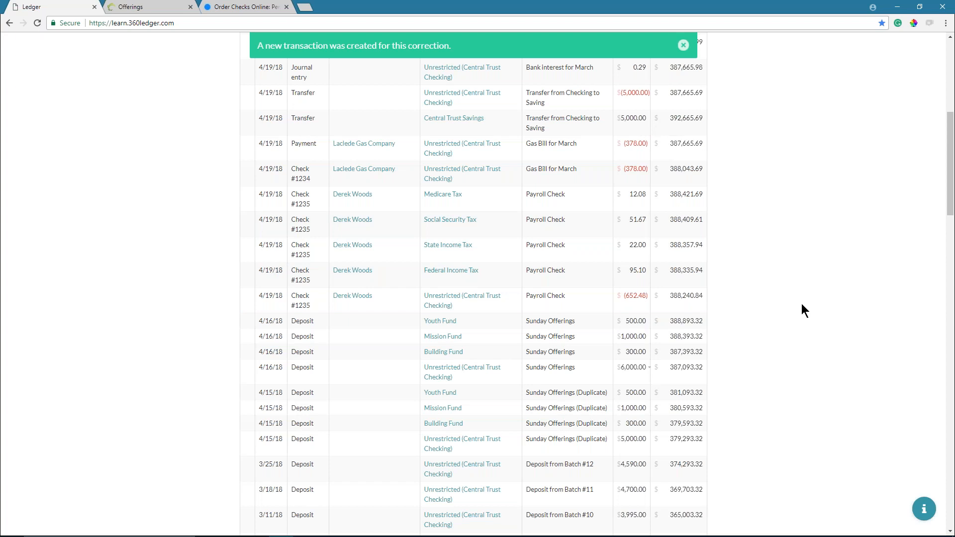
{"action": "scroll", "coordinate": [549, 332], "scroll_direction": "down", "scroll_amount": 2}
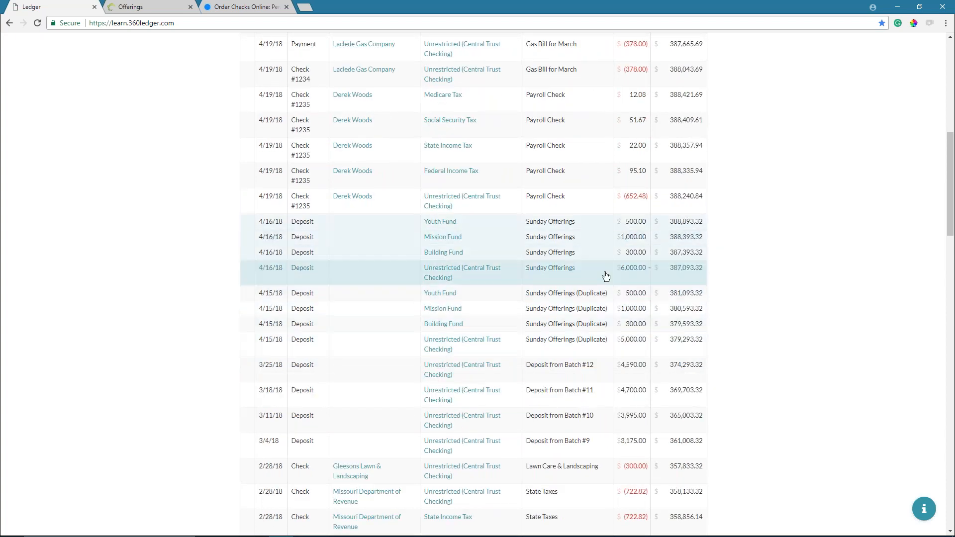
{"action": "mouse_move", "coordinate": [649, 270]}
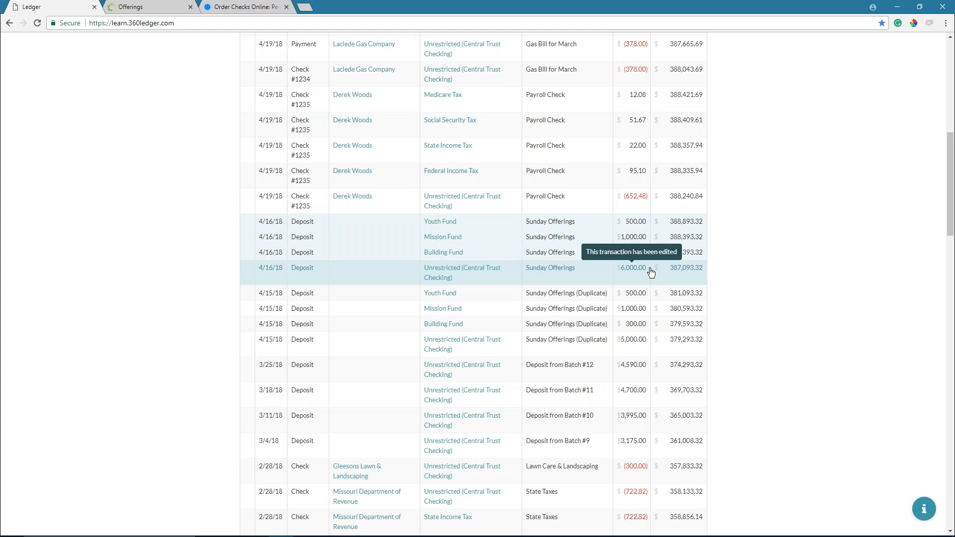
{"action": "left_click", "coordinate": [650, 271]}
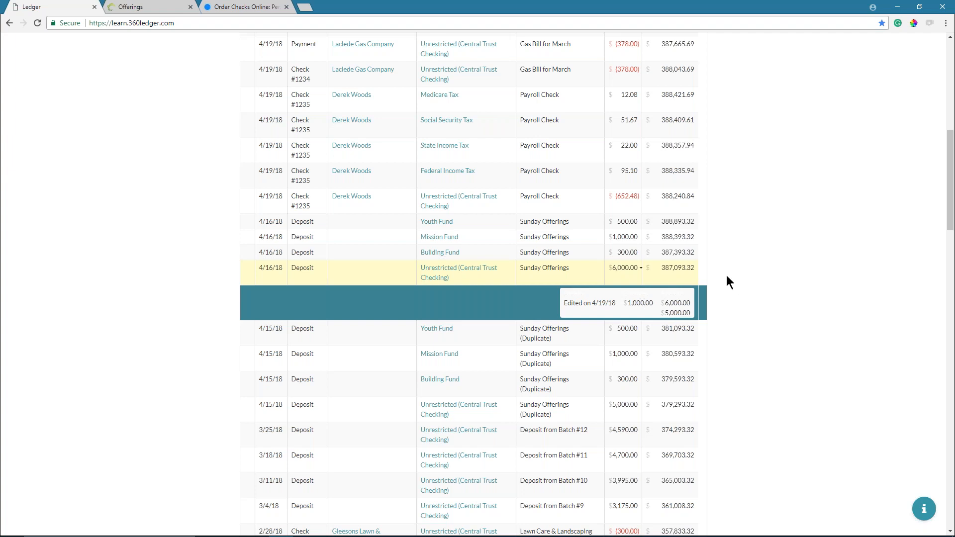
{"action": "left_click", "coordinate": [641, 269]}
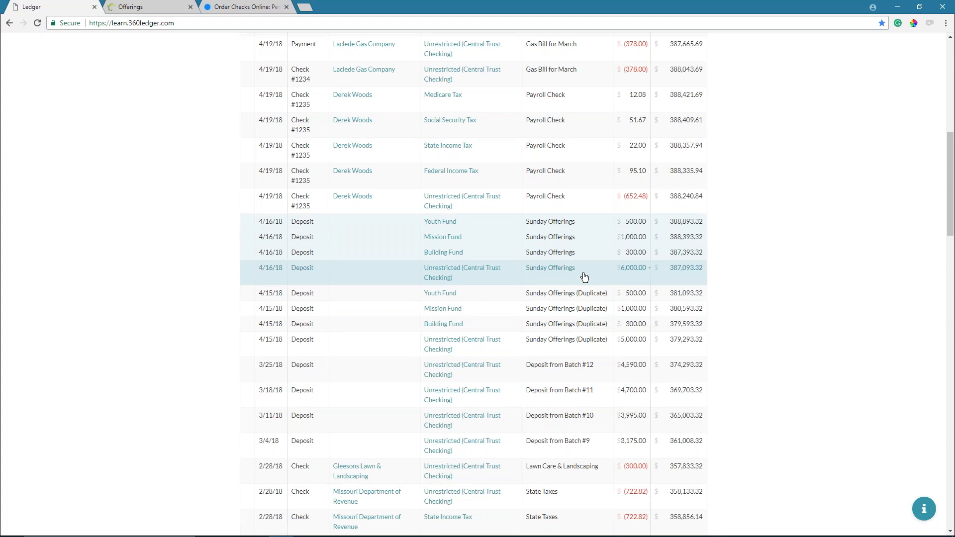
- Void the duplicate 4/15/18 Sunday Offerings deposit and confirm the void
{"action": "left_click", "coordinate": [323, 323]}
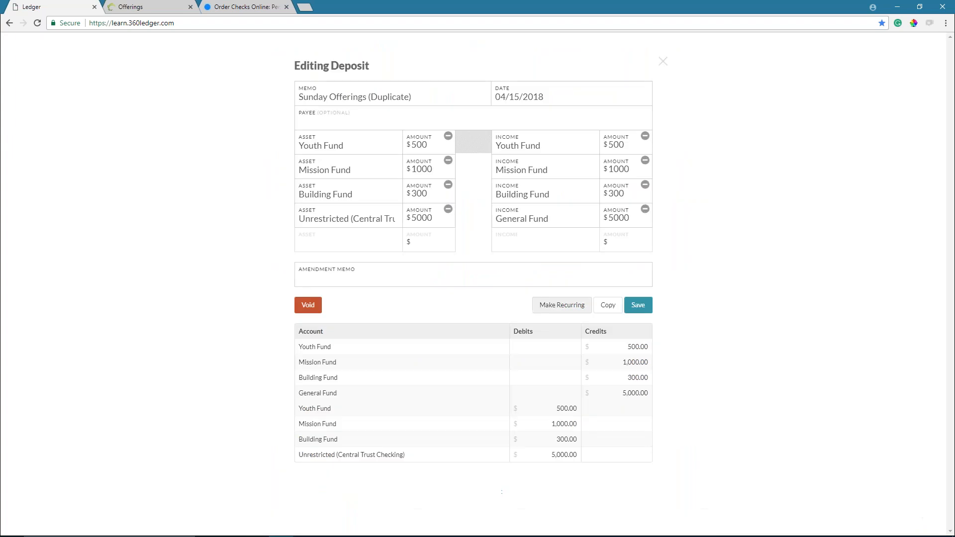
{"action": "left_click", "coordinate": [310, 306]}
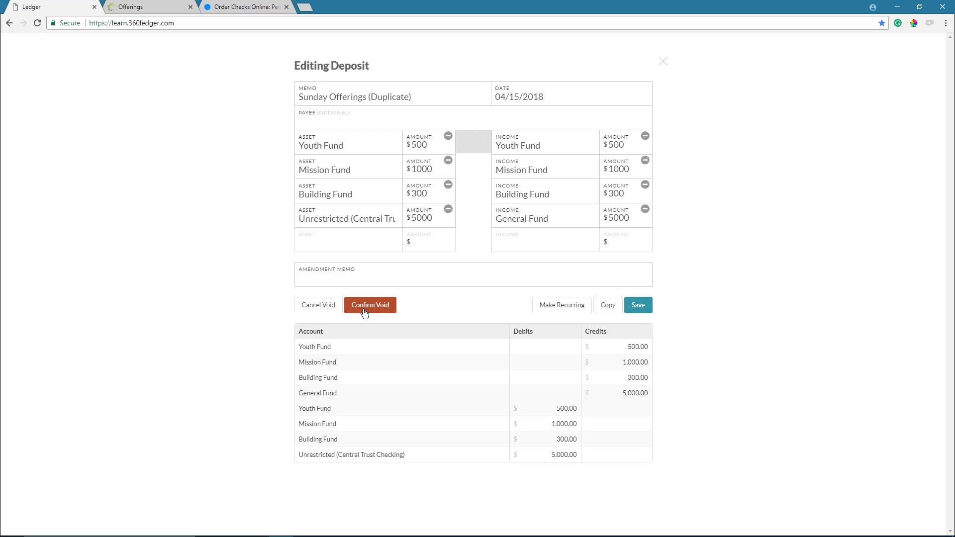
{"action": "left_click", "coordinate": [371, 305]}
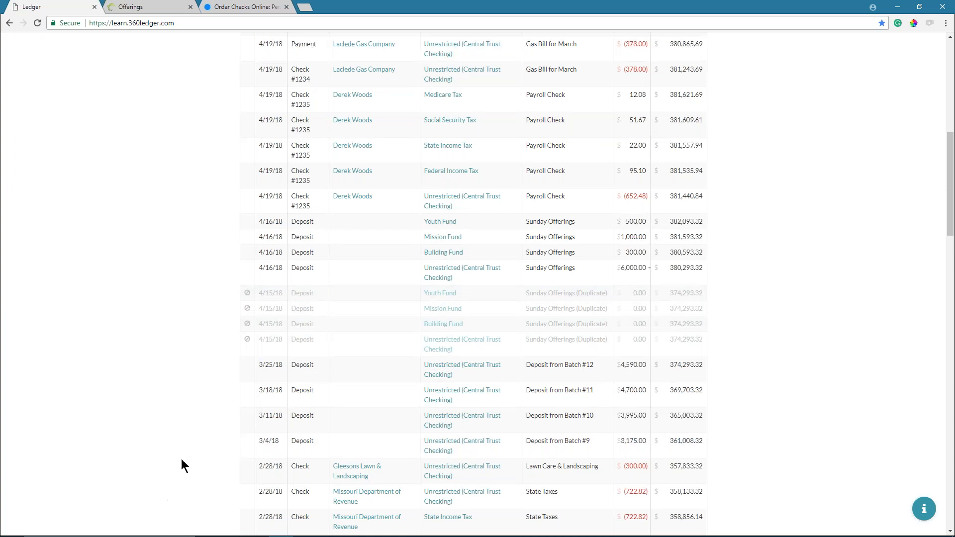
{"action": "mouse_move", "coordinate": [249, 297]}
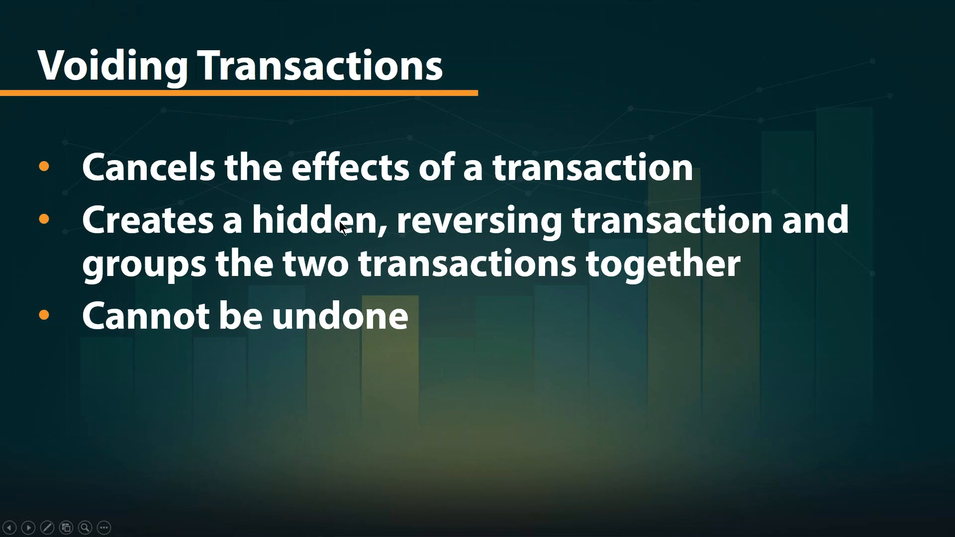
- Switch from the PowerPoint slide show back to the 360Ledger ledger in Chrome
{"action": "key", "text": "alt+Tab"}
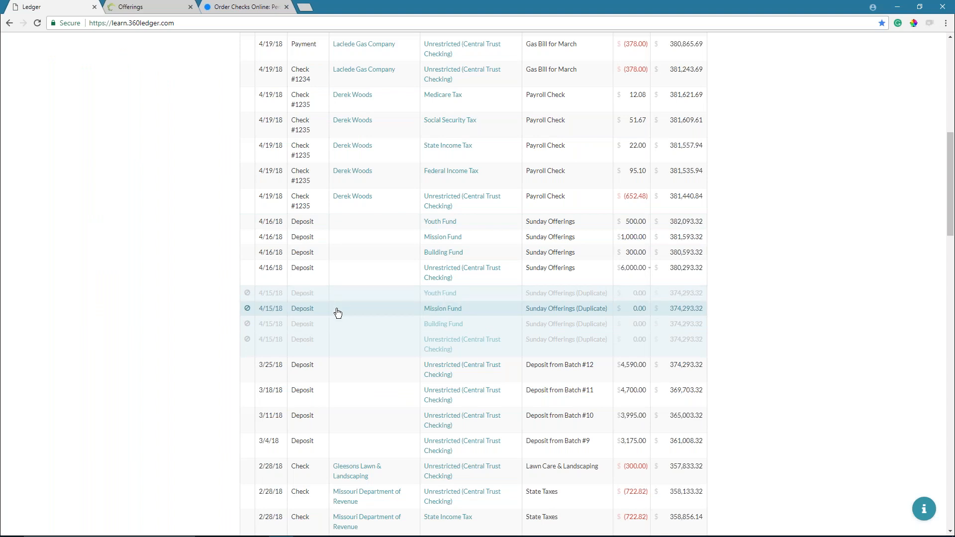
- Scroll to the 2/23/18 salary checks and open the $1,591.52 check
{"action": "scroll", "coordinate": [331, 313], "scroll_direction": "up", "scroll_amount": 2}
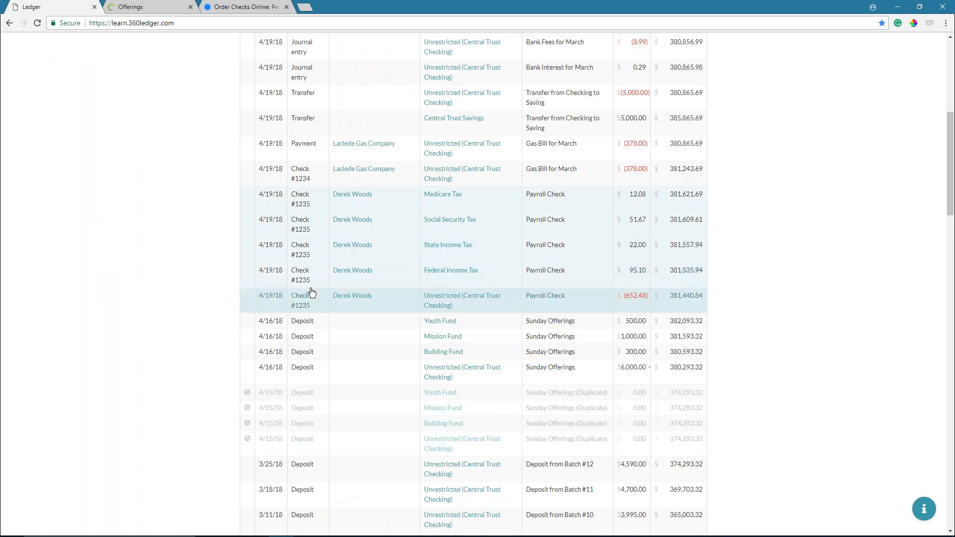
{"action": "scroll", "coordinate": [390, 312], "scroll_direction": "down", "scroll_amount": 5}
{"action": "scroll", "coordinate": [315, 301], "scroll_direction": "down", "scroll_amount": 3}
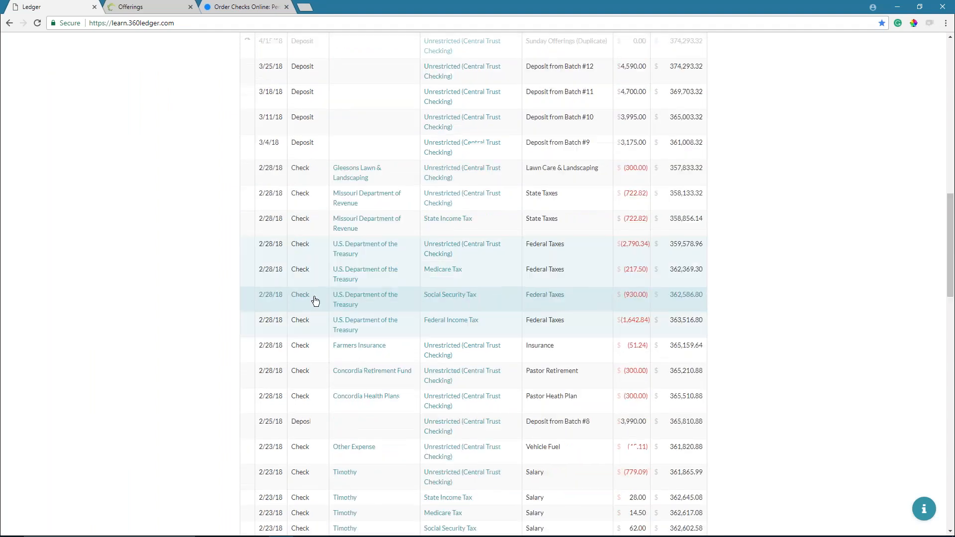
{"action": "scroll", "coordinate": [334, 270], "scroll_direction": "down", "scroll_amount": 2}
{"action": "scroll", "coordinate": [333, 270], "scroll_direction": "down", "scroll_amount": 5}
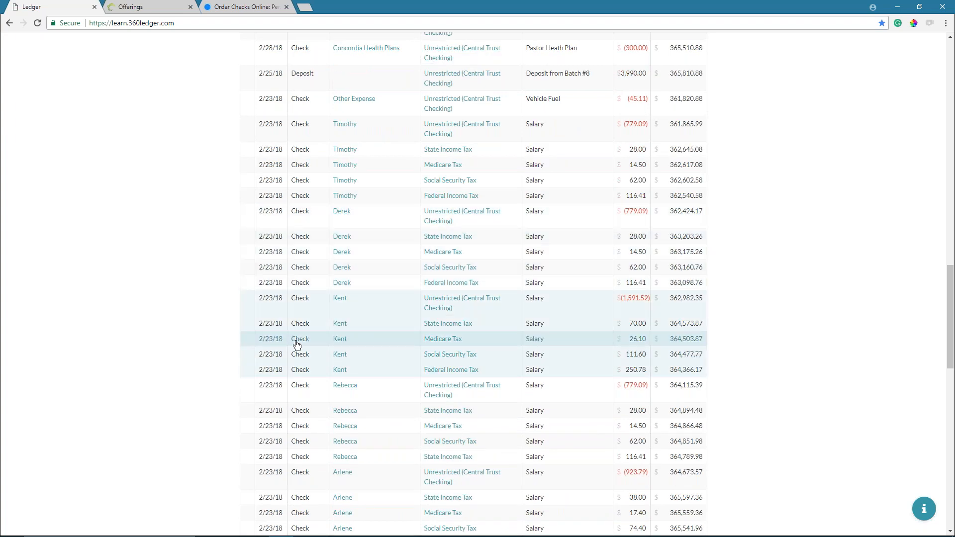
{"action": "left_click", "coordinate": [297, 344]}
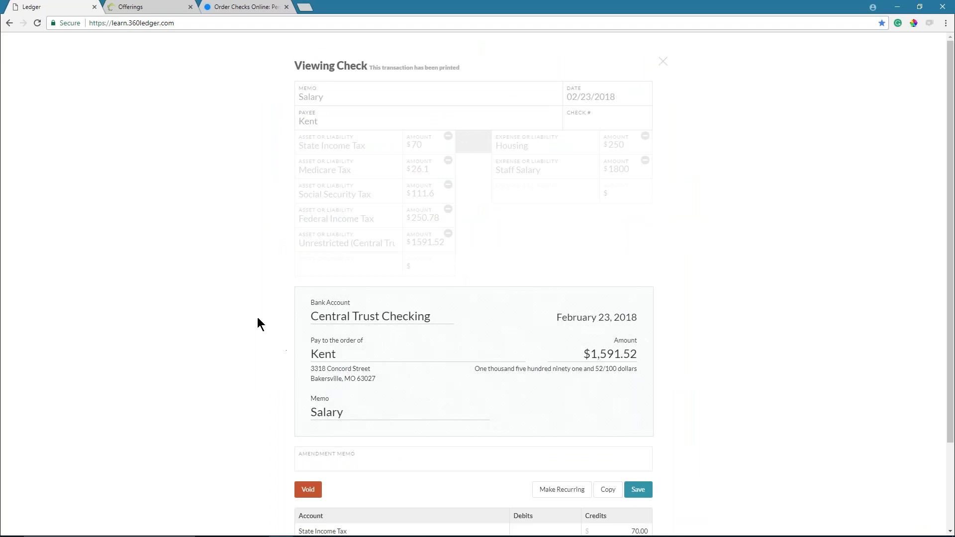
- Start a copy of that check, discard it unsaved, and reopen the original check
{"action": "scroll", "coordinate": [259, 329], "scroll_direction": "down", "scroll_amount": 2}
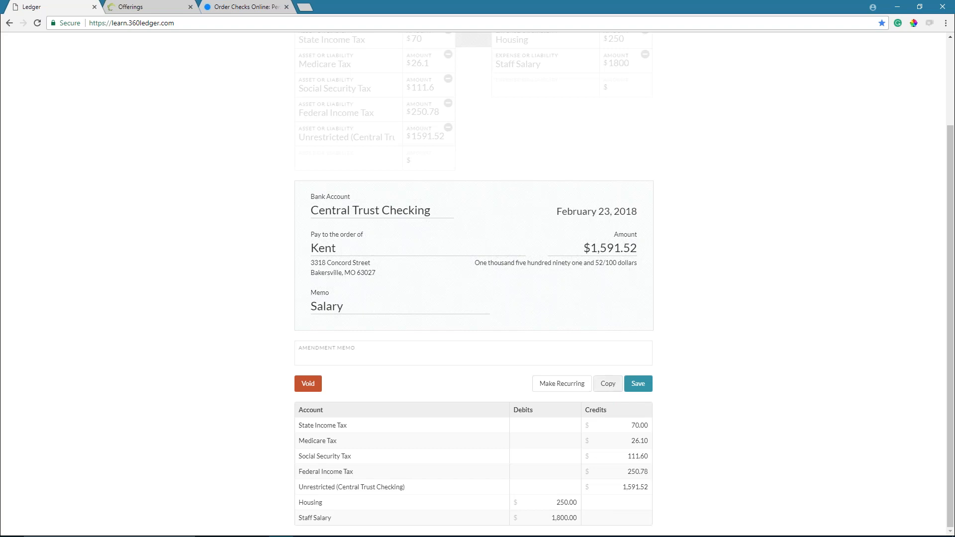
{"action": "left_click", "coordinate": [608, 384]}
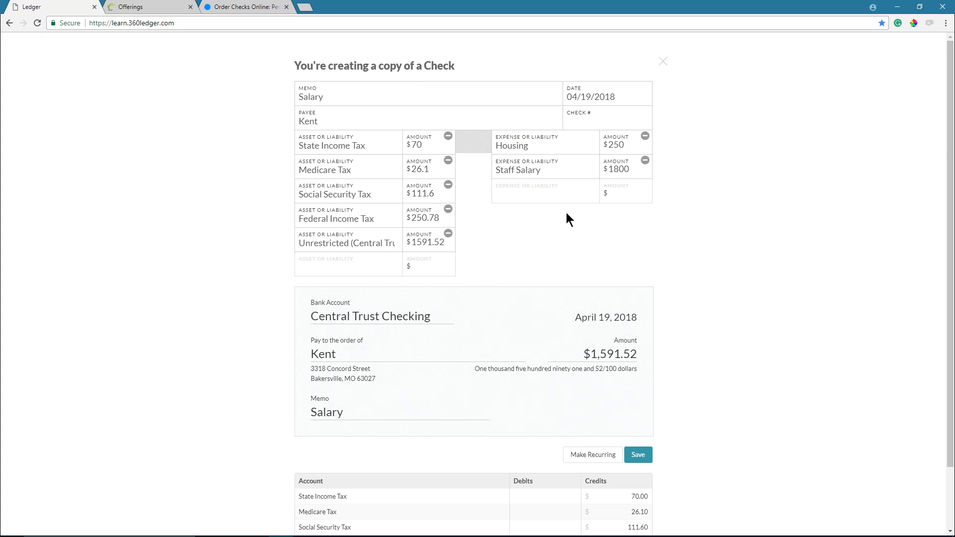
{"action": "left_click", "coordinate": [663, 63]}
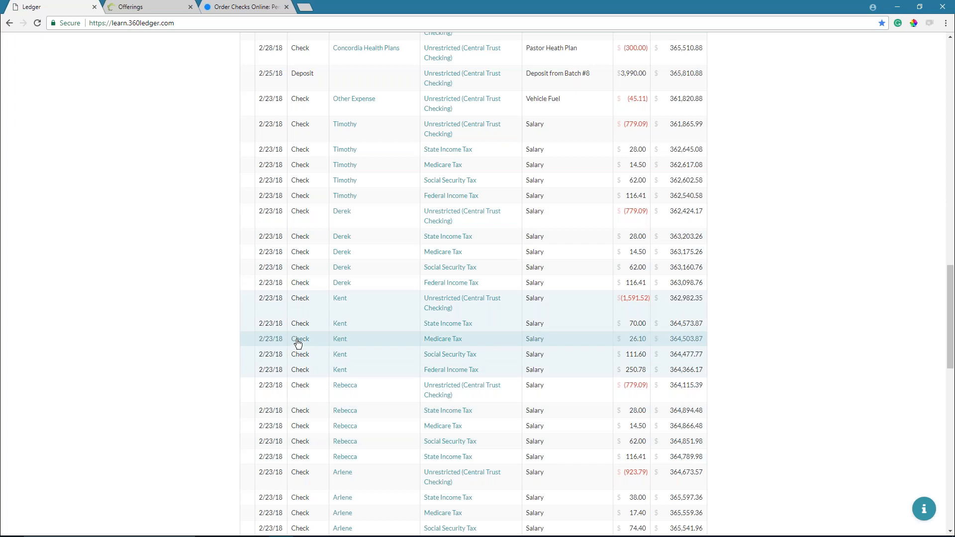
{"action": "left_click", "coordinate": [299, 343]}
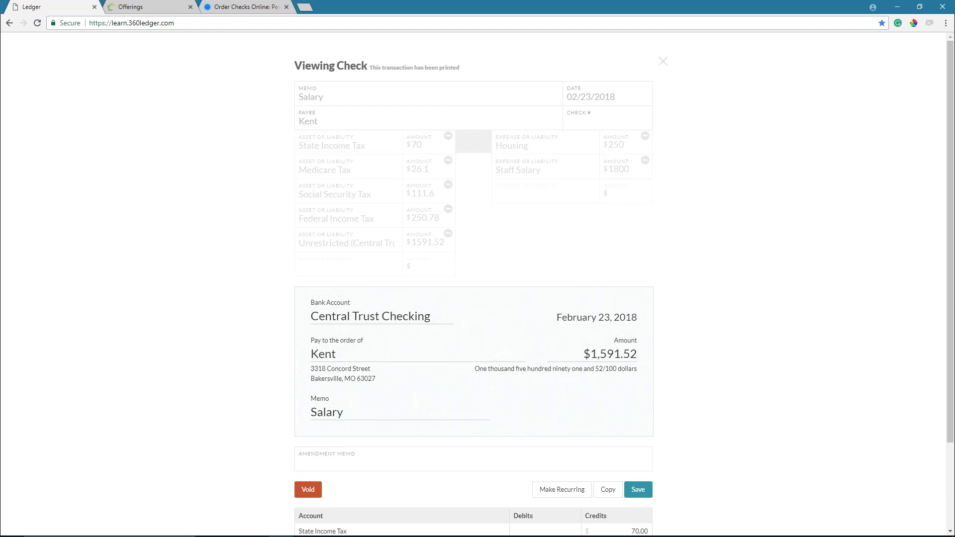
- Make the $1,591.52 check recurring and rename it from 'Salary' to 'Pastor's Salary'
{"action": "scroll", "coordinate": [383, 347], "scroll_direction": "down", "scroll_amount": 2}
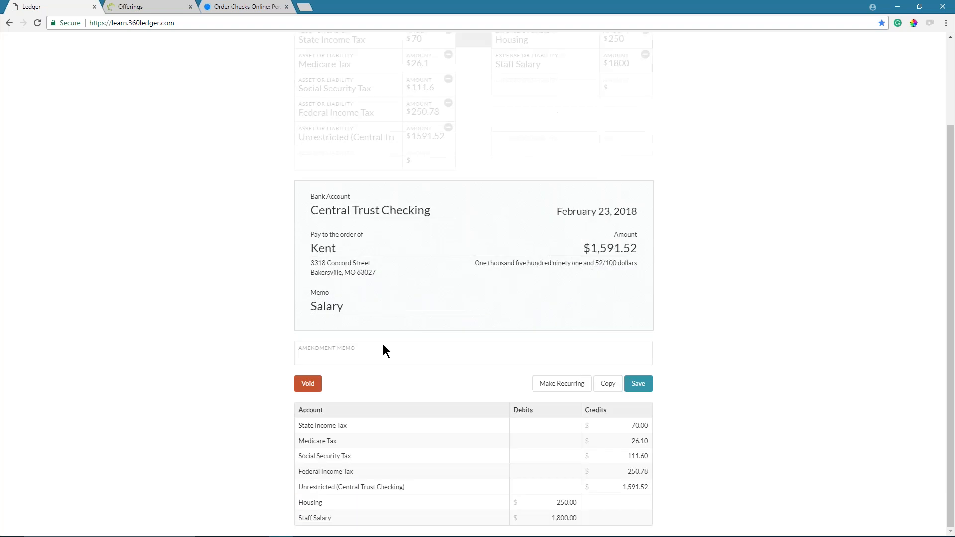
{"action": "left_click", "coordinate": [556, 387]}
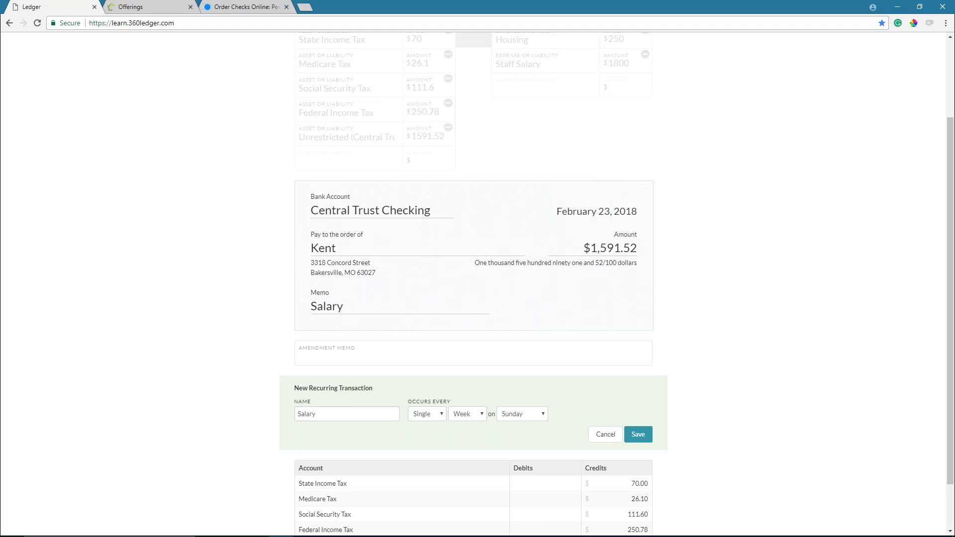
{"action": "left_click_drag", "start_coordinate": [372, 417], "coordinate": [273, 417]}
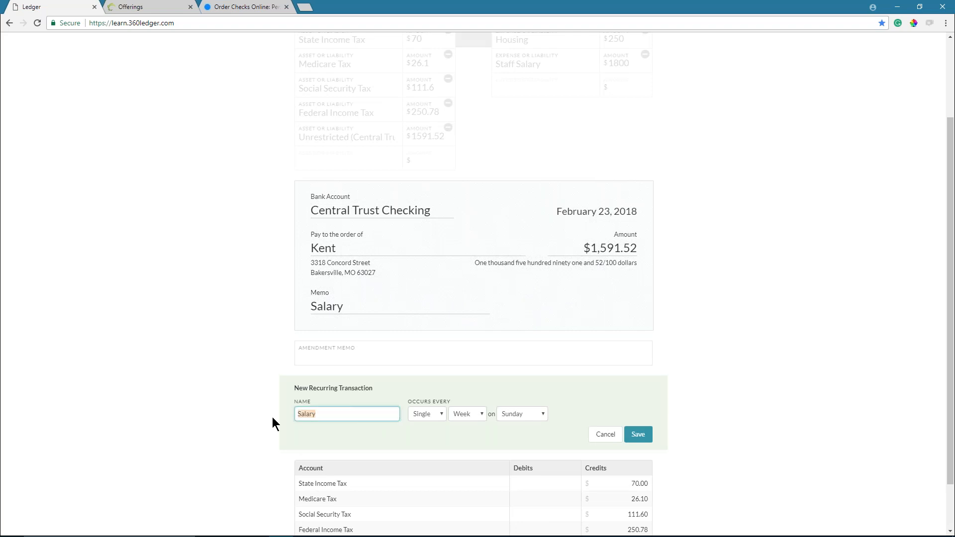
{"action": "type", "text": "Pastor's Salary"}
{"action": "left_click", "coordinate": [426, 417]}
- Set Pastor's Salary to repeat every other week on Tuesday, save it, and return to the register top
{"action": "left_click", "coordinate": [425, 435]}
{"action": "left_click", "coordinate": [532, 414]}
{"action": "left_click", "coordinate": [521, 444]}
{"action": "left_click", "coordinate": [638, 436]}
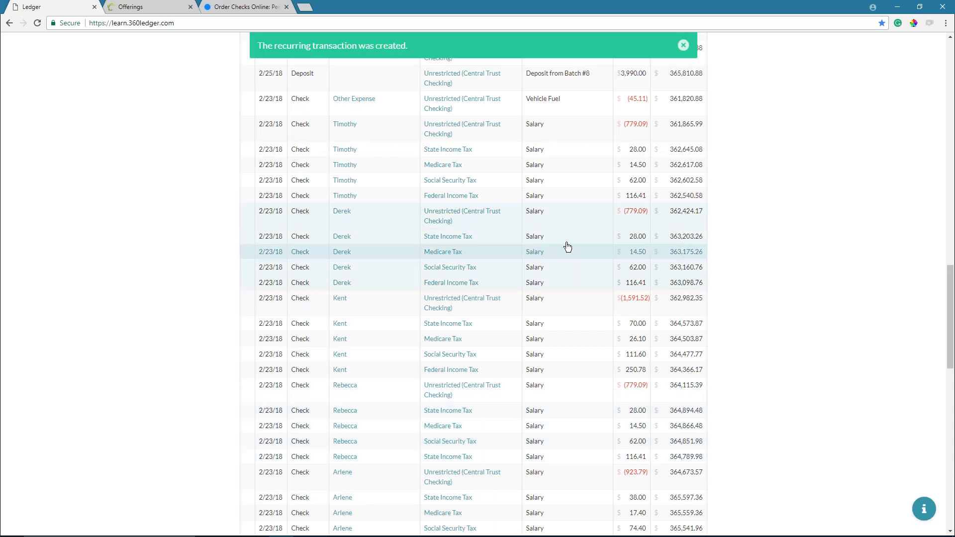
{"action": "left_click", "coordinate": [685, 47]}
{"action": "scroll", "coordinate": [685, 136], "scroll_direction": "up", "scroll_amount": 15}
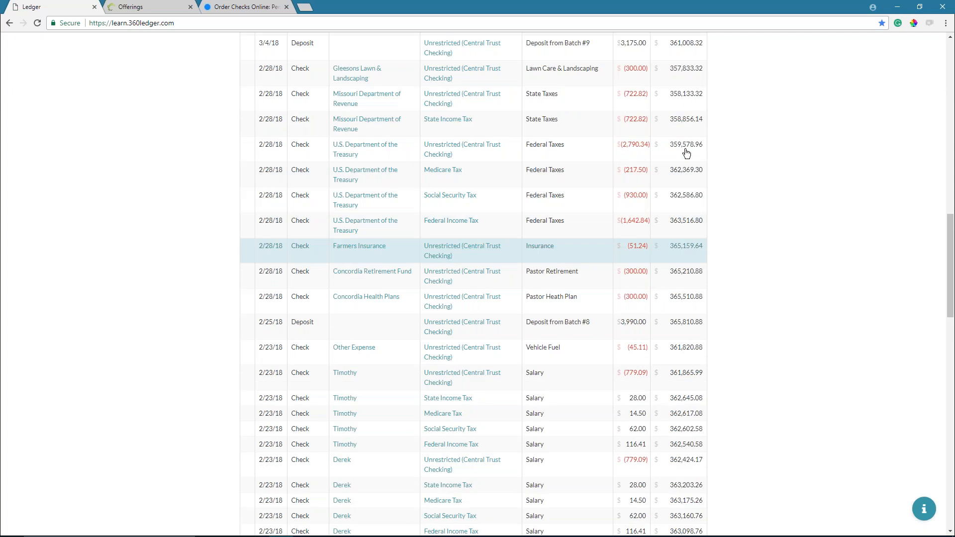
{"action": "scroll", "coordinate": [687, 153], "scroll_direction": "up", "scroll_amount": 10}
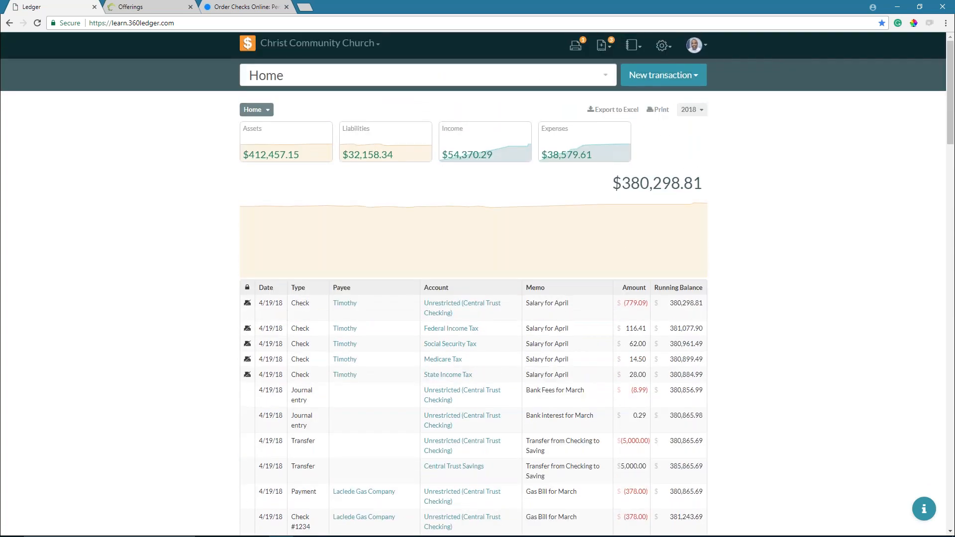
- Go to Recurring Transactions from the gear menu and open the Pastor's Salary entry
{"action": "left_click", "coordinate": [662, 46]}
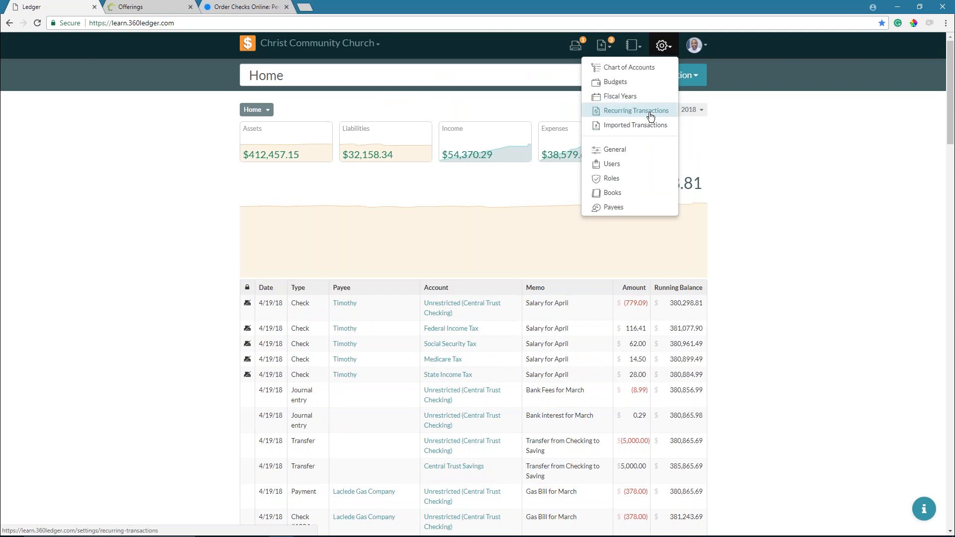
{"action": "left_click", "coordinate": [650, 116]}
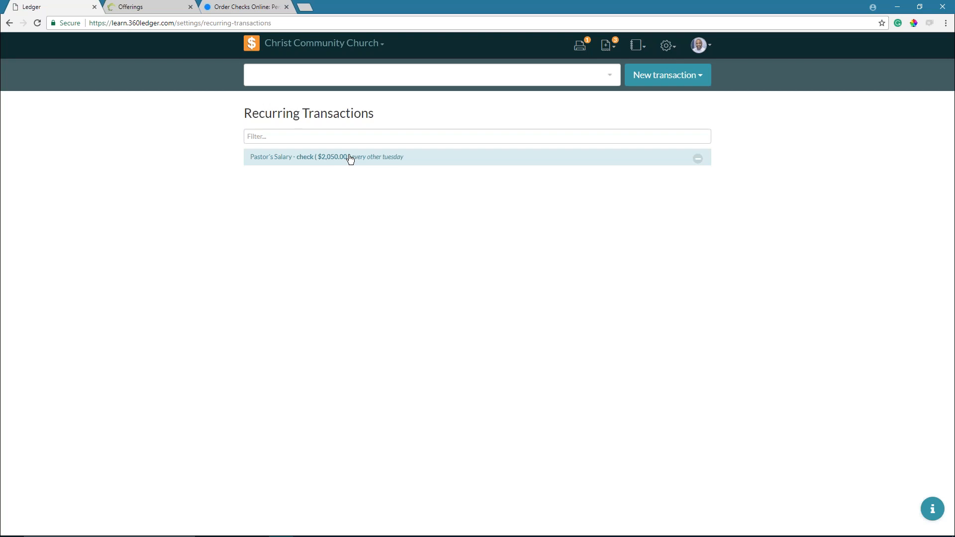
{"action": "left_click", "coordinate": [607, 45]}
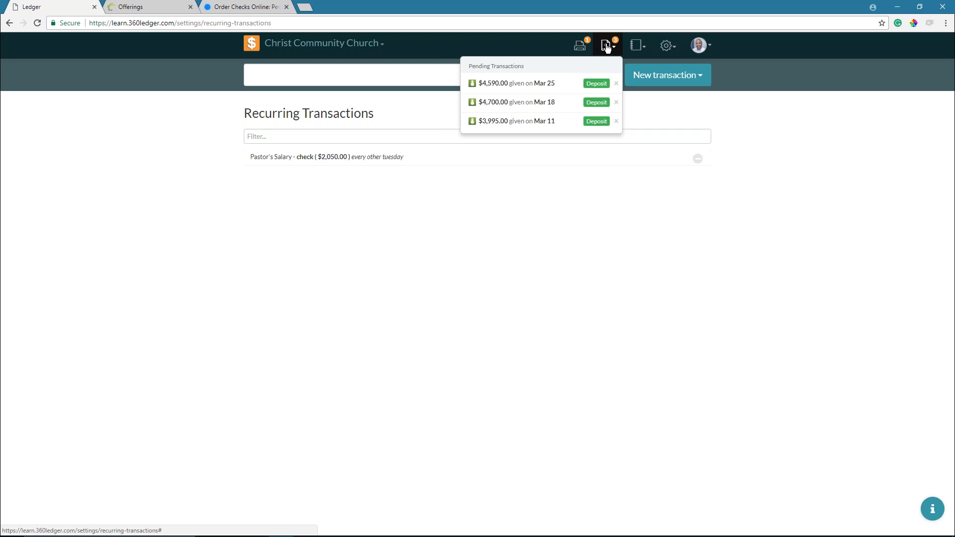
{"action": "left_click", "coordinate": [670, 231]}
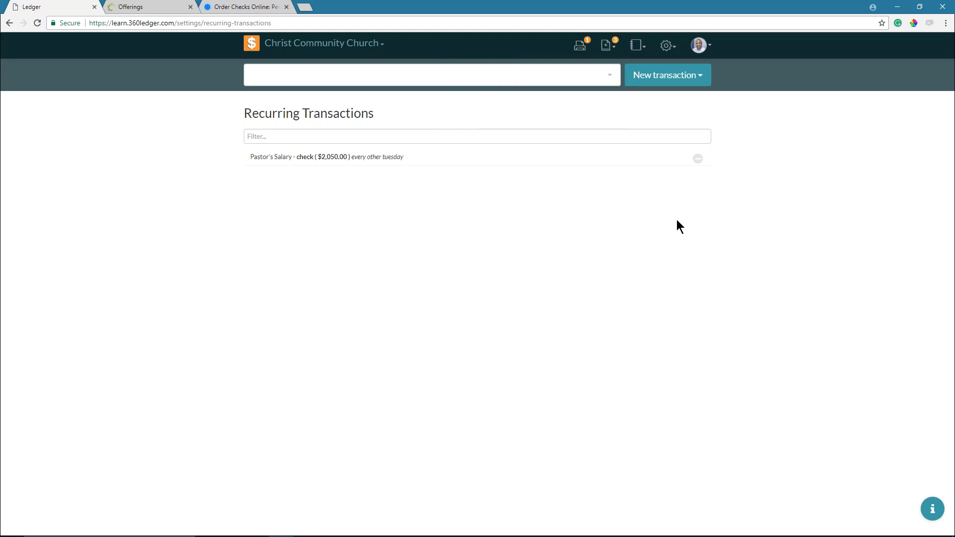
{"action": "left_click", "coordinate": [366, 158]}
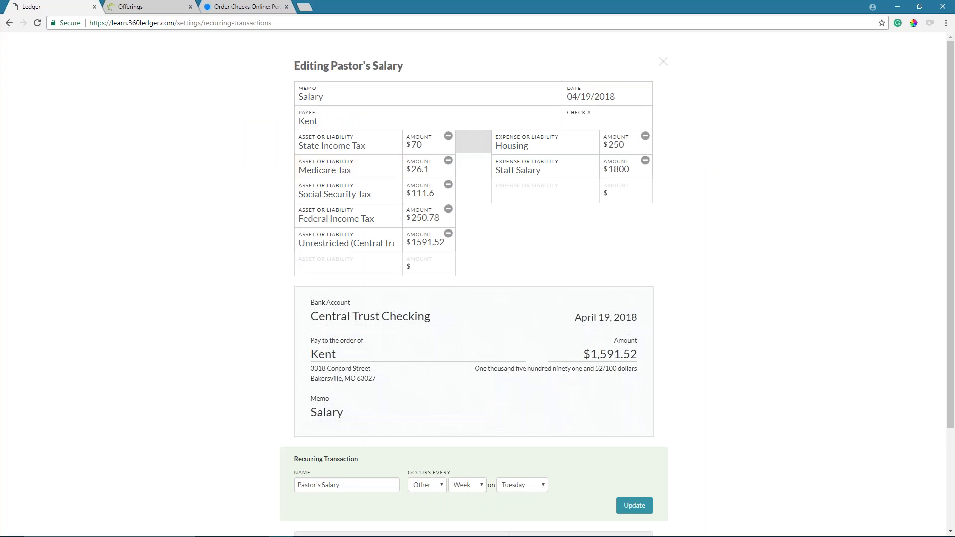
- Close the Pastor's Salary editor, cancel deleting it, and show the pending deposits list
{"action": "left_click", "coordinate": [664, 63]}
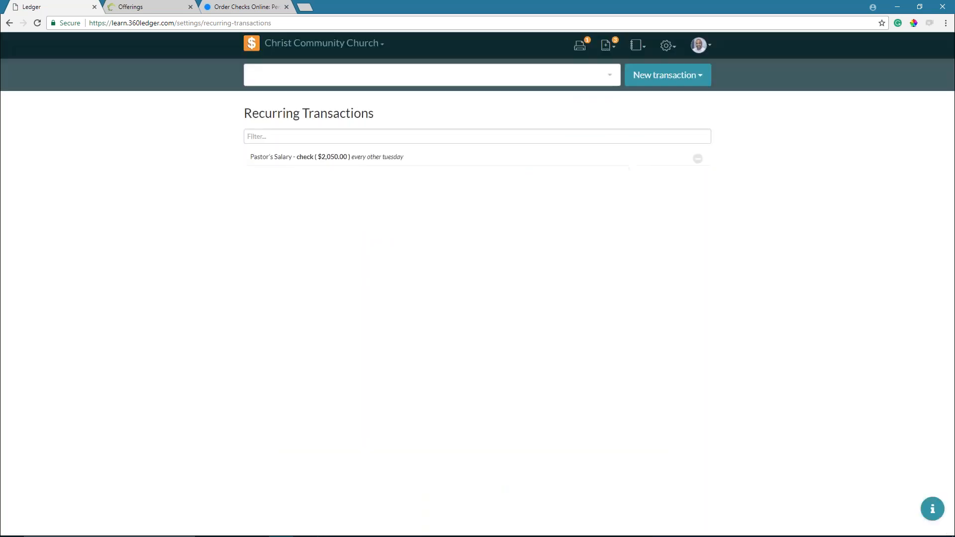
{"action": "left_click", "coordinate": [699, 158]}
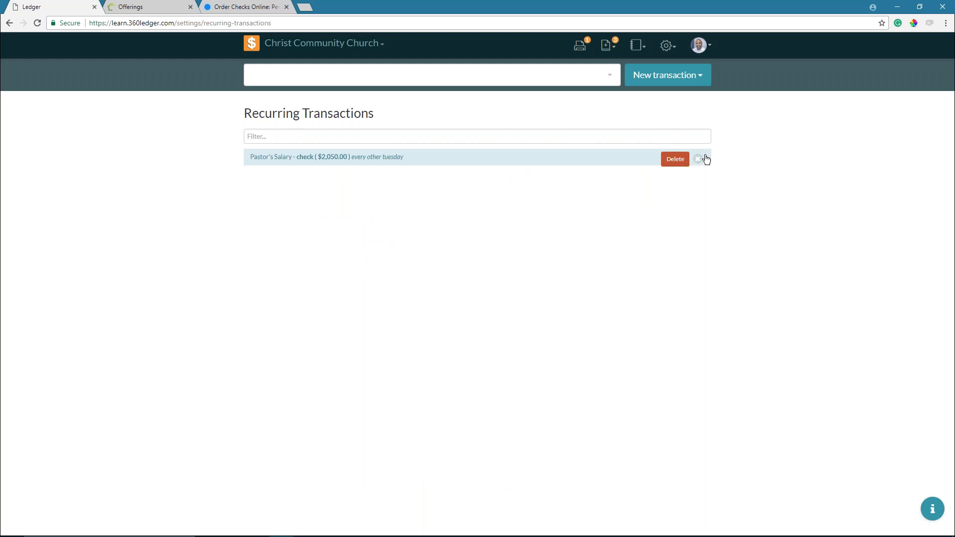
{"action": "left_click", "coordinate": [698, 158]}
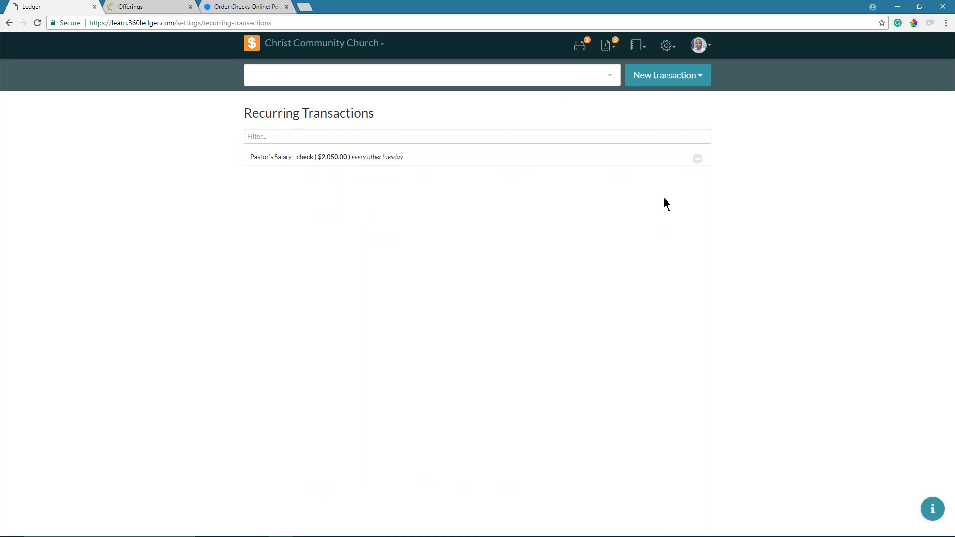
{"action": "left_click", "coordinate": [609, 46]}
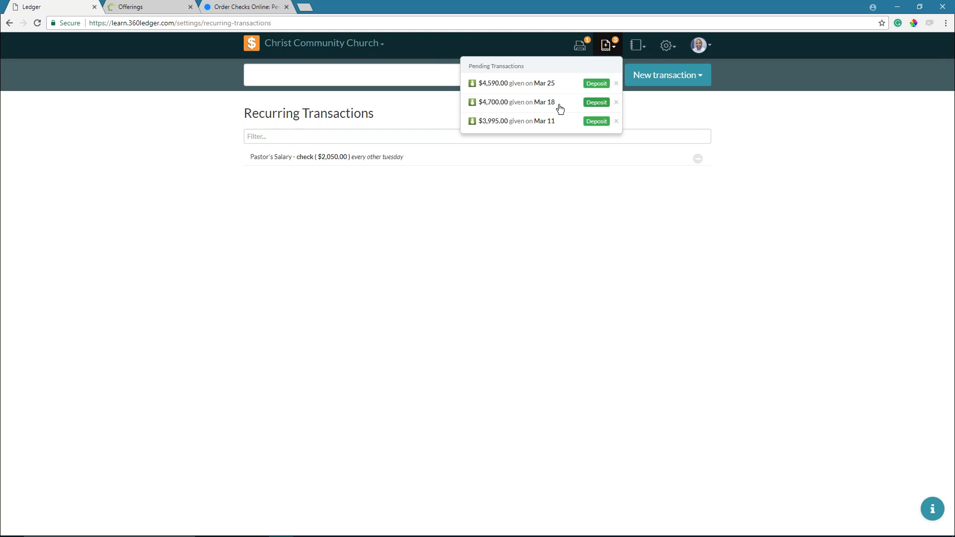
- Close the pending deposits list and open the reports list
{"action": "left_click", "coordinate": [626, 247]}
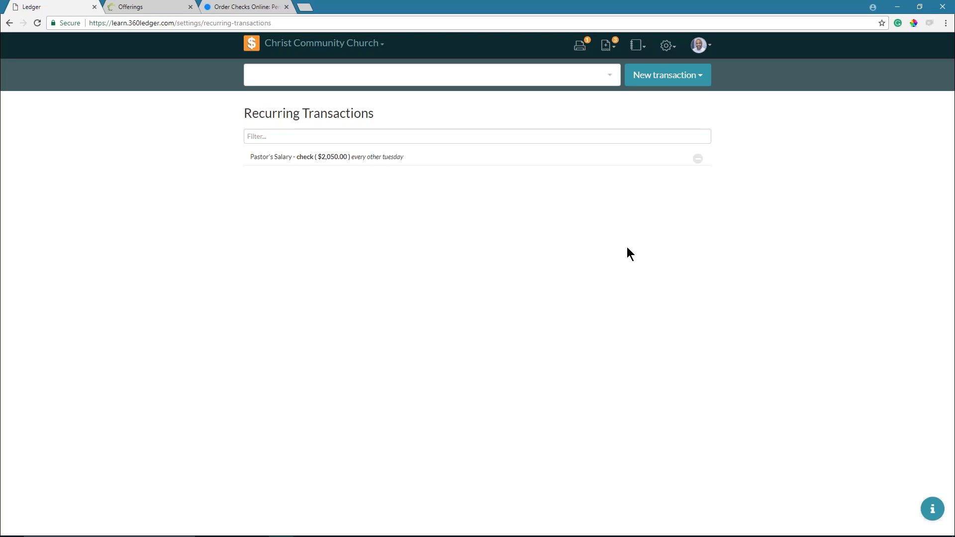
{"action": "left_click", "coordinate": [636, 50]}
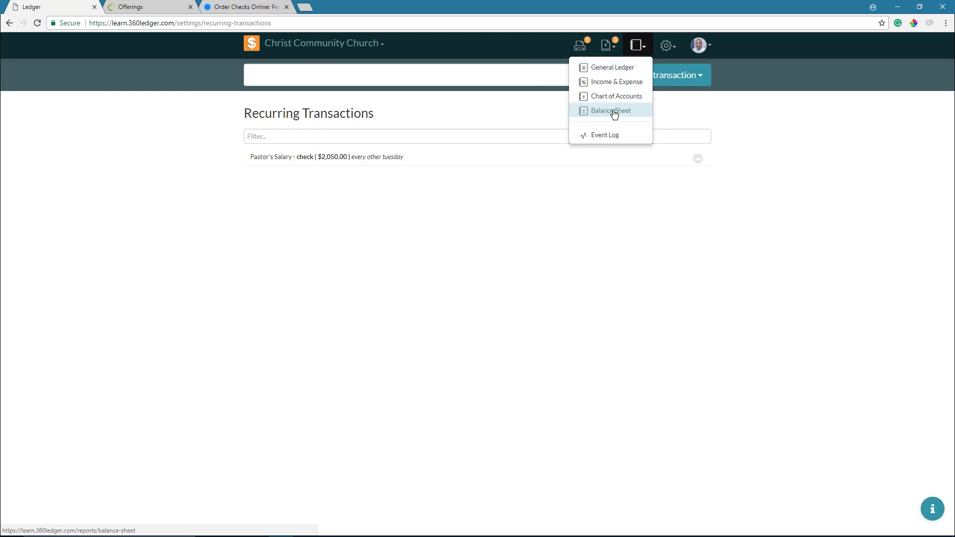
- Open the General Ledger report and filter its transaction types to checks only
{"action": "left_click", "coordinate": [616, 72]}
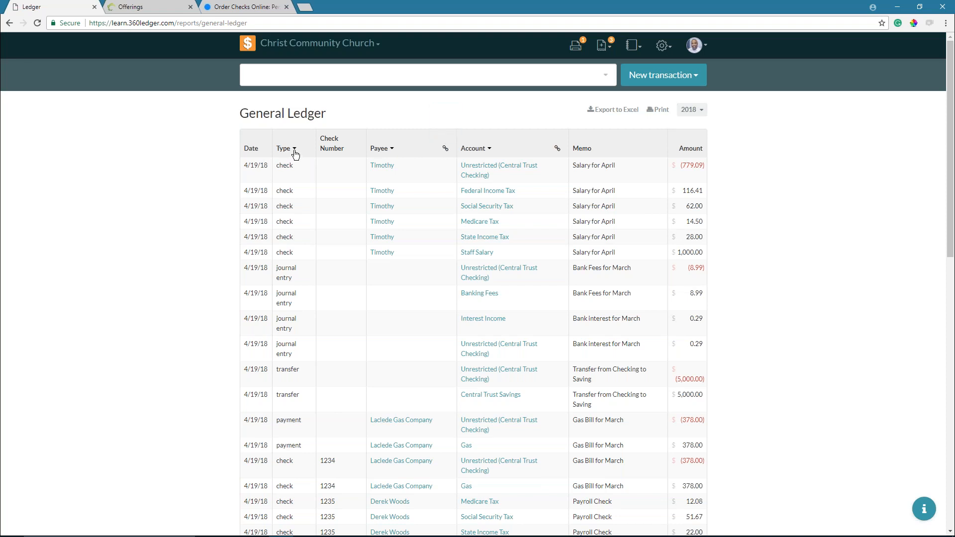
{"action": "left_click", "coordinate": [294, 150]}
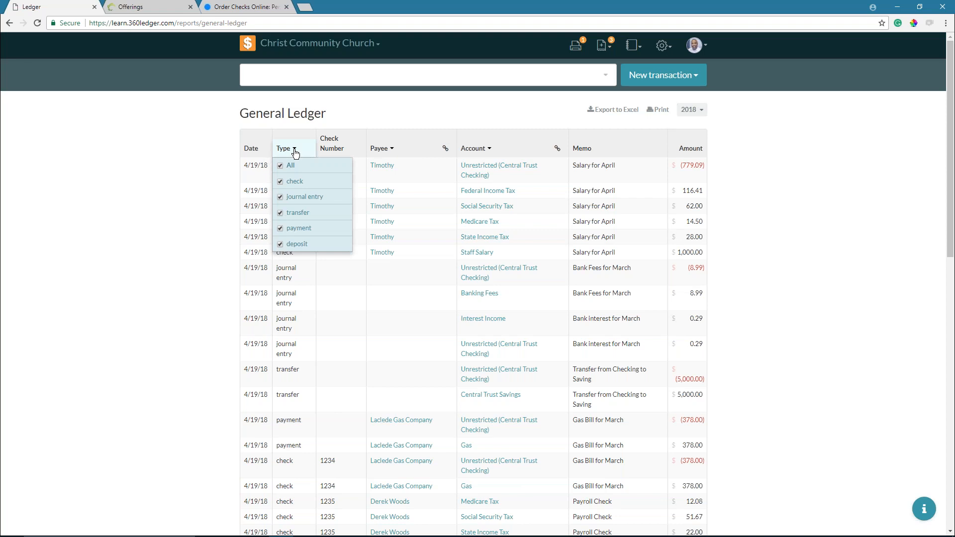
{"action": "left_click", "coordinate": [280, 169]}
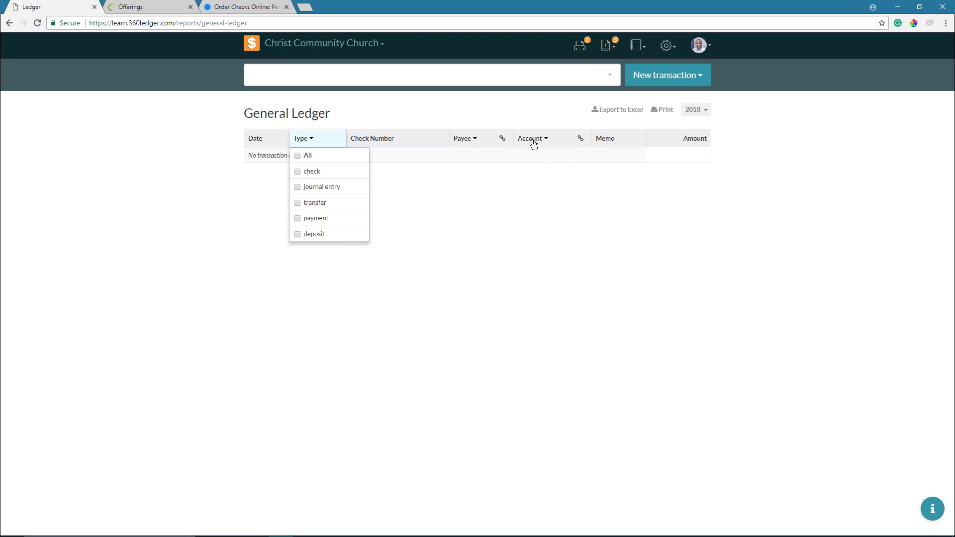
{"action": "left_click", "coordinate": [297, 172]}
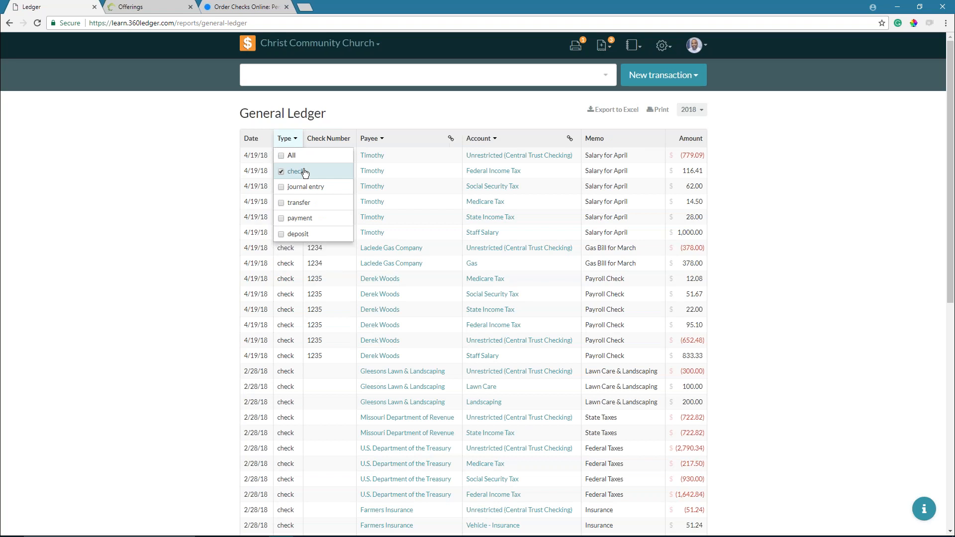
{"action": "left_click", "coordinate": [369, 111]}
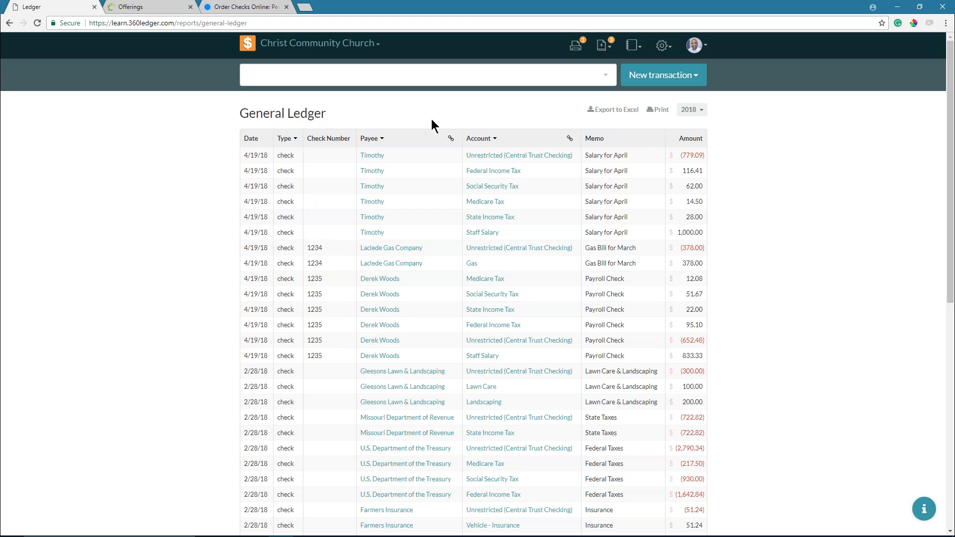
{"action": "left_click", "coordinate": [494, 141]}
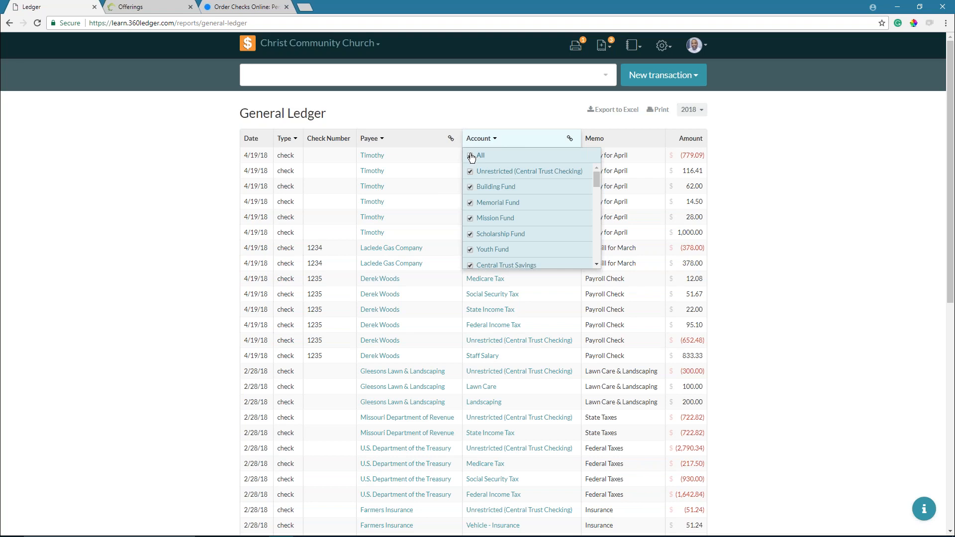
- Clear every account from the Account filter, leaving Central Trust Savings unselected
{"action": "scroll", "coordinate": [545, 227], "scroll_direction": "down", "scroll_amount": 2}
{"action": "scroll", "coordinate": [498, 223], "scroll_direction": "up", "scroll_amount": 1}
{"action": "scroll", "coordinate": [479, 169], "scroll_direction": "up", "scroll_amount": 1}
{"action": "left_click", "coordinate": [470, 155]}
{"action": "scroll", "coordinate": [554, 192], "scroll_direction": "down", "scroll_amount": 1}
{"action": "left_click", "coordinate": [522, 216]}
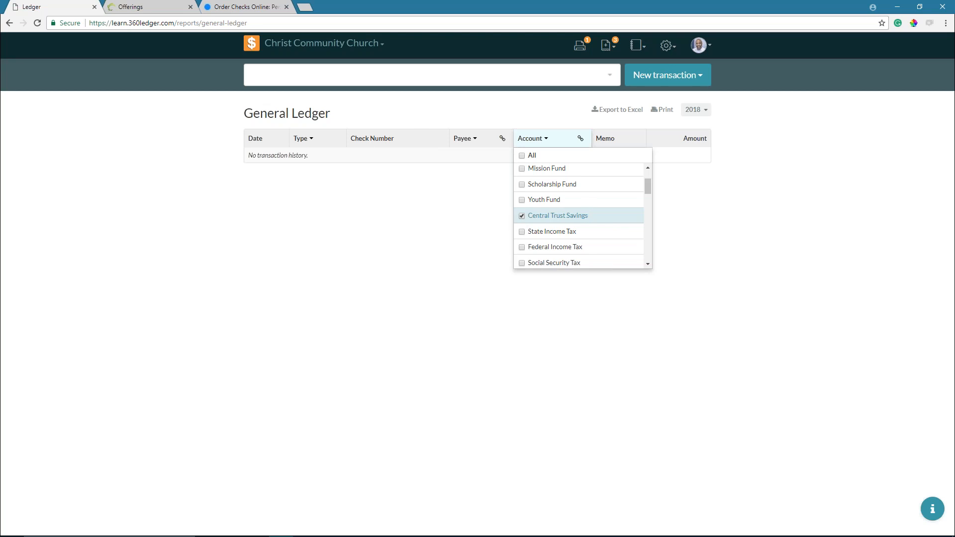
{"action": "left_click", "coordinate": [522, 217]}
{"action": "scroll", "coordinate": [522, 219], "scroll_direction": "up", "scroll_amount": 1}
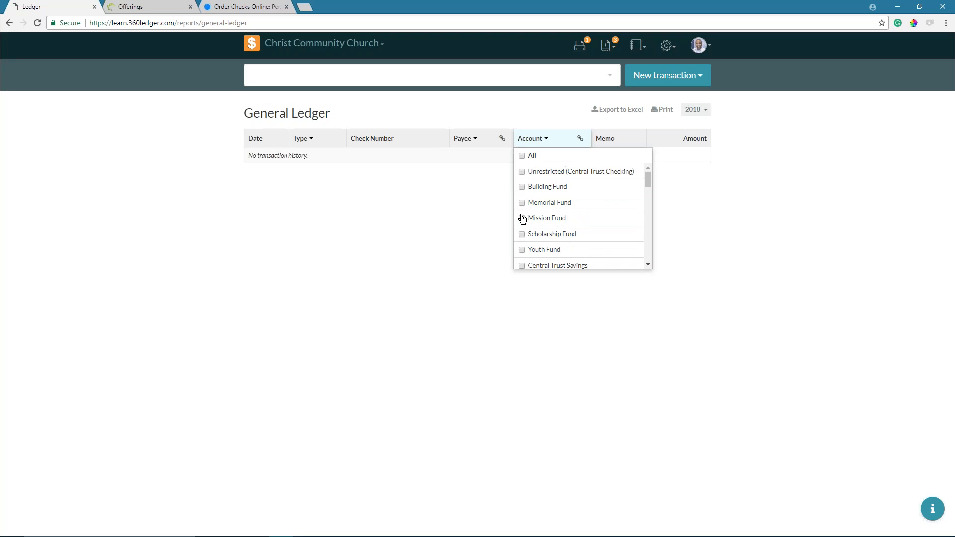
- Tick Unrestricted plus the Building, Memorial, Mission, Scholarship and Youth funds
{"action": "left_click", "coordinate": [522, 172]}
{"action": "left_click", "coordinate": [470, 187]}
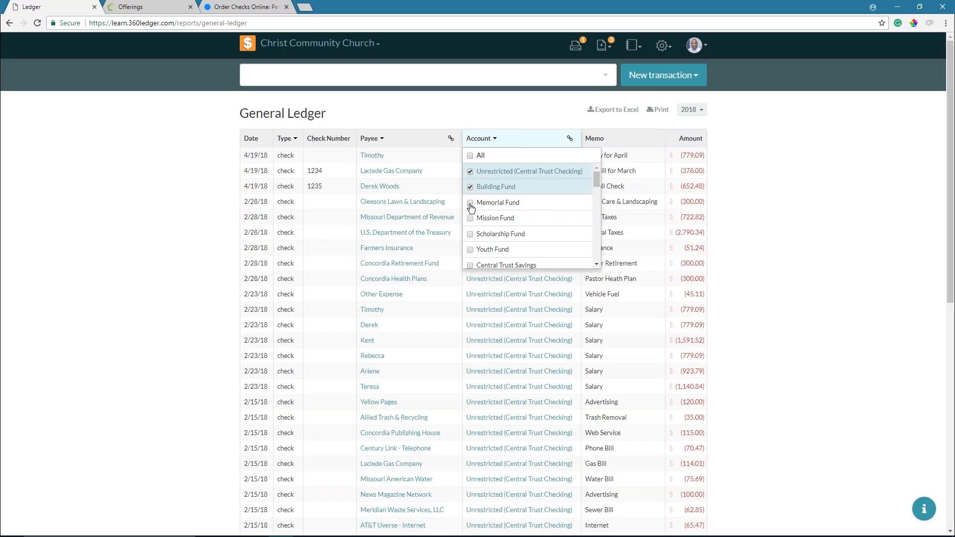
{"action": "left_click", "coordinate": [471, 203]}
{"action": "left_click", "coordinate": [471, 219]}
{"action": "left_click", "coordinate": [470, 235]}
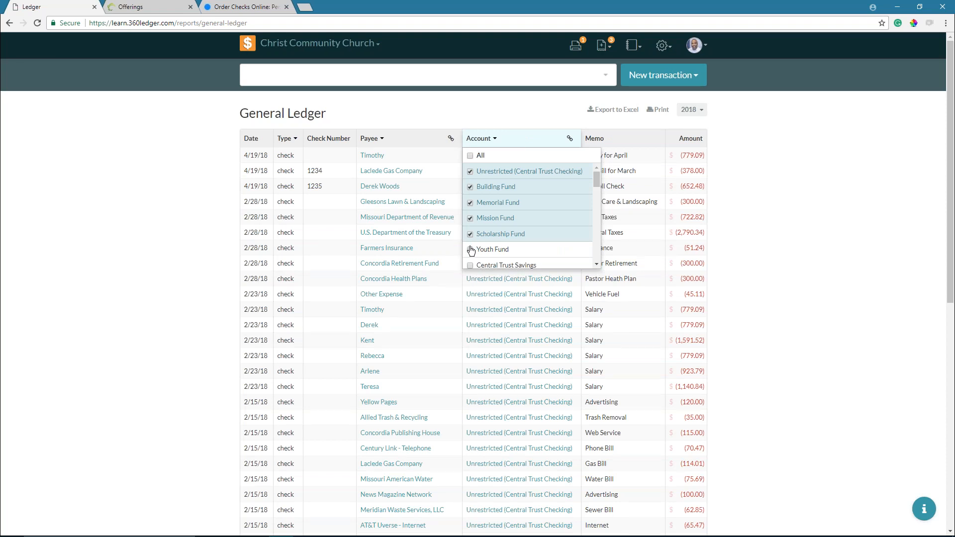
{"action": "left_click", "coordinate": [470, 251]}
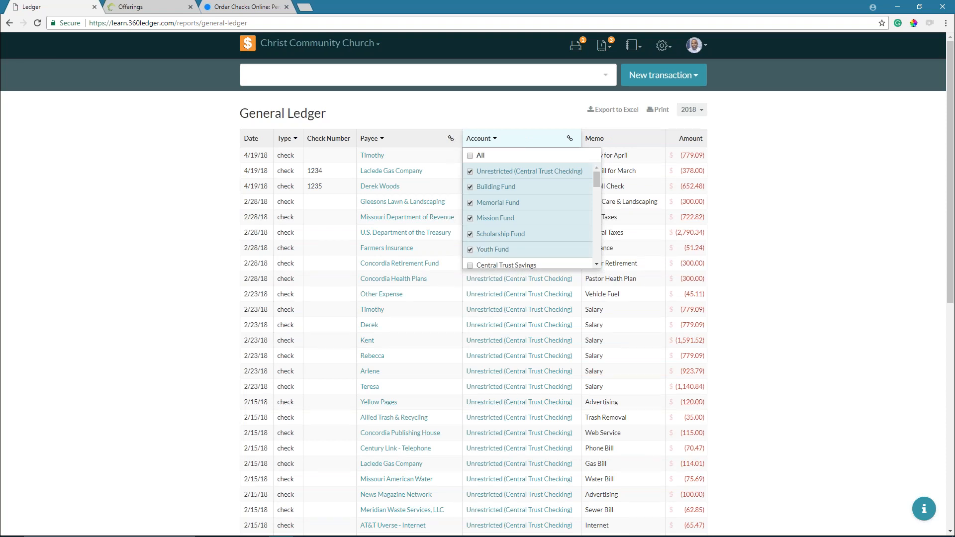
{"action": "left_click", "coordinate": [502, 146]}
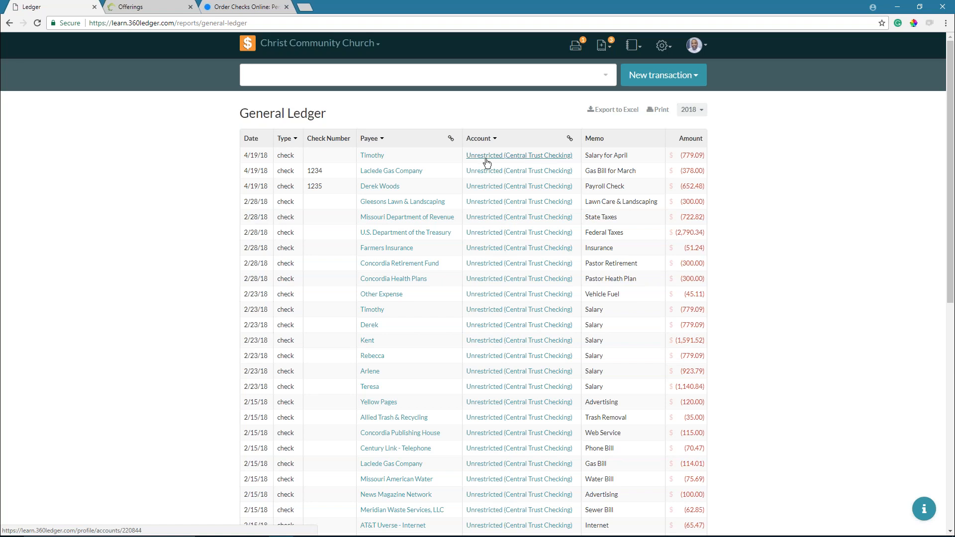
- Switch the Type filter from check to deposit transactions only
{"action": "left_click", "coordinate": [287, 138]}
{"action": "left_click", "coordinate": [282, 174]}
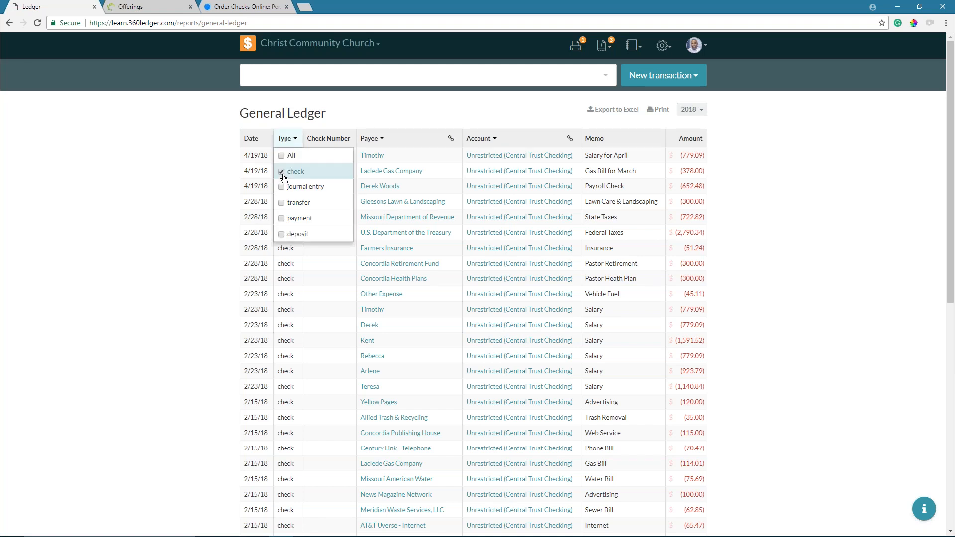
{"action": "left_click", "coordinate": [298, 234]}
{"action": "left_click", "coordinate": [181, 229]}
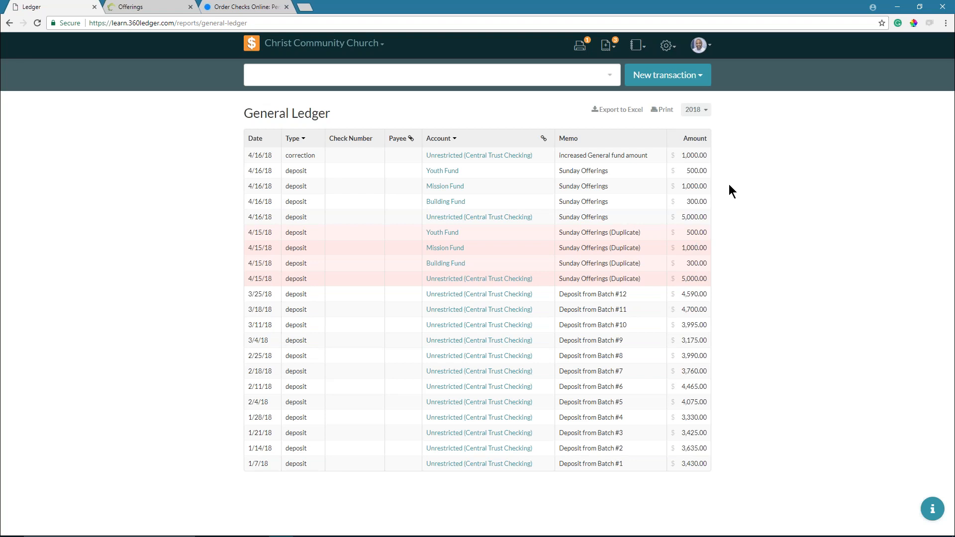
{"action": "left_click", "coordinate": [294, 139]}
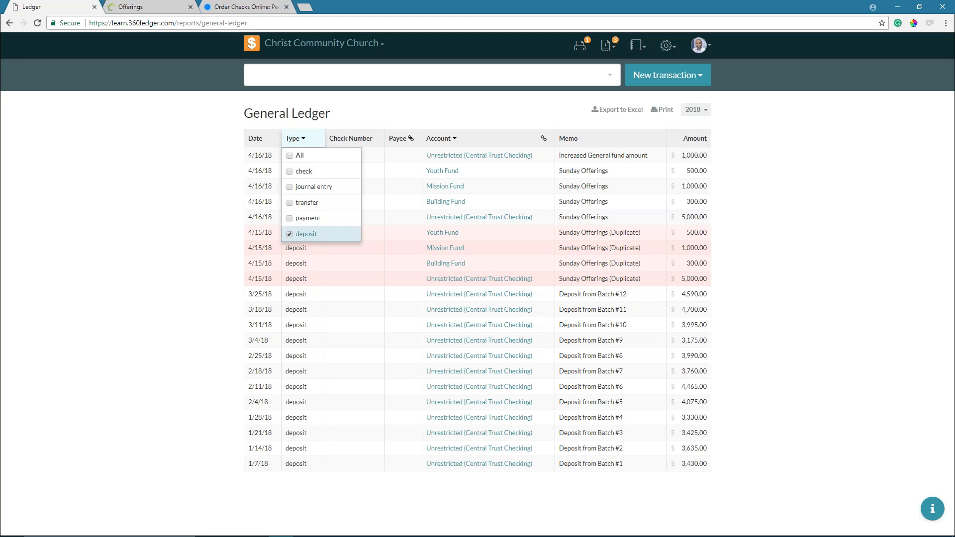
- Set the Type filter to All and group the ledger rows by the Payee column
{"action": "left_click", "coordinate": [289, 156]}
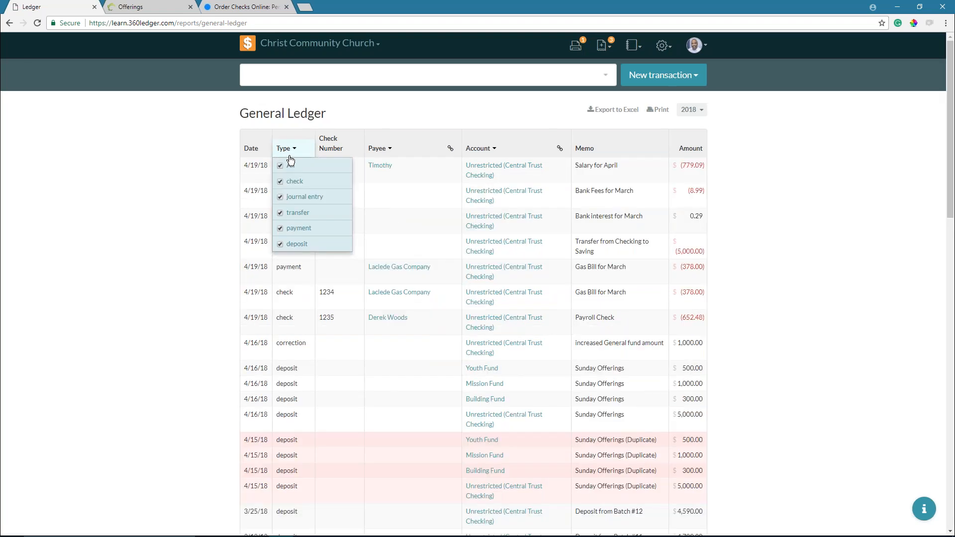
{"action": "left_click", "coordinate": [451, 150]}
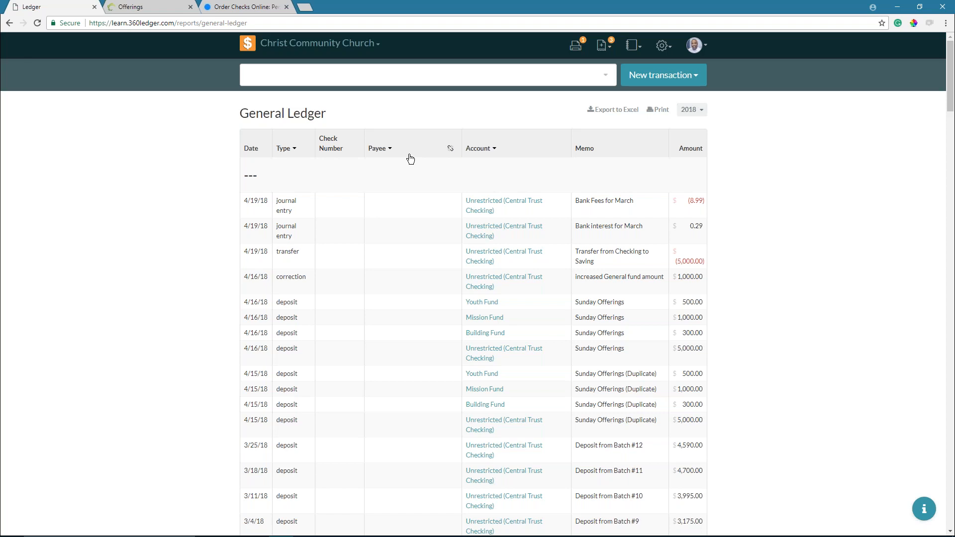
{"action": "scroll", "coordinate": [410, 159], "scroll_direction": "down", "scroll_amount": 10}
{"action": "scroll", "coordinate": [409, 172], "scroll_direction": "down", "scroll_amount": 3}
{"action": "scroll", "coordinate": [347, 149], "scroll_direction": "up", "scroll_amount": 2}
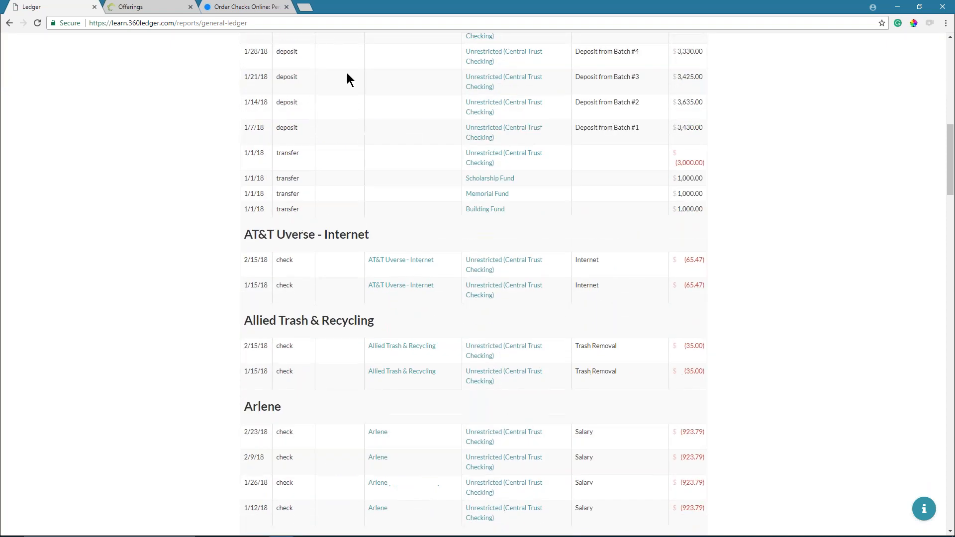
{"action": "scroll", "coordinate": [336, 61], "scroll_direction": "up", "scroll_amount": 12}
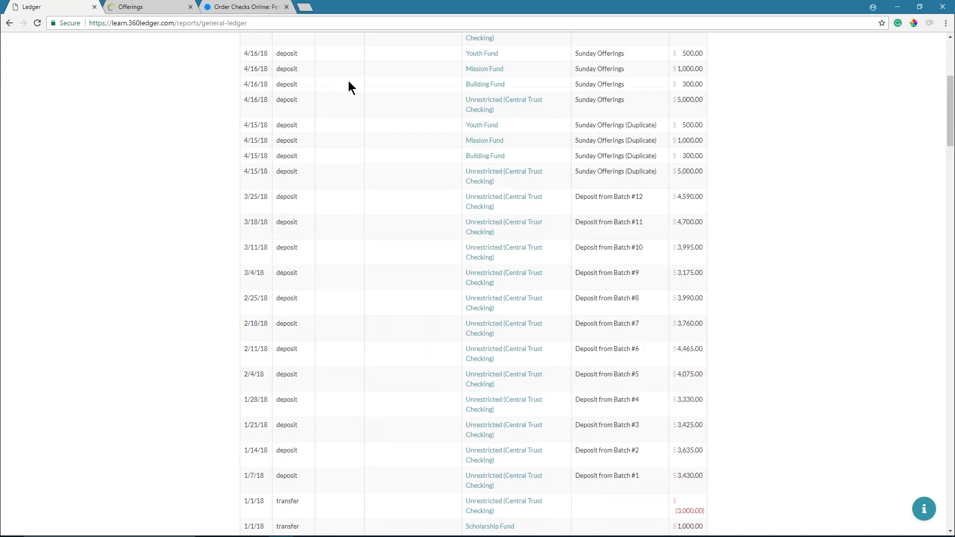
{"action": "scroll", "coordinate": [347, 85], "scroll_direction": "down", "scroll_amount": 15}
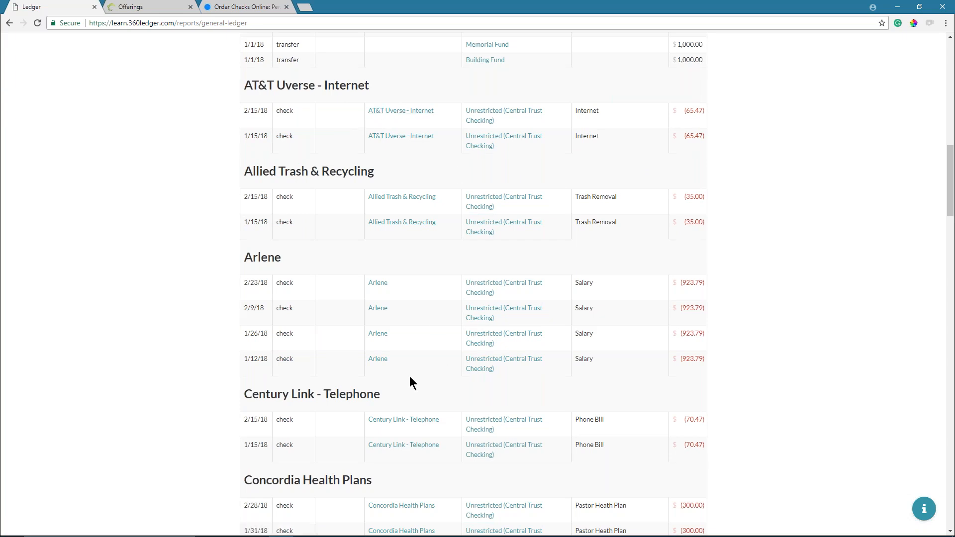
{"action": "scroll", "coordinate": [408, 288], "scroll_direction": "up", "scroll_amount": 15}
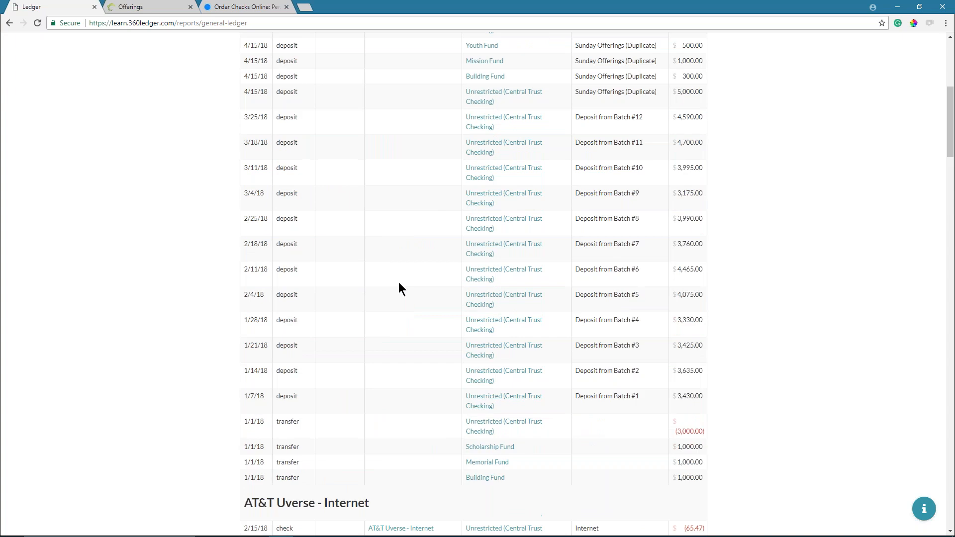
{"action": "scroll", "coordinate": [395, 269], "scroll_direction": "up", "scroll_amount": 1}
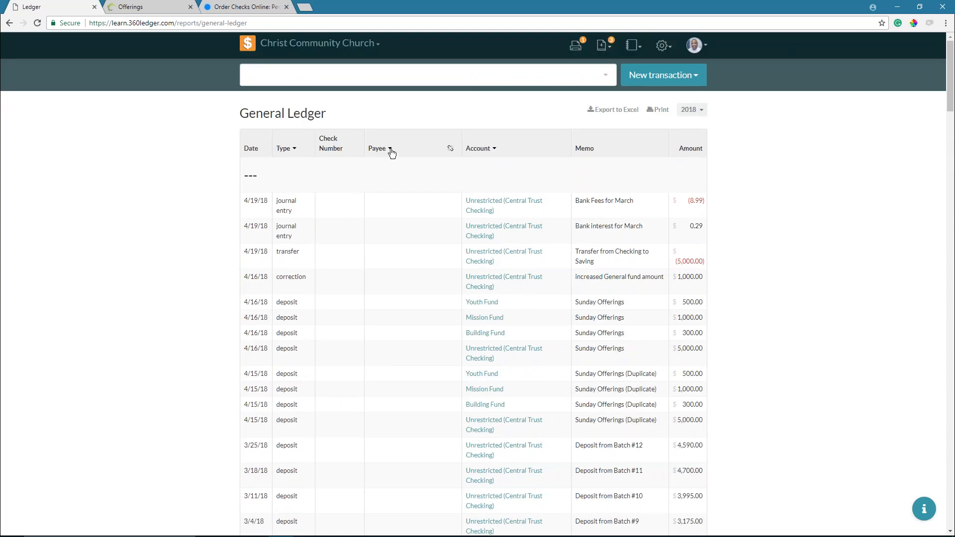
{"action": "left_click", "coordinate": [390, 148]}
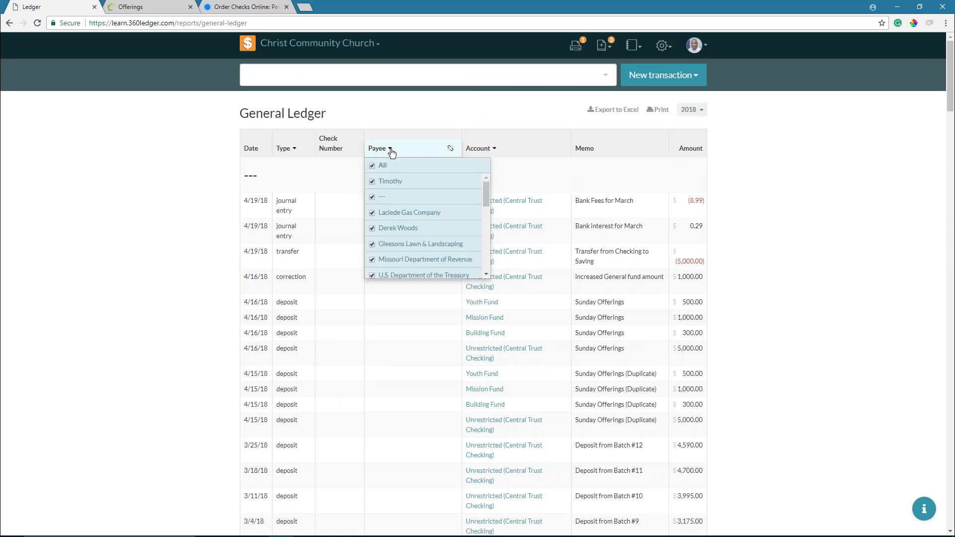
- Uncheck the '---' payee entry, leaving the Type filter unchanged
{"action": "left_click", "coordinate": [373, 197]}
{"action": "left_click", "coordinate": [160, 239]}
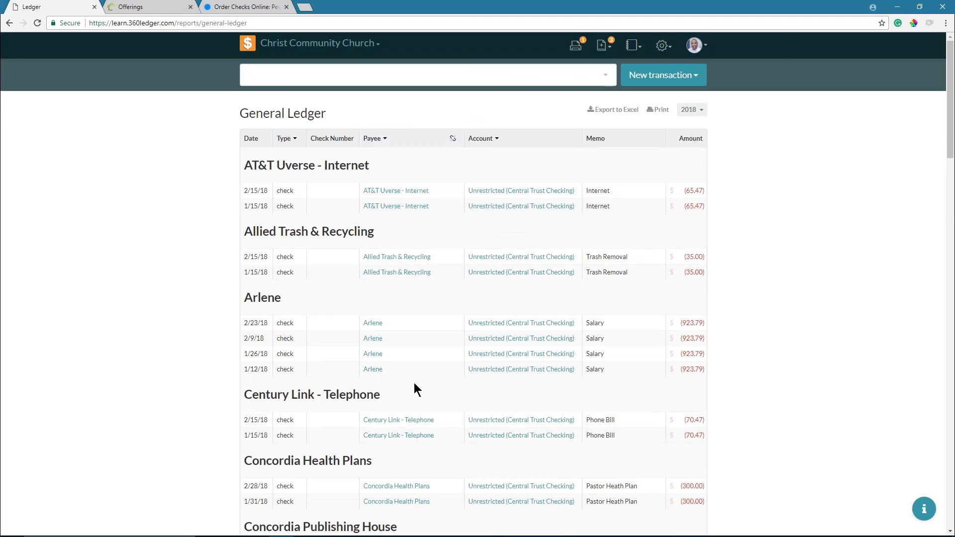
{"action": "scroll", "coordinate": [414, 384], "scroll_direction": "down", "scroll_amount": 7}
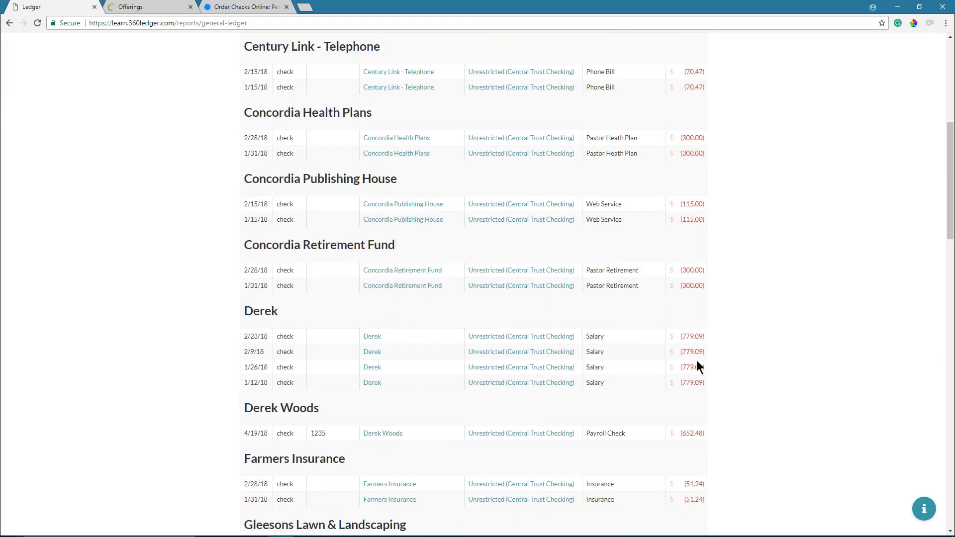
{"action": "scroll", "coordinate": [456, 323], "scroll_direction": "up", "scroll_amount": 7}
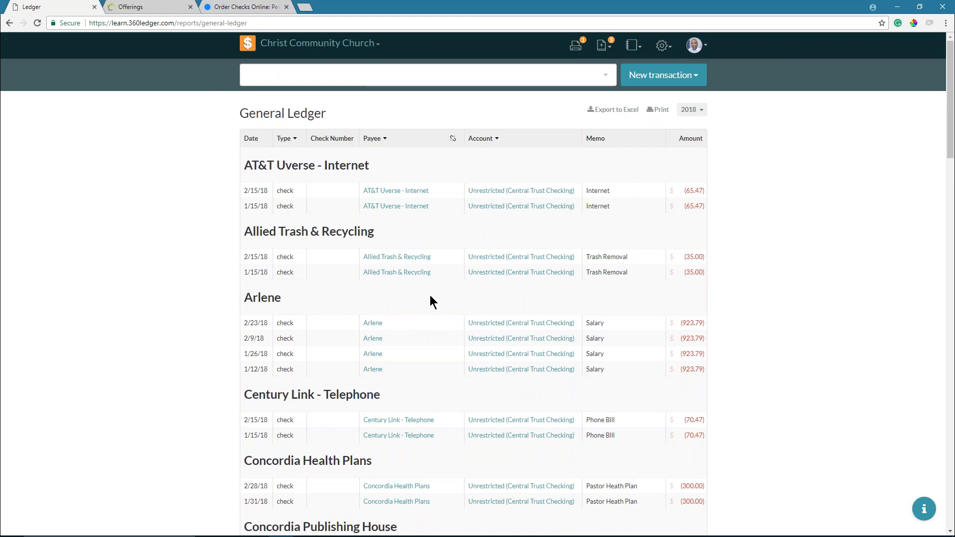
{"action": "left_click", "coordinate": [296, 143]}
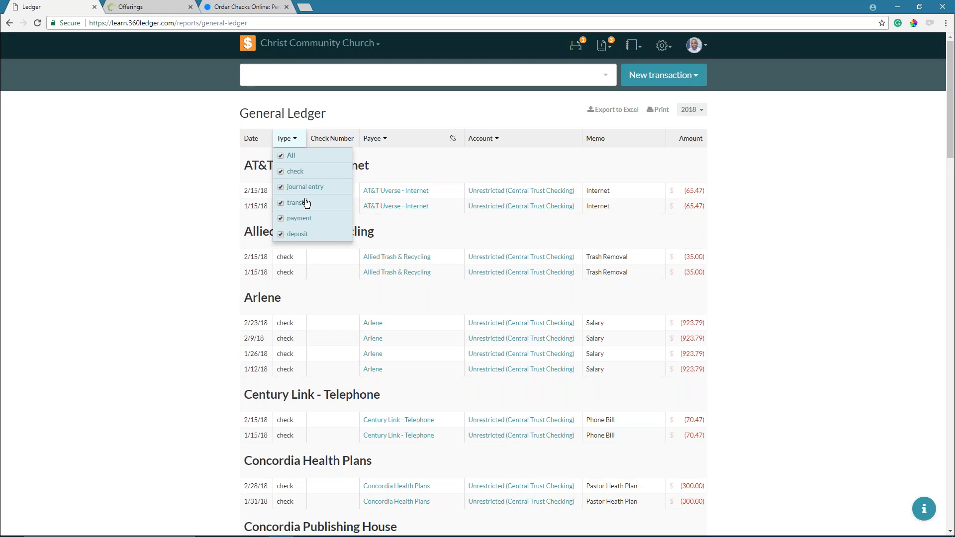
{"action": "left_click", "coordinate": [267, 134]}
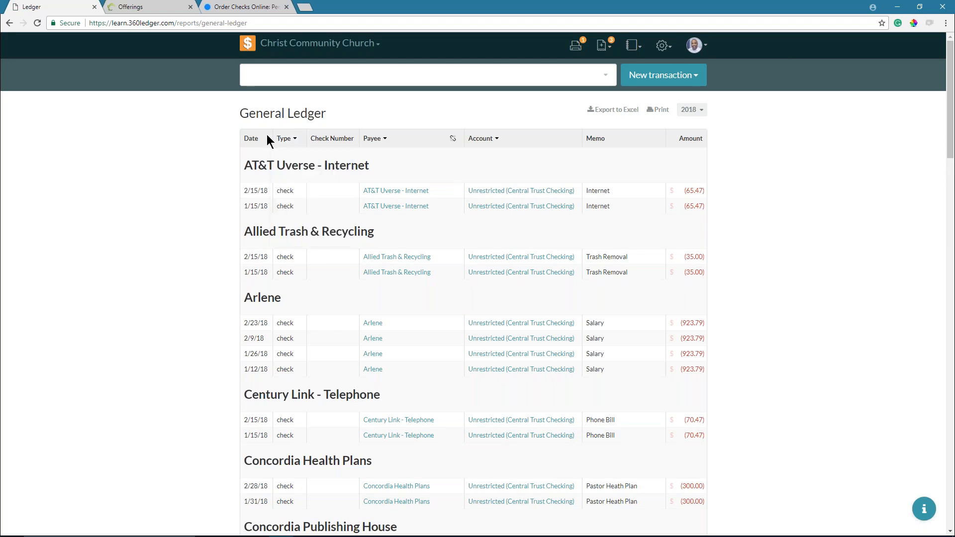
{"action": "left_click", "coordinate": [294, 138]}
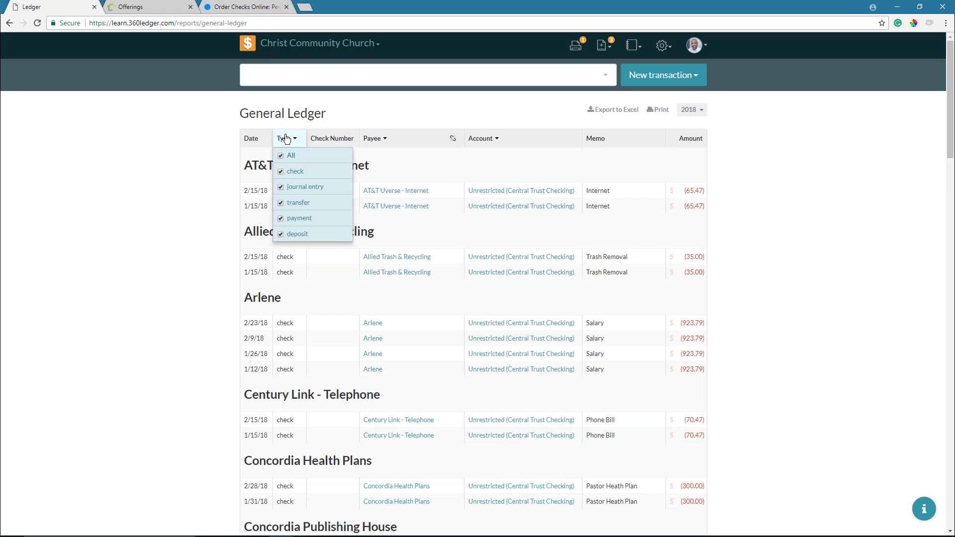
{"action": "left_click", "coordinate": [287, 141]}
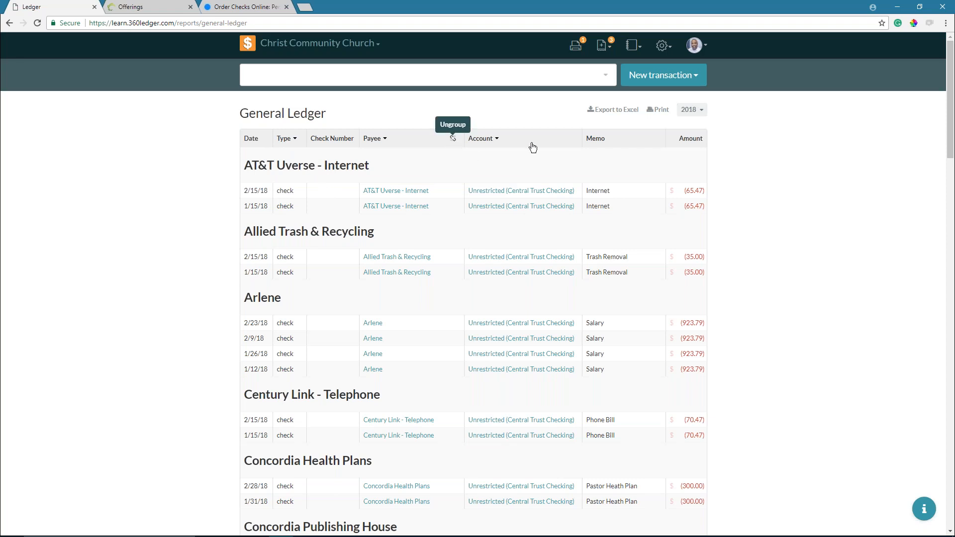
- Group the ledger rows by the Account column
{"action": "left_click", "coordinate": [567, 140]}
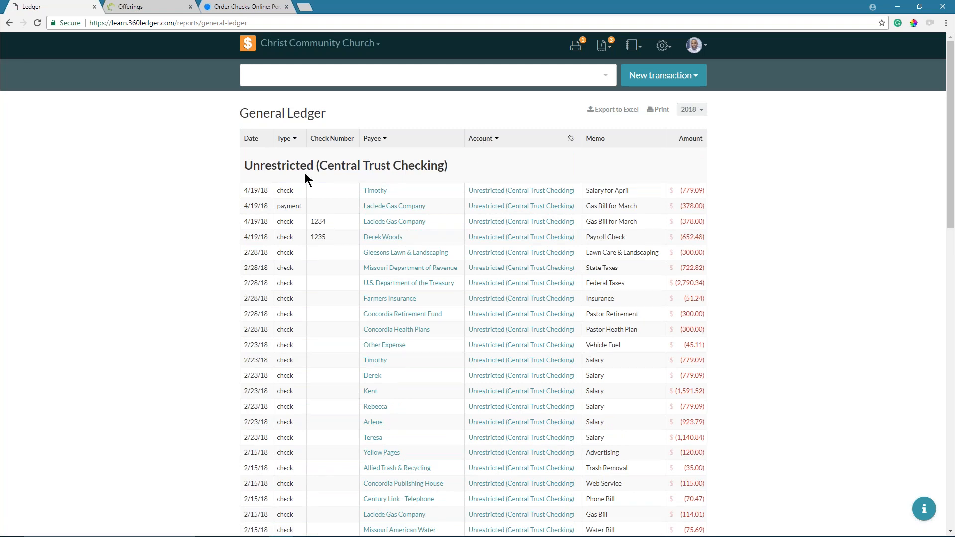
{"action": "scroll", "coordinate": [305, 172], "scroll_direction": "down", "scroll_amount": 12}
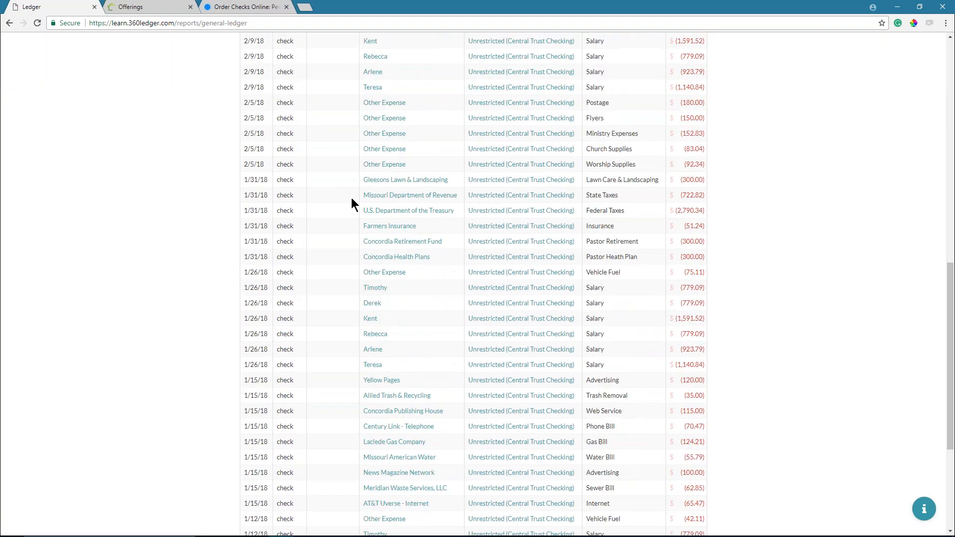
{"action": "scroll", "coordinate": [351, 198], "scroll_direction": "down", "scroll_amount": 5}
{"action": "scroll", "coordinate": [362, 200], "scroll_direction": "up", "scroll_amount": 17}
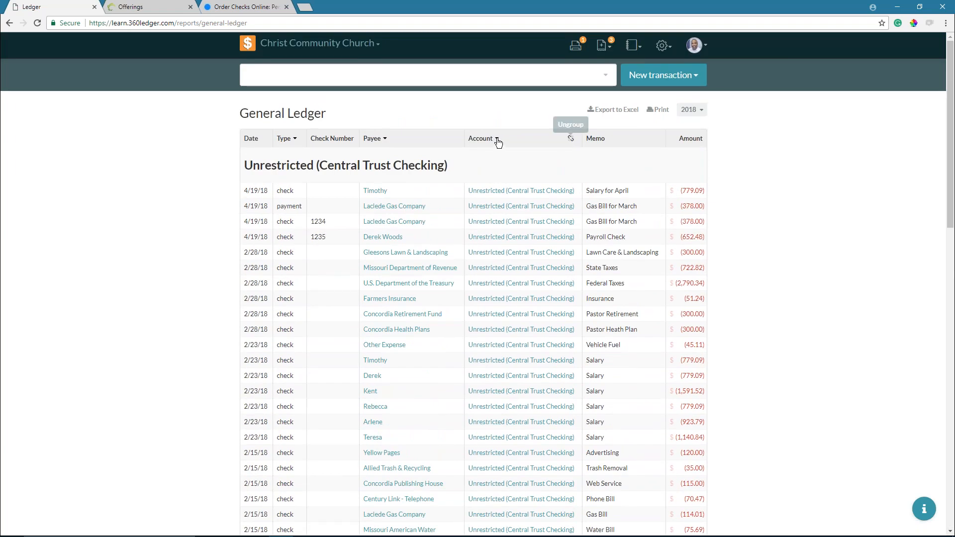
{"action": "scroll", "coordinate": [451, 231], "scroll_direction": "down", "scroll_amount": 5}
{"action": "scroll", "coordinate": [462, 179], "scroll_direction": "up", "scroll_amount": 5}
- Set the Account filter to All so every account group appears
{"action": "left_click", "coordinate": [495, 142]}
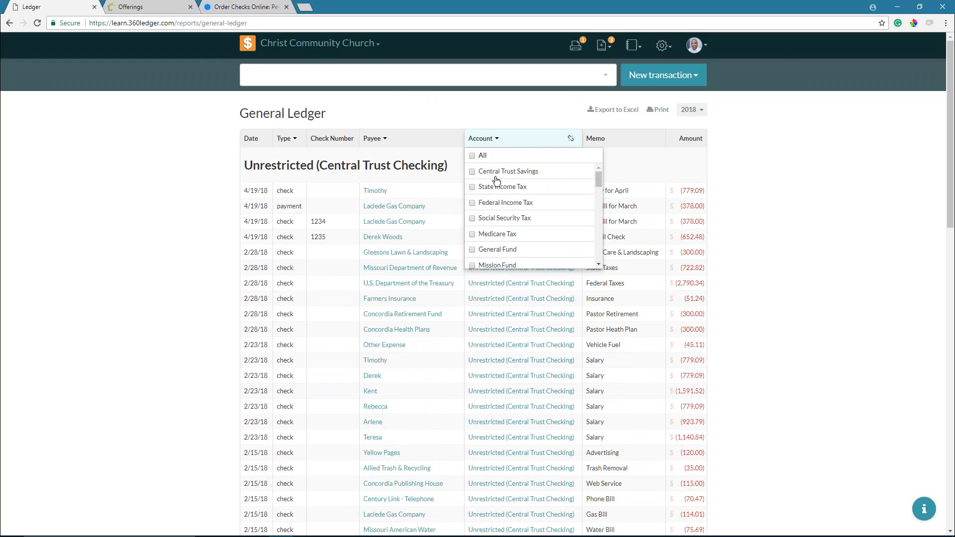
{"action": "scroll", "coordinate": [497, 180], "scroll_direction": "down", "scroll_amount": 5}
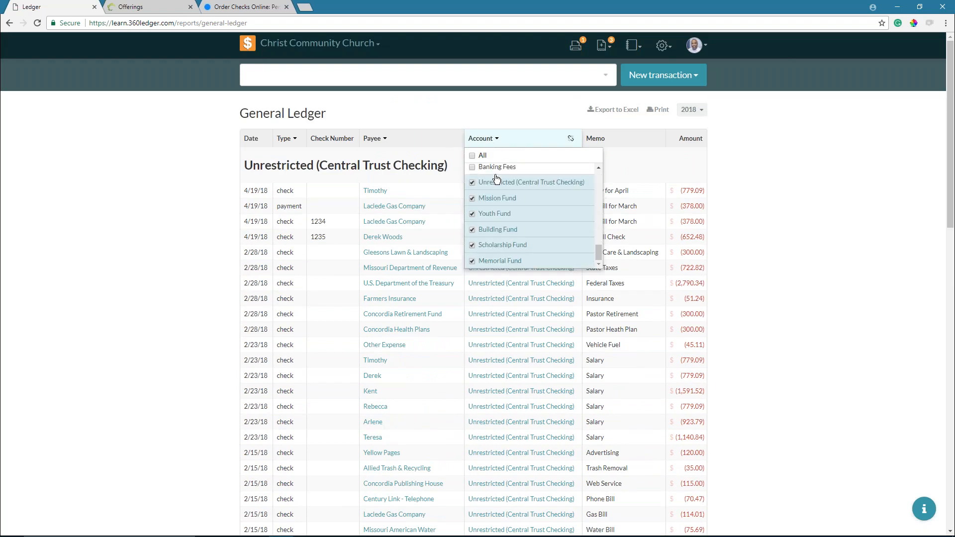
{"action": "scroll", "coordinate": [496, 176], "scroll_direction": "up", "scroll_amount": 5}
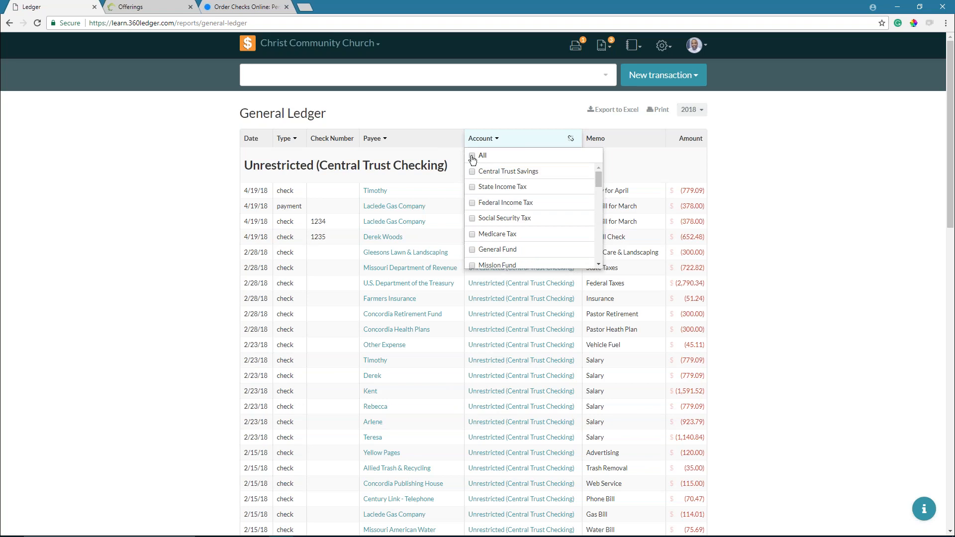
{"action": "left_click", "coordinate": [472, 202]}
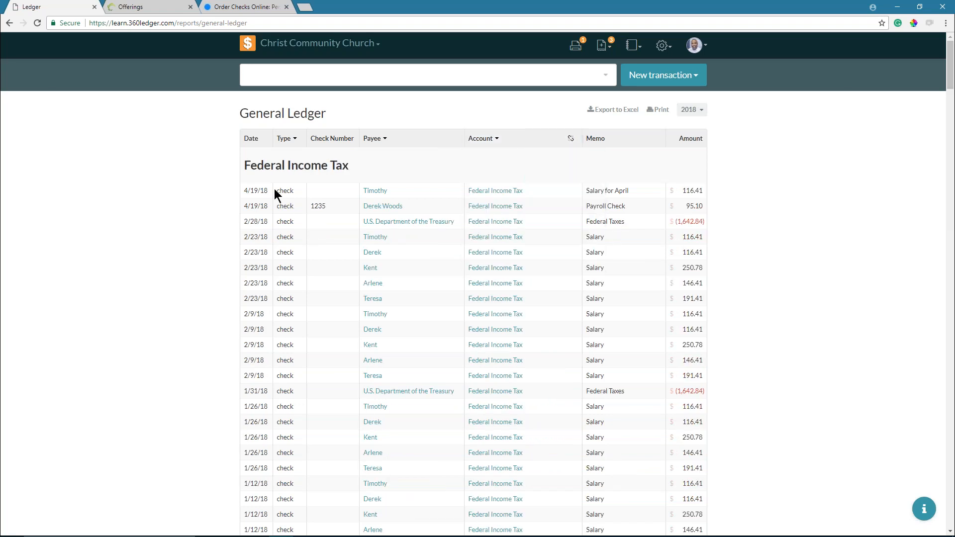
{"action": "scroll", "coordinate": [279, 169], "scroll_direction": "down", "scroll_amount": 7}
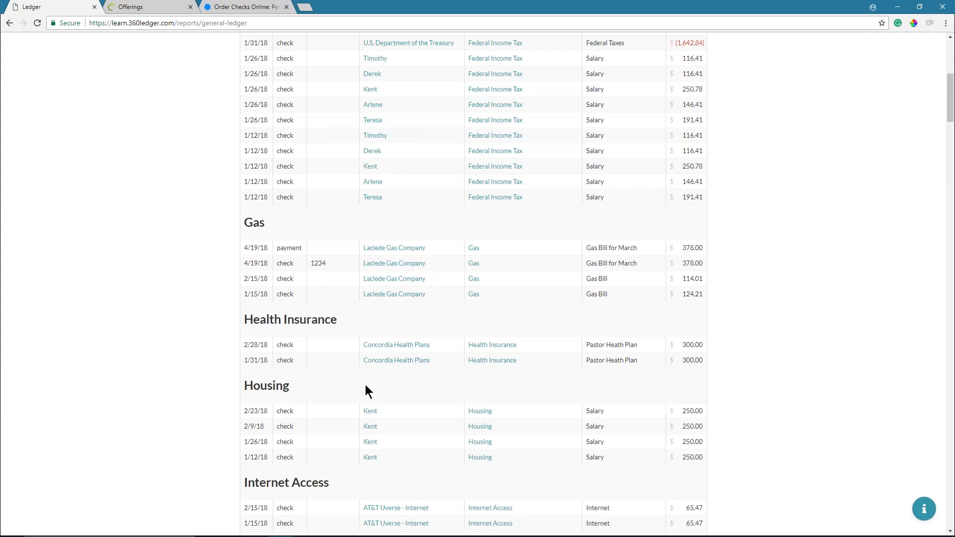
{"action": "scroll", "coordinate": [365, 384], "scroll_direction": "up", "scroll_amount": 1}
{"action": "scroll", "coordinate": [362, 385], "scroll_direction": "up", "scroll_amount": 1}
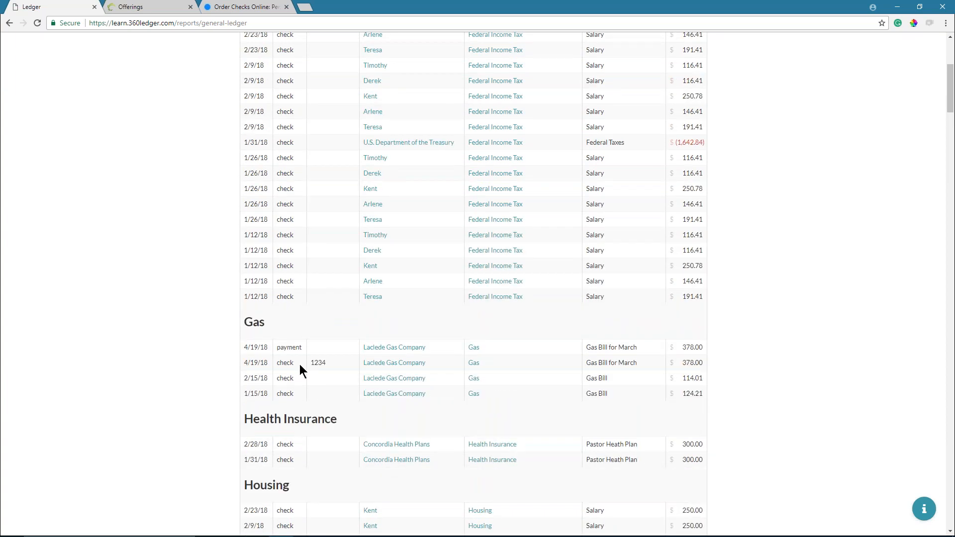
{"action": "scroll", "coordinate": [301, 369], "scroll_direction": "up", "scroll_amount": 5}
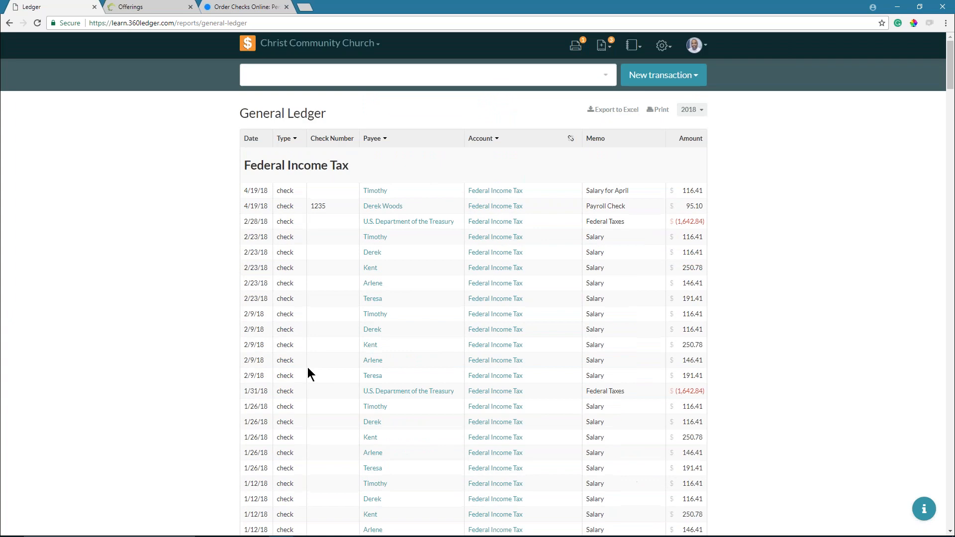
{"action": "left_click", "coordinate": [495, 144]}
- Limit accounts to Unrestricted plus the Mission, Youth, Building, Scholarship and Memorial funds
{"action": "left_click", "coordinate": [475, 157]}
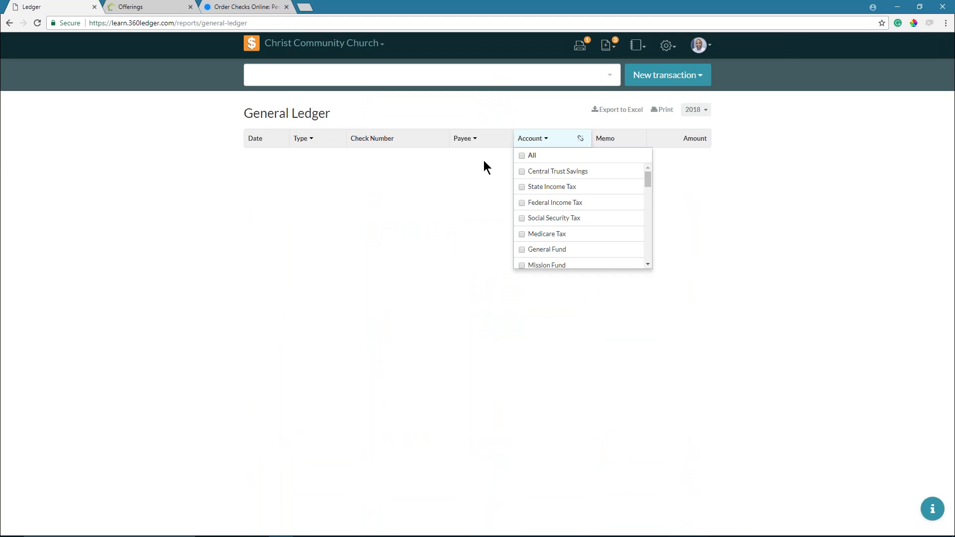
{"action": "scroll", "coordinate": [521, 191], "scroll_direction": "down", "scroll_amount": 5}
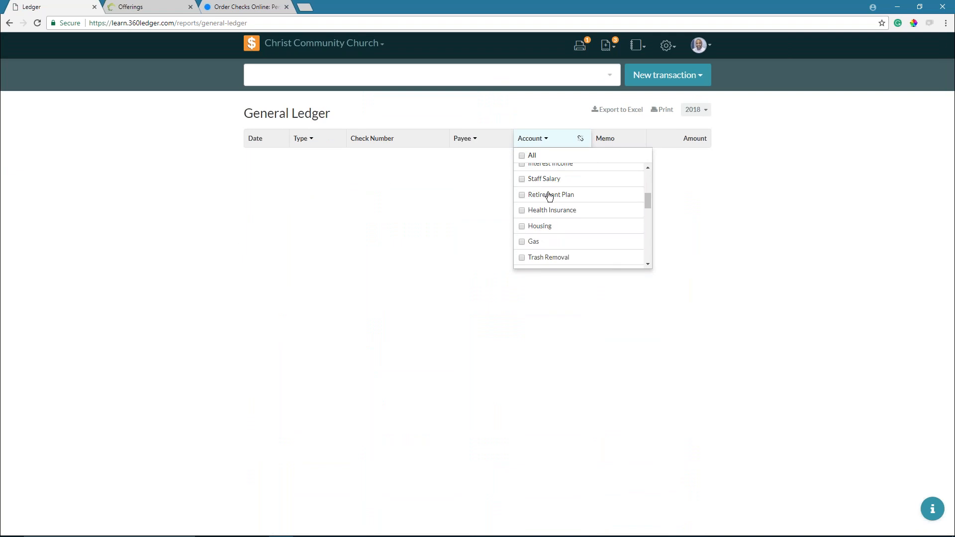
{"action": "scroll", "coordinate": [549, 196], "scroll_direction": "down", "scroll_amount": 1}
{"action": "scroll", "coordinate": [550, 197], "scroll_direction": "up", "scroll_amount": 3}
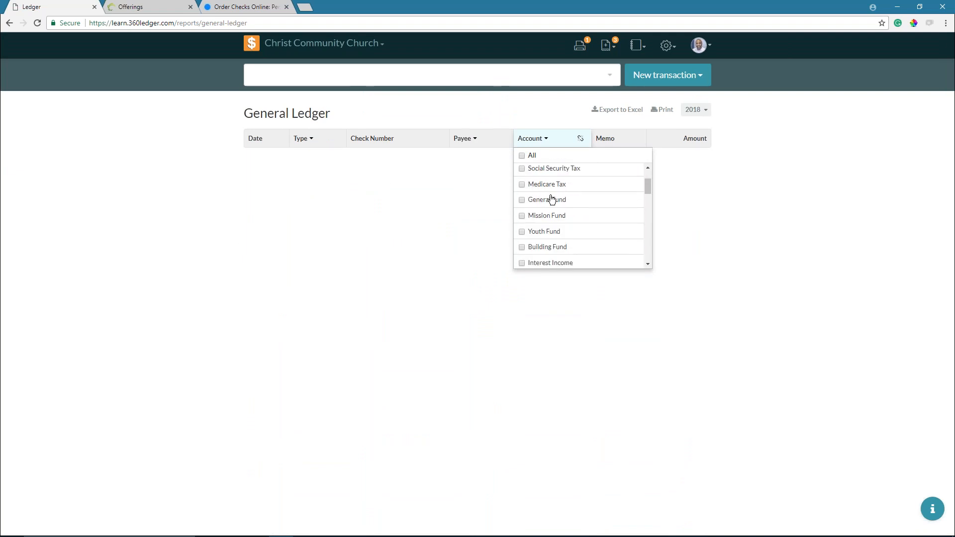
{"action": "scroll", "coordinate": [551, 199], "scroll_direction": "up", "scroll_amount": 1}
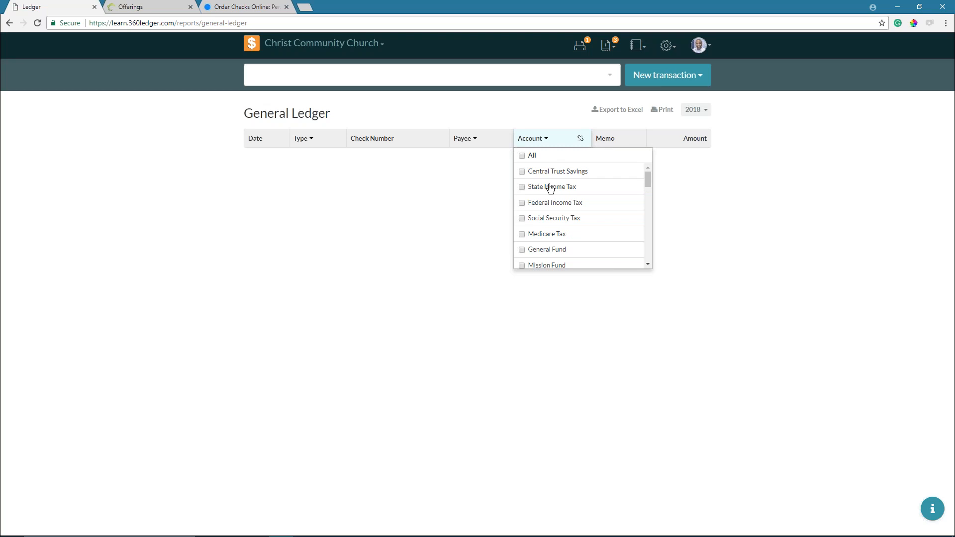
{"action": "scroll", "coordinate": [550, 187], "scroll_direction": "down", "scroll_amount": 1}
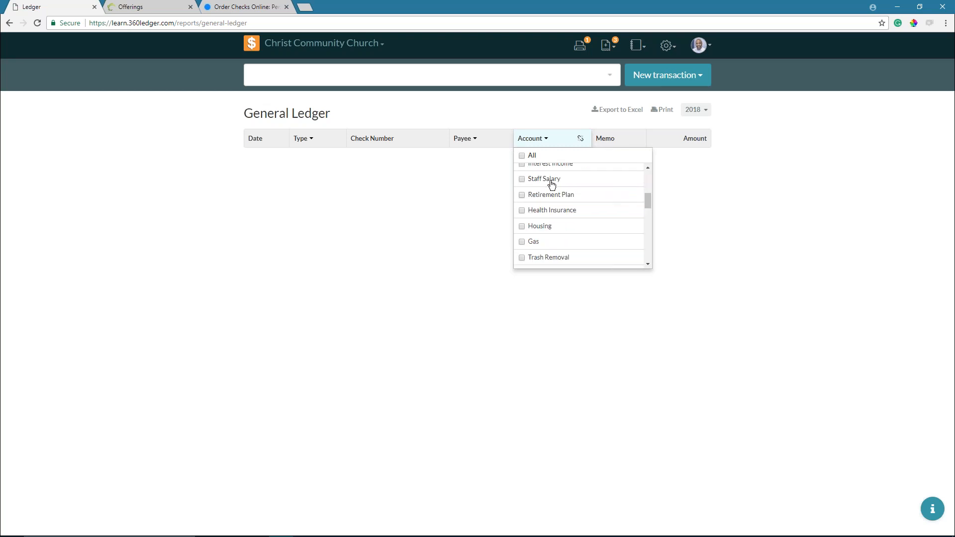
{"action": "scroll", "coordinate": [548, 184], "scroll_direction": "down", "scroll_amount": 3}
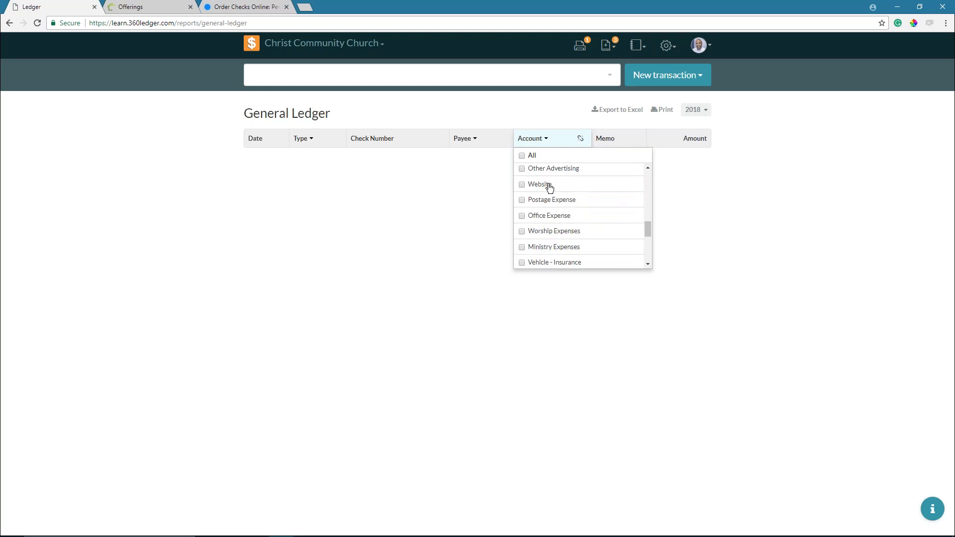
{"action": "scroll", "coordinate": [550, 187], "scroll_direction": "down", "scroll_amount": 1}
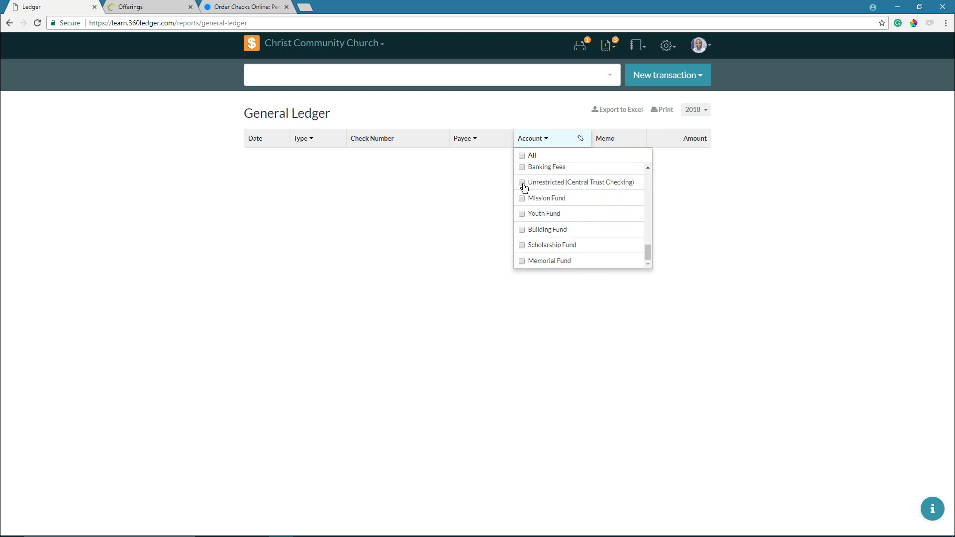
{"action": "left_click", "coordinate": [522, 186]}
{"action": "left_click", "coordinate": [481, 199]}
{"action": "left_click", "coordinate": [482, 214]}
{"action": "left_click", "coordinate": [486, 230]}
{"action": "left_click", "coordinate": [485, 245]}
{"action": "left_click", "coordinate": [488, 261]}
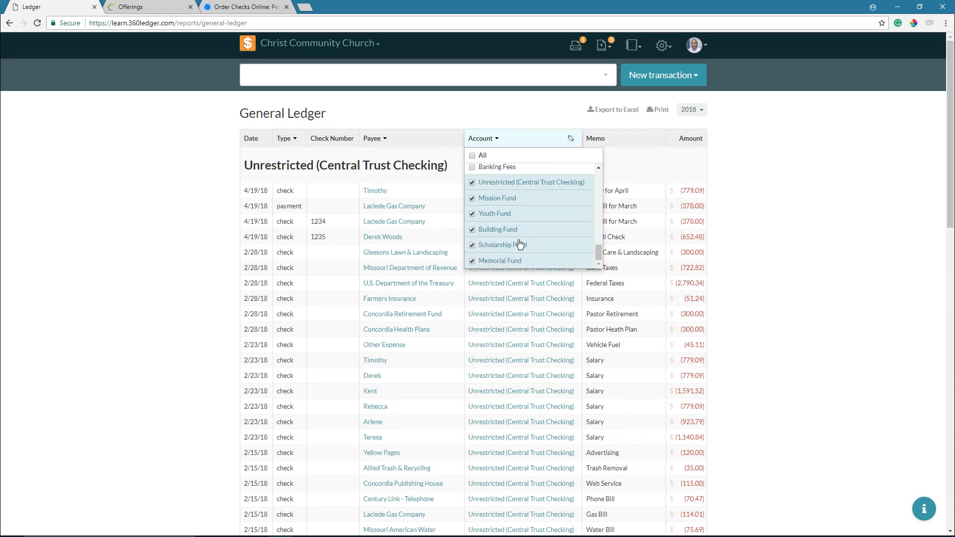
{"action": "left_click", "coordinate": [180, 188]}
- Restrict the Type filter to deposits only and recheck both filter selections
{"action": "left_click", "coordinate": [286, 140]}
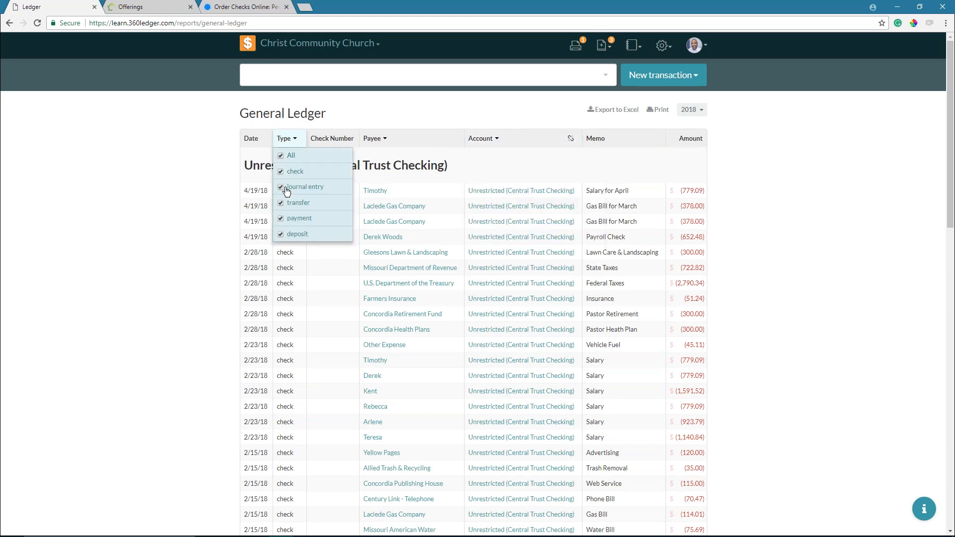
{"action": "left_click", "coordinate": [285, 156]}
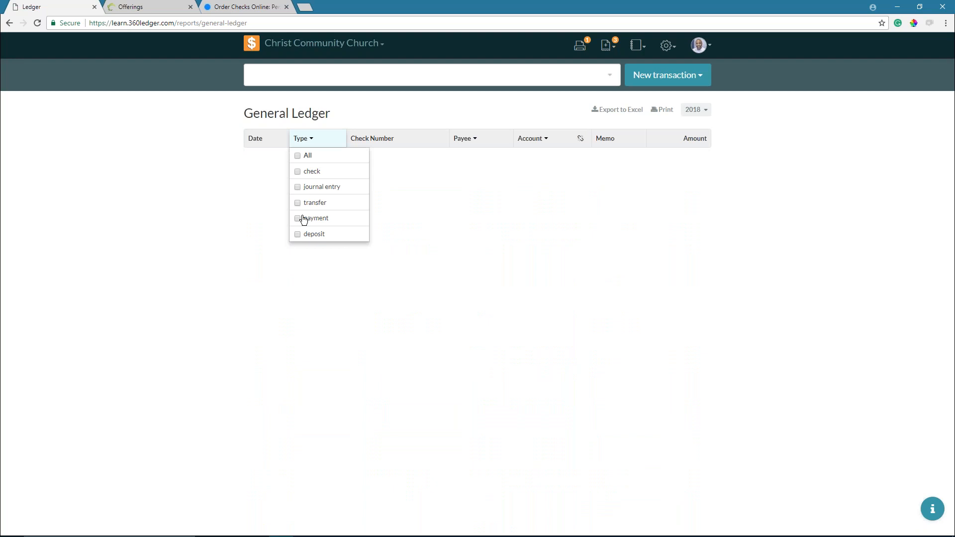
{"action": "left_click", "coordinate": [301, 234]}
{"action": "left_click", "coordinate": [180, 218]}
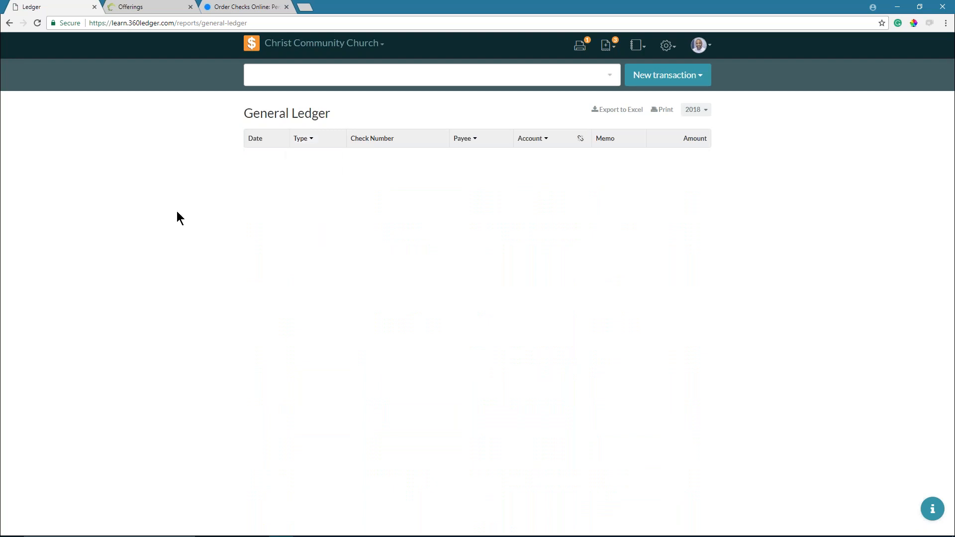
{"action": "left_click", "coordinate": [542, 143]}
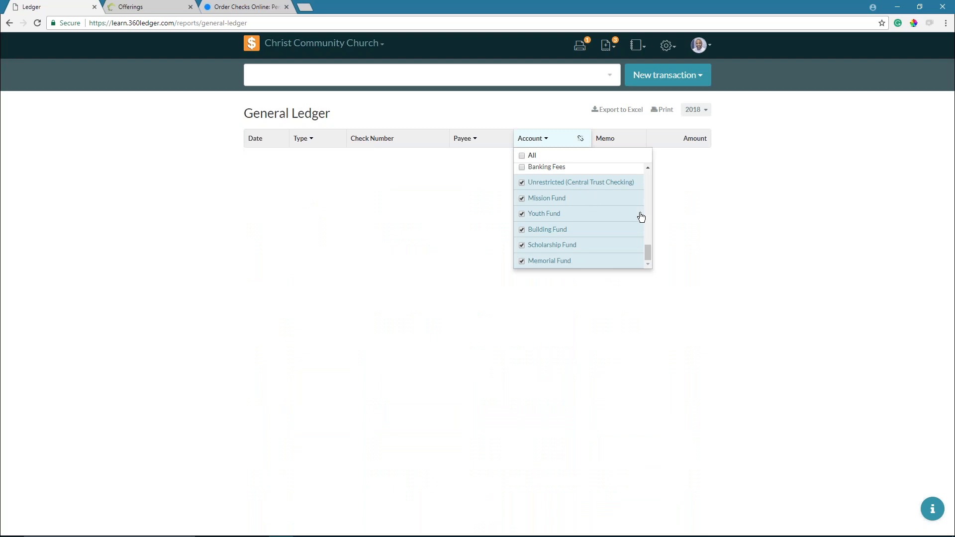
{"action": "left_click_drag", "start_coordinate": [648, 247], "coordinate": [652, 170]}
{"action": "left_click", "coordinate": [503, 164]}
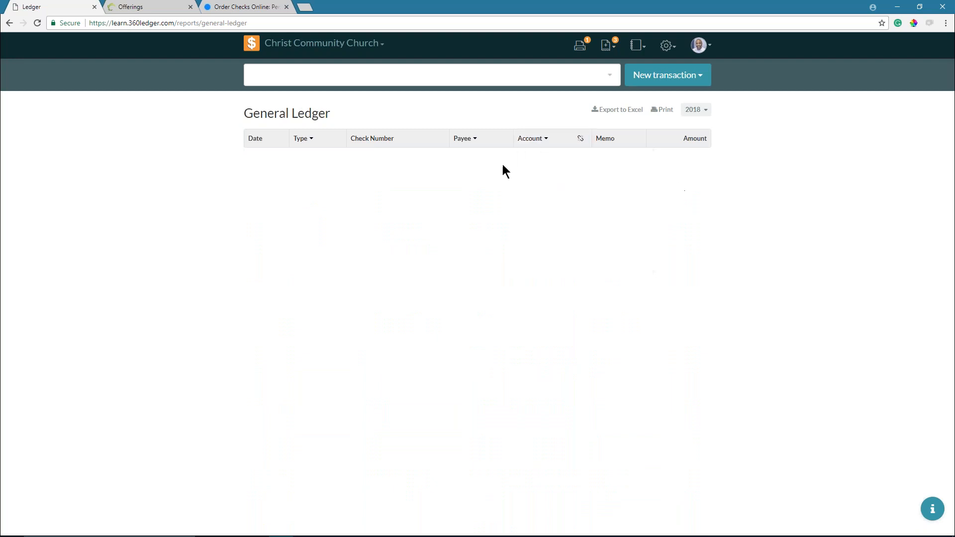
{"action": "left_click", "coordinate": [311, 140]}
{"action": "left_click", "coordinate": [311, 140]}
- Include transactions with no payee ('---') in the Payee filter
{"action": "left_click", "coordinate": [472, 139]}
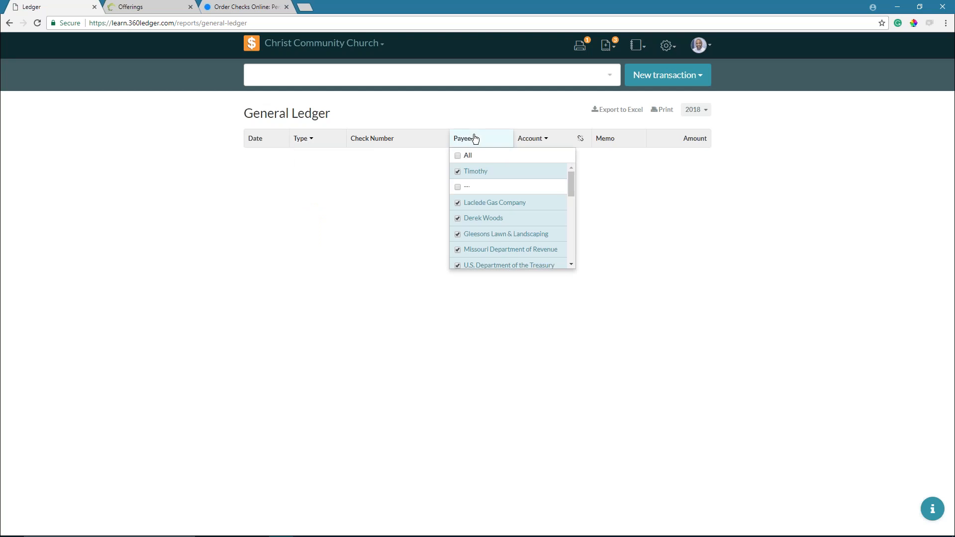
{"action": "left_click", "coordinate": [458, 188]}
{"action": "left_click", "coordinate": [392, 140]}
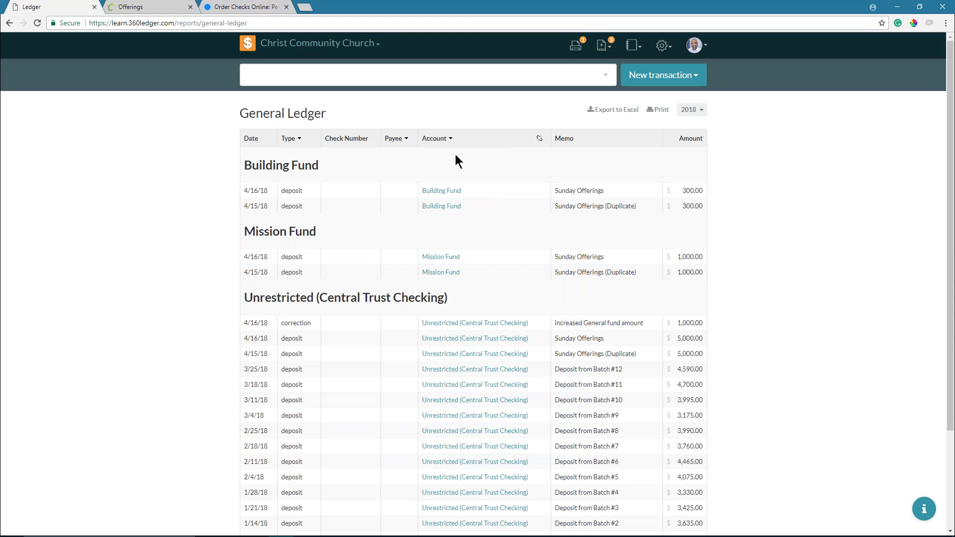
{"action": "scroll", "coordinate": [455, 159], "scroll_direction": "down", "scroll_amount": 3}
{"action": "scroll", "coordinate": [458, 234], "scroll_direction": "up", "scroll_amount": 3}
{"action": "scroll", "coordinate": [450, 234], "scroll_direction": "down", "scroll_amount": 3}
{"action": "scroll", "coordinate": [451, 235], "scroll_direction": "up", "scroll_amount": 3}
{"action": "left_click", "coordinate": [292, 139]}
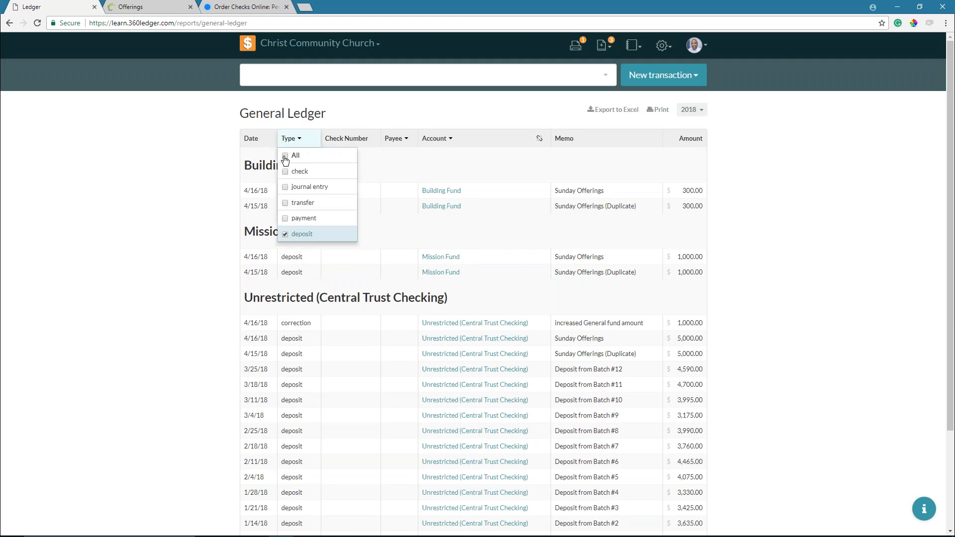
- Reset the Type and Account filters to All and remove the account grouping
{"action": "left_click", "coordinate": [380, 148]}
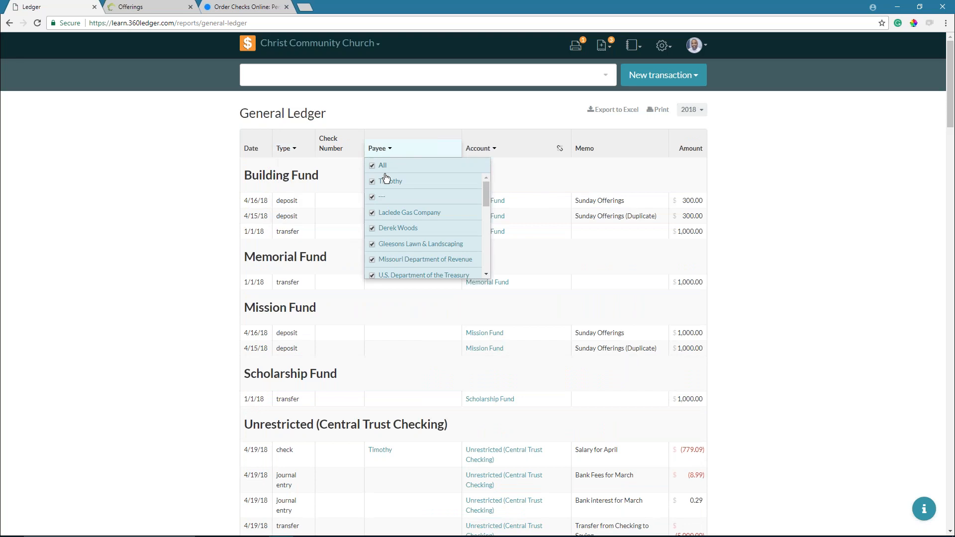
{"action": "left_click", "coordinate": [489, 149]}
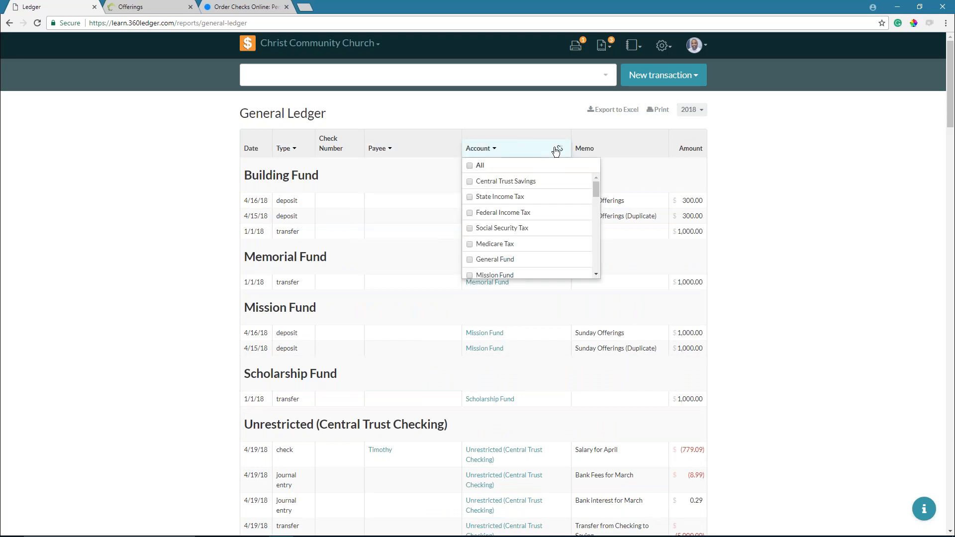
{"action": "left_click", "coordinate": [491, 159]}
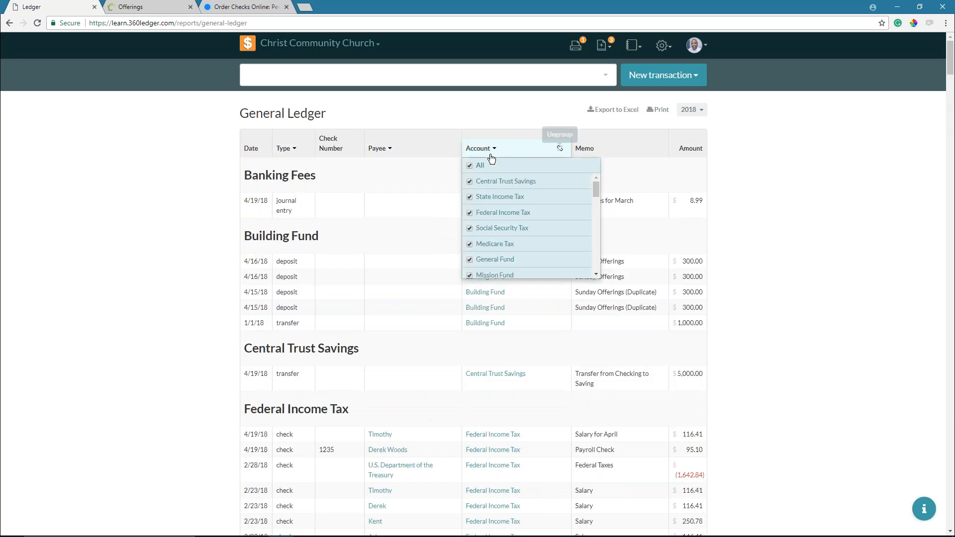
{"action": "left_click", "coordinate": [560, 150]}
{"action": "scroll", "coordinate": [341, 196], "scroll_direction": "down", "scroll_amount": 1}
{"action": "scroll", "coordinate": [342, 222], "scroll_direction": "down", "scroll_amount": 10}
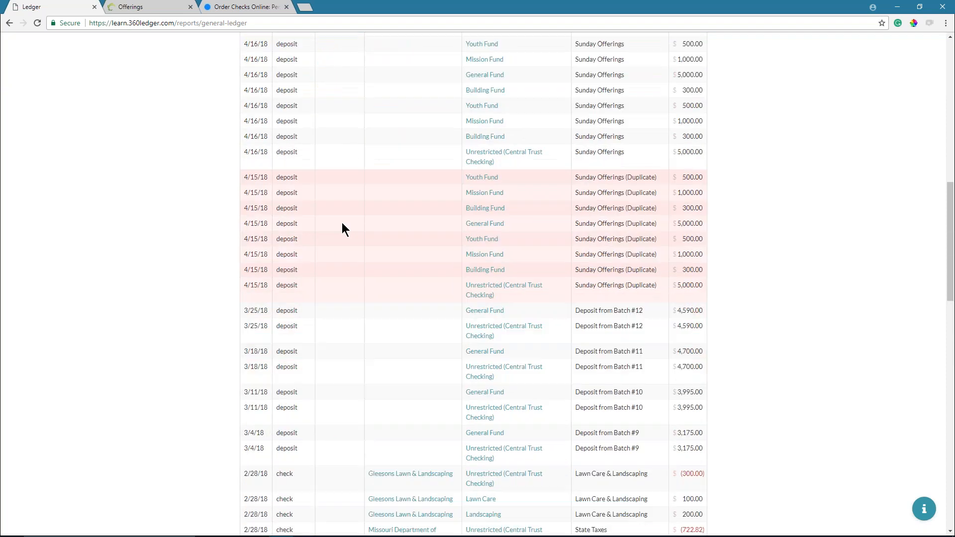
{"action": "scroll", "coordinate": [345, 222], "scroll_direction": "up", "scroll_amount": 1}
{"action": "scroll", "coordinate": [347, 222], "scroll_direction": "up", "scroll_amount": 5}
{"action": "scroll", "coordinate": [348, 221], "scroll_direction": "up", "scroll_amount": 6}
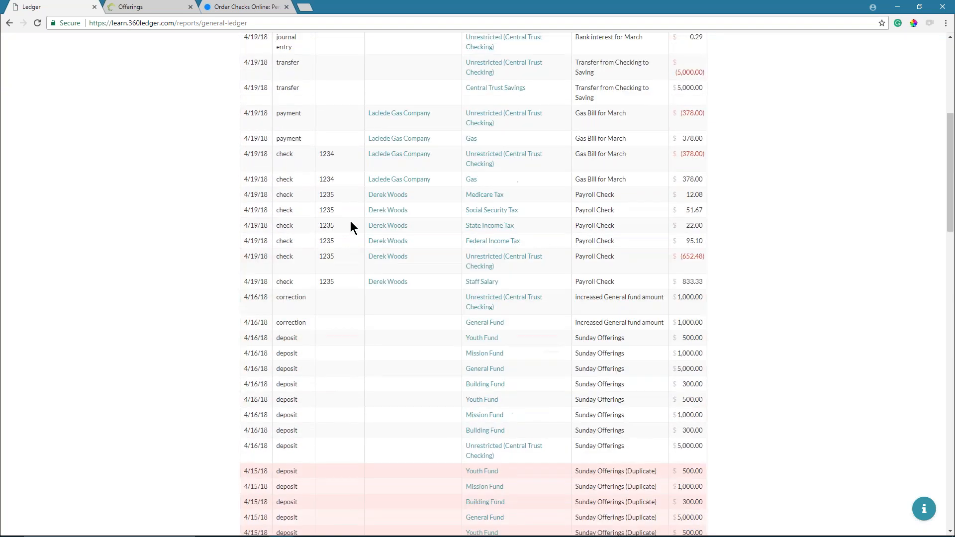
- Filter the ungrouped ledger to deposit transactions only
{"action": "left_click", "coordinate": [294, 149]}
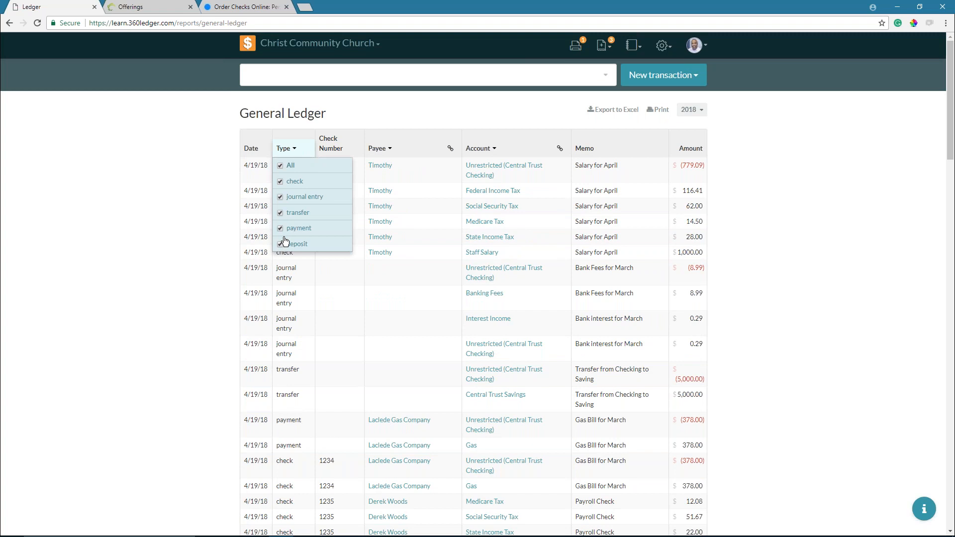
{"action": "left_click", "coordinate": [290, 166]}
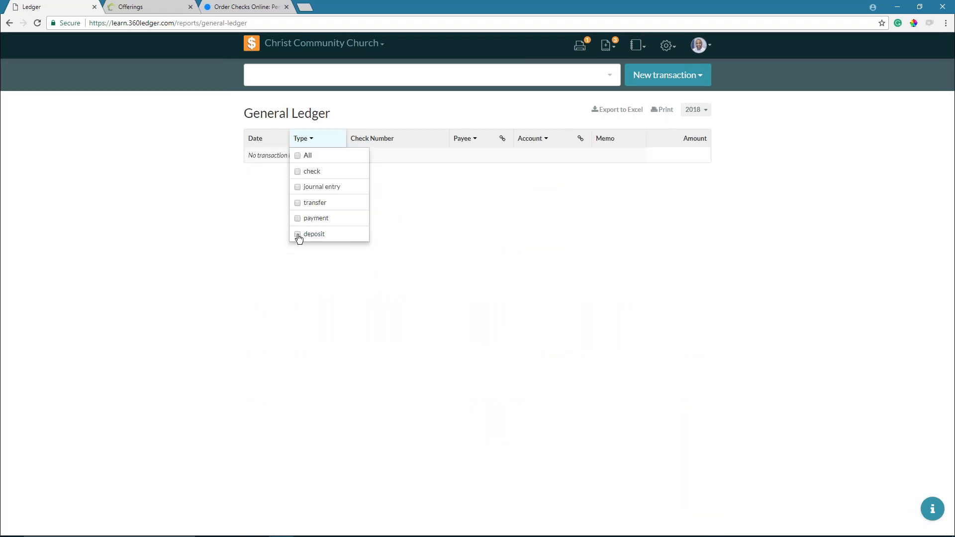
{"action": "left_click", "coordinate": [297, 234]}
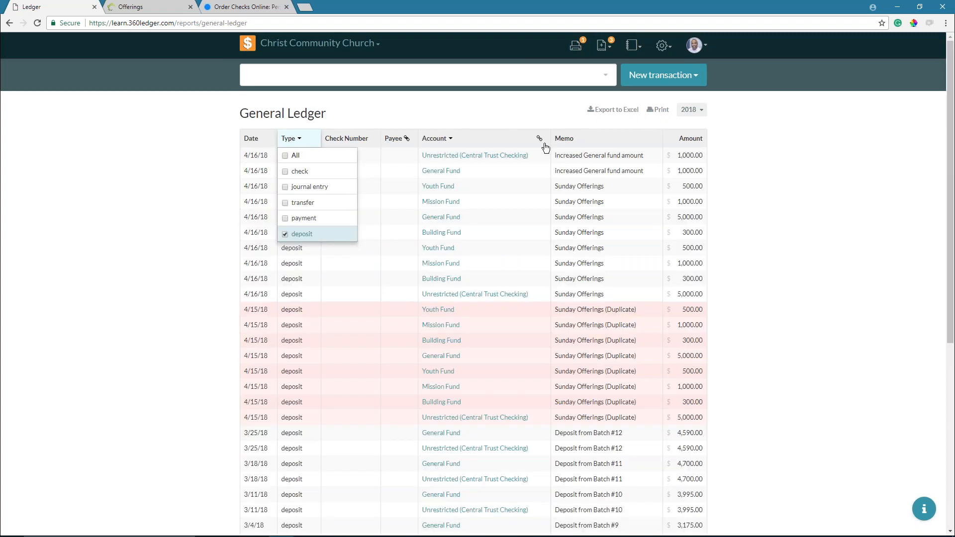
{"action": "left_click", "coordinate": [516, 108]}
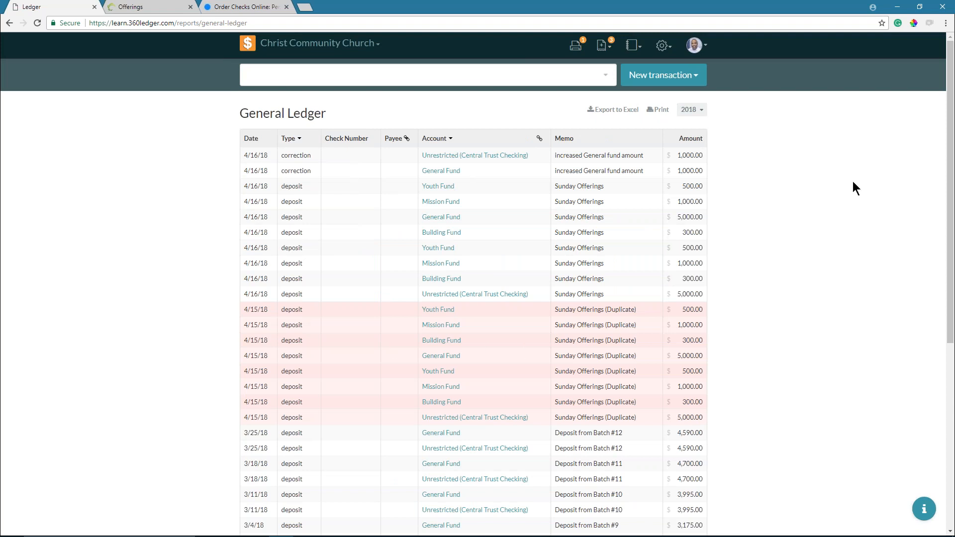
- Export the ledger to Excel and open general-ledger (2).xlsx full-screen
{"action": "left_click", "coordinate": [613, 110]}
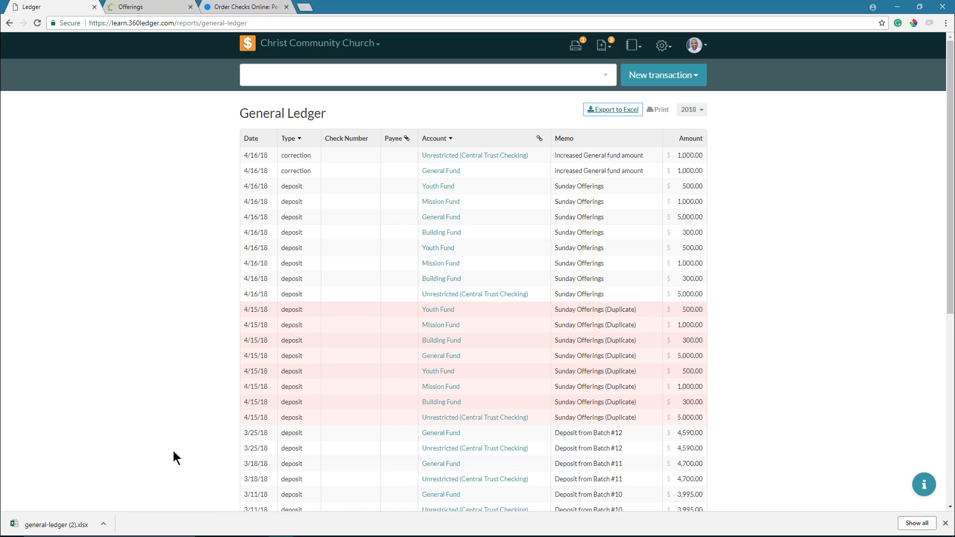
{"action": "left_click", "coordinate": [43, 524]}
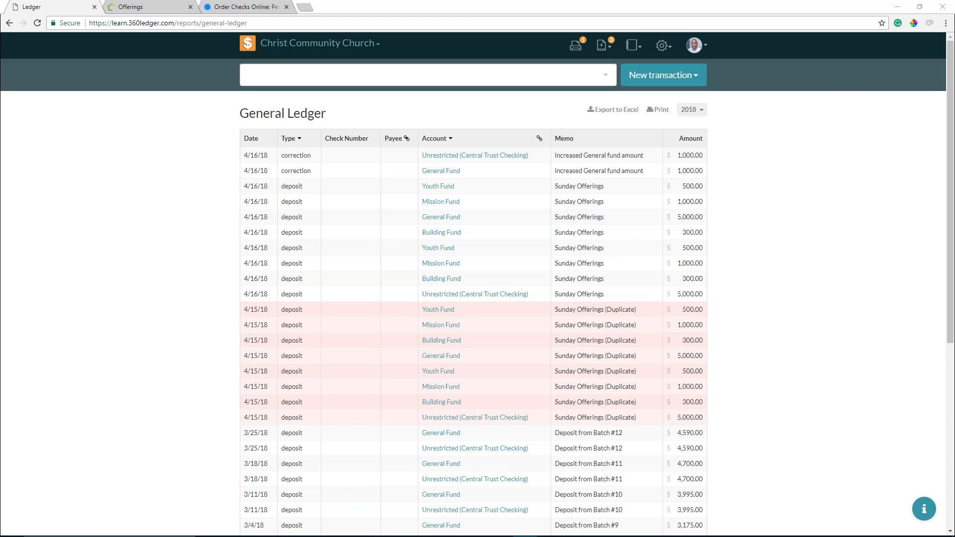
{"action": "left_click_drag", "start_coordinate": [413, 350], "coordinate": [518, 1]}
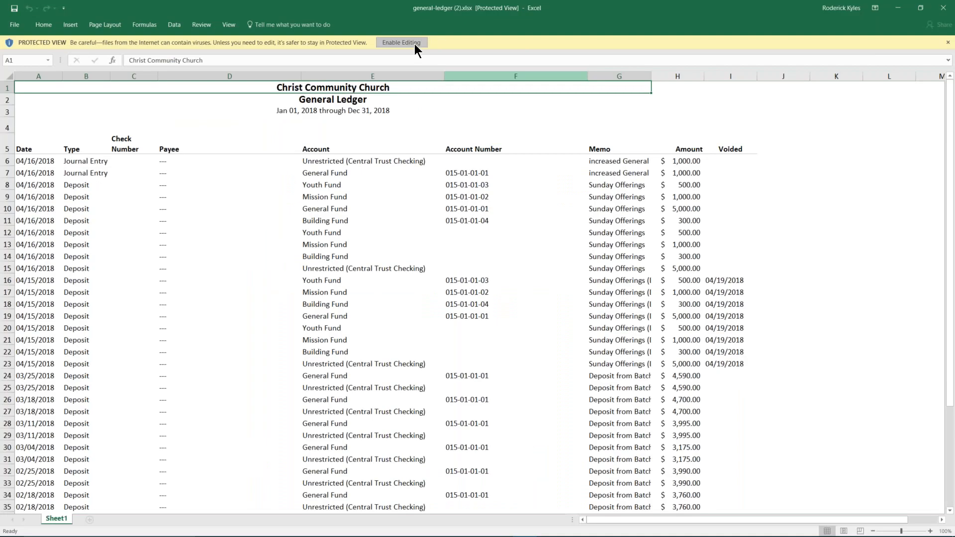
- Enable editing and delete the voided 4/15/2018 duplicate deposit rows 16–23
{"action": "left_click", "coordinate": [414, 43]}
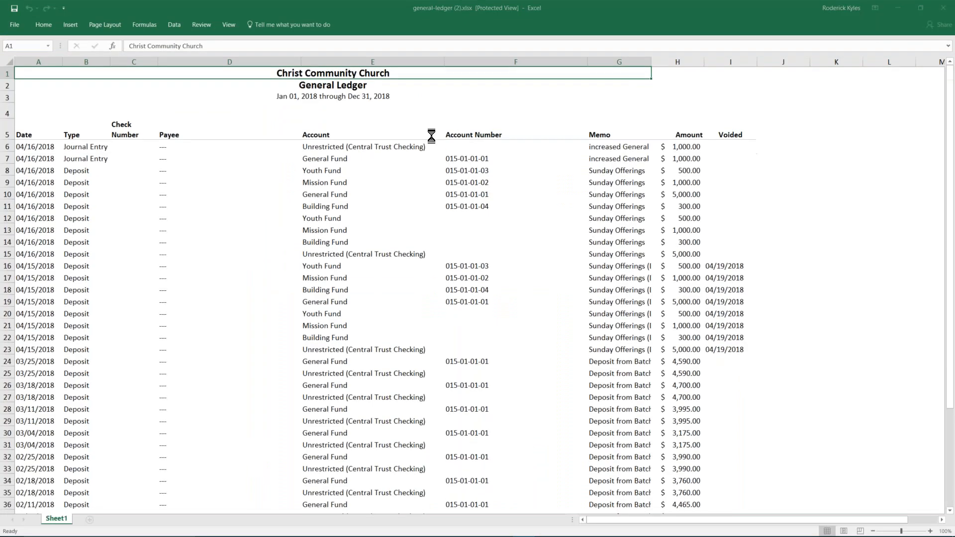
{"action": "left_click", "coordinate": [272, 240]}
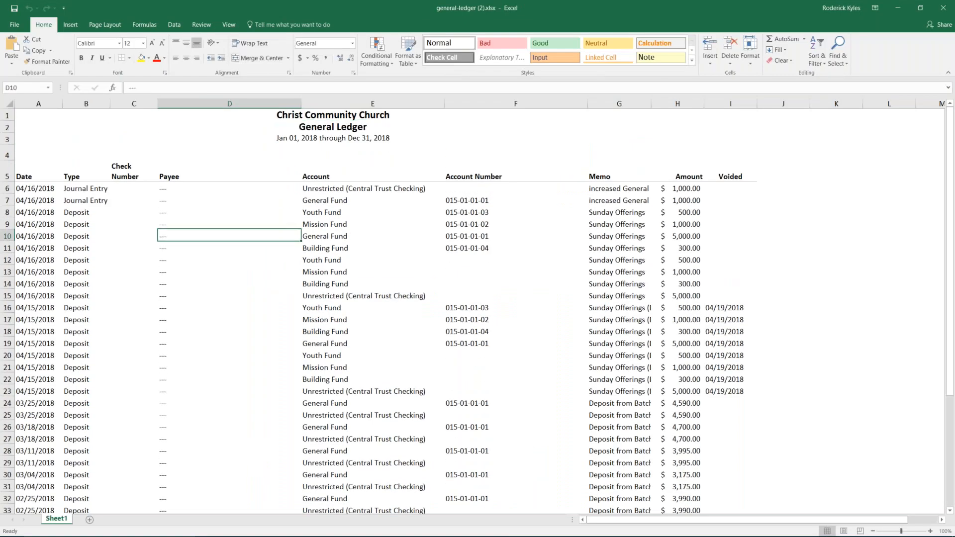
{"action": "left_click", "coordinate": [736, 307]}
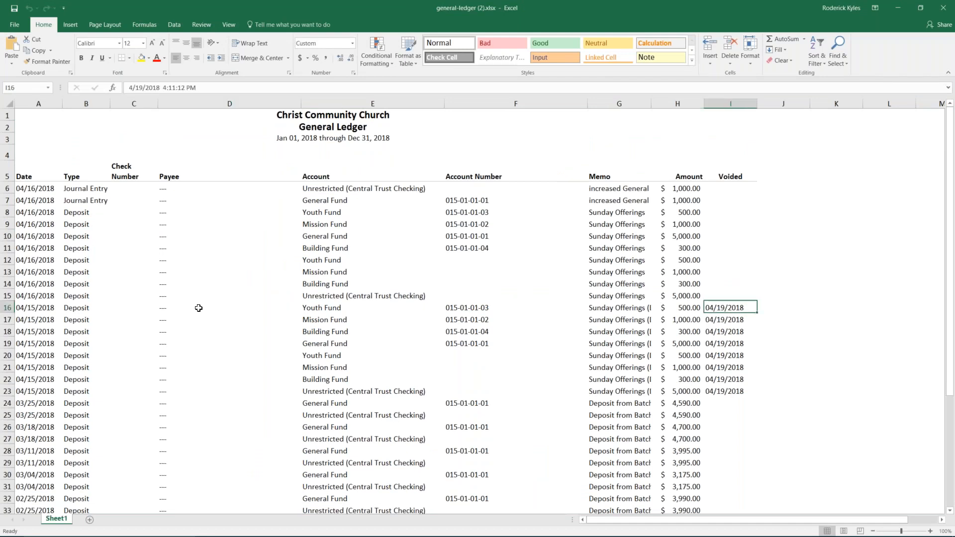
{"action": "left_click_drag", "start_coordinate": [7, 308], "coordinate": [8, 392]}
{"action": "right_click", "coordinate": [168, 345]}
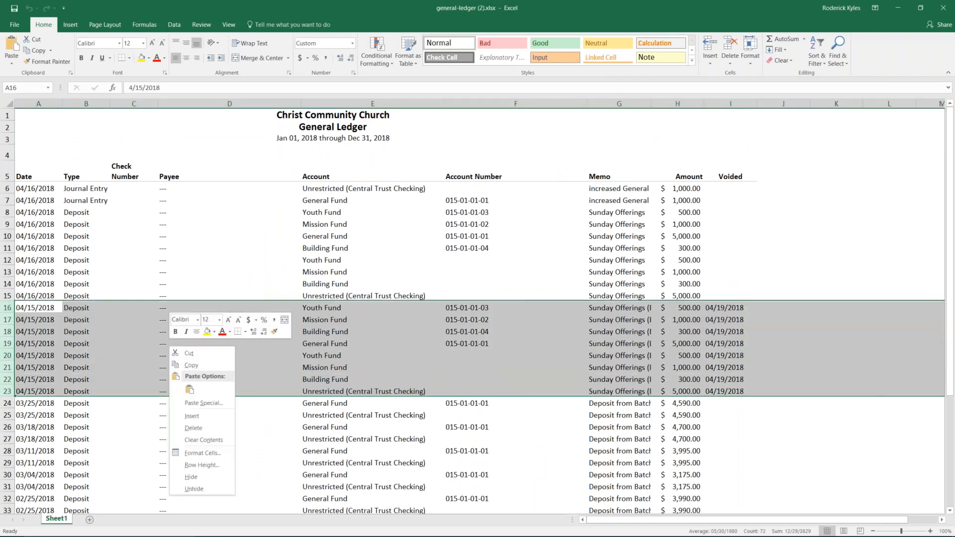
{"action": "left_click", "coordinate": [213, 428]}
{"action": "left_click", "coordinate": [230, 247]}
- Narrow Payee column D, then close the workbook without saving
{"action": "left_click_drag", "start_coordinate": [301, 103], "coordinate": [244, 102]}
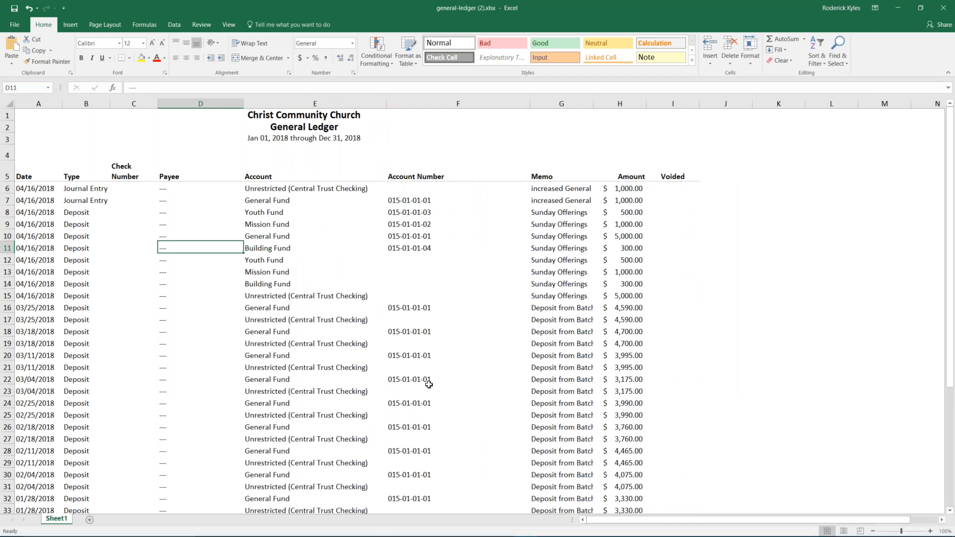
{"action": "left_click", "coordinate": [333, 269]}
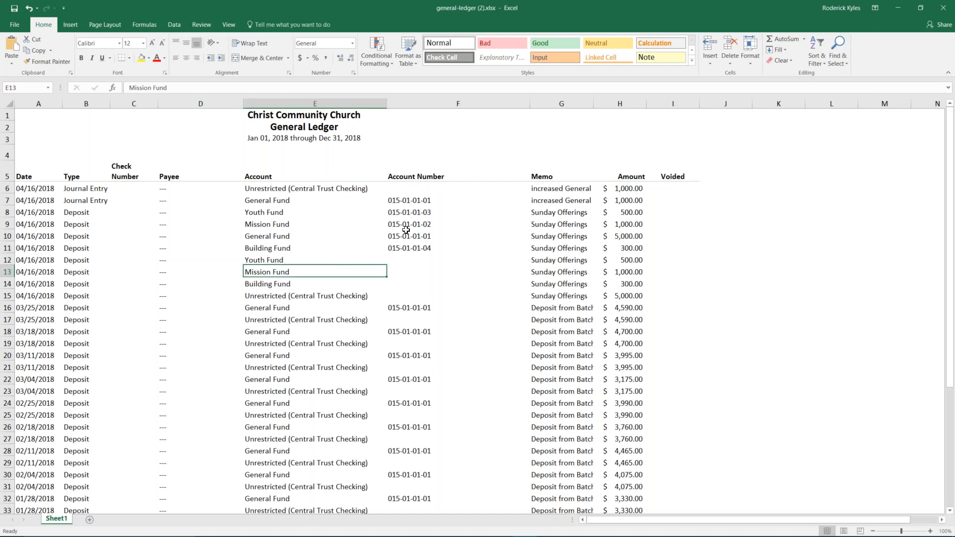
{"action": "left_click", "coordinate": [81, 128]}
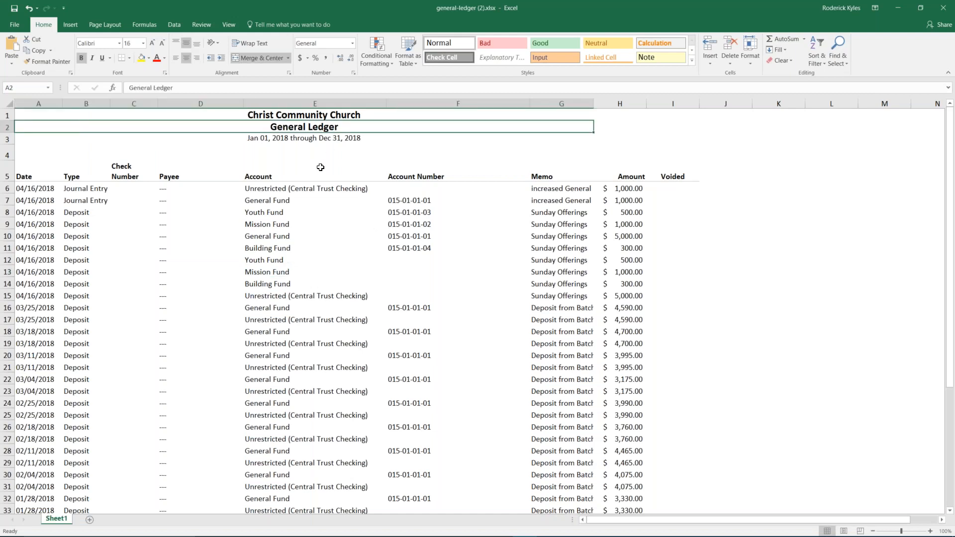
{"action": "left_click", "coordinate": [948, 8]}
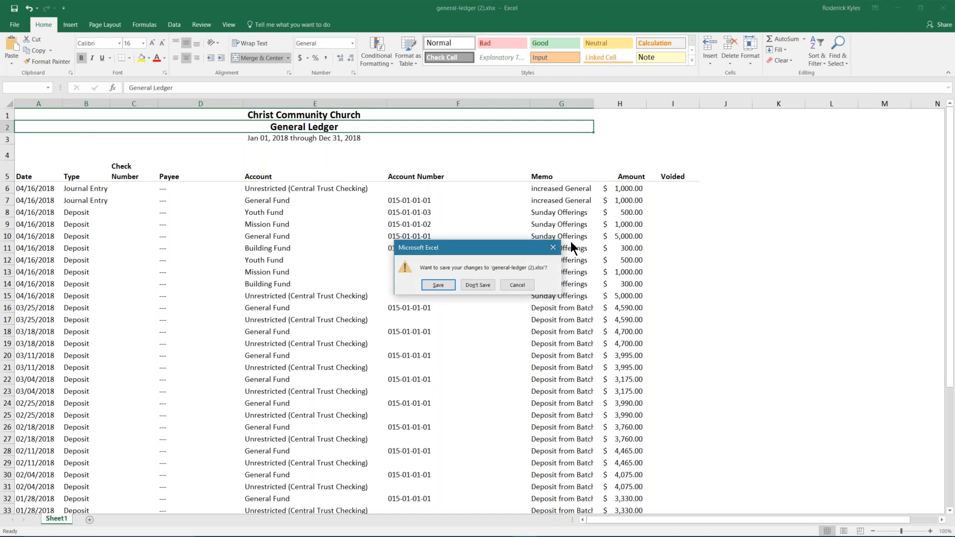
{"action": "left_click", "coordinate": [476, 285]}
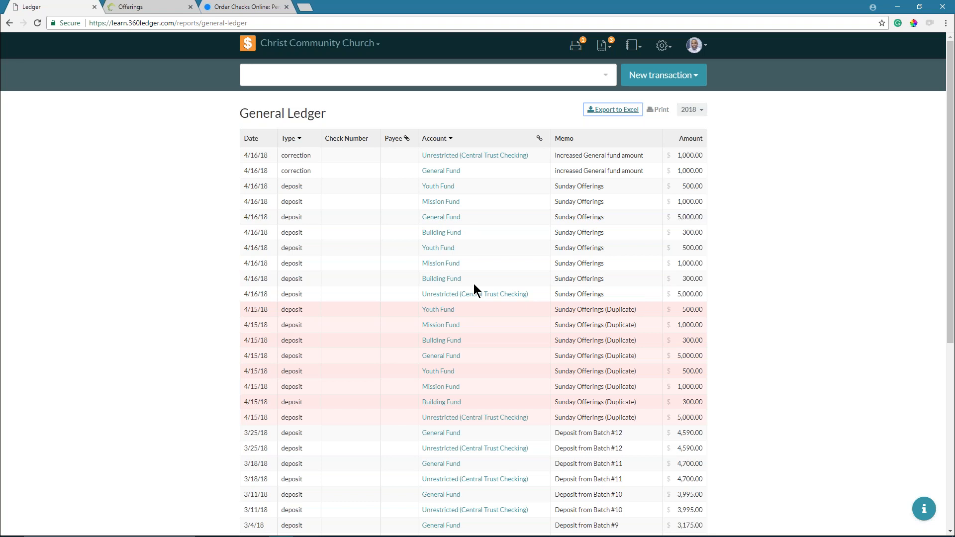
- Start printing the deposit-filtered General Ledger, then cancel the print dialog
{"action": "left_click", "coordinate": [659, 110]}
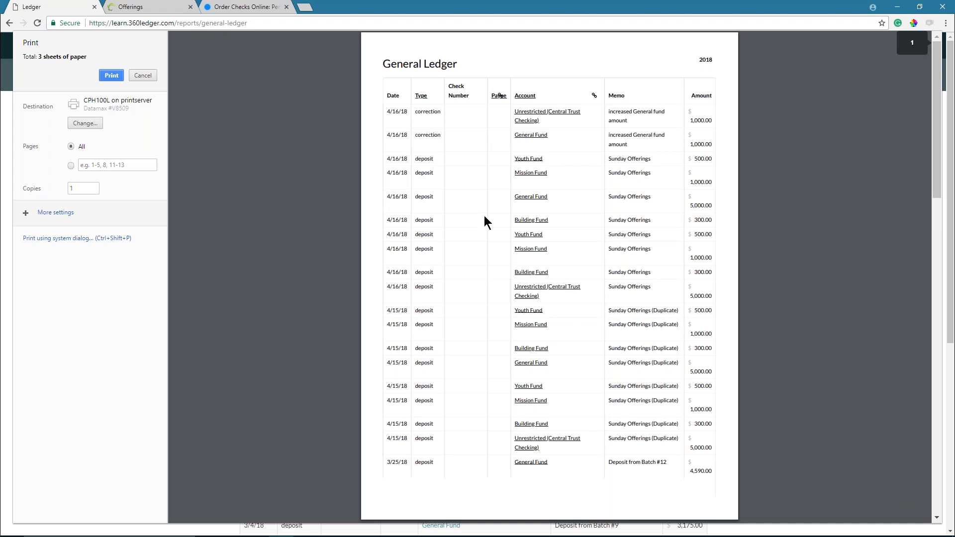
{"action": "scroll", "coordinate": [481, 217], "scroll_direction": "down", "scroll_amount": 9}
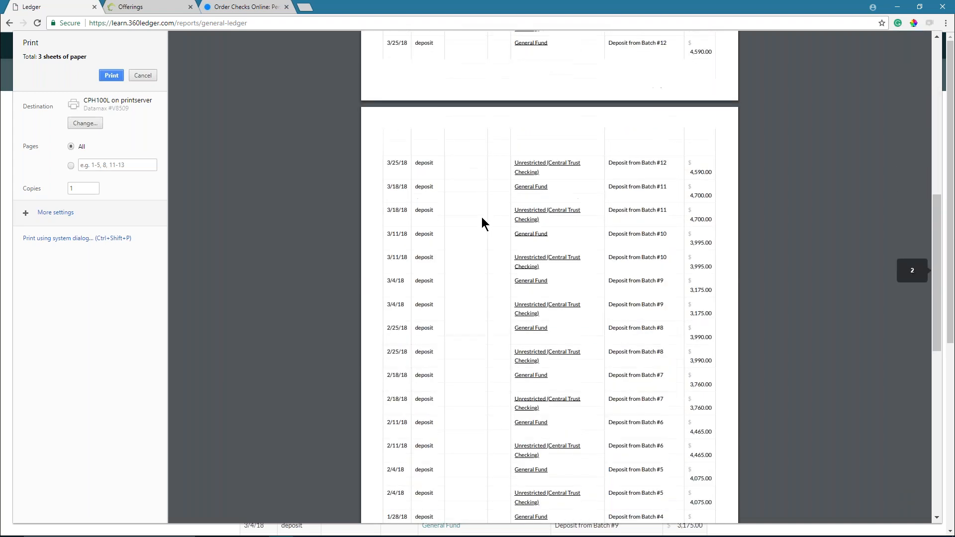
{"action": "scroll", "coordinate": [431, 179], "scroll_direction": "up", "scroll_amount": 2}
{"action": "left_click", "coordinate": [143, 75]}
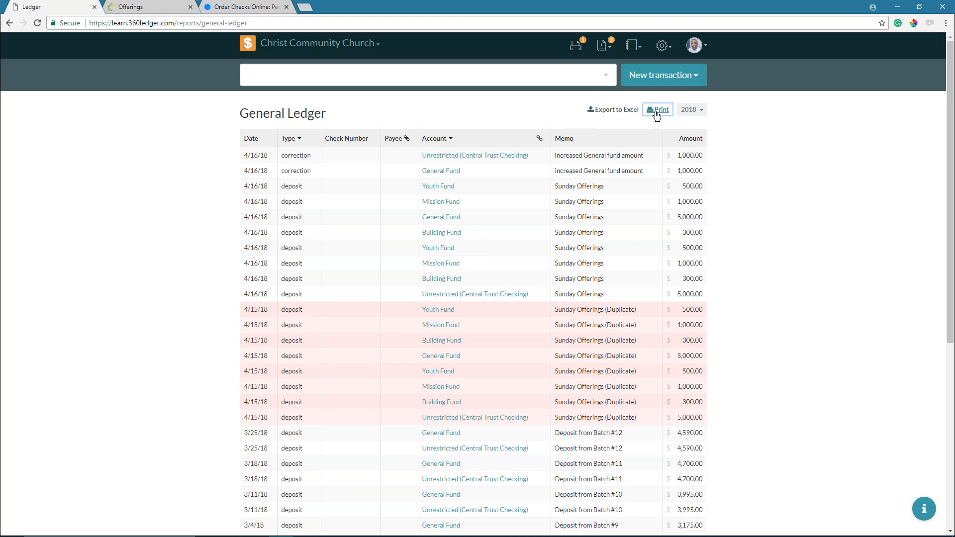
- Set the General Ledger's start date to 01/15/2018
{"action": "left_click", "coordinate": [689, 110]}
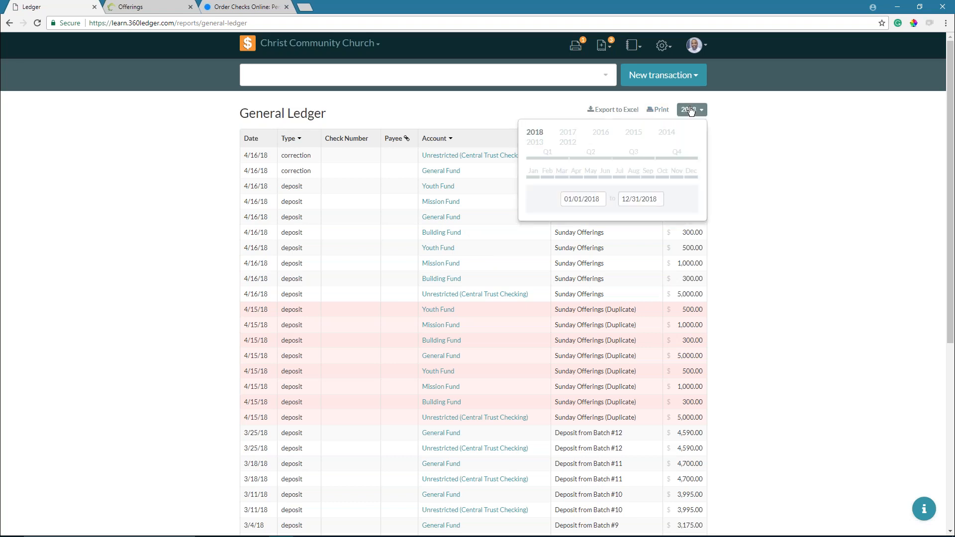
{"action": "left_click", "coordinate": [546, 153]}
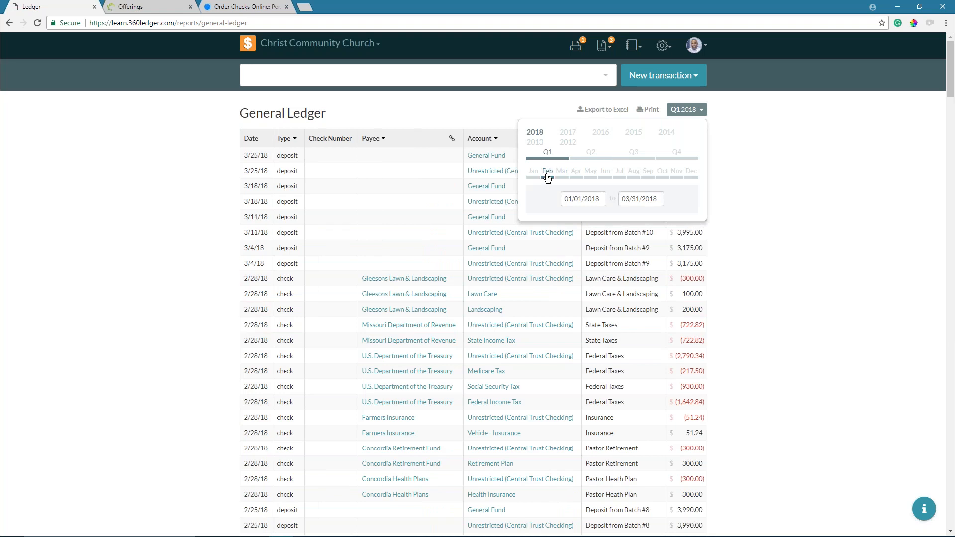
{"action": "left_click", "coordinate": [548, 175]}
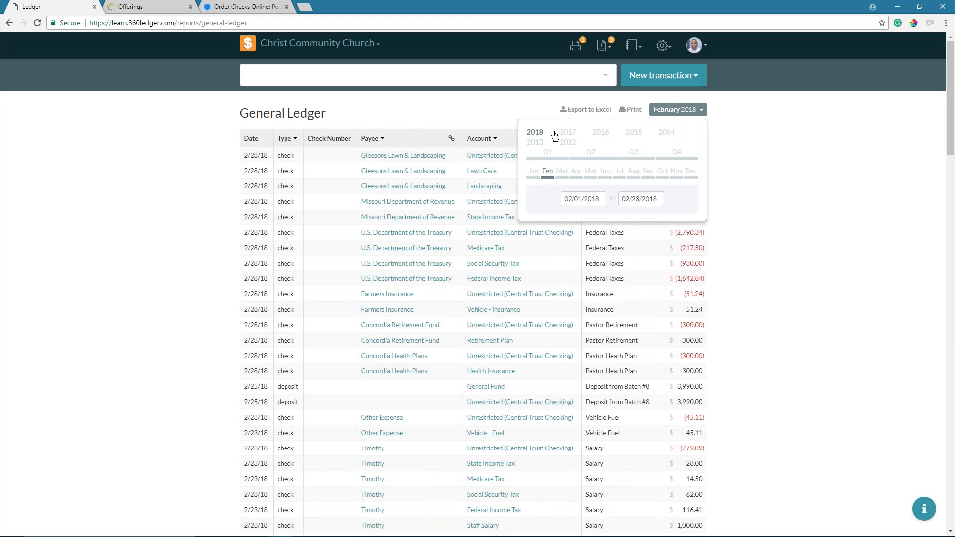
{"action": "left_click", "coordinate": [577, 202]}
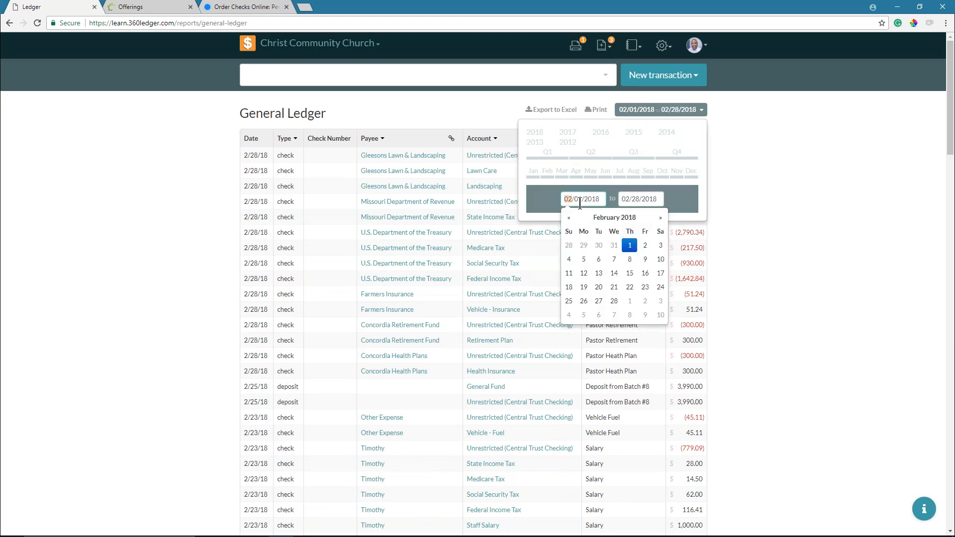
{"action": "type", "text": "1"}
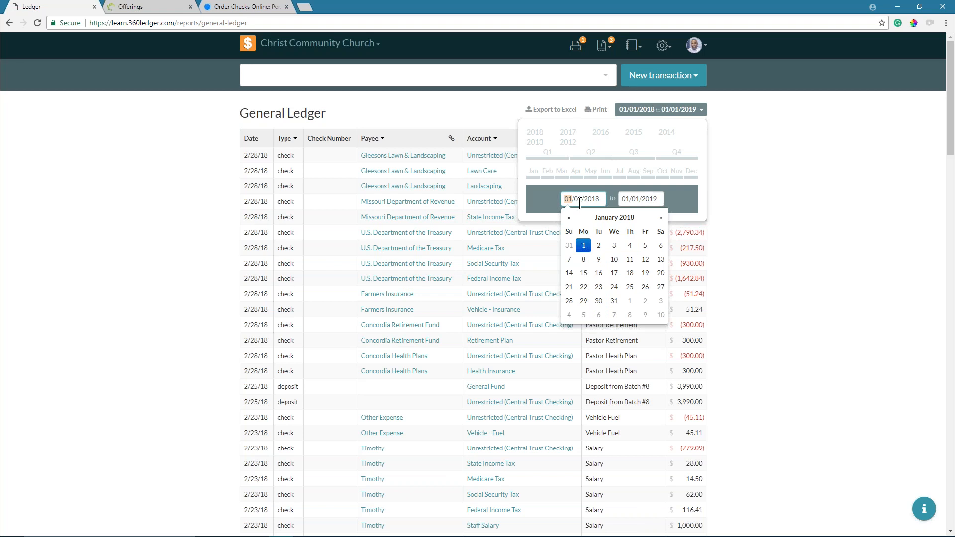
{"action": "left_click", "coordinate": [580, 200]}
{"action": "type", "text": "15"}
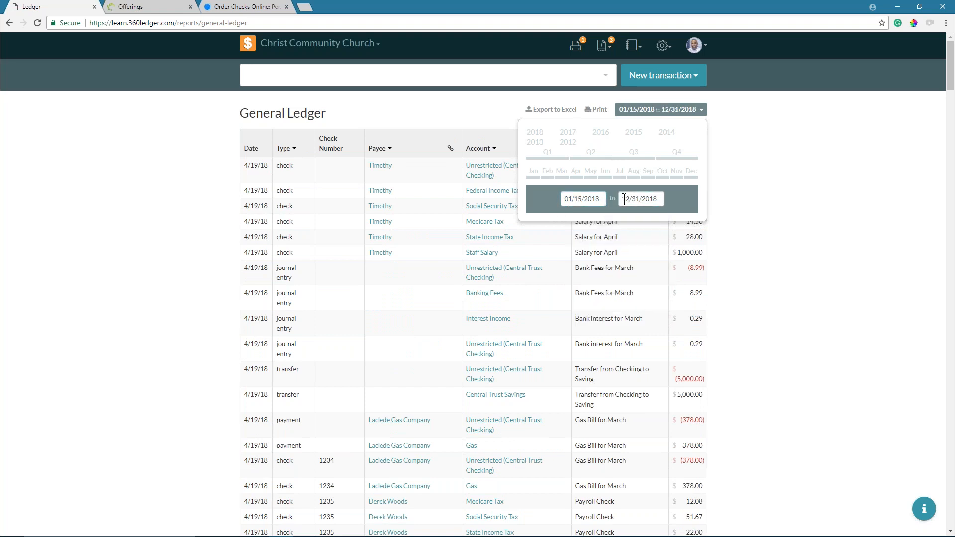
- Set the end date to June 5, 2018 and close the date-range picker
{"action": "left_click", "coordinate": [635, 200]}
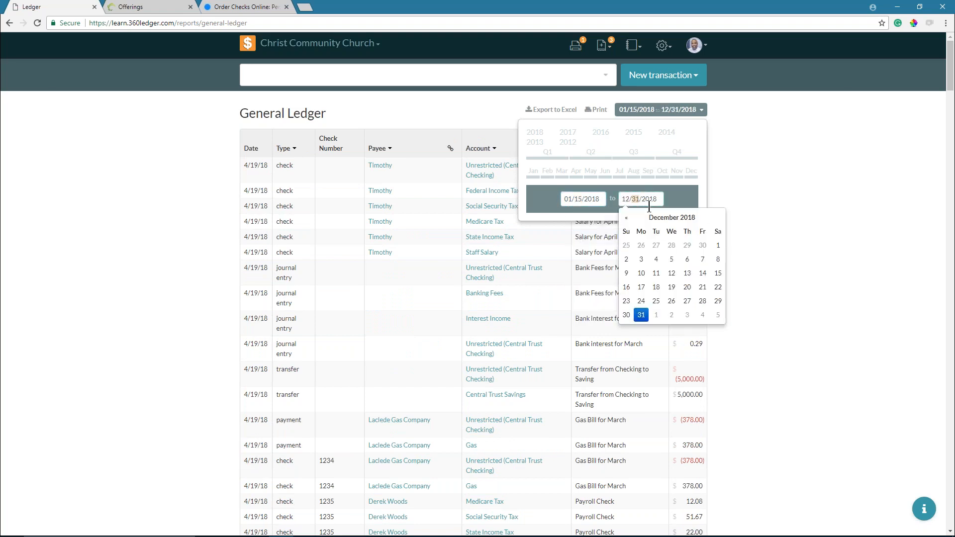
{"action": "left_click", "coordinate": [662, 218]}
{"action": "left_click", "coordinate": [658, 268]}
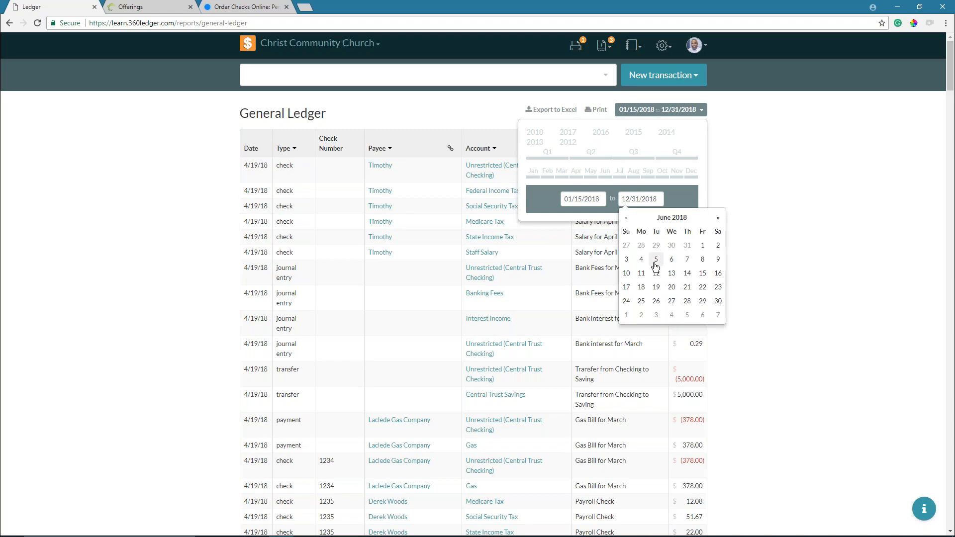
{"action": "left_click", "coordinate": [655, 262]}
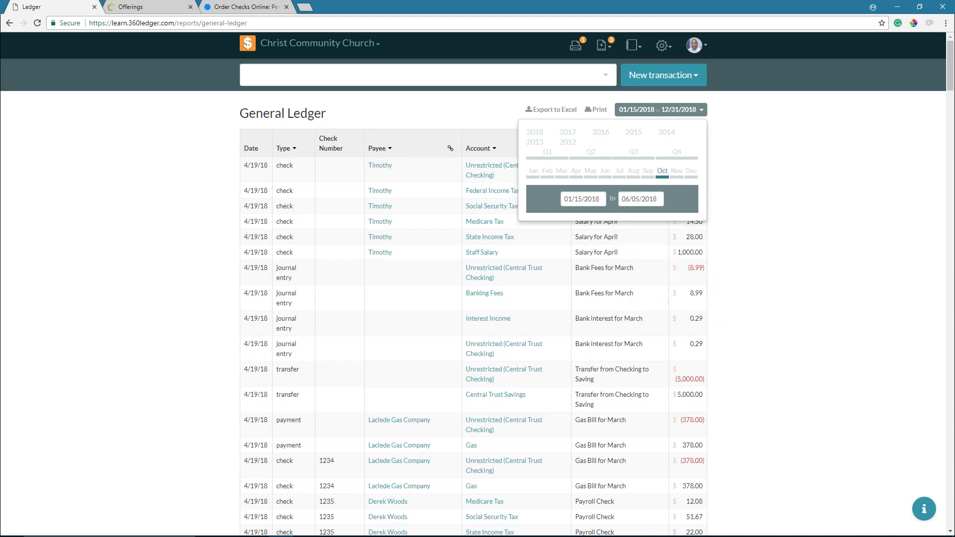
{"action": "left_click", "coordinate": [680, 110]}
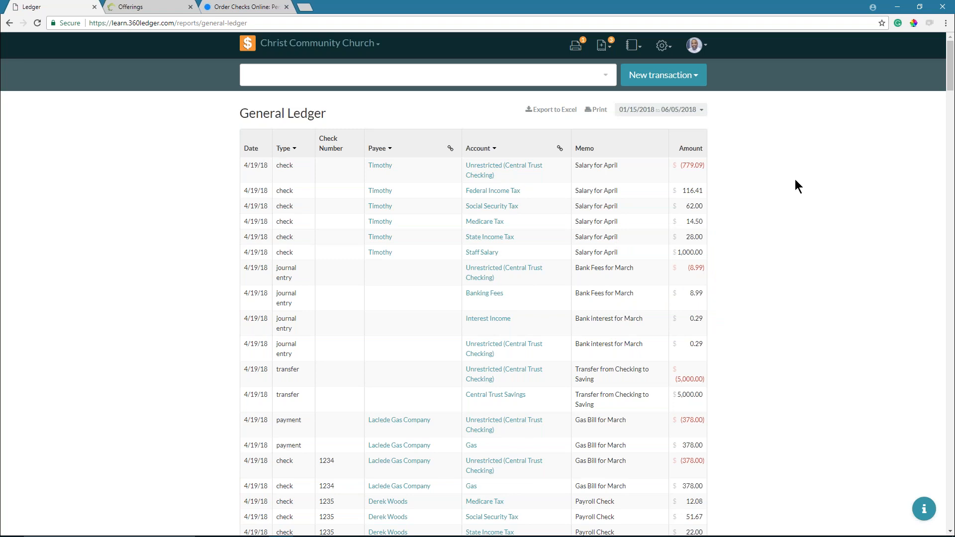
{"action": "left_click", "coordinate": [632, 45]}
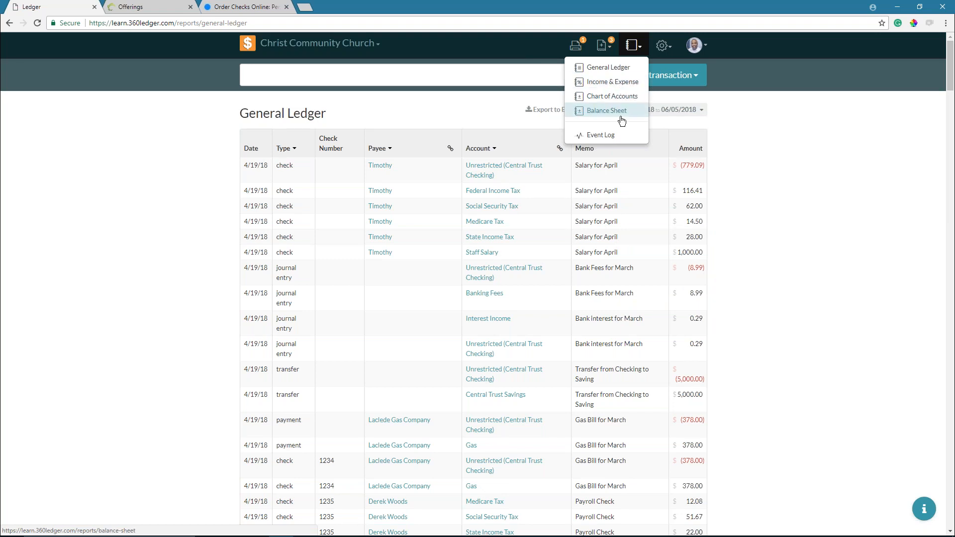
- Show the Balance Sheet for 01/15/2018–06/05/2018 and open its date-range choices
{"action": "left_click", "coordinate": [621, 114]}
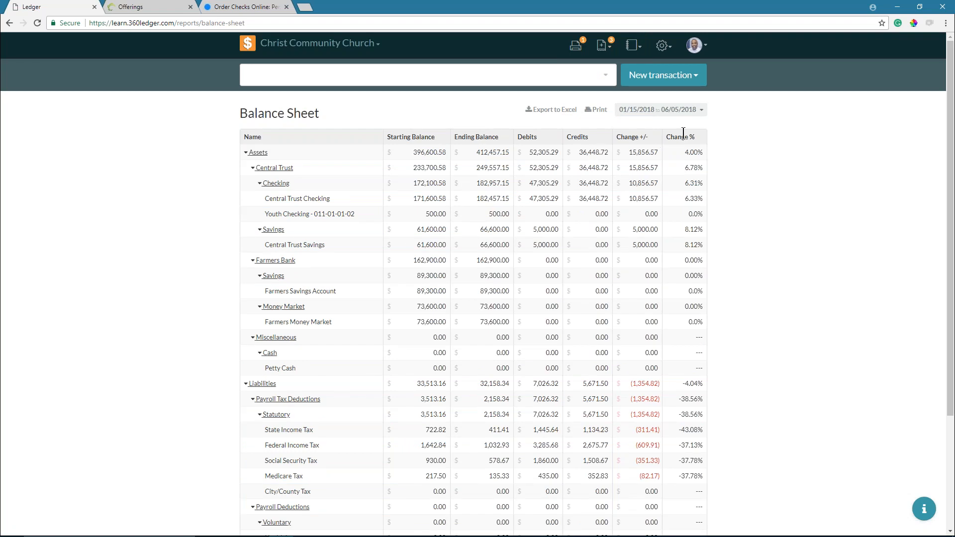
{"action": "left_click", "coordinate": [668, 112]}
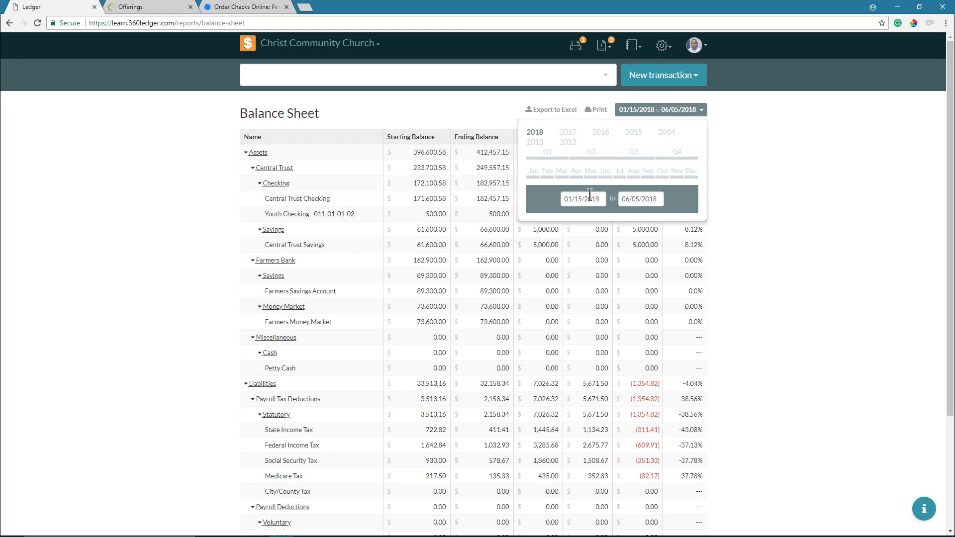
- Change the Balance Sheet period to all of 2018 and close the picker
{"action": "left_click", "coordinate": [535, 135]}
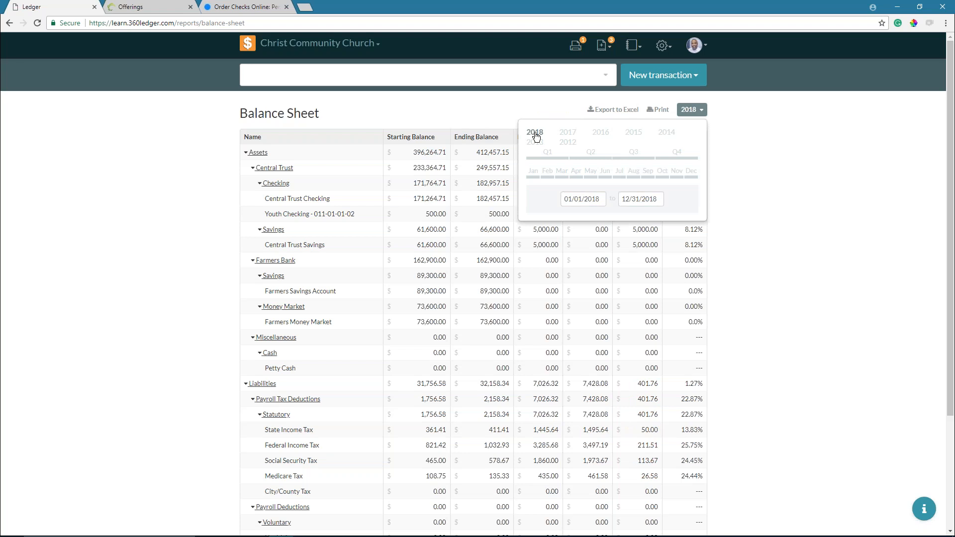
{"action": "left_click", "coordinate": [685, 116]}
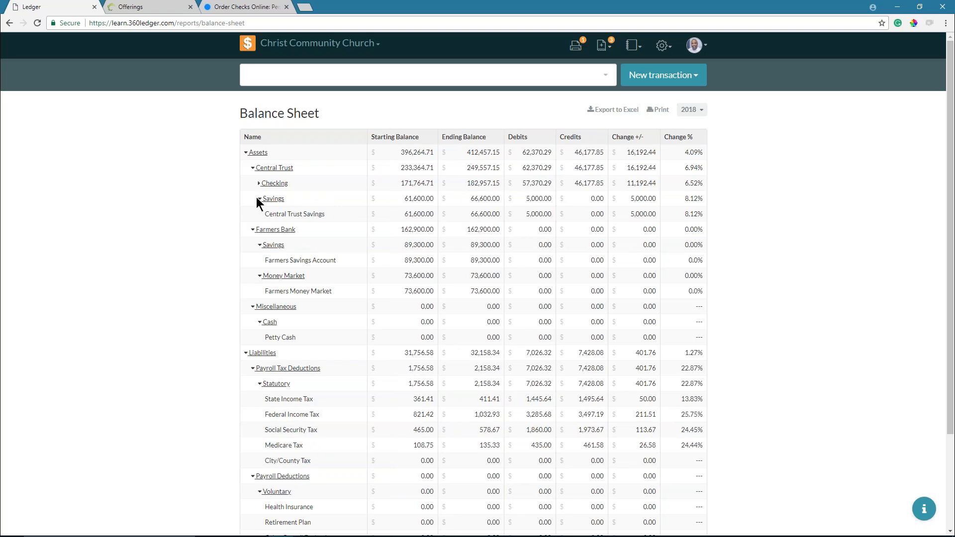
- Collapse Central Trust Savings, Farmers Bank Savings, Money Market and Cash; expand Checking
{"action": "left_click", "coordinate": [259, 199]}
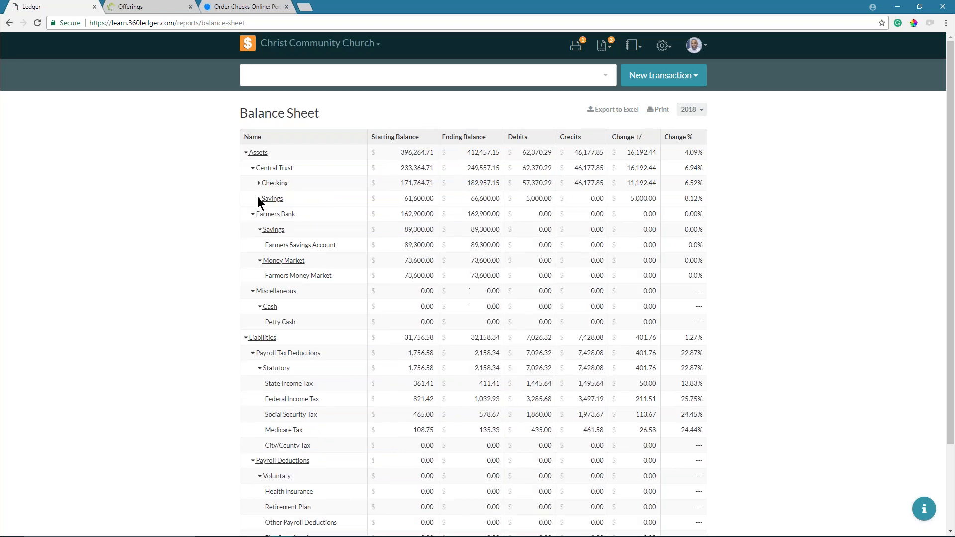
{"action": "left_click", "coordinate": [260, 232]}
{"action": "left_click", "coordinate": [260, 244]}
{"action": "left_click", "coordinate": [259, 277]}
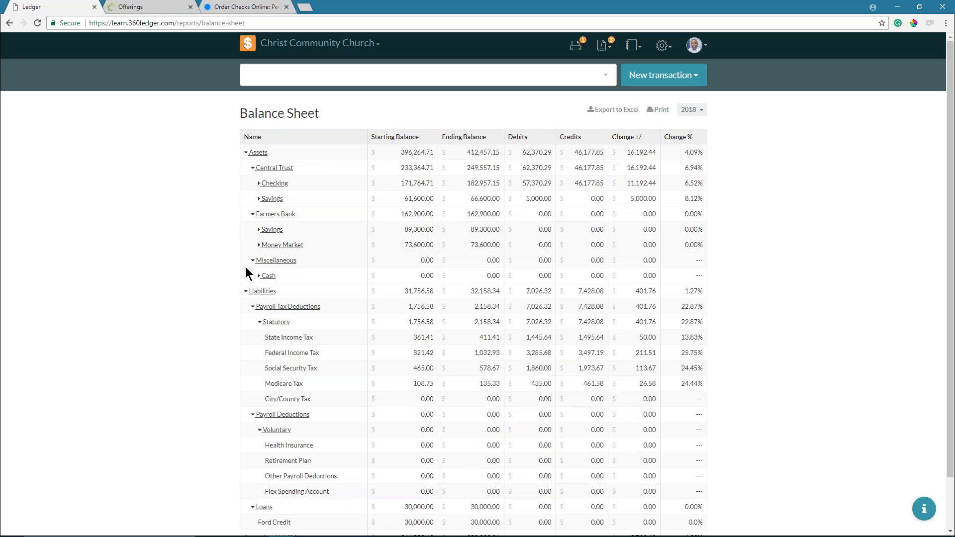
{"action": "scroll", "coordinate": [339, 279], "scroll_direction": "down", "scroll_amount": 2}
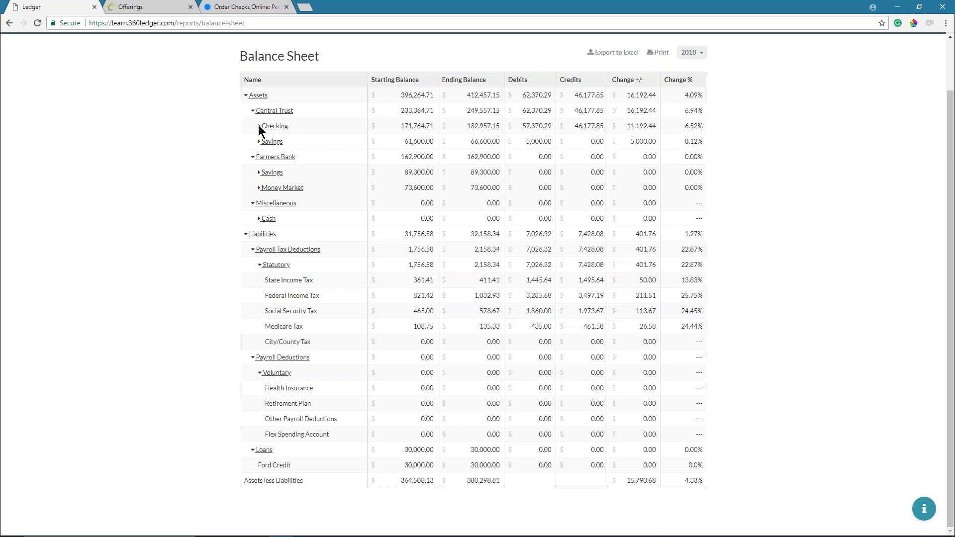
{"action": "left_click", "coordinate": [260, 127]}
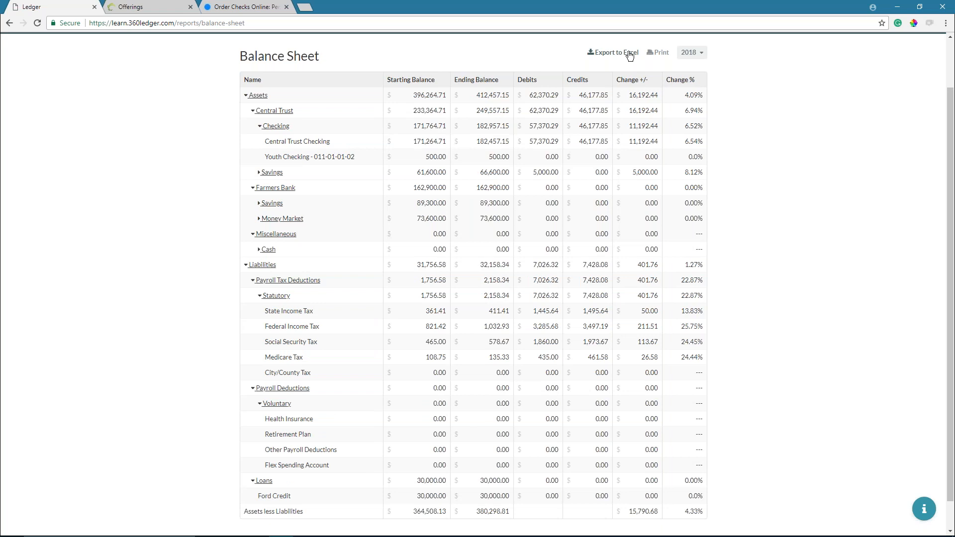
{"action": "scroll", "coordinate": [527, 109], "scroll_direction": "up", "scroll_amount": 2}
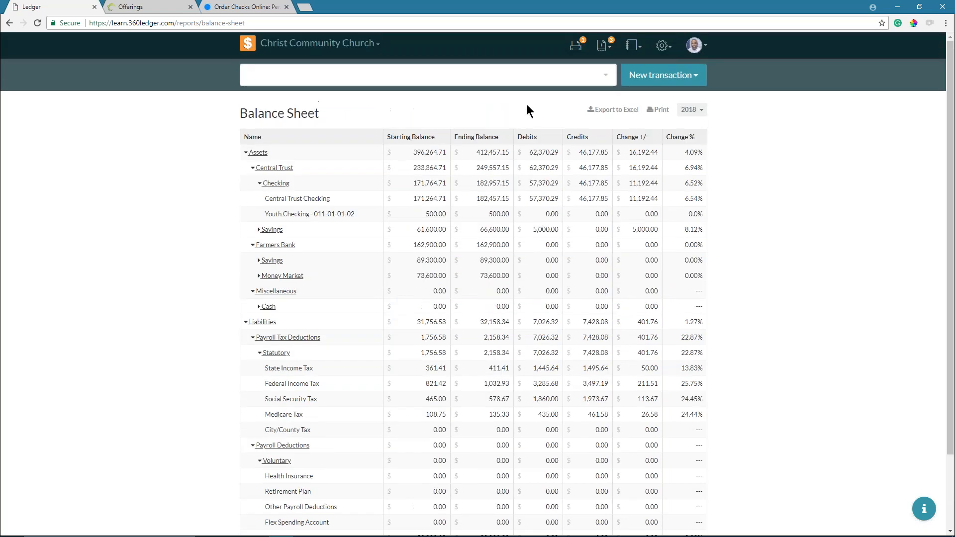
{"action": "left_click", "coordinate": [632, 46]}
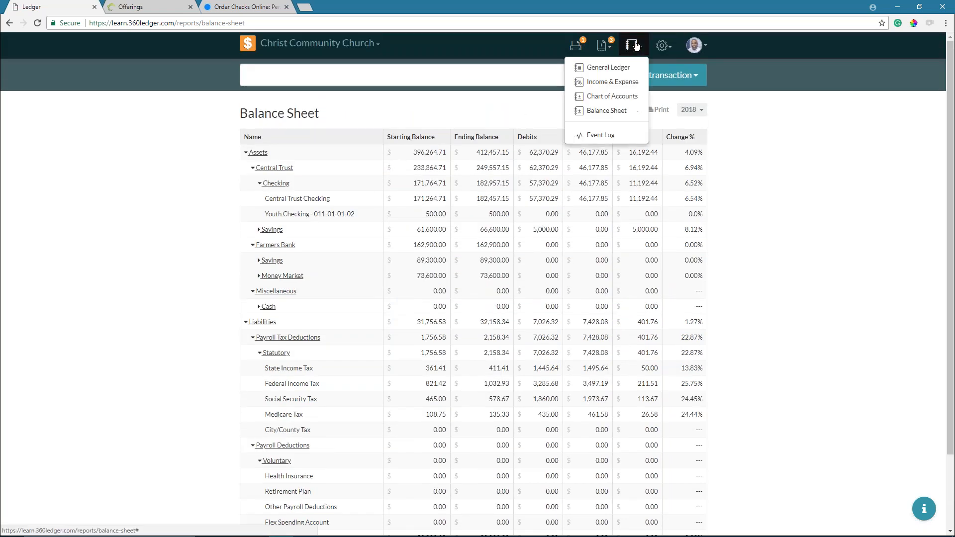
- Switch to the 2018 Chart of Accounts report with each account's balances and changes
{"action": "left_click", "coordinate": [605, 102]}
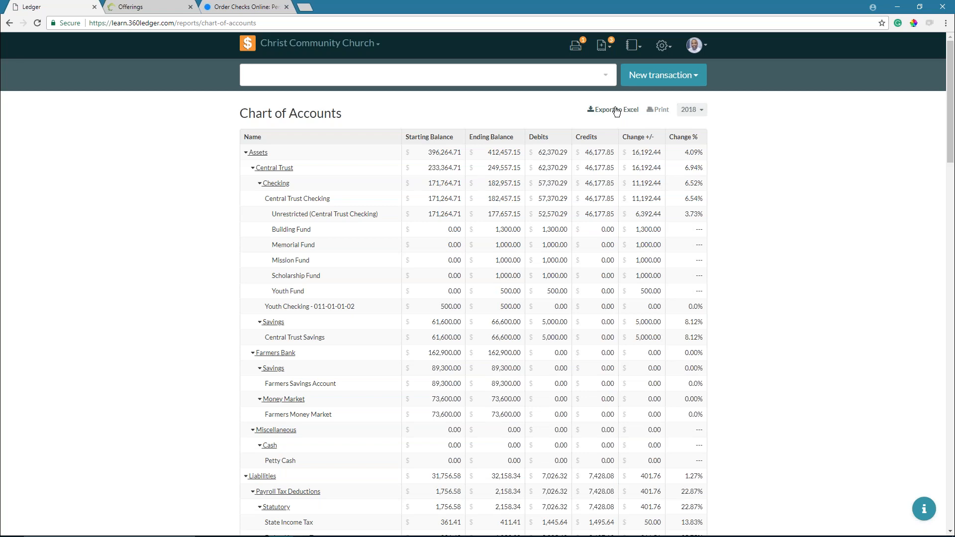
- Export the Chart of Accounts and open chart-of-account-balances (3).xlsx in Excel
{"action": "left_click", "coordinate": [617, 110]}
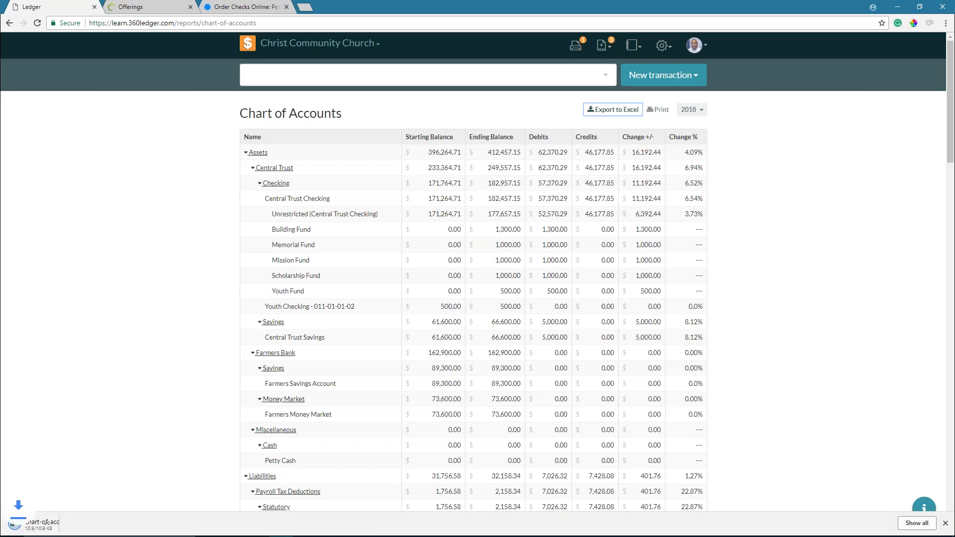
{"action": "mouse_move", "coordinate": [49, 527]}
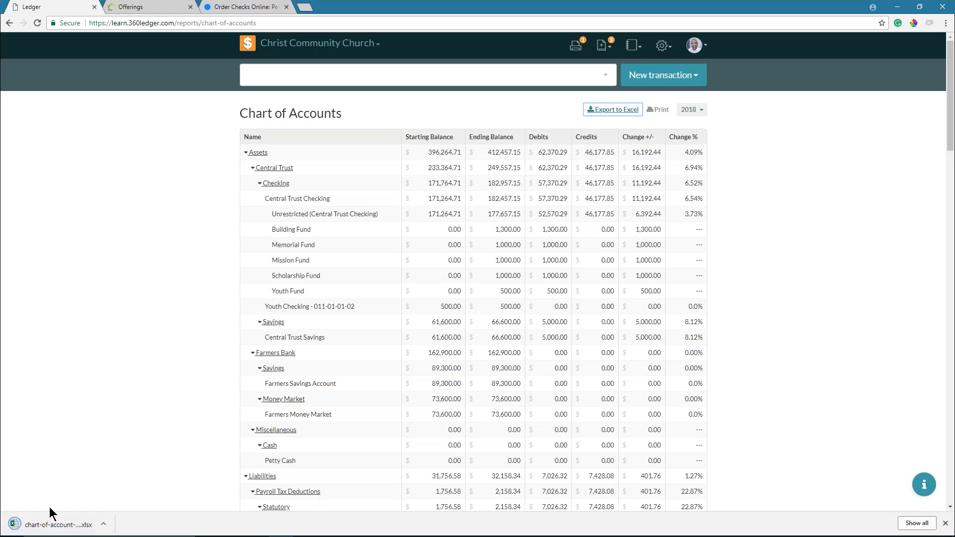
{"action": "left_click", "coordinate": [50, 524]}
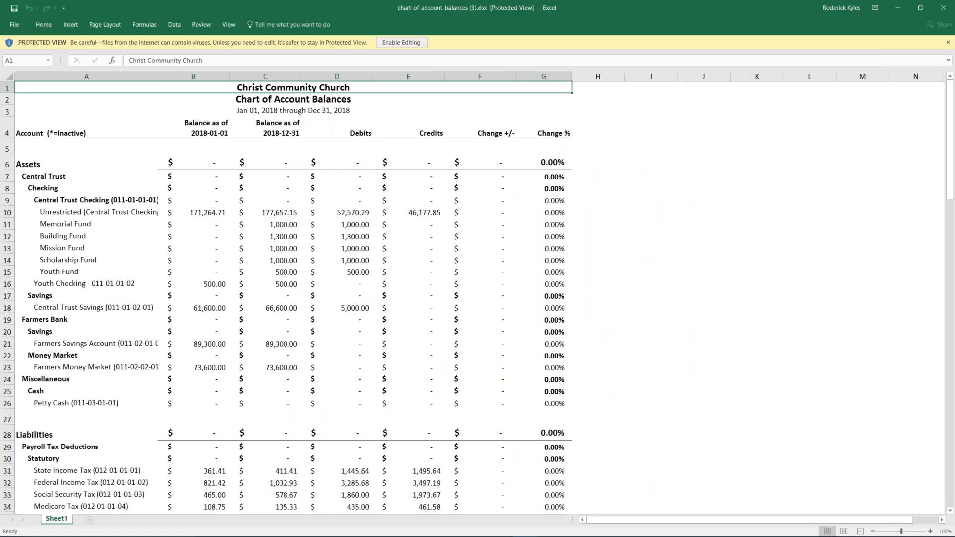
- Enable editing and check the formulas behind the Central Trust and Assets totals
{"action": "left_click", "coordinate": [393, 43]}
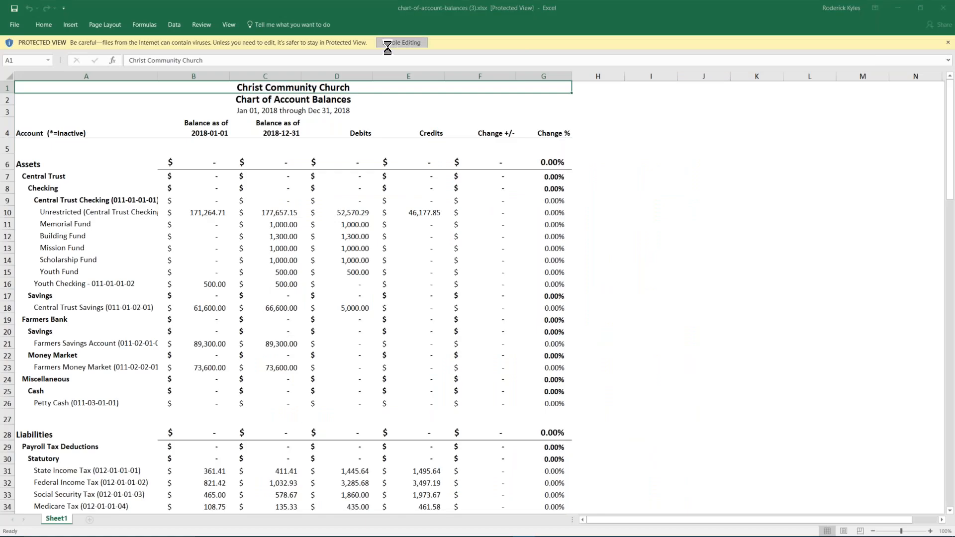
{"action": "left_click", "coordinate": [197, 204]}
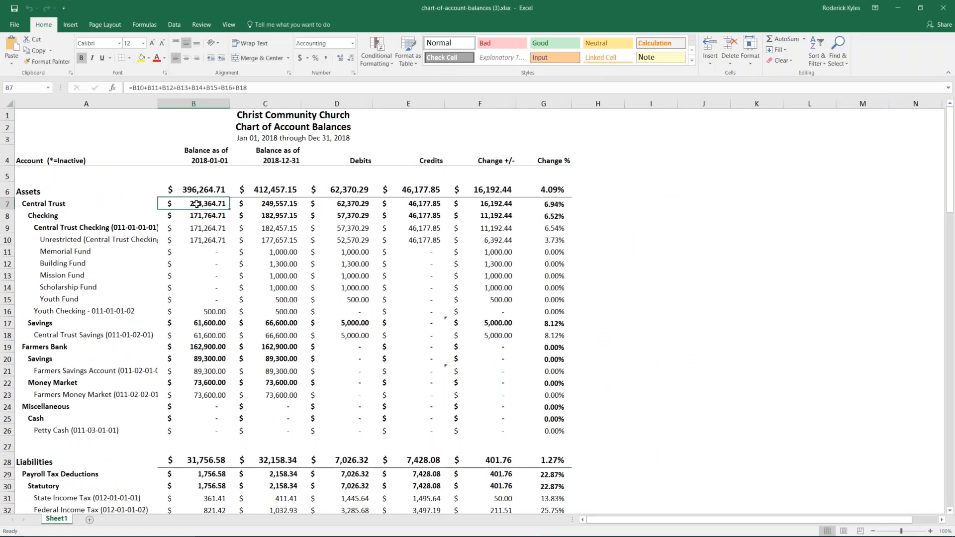
{"action": "left_click", "coordinate": [203, 189]}
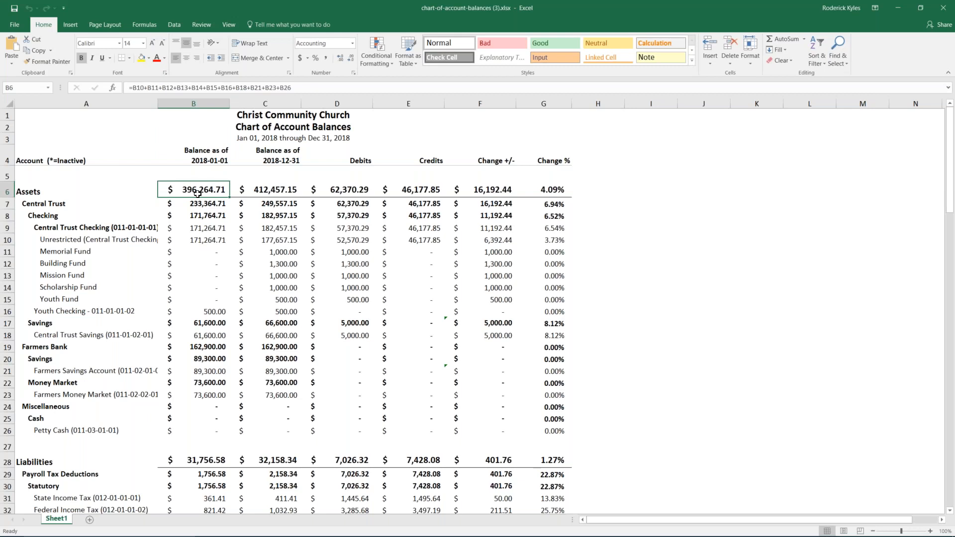
- Clear the contents of rows 45 to 128, from Income downward
{"action": "scroll", "coordinate": [207, 251], "scroll_direction": "down", "scroll_amount": 5}
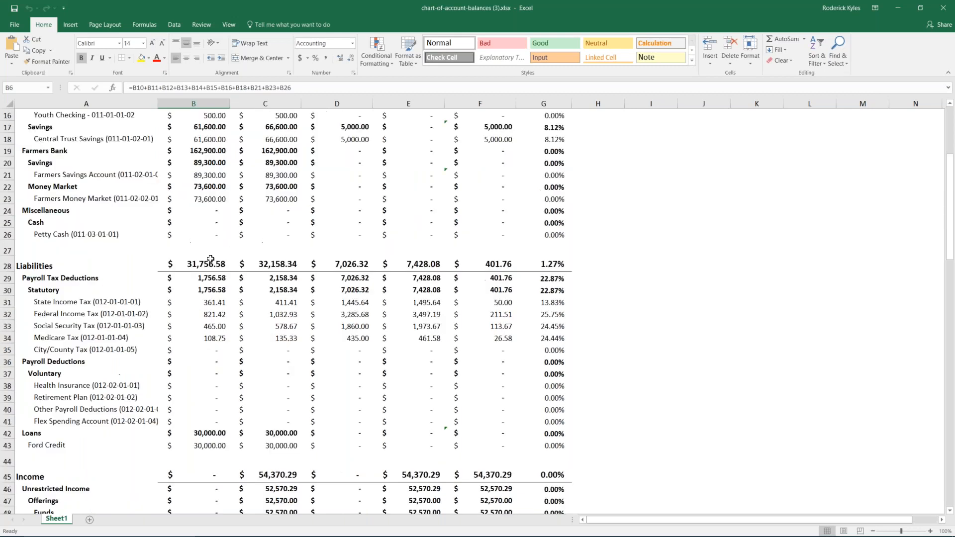
{"action": "scroll", "coordinate": [211, 259], "scroll_direction": "down", "scroll_amount": 7}
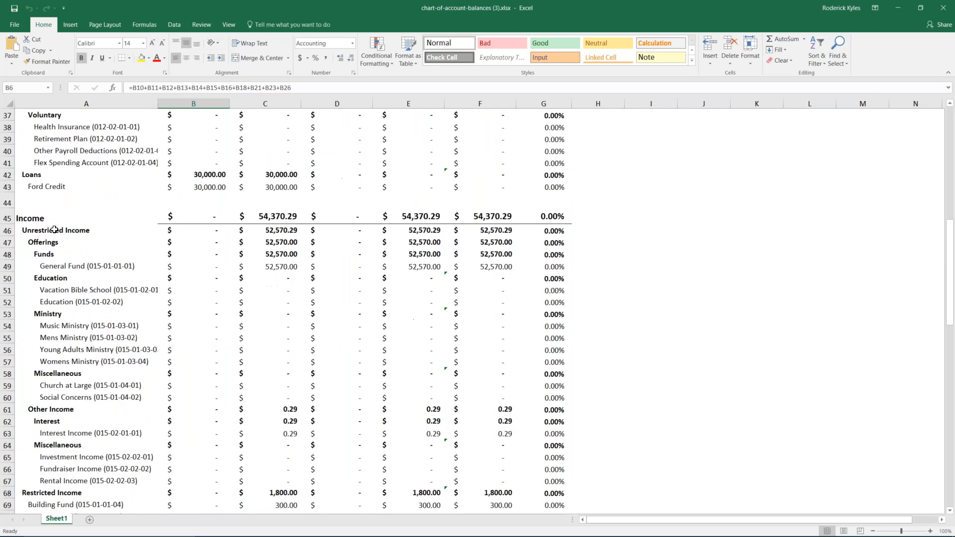
{"action": "left_click_drag", "start_coordinate": [8, 218], "coordinate": [141, 472]}
{"action": "scroll", "coordinate": [114, 234], "scroll_direction": "up", "scroll_amount": 13}
{"action": "scroll", "coordinate": [114, 234], "scroll_direction": "up", "scroll_amount": 10}
{"action": "right_click", "coordinate": [93, 380]}
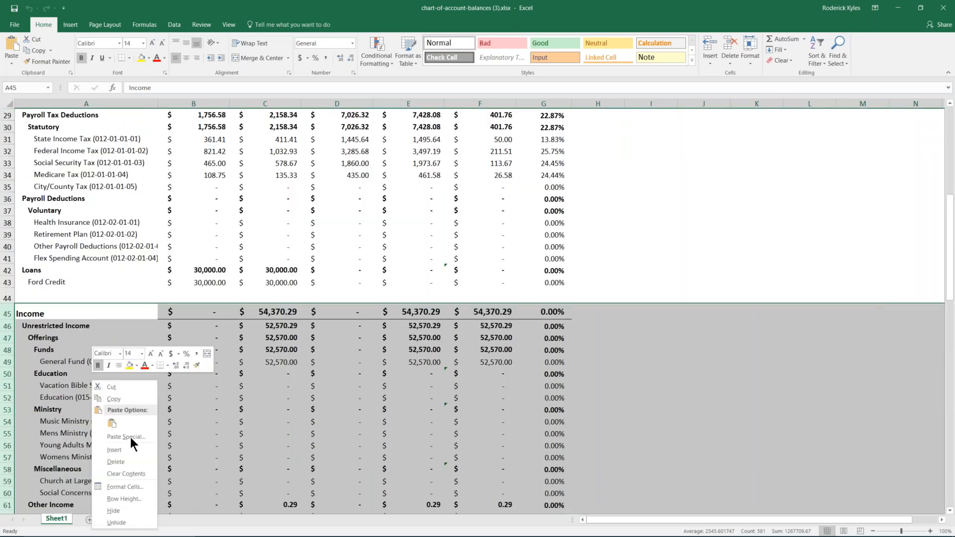
{"action": "left_click", "coordinate": [126, 474]}
{"action": "scroll", "coordinate": [133, 438], "scroll_direction": "up", "scroll_amount": 3}
{"action": "scroll", "coordinate": [133, 437], "scroll_direction": "up", "scroll_amount": 6}
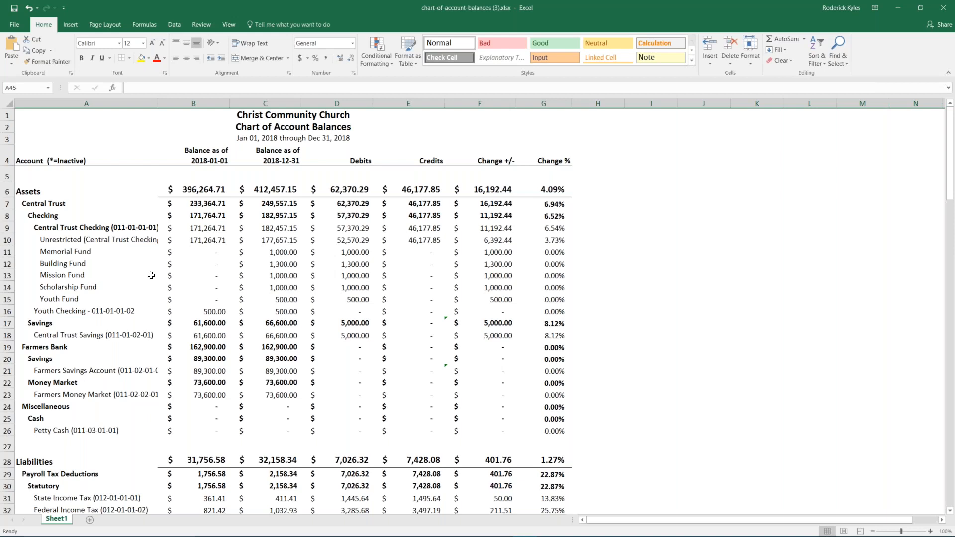
- Unmerge the report title cells so the titles sit in column A
{"action": "left_click_drag", "start_coordinate": [356, 161], "coordinate": [438, 240]}
{"action": "left_click_drag", "start_coordinate": [812, 272], "coordinate": [809, 264]}
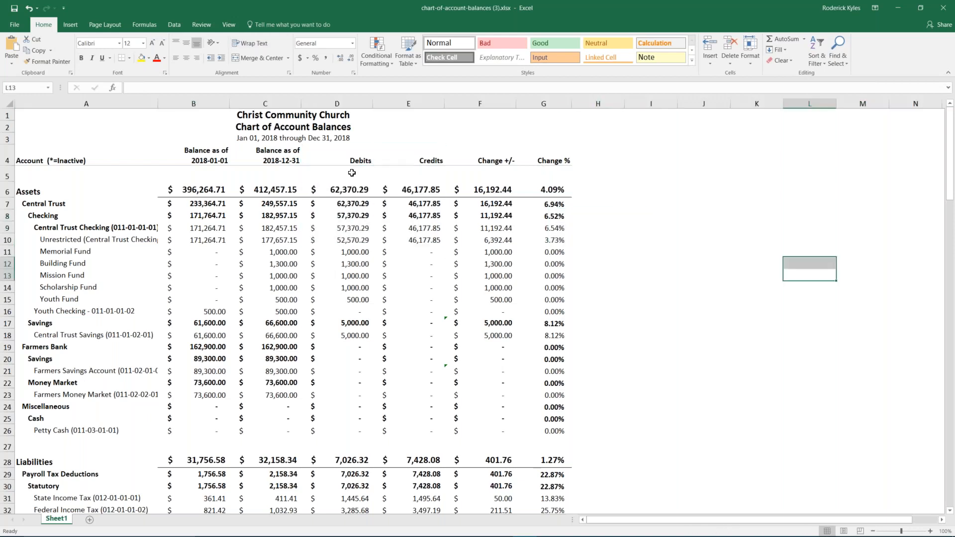
{"action": "left_click_drag", "start_coordinate": [335, 98], "coordinate": [408, 103]}
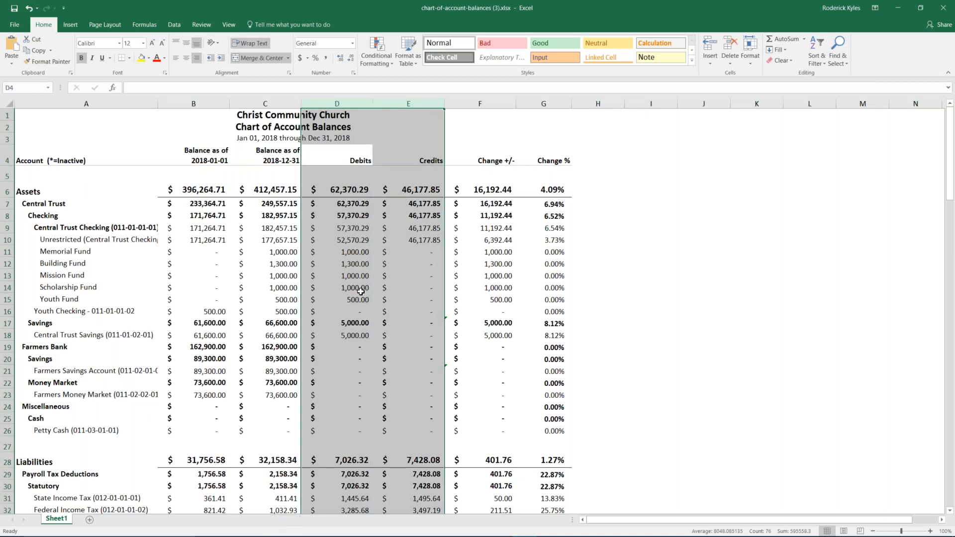
{"action": "left_click", "coordinate": [214, 129]}
{"action": "left_click_drag", "start_coordinate": [25, 111], "coordinate": [27, 140]}
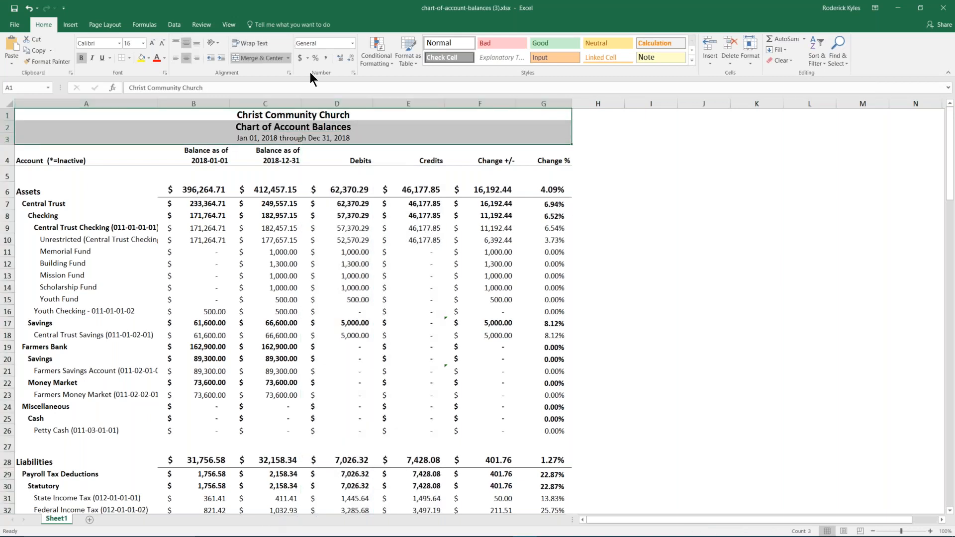
{"action": "left_click", "coordinate": [288, 59]}
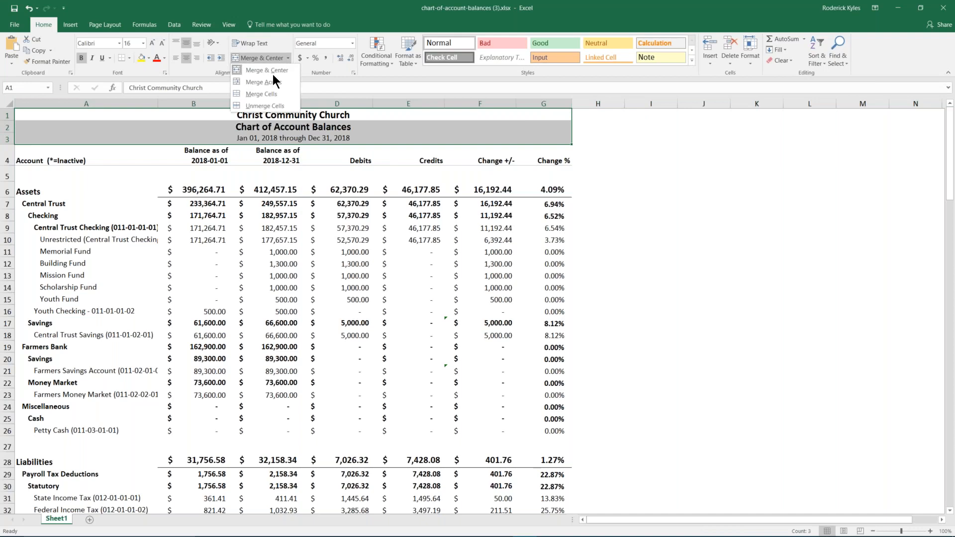
{"action": "left_click", "coordinate": [267, 105]}
{"action": "left_click", "coordinate": [349, 215]}
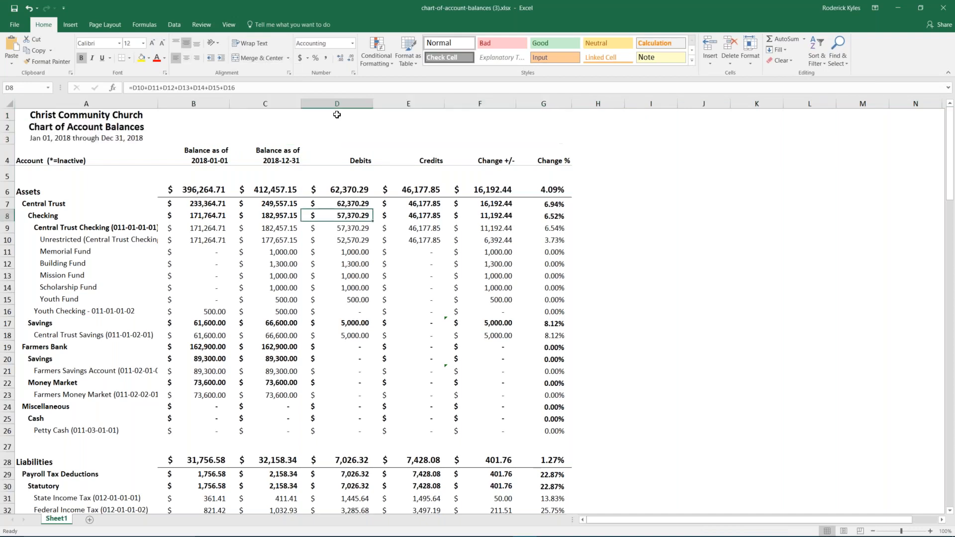
- Delete the Debits and Credits columns (D:E)
{"action": "left_click_drag", "start_coordinate": [336, 104], "coordinate": [410, 103]}
{"action": "right_click", "coordinate": [382, 192]}
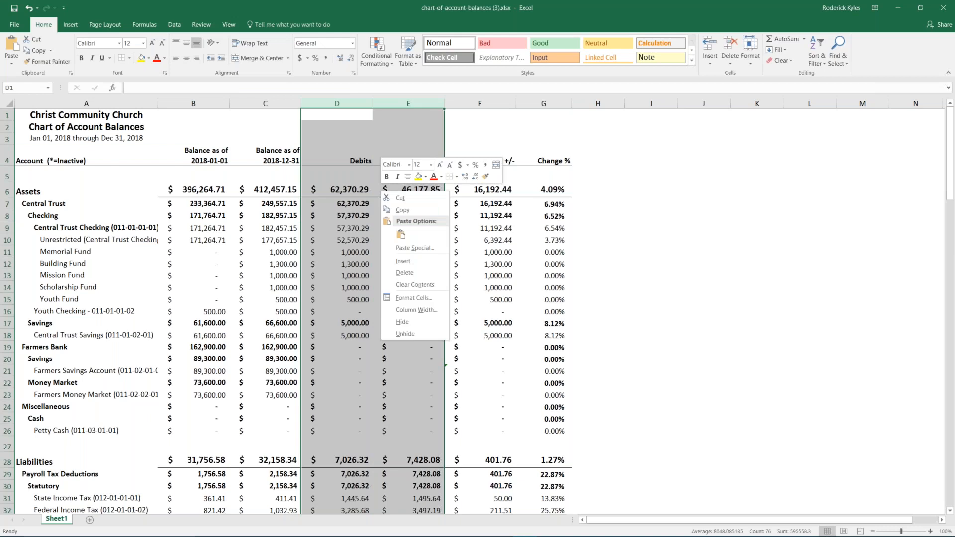
{"action": "left_click", "coordinate": [412, 277]}
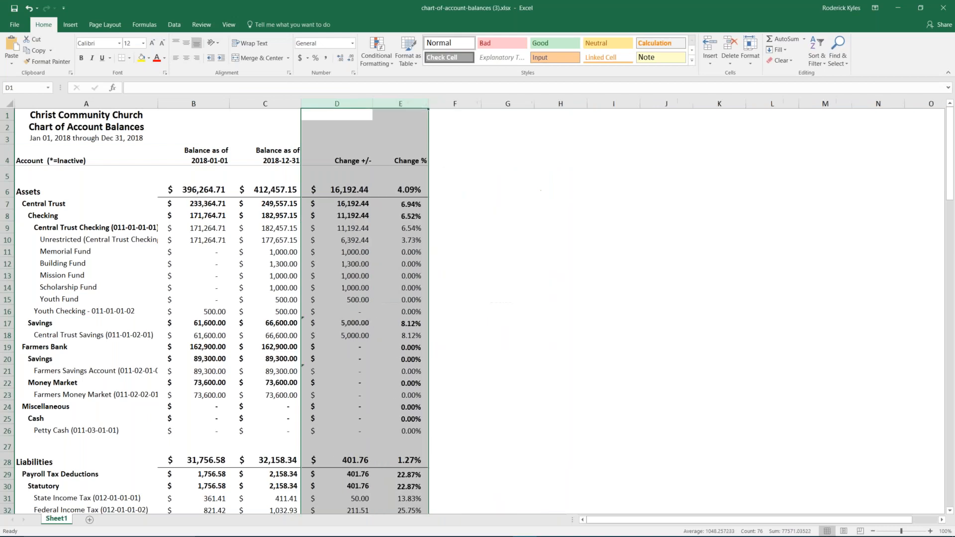
{"action": "left_click", "coordinate": [540, 262]}
{"action": "scroll", "coordinate": [325, 276], "scroll_direction": "down", "scroll_amount": 6}
{"action": "scroll", "coordinate": [317, 284], "scroll_direction": "up", "scroll_amount": 6}
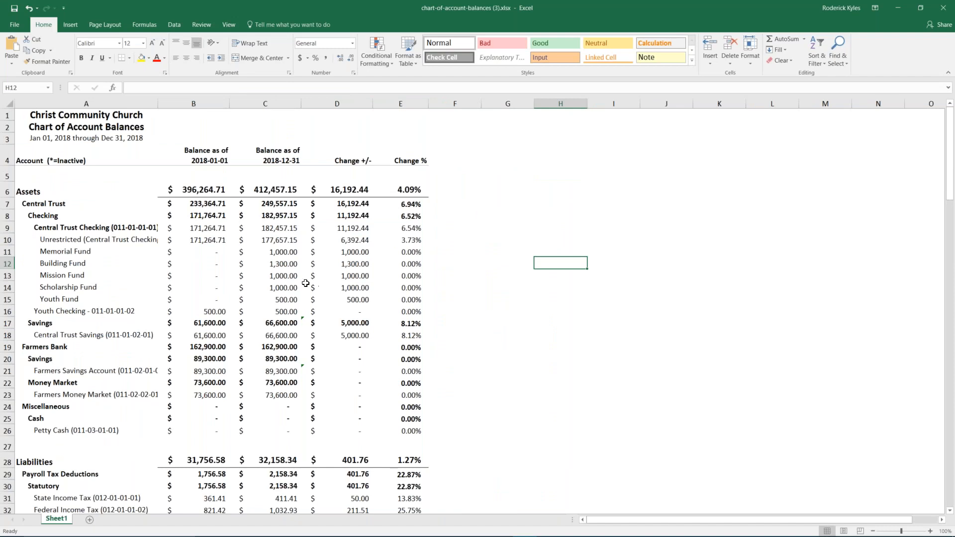
- Autofit column A to the full account names, then shrink Excel over the browser
{"action": "left_click", "coordinate": [20, 25]}
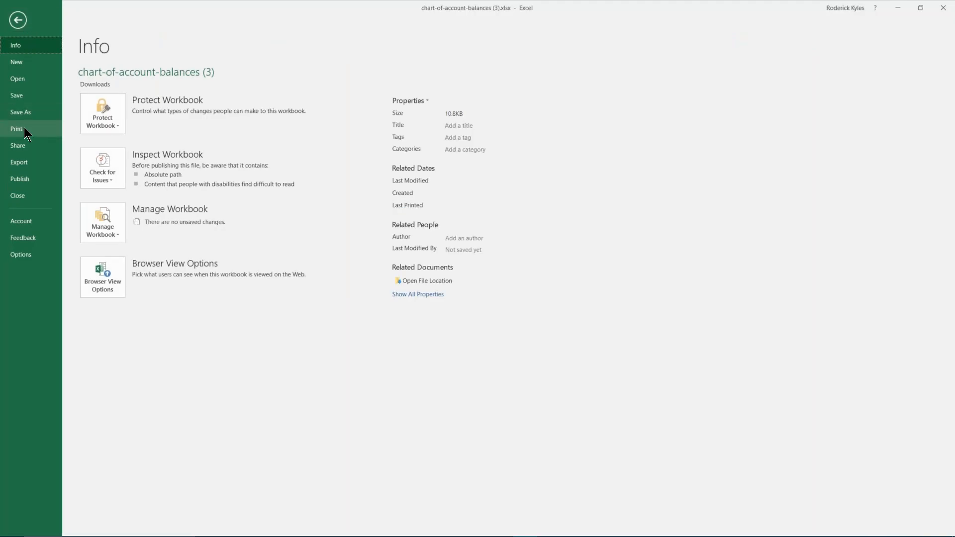
{"action": "left_click", "coordinate": [18, 21]}
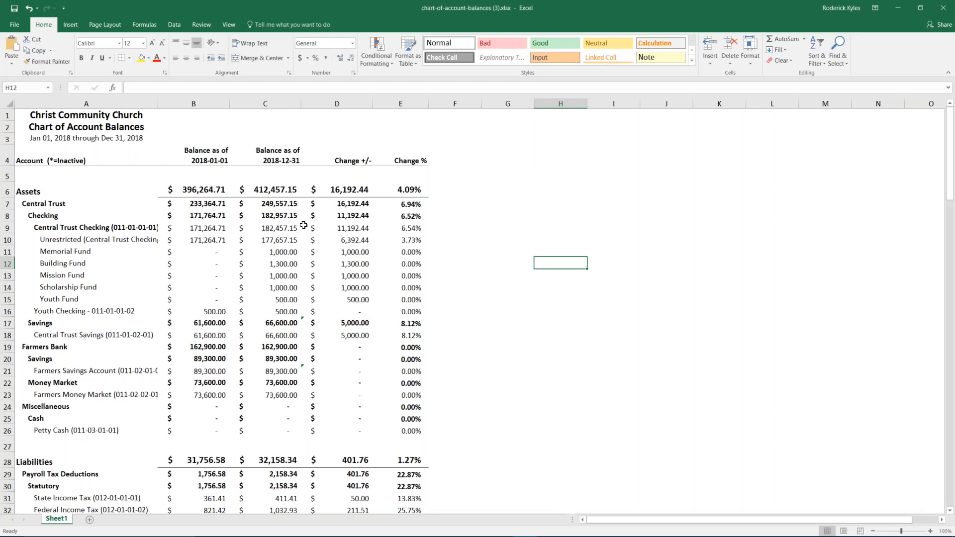
{"action": "double_click", "coordinate": [157, 99]}
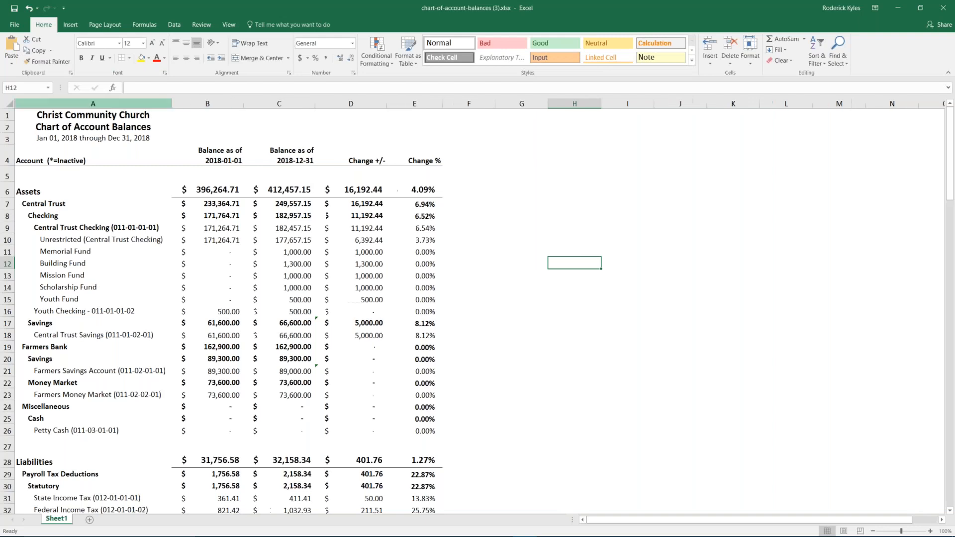
{"action": "left_click", "coordinate": [142, 227]}
{"action": "left_click", "coordinate": [124, 313]}
{"action": "left_click", "coordinate": [124, 339]}
{"action": "left_click", "coordinate": [135, 370]}
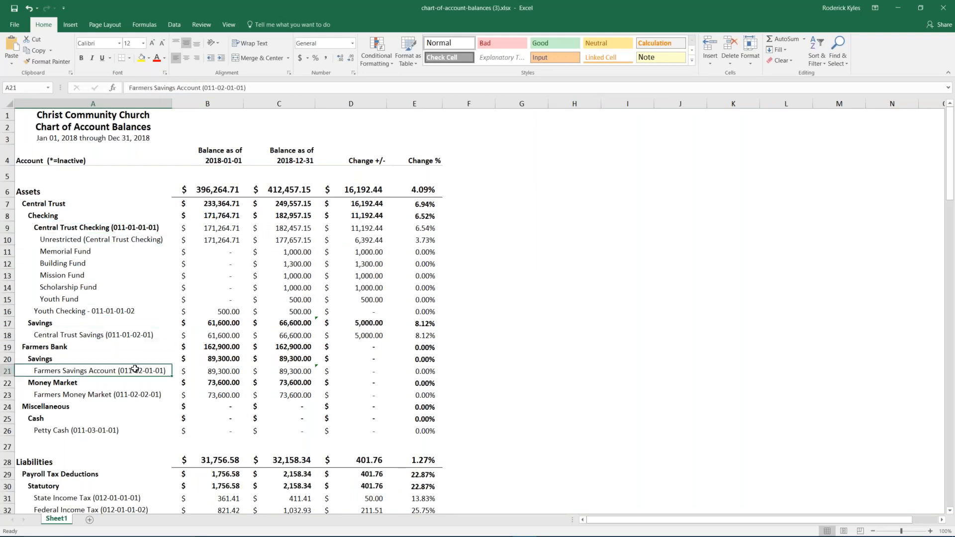
{"action": "left_click_drag", "start_coordinate": [470, 4], "coordinate": [799, 48]}
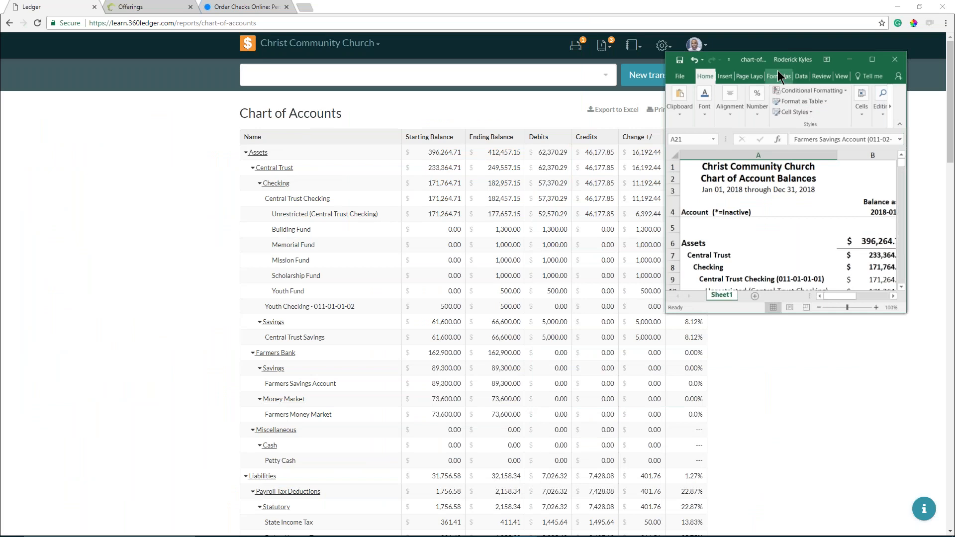
- Compare the exported account labels with the online Chart of Accounts, then close the workbook
{"action": "left_click_drag", "start_coordinate": [762, 59], "coordinate": [413, 1]}
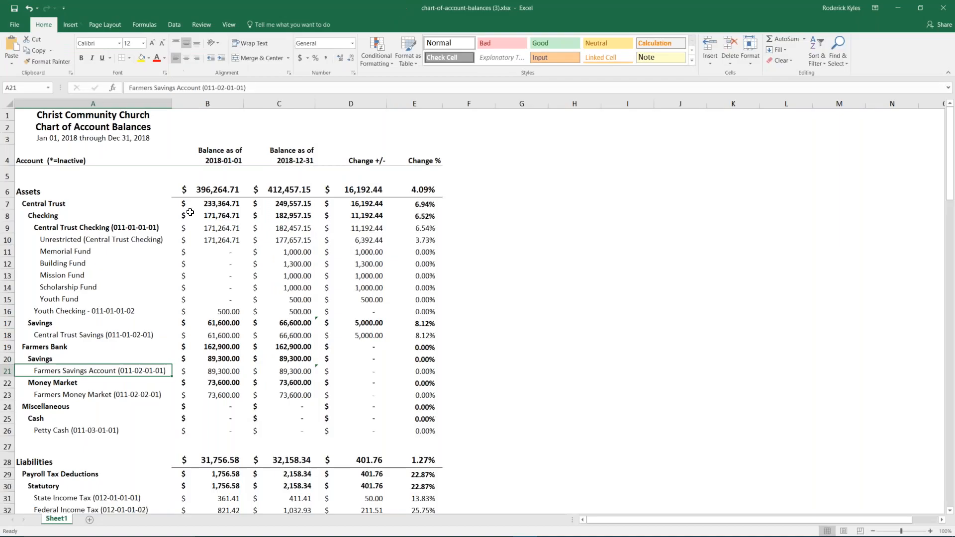
{"action": "left_click_drag", "start_coordinate": [496, 13], "coordinate": [764, 110]}
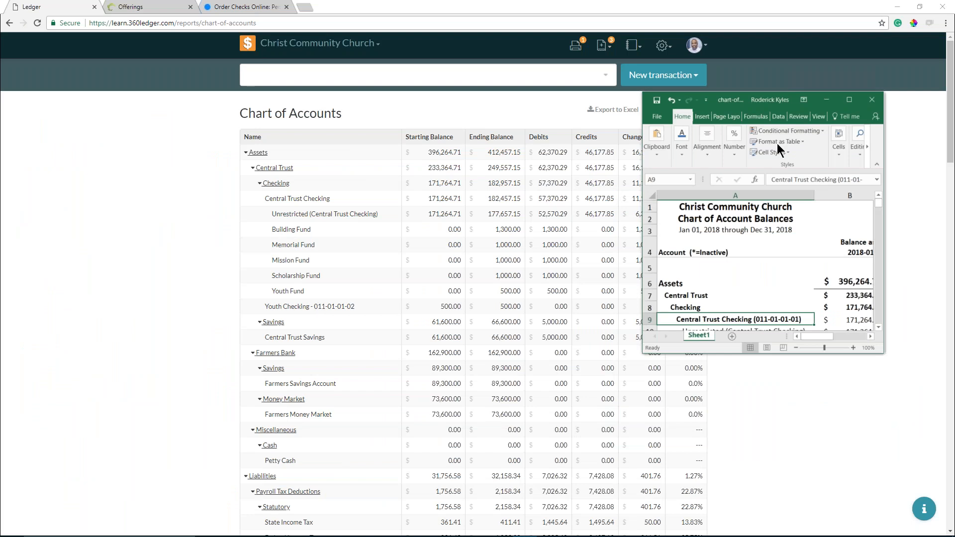
{"action": "left_click_drag", "start_coordinate": [707, 100], "coordinate": [547, 2]}
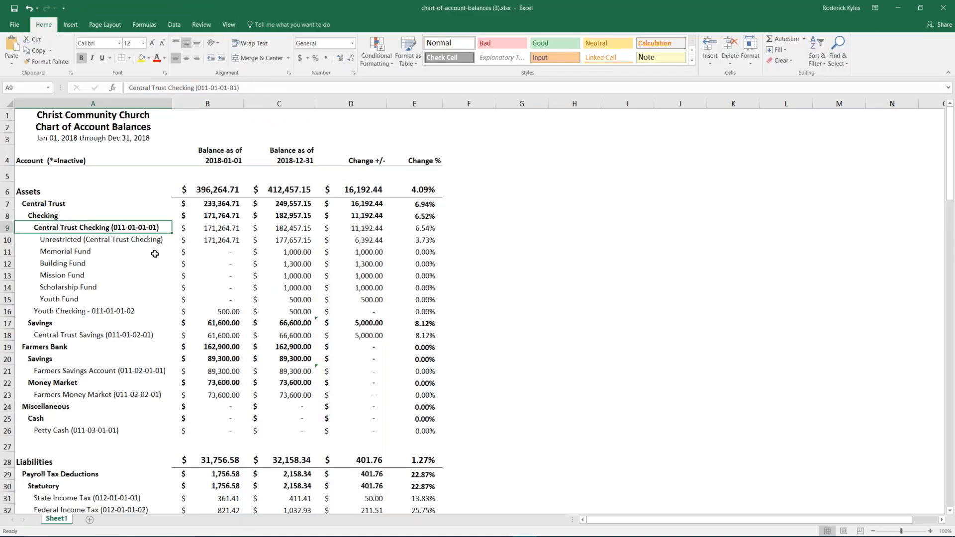
{"action": "scroll", "coordinate": [136, 316], "scroll_direction": "down", "scroll_amount": 2}
{"action": "scroll", "coordinate": [137, 312], "scroll_direction": "down", "scroll_amount": 1}
{"action": "left_click", "coordinate": [102, 189]}
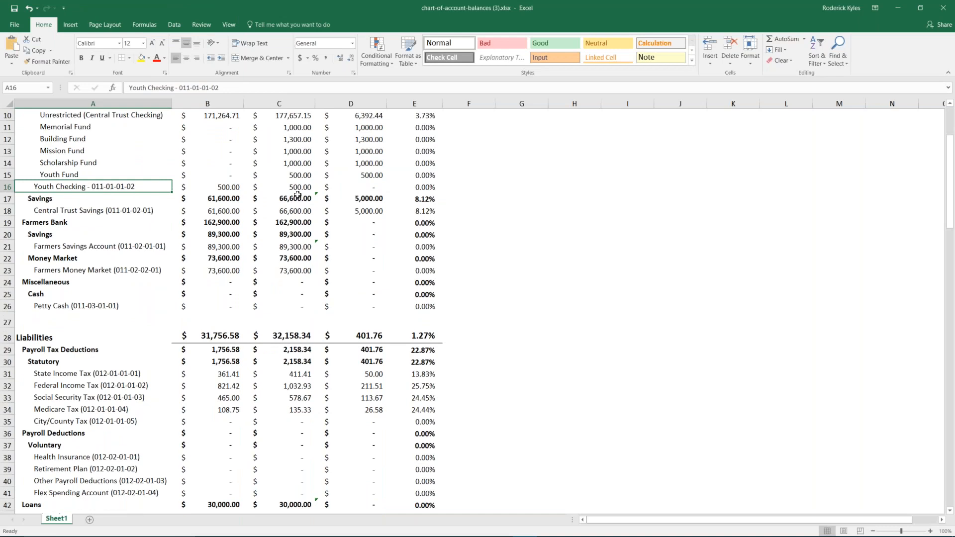
{"action": "left_click_drag", "start_coordinate": [479, 7], "coordinate": [510, 76]}
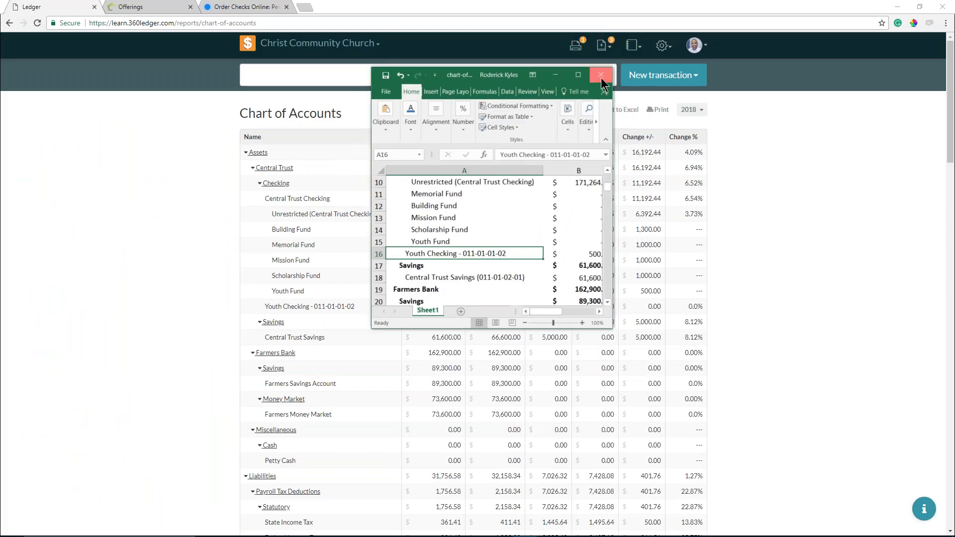
{"action": "left_click", "coordinate": [601, 77]}
- Close the Excel workbook without saving and view the 2018 Income & Expense report in 360Ledger
{"action": "left_click", "coordinate": [478, 287]}
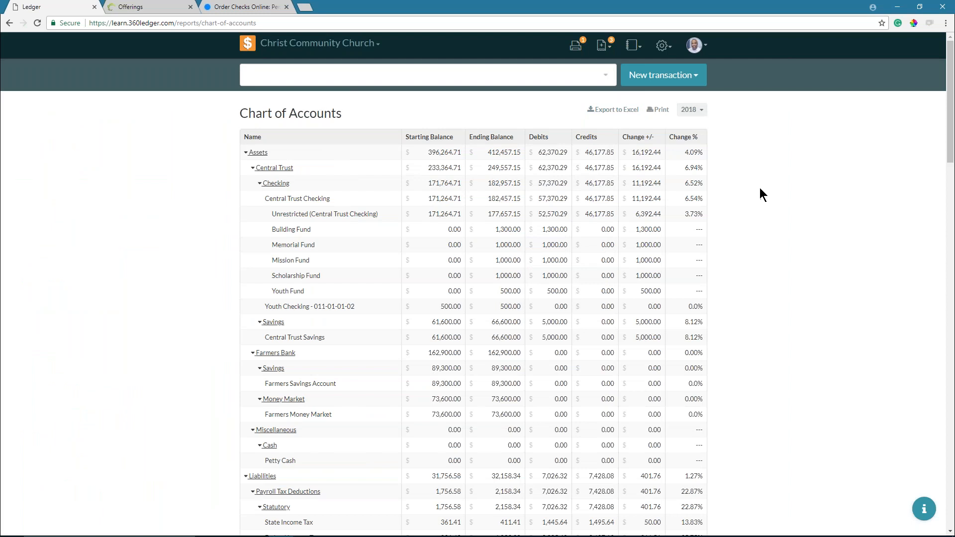
{"action": "left_click", "coordinate": [662, 46]}
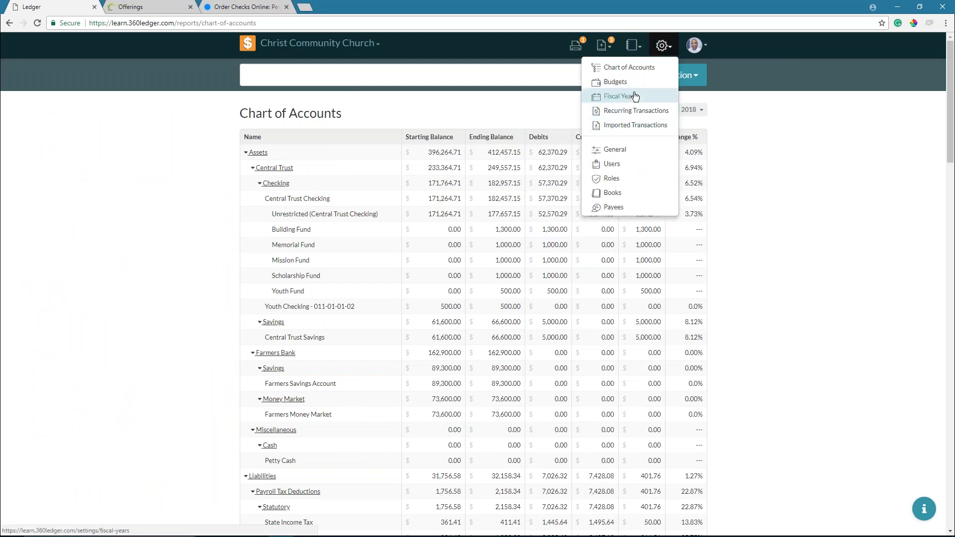
{"action": "left_click", "coordinate": [639, 52]}
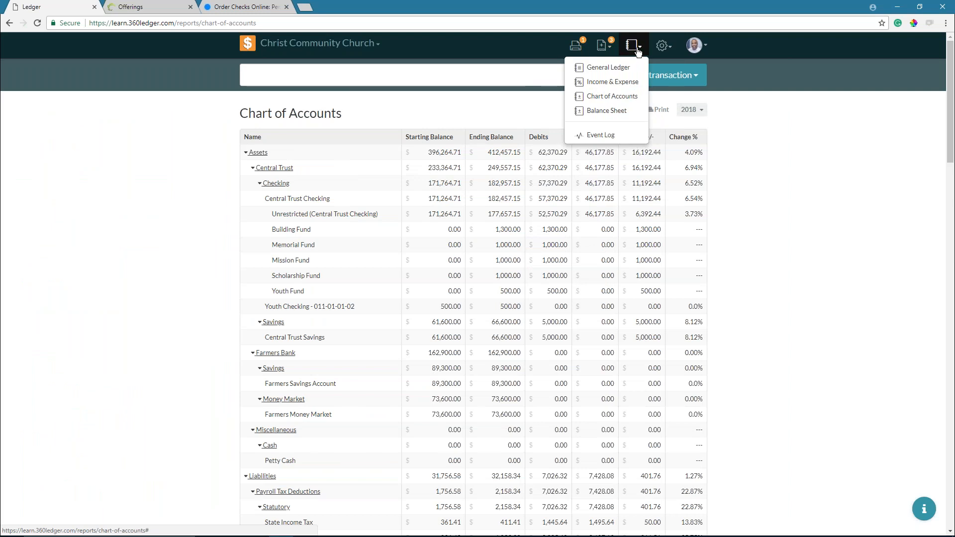
{"action": "left_click", "coordinate": [622, 88]}
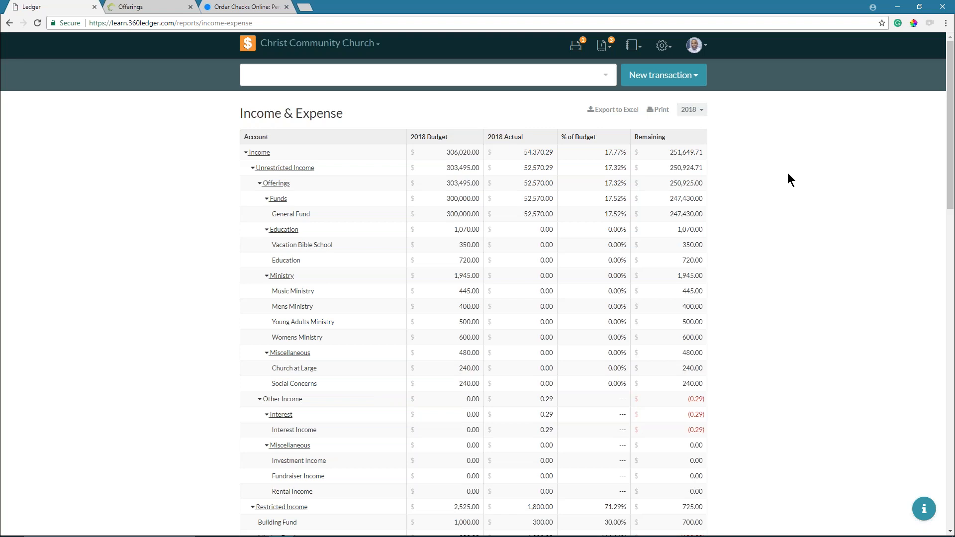
{"action": "left_click", "coordinate": [634, 47]}
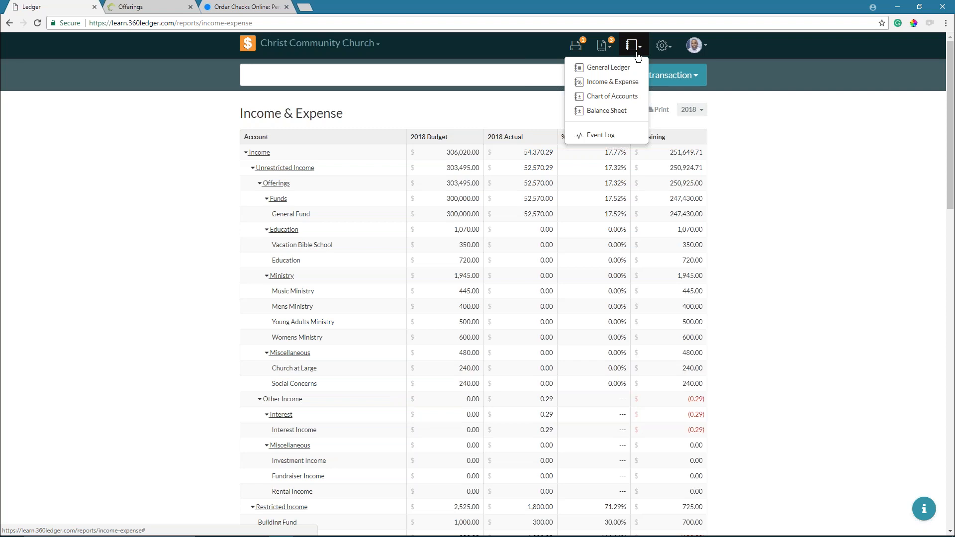
{"action": "left_click", "coordinate": [662, 45]}
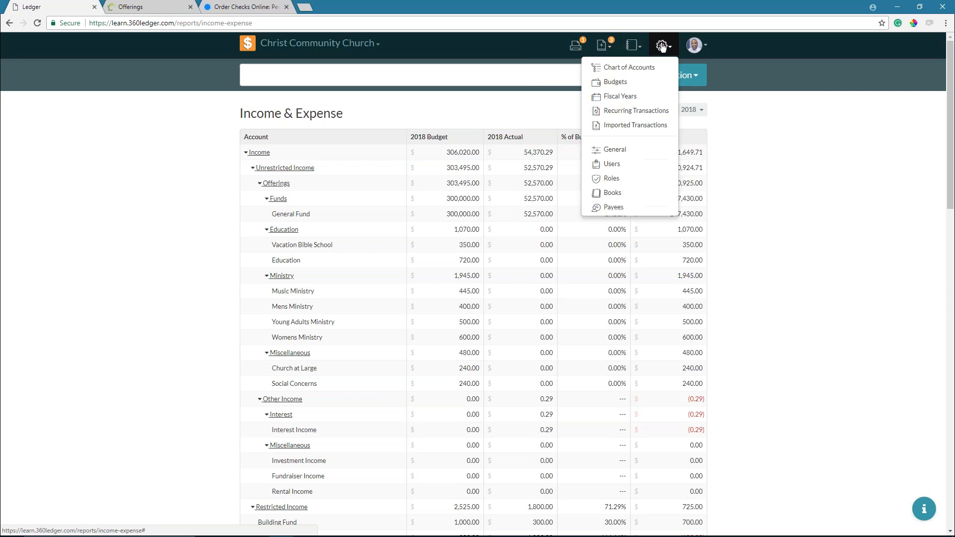
- On the Budgets page, replace all budget values with last year's actual figures
{"action": "left_click", "coordinate": [634, 85]}
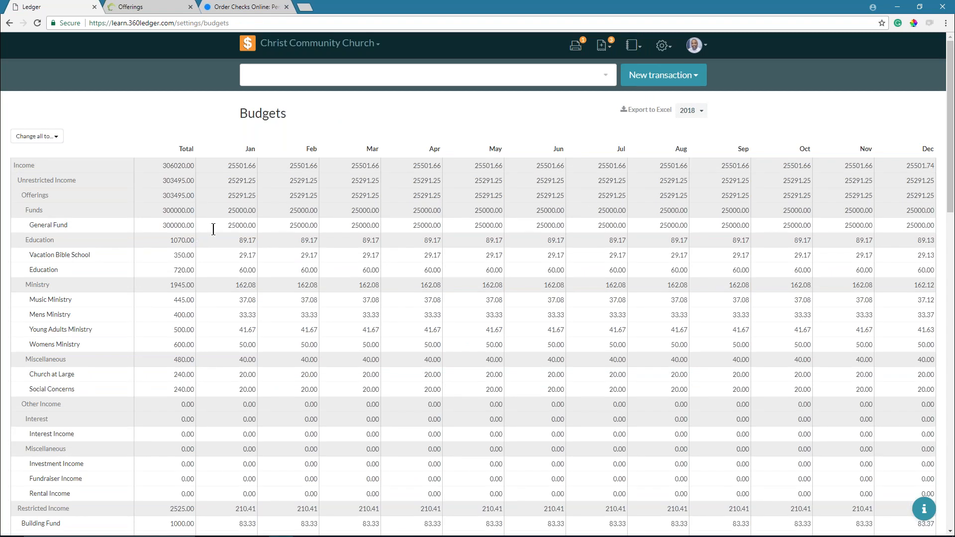
{"action": "left_click", "coordinate": [48, 136]}
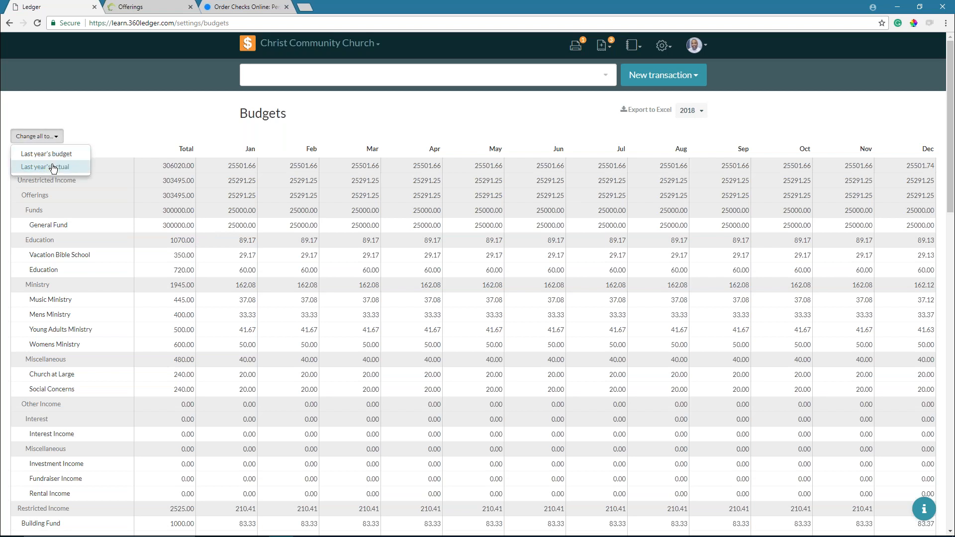
{"action": "left_click", "coordinate": [53, 168]}
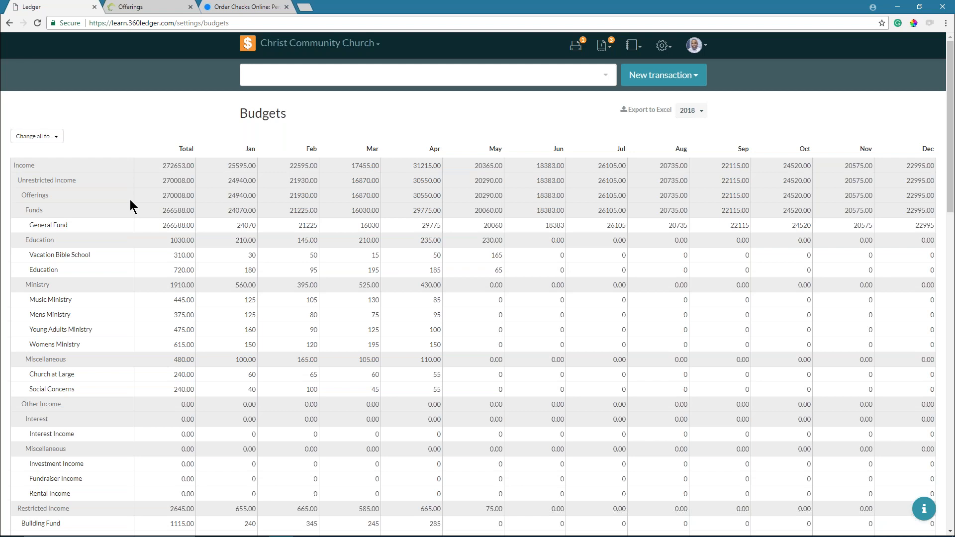
- Set yearly totals: General Fund 300000, Vacation Bible School 400, Education 800, Music Ministry 5000
{"action": "left_click", "coordinate": [154, 225]}
{"action": "type", "text": "300000"}
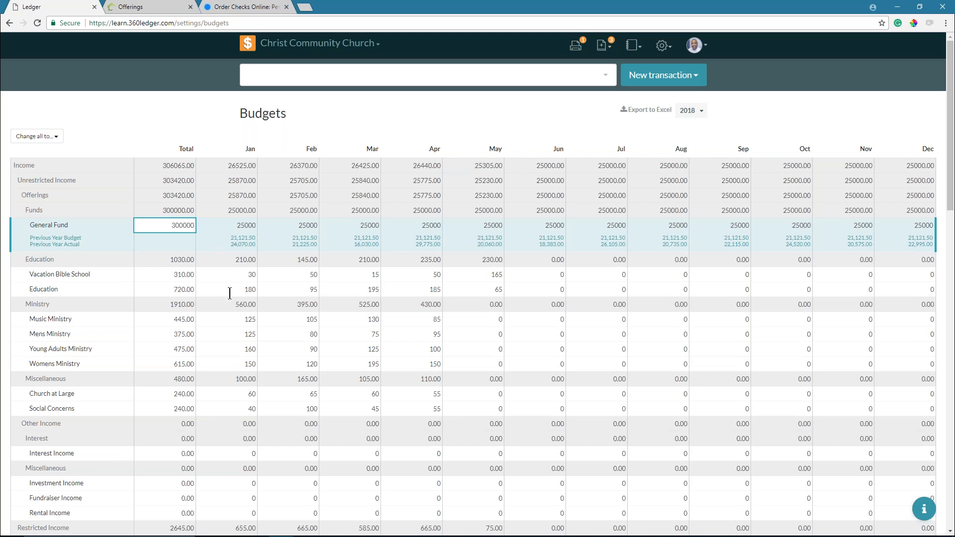
{"action": "left_click", "coordinate": [167, 274]}
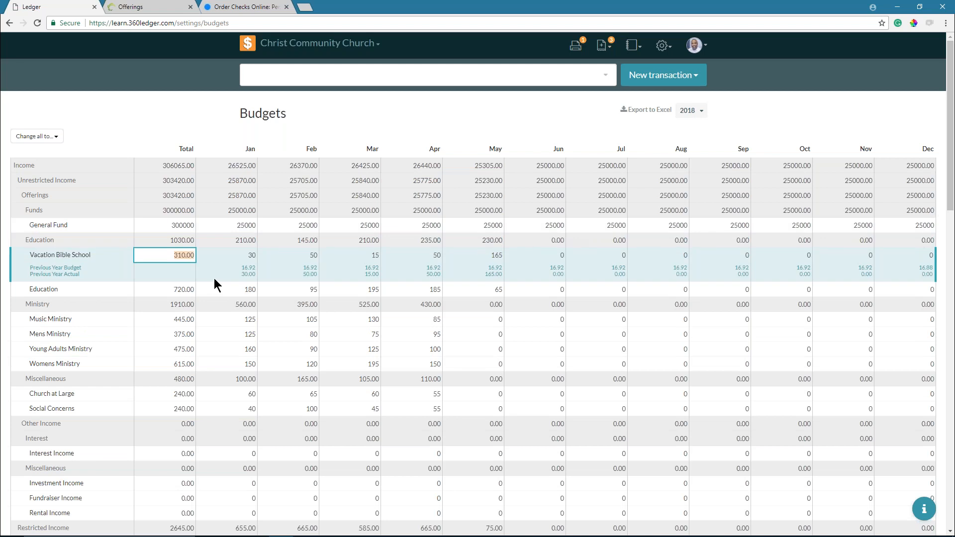
{"action": "type", "text": "400"}
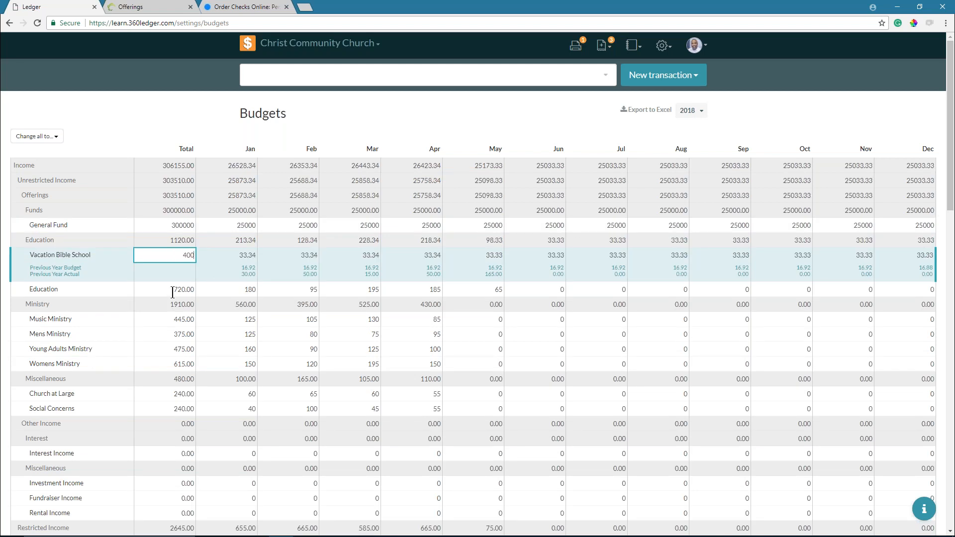
{"action": "left_click", "coordinate": [185, 289]}
{"action": "type", "text": "800"}
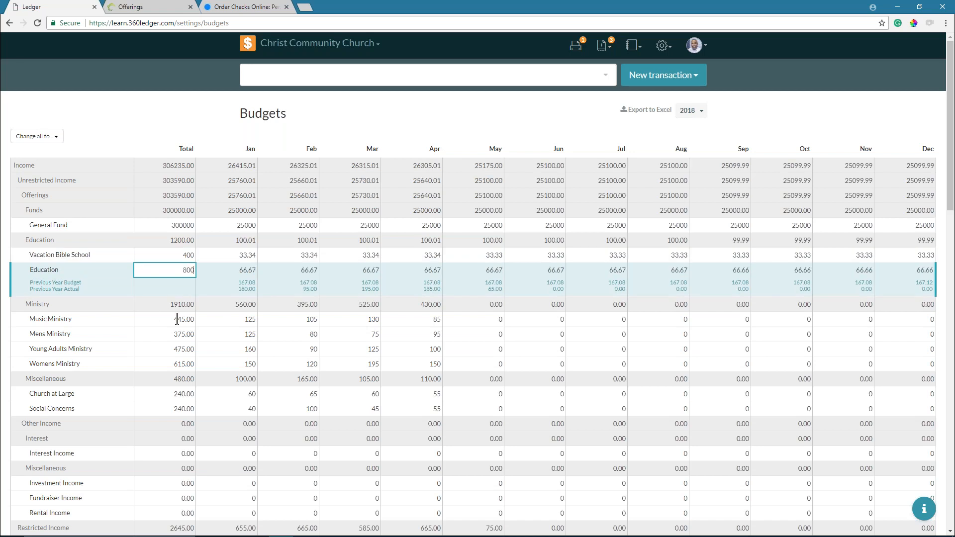
{"action": "left_click", "coordinate": [177, 319]}
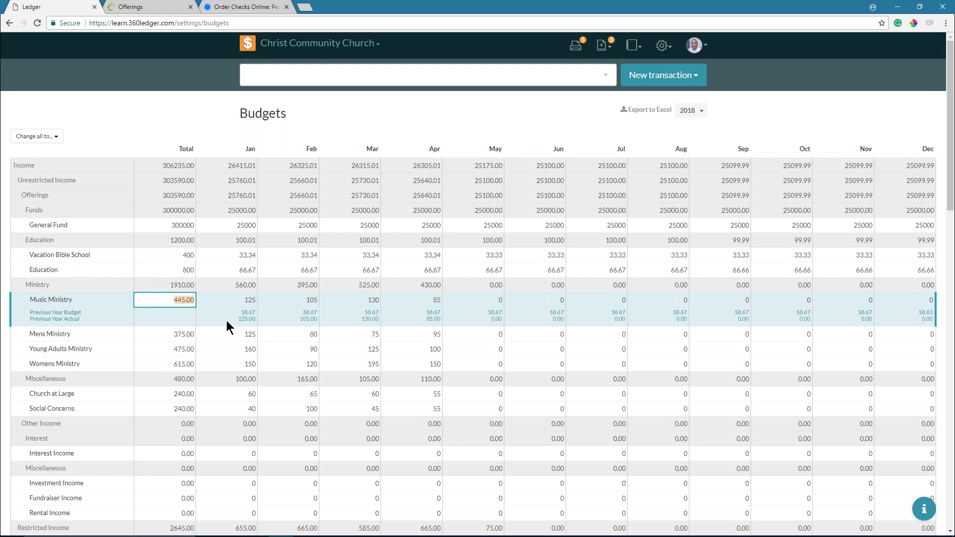
{"action": "type", "text": "5000"}
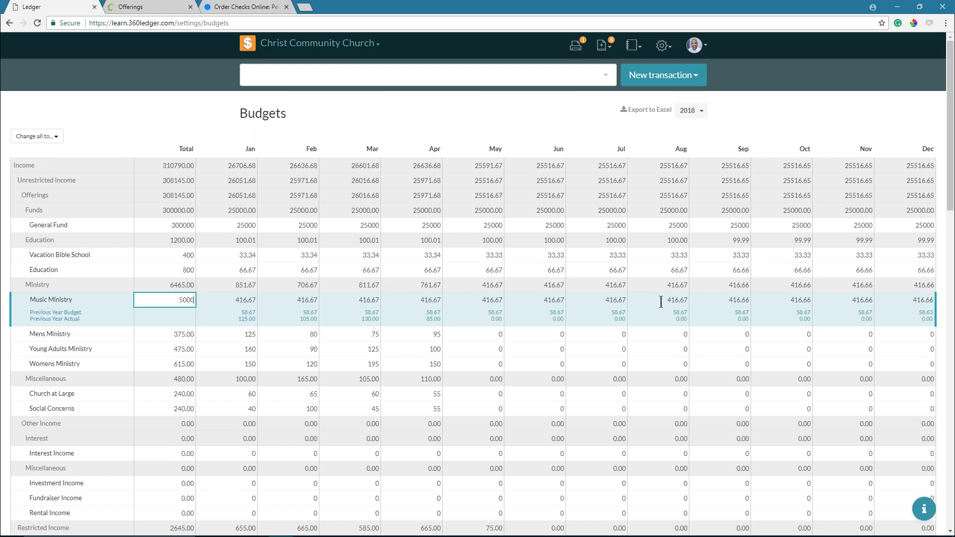
- Save the budget changes and export the 2018 budget to Excel
{"action": "scroll", "coordinate": [661, 302], "scroll_direction": "down", "scroll_amount": 15}
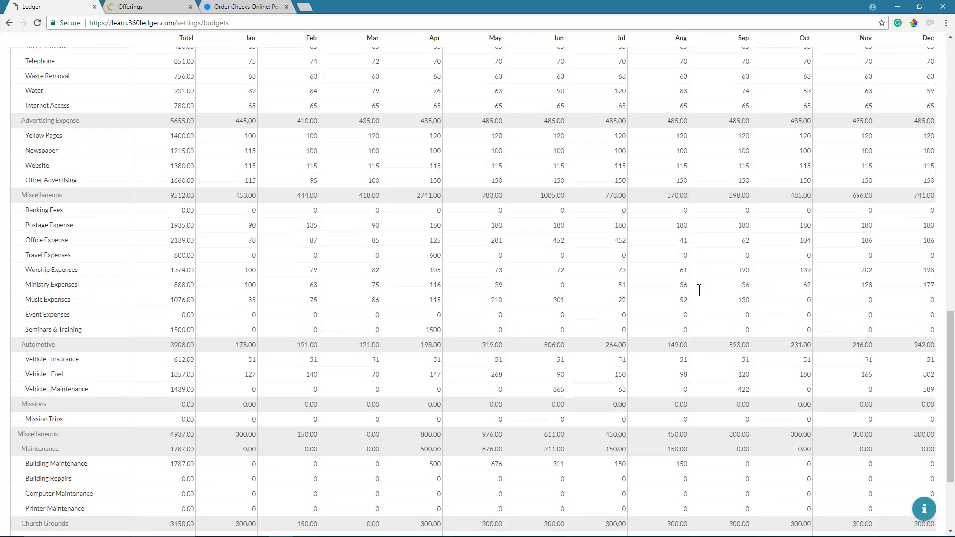
{"action": "scroll", "coordinate": [700, 291], "scroll_direction": "down", "scroll_amount": 3}
{"action": "left_click", "coordinate": [856, 503]}
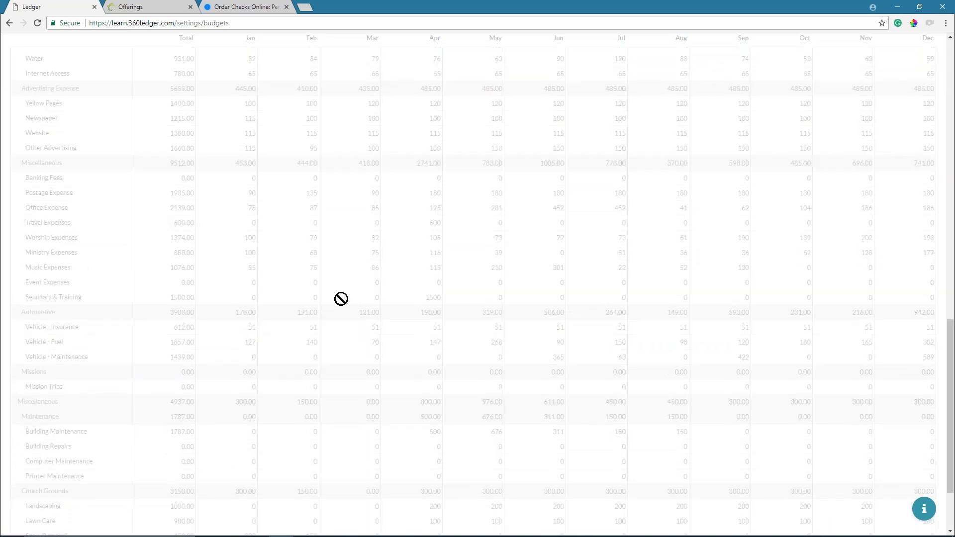
{"action": "scroll", "coordinate": [342, 286], "scroll_direction": "up", "scroll_amount": 16}
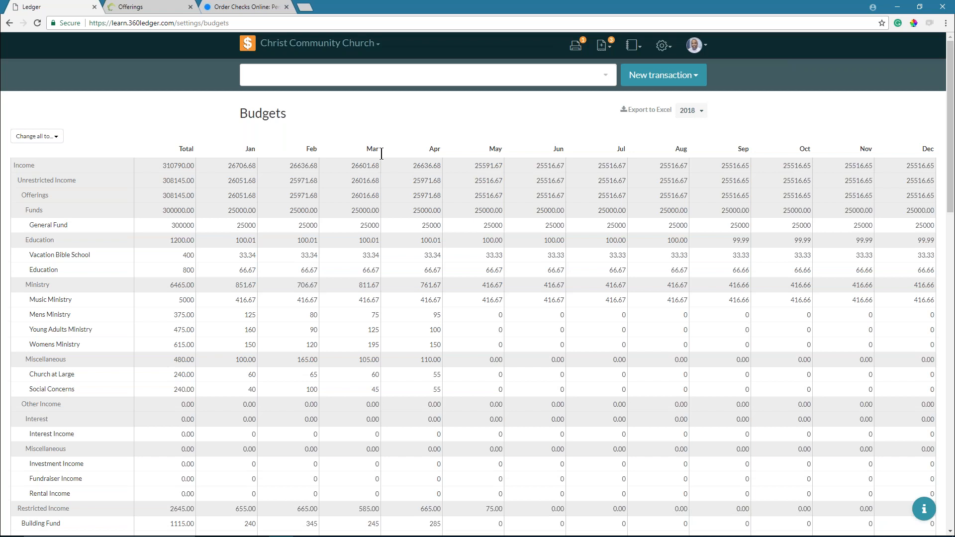
{"action": "left_click", "coordinate": [637, 111]}
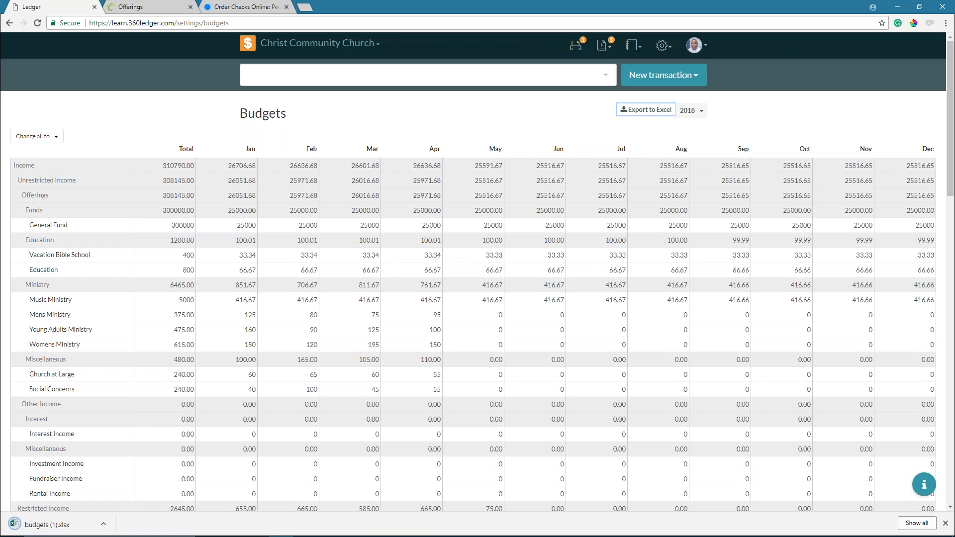
- Open budgets (1).xlsx with editing enabled and maximized, then inspect the Education March subtotal formula
{"action": "left_click_drag", "start_coordinate": [54, 525], "coordinate": [60, 529]}
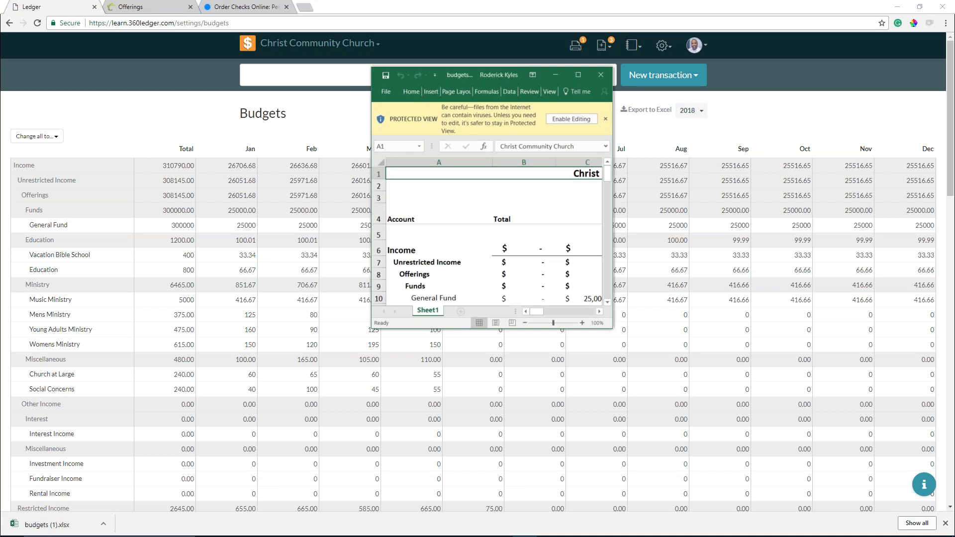
{"action": "left_click", "coordinate": [570, 119]}
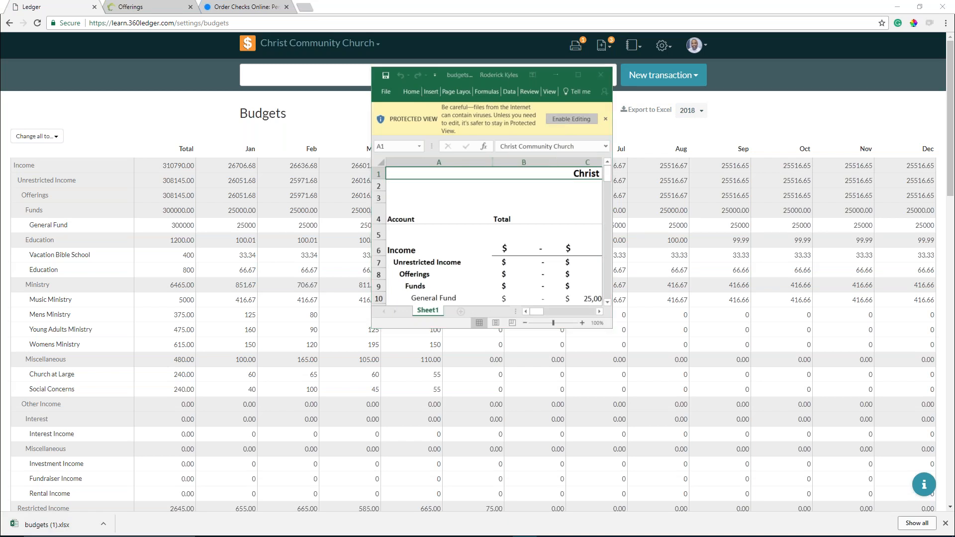
{"action": "left_click", "coordinate": [590, 86]}
{"action": "left_click", "coordinate": [350, 252]}
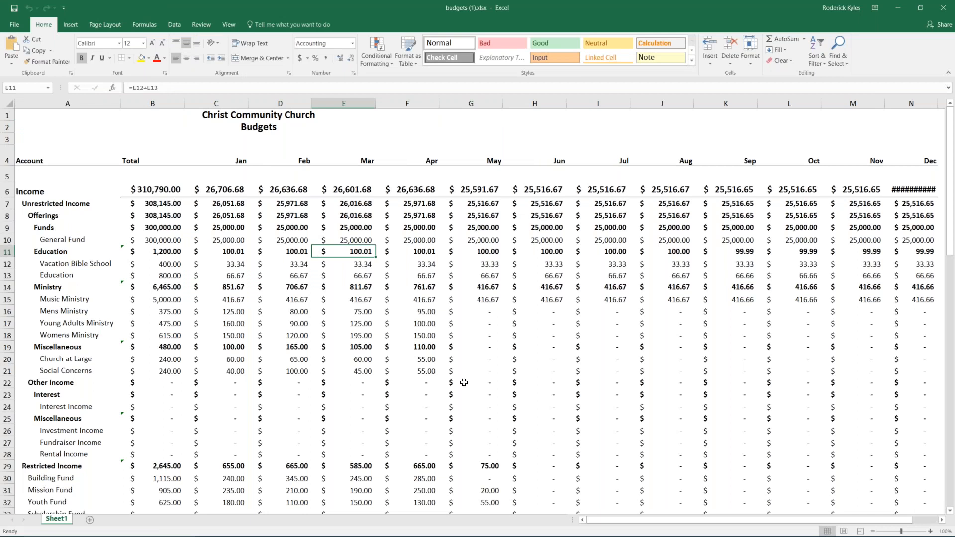
- Set the General Fund total in B10 to 350,000 and check its monthly values
{"action": "double_click", "coordinate": [482, 9]}
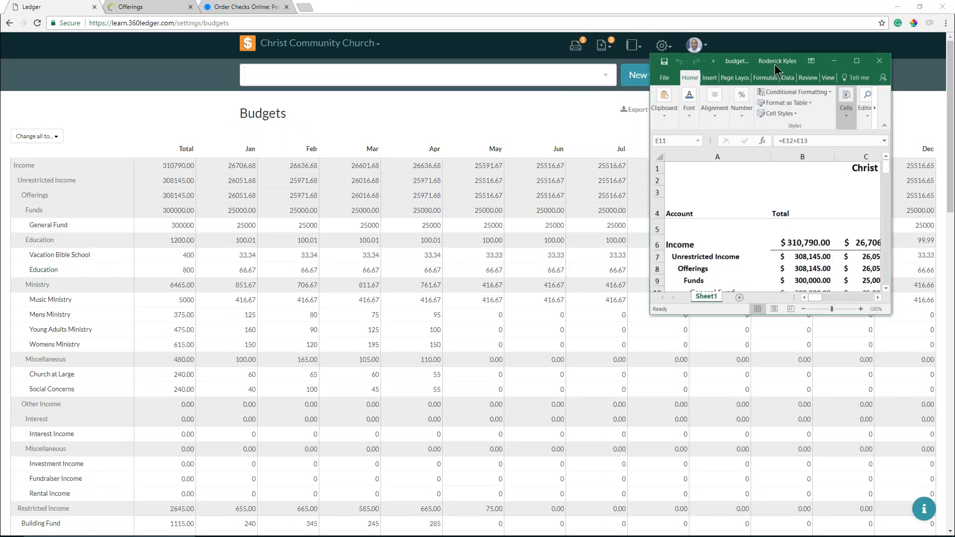
{"action": "left_click_drag", "start_coordinate": [736, 63], "coordinate": [254, 2]}
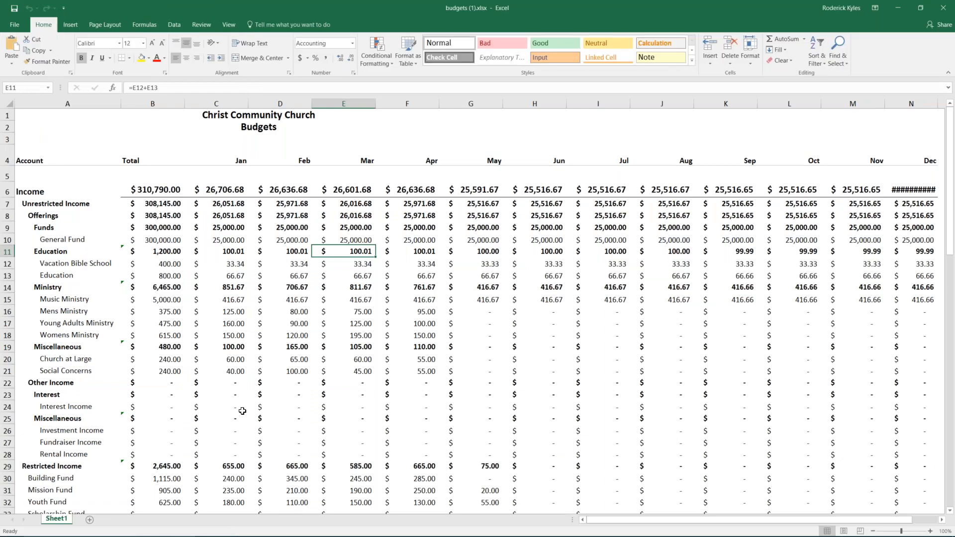
{"action": "left_click", "coordinate": [169, 241]}
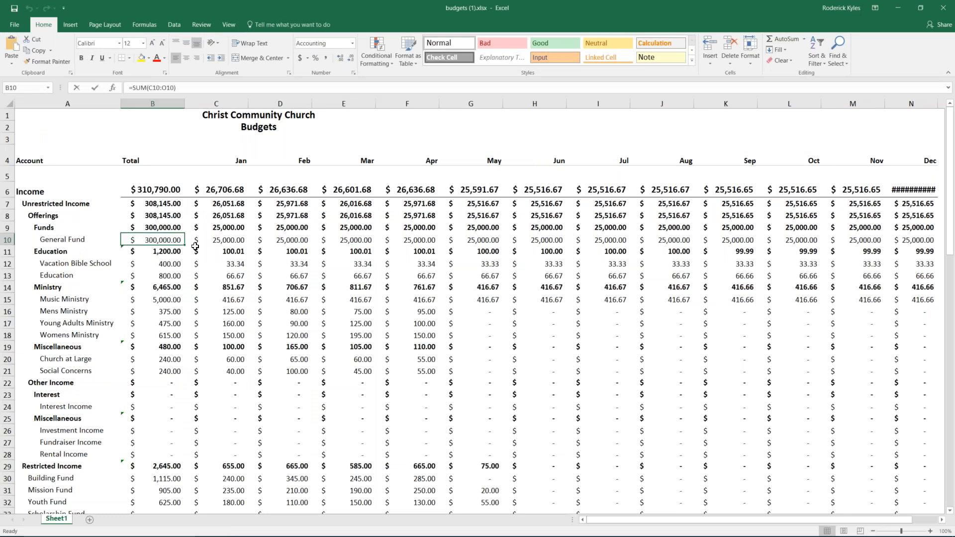
{"action": "type", "text": "350000.000"}
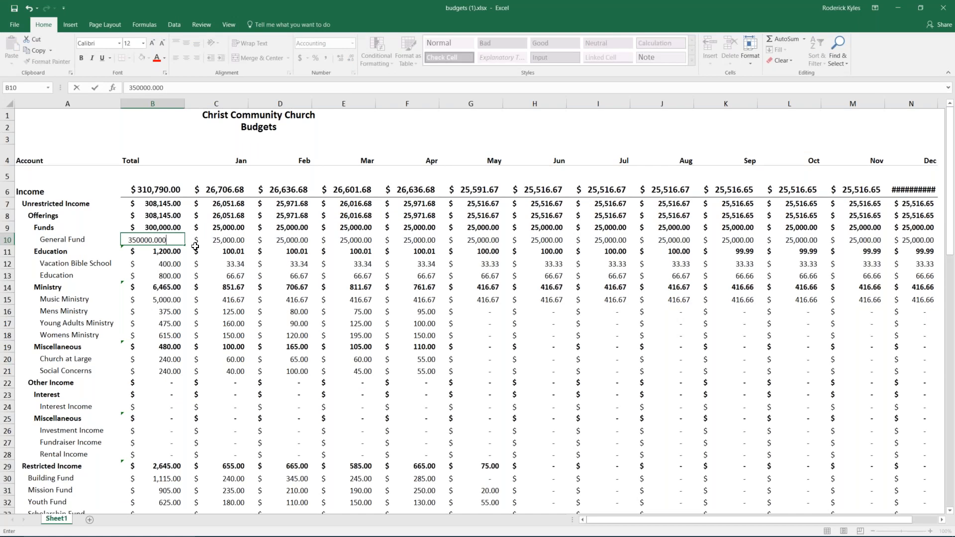
{"action": "left_click", "coordinate": [255, 259]}
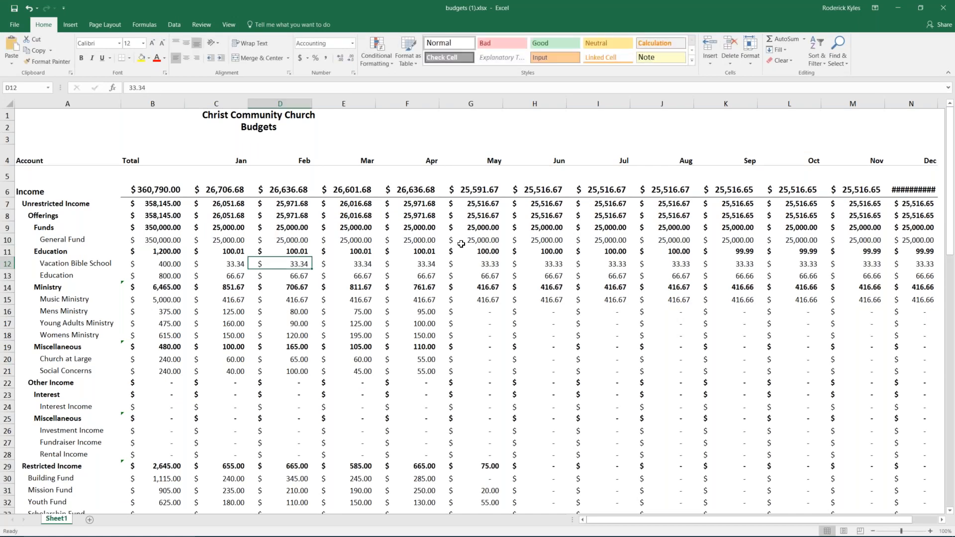
{"action": "left_click", "coordinate": [216, 241]}
{"action": "left_click", "coordinate": [284, 240]}
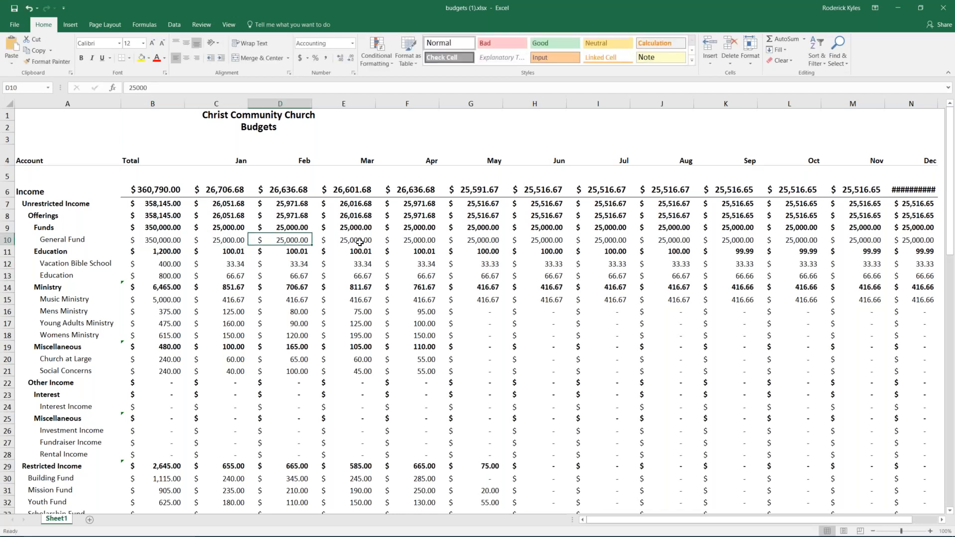
{"action": "left_click", "coordinate": [352, 240]}
{"action": "left_click", "coordinate": [429, 239]}
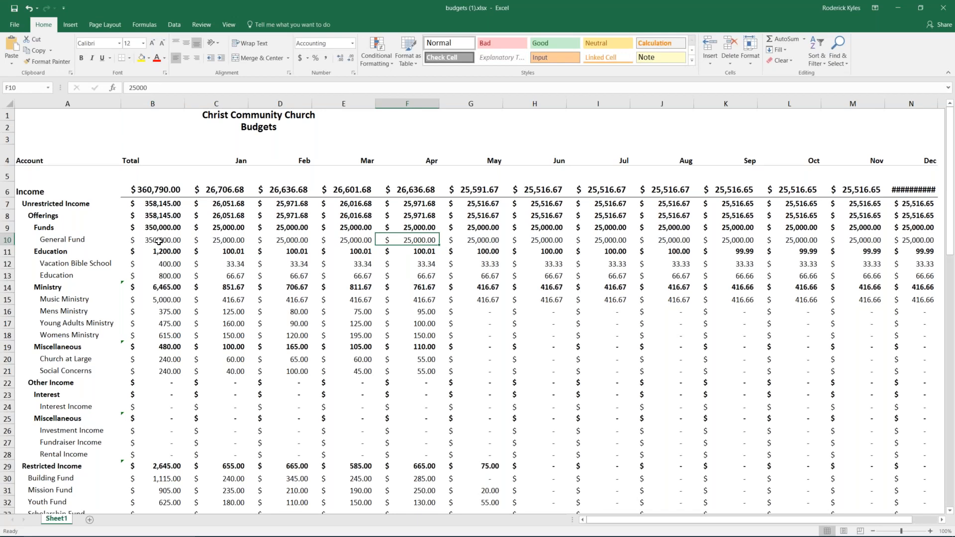
- Enter 5 for Vacation Bible School in B12 and 900 for Education in B13
{"action": "left_click", "coordinate": [170, 264]}
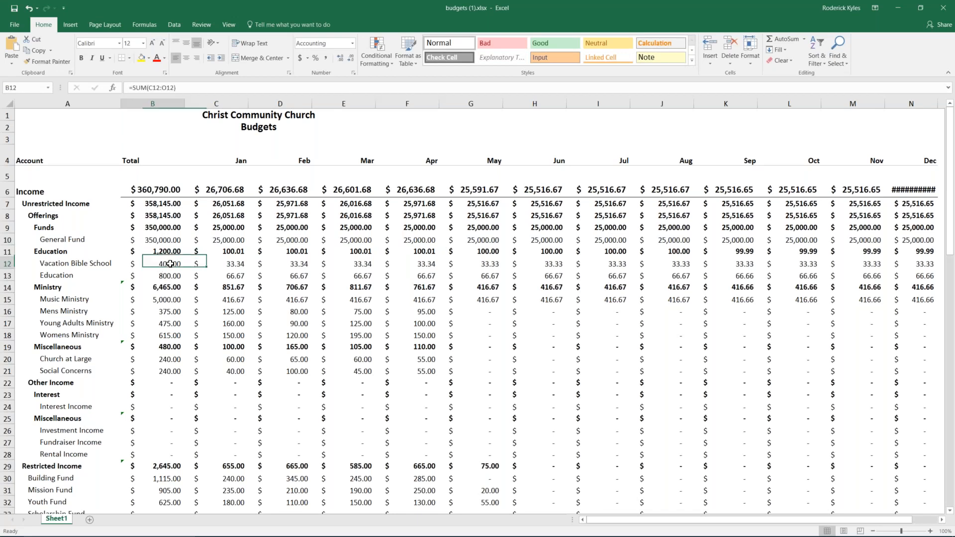
{"action": "type", "text": "5"}
{"action": "key", "text": "Tab"}
{"action": "key", "text": "Return"}
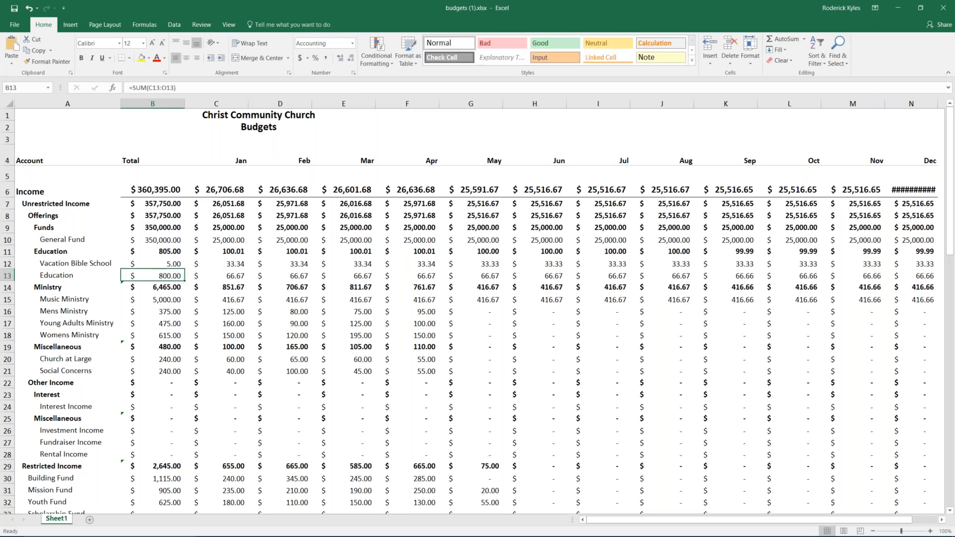
{"action": "type", "text": "900"}
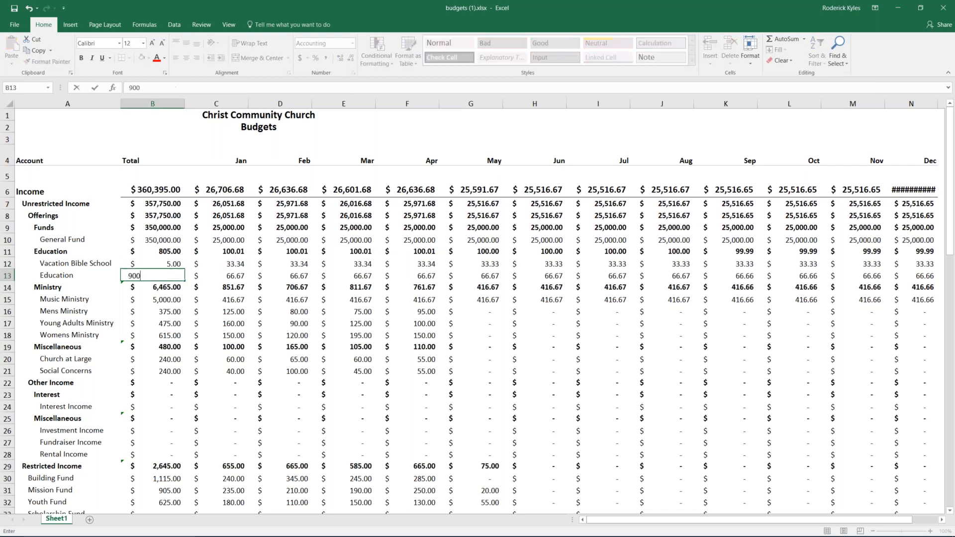
{"action": "left_click", "coordinate": [286, 312]}
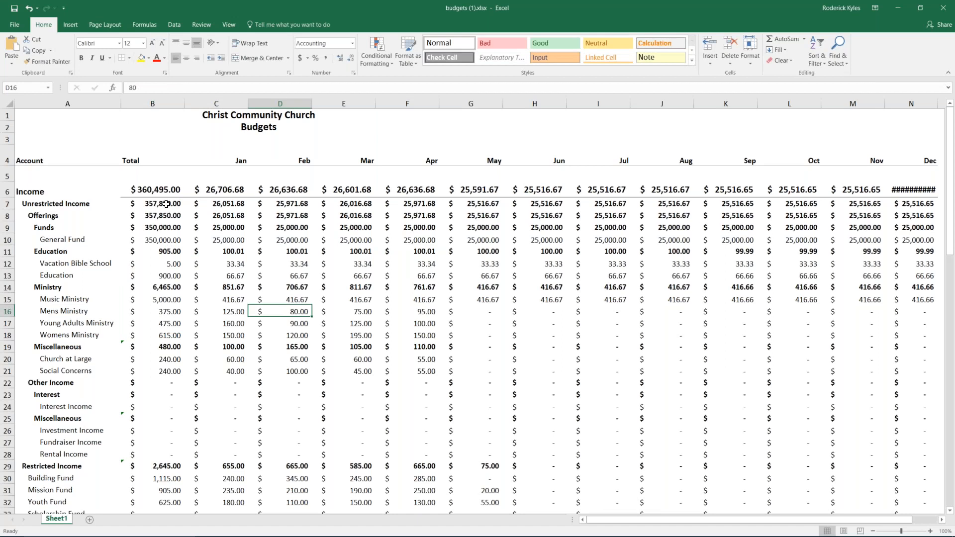
- Copy the Total column values from B7 downward
{"action": "left_click_drag", "start_coordinate": [167, 204], "coordinate": [161, 474]}
{"action": "scroll", "coordinate": [154, 188], "scroll_direction": "up", "scroll_amount": 19}
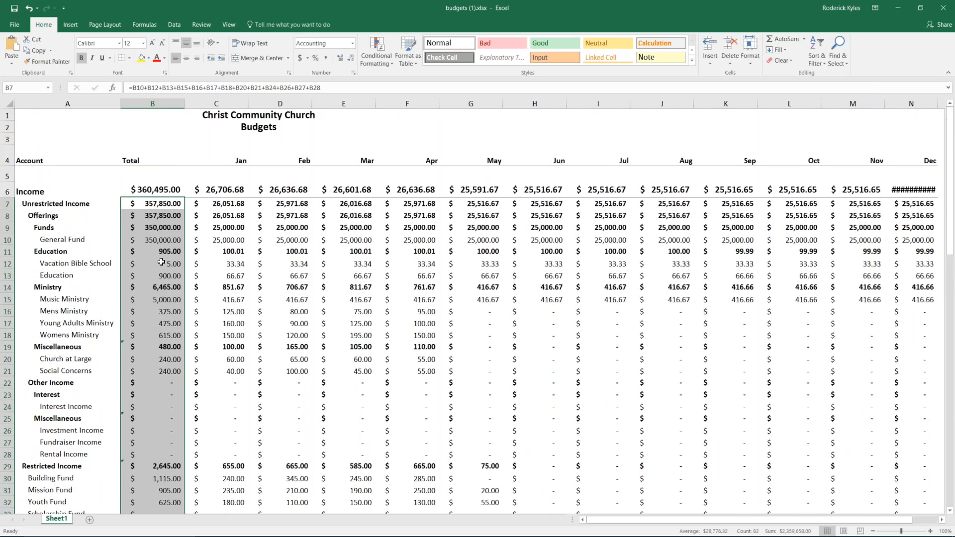
{"action": "right_click", "coordinate": [162, 262]}
{"action": "left_click", "coordinate": [189, 276]}
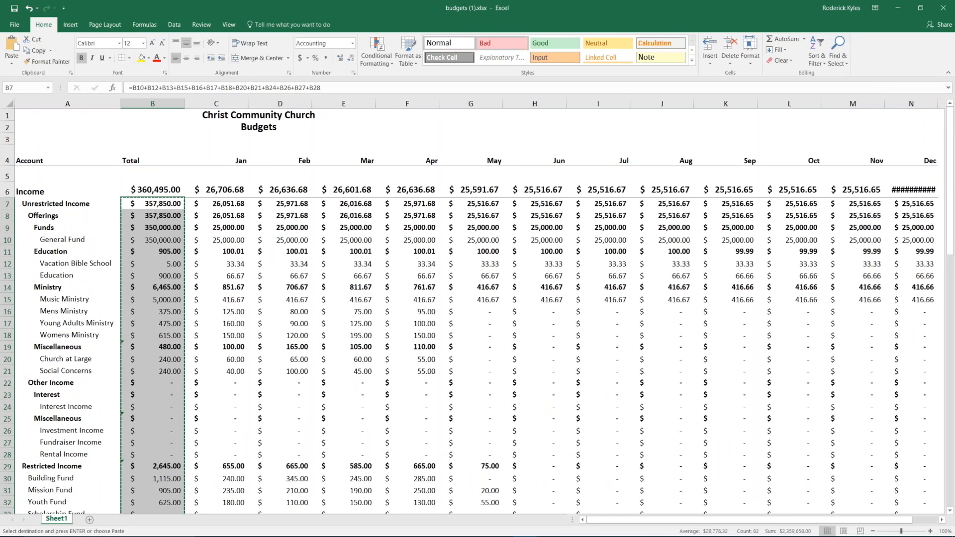
{"action": "double_click", "coordinate": [486, 9]}
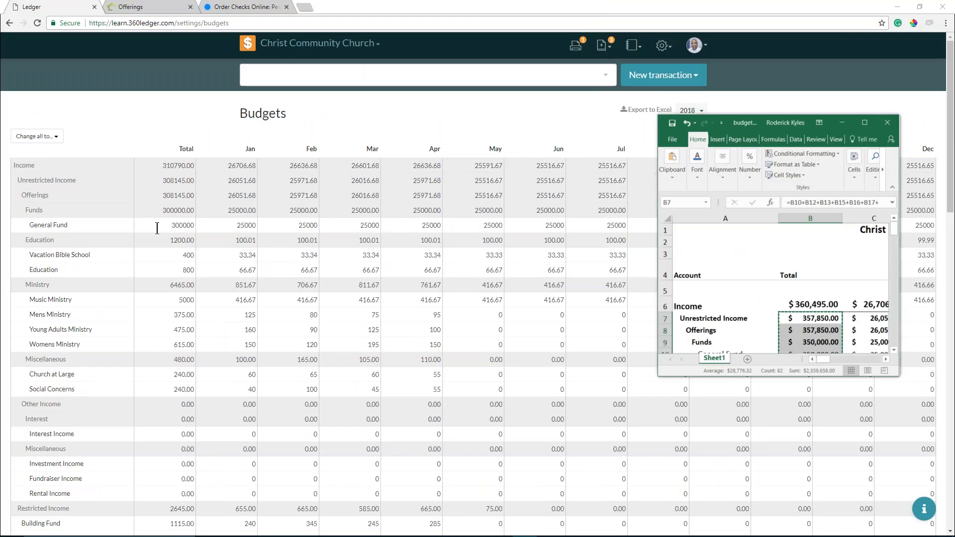
- Paste the copied Excel totals into the ledger's Unrestricted Income Total cell
{"action": "left_click", "coordinate": [168, 179]}
{"action": "right_click", "coordinate": [167, 184]}
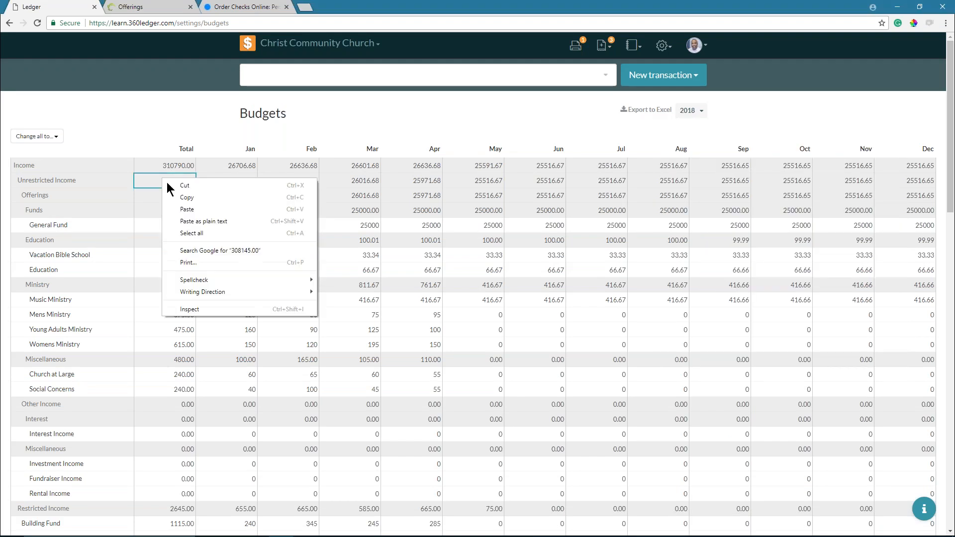
{"action": "left_click", "coordinate": [185, 210]}
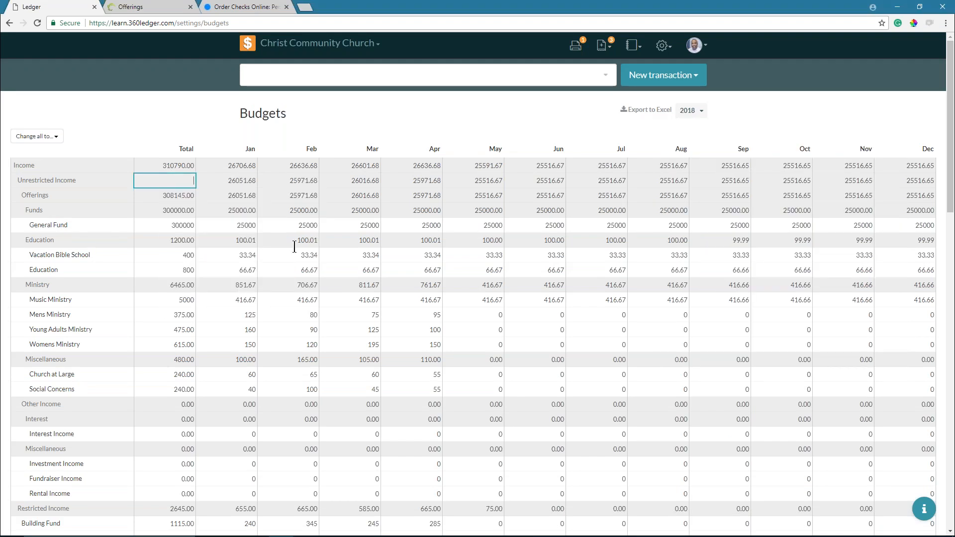
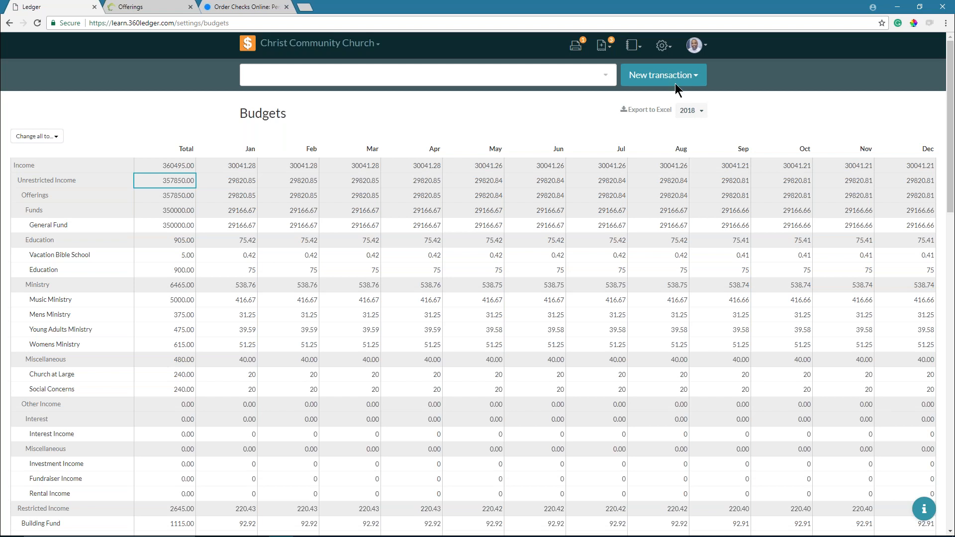
- Open the 2018 Income & Expense report from the reports menu
{"action": "left_click", "coordinate": [641, 50]}
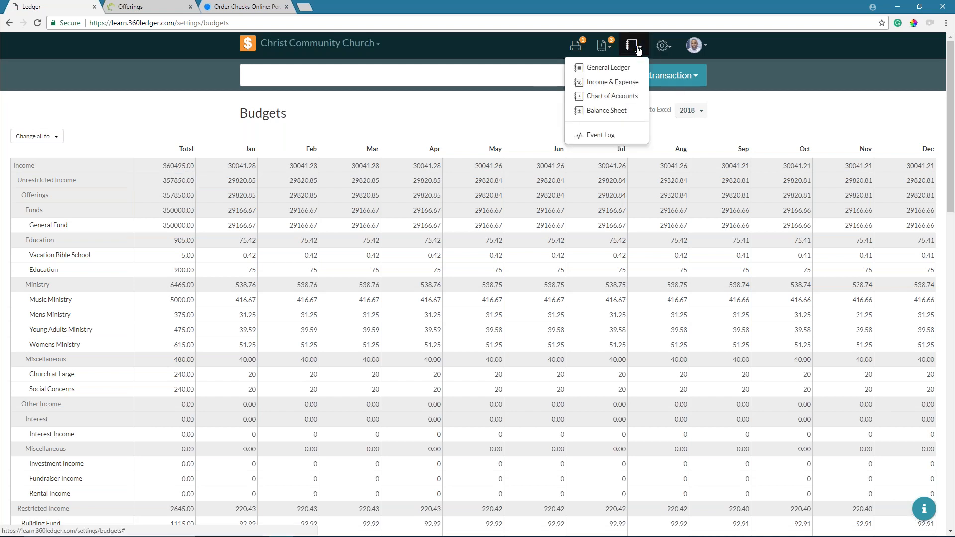
{"action": "left_click", "coordinate": [612, 81]}
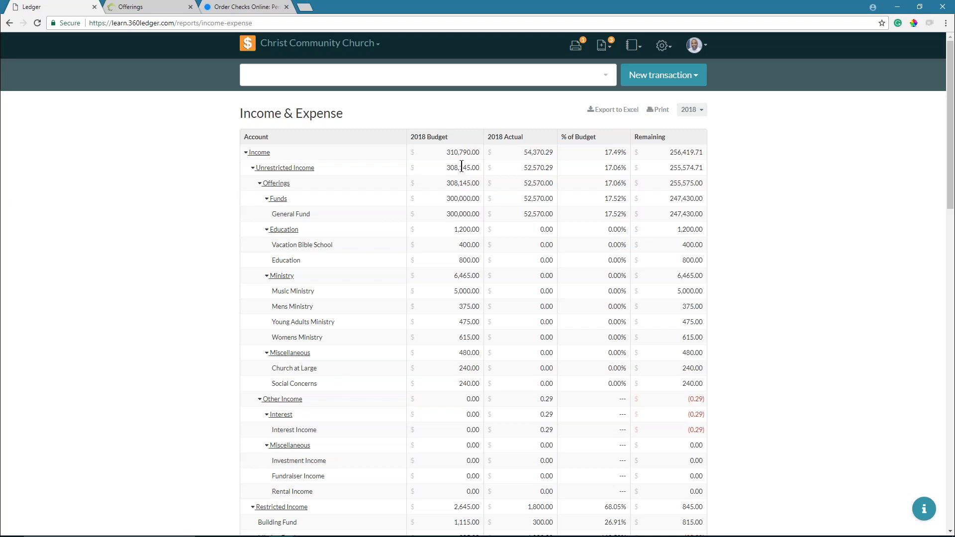
- Preview the Income & Expense report limited to February 2018
{"action": "left_click", "coordinate": [695, 114]}
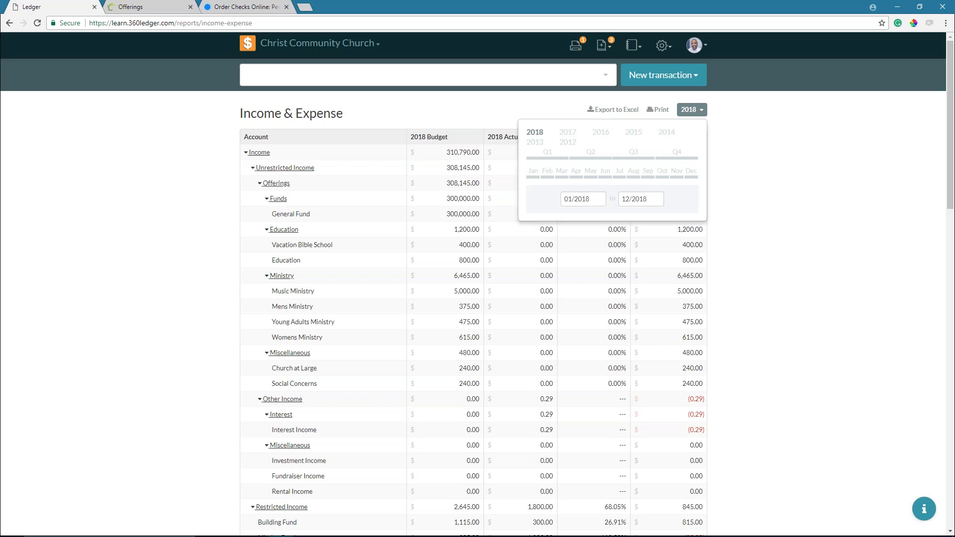
{"action": "left_click", "coordinate": [548, 175]}
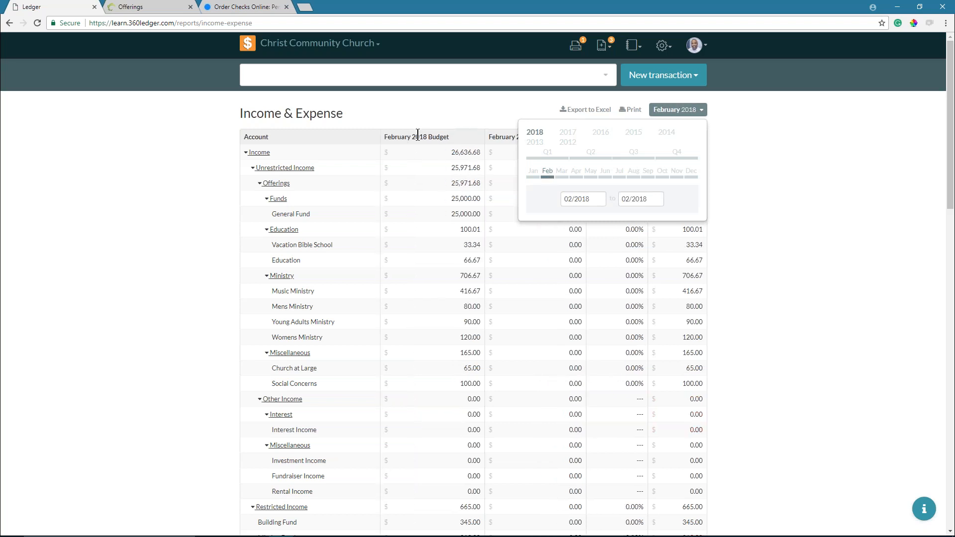
{"action": "left_click", "coordinate": [692, 114]}
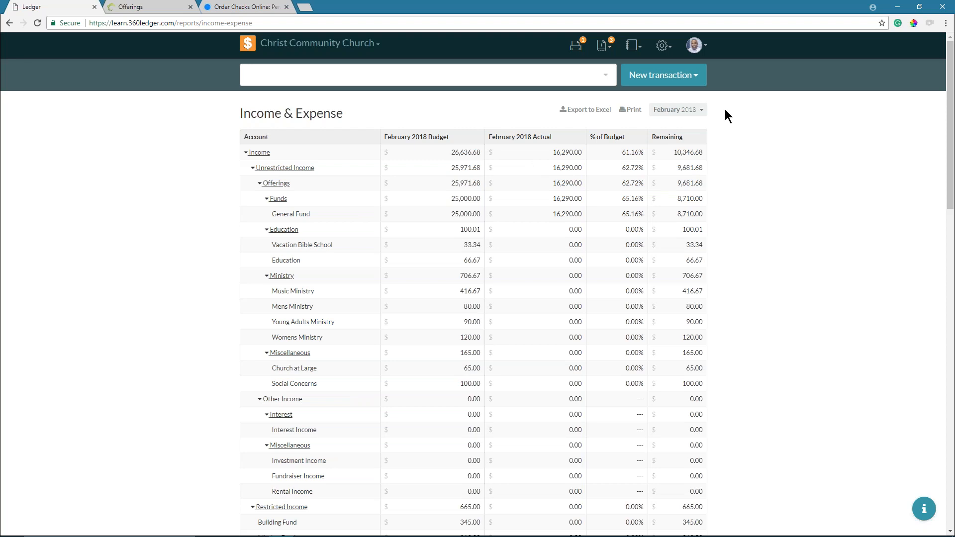
- Reset the report to full-year 2018 and export it to Excel as income-expense (1).xlsx
{"action": "left_click", "coordinate": [692, 111]}
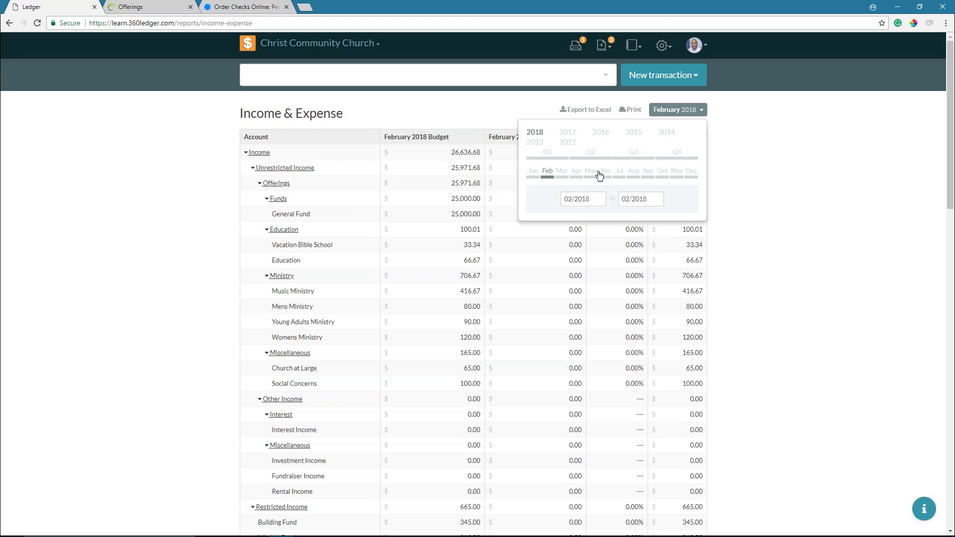
{"action": "left_click", "coordinate": [539, 134]}
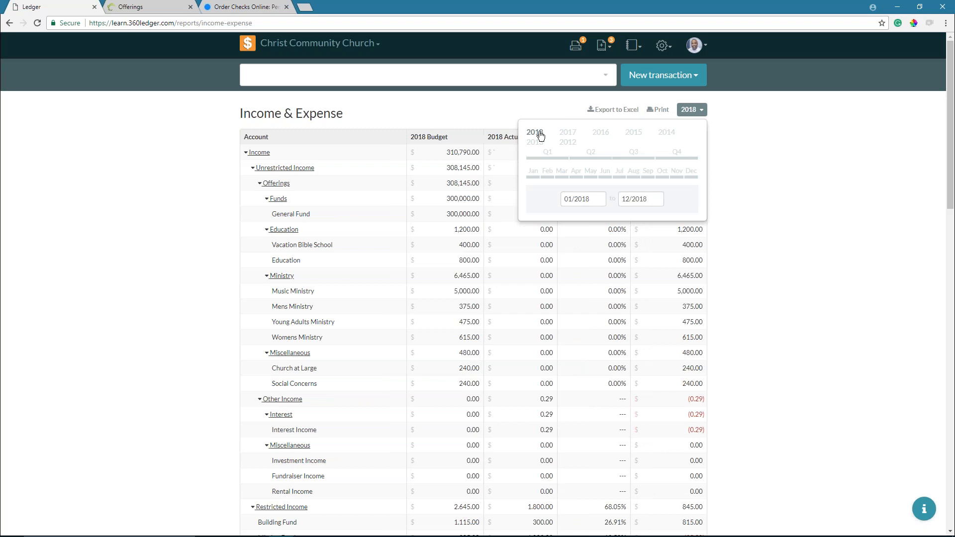
{"action": "left_click", "coordinate": [689, 112]}
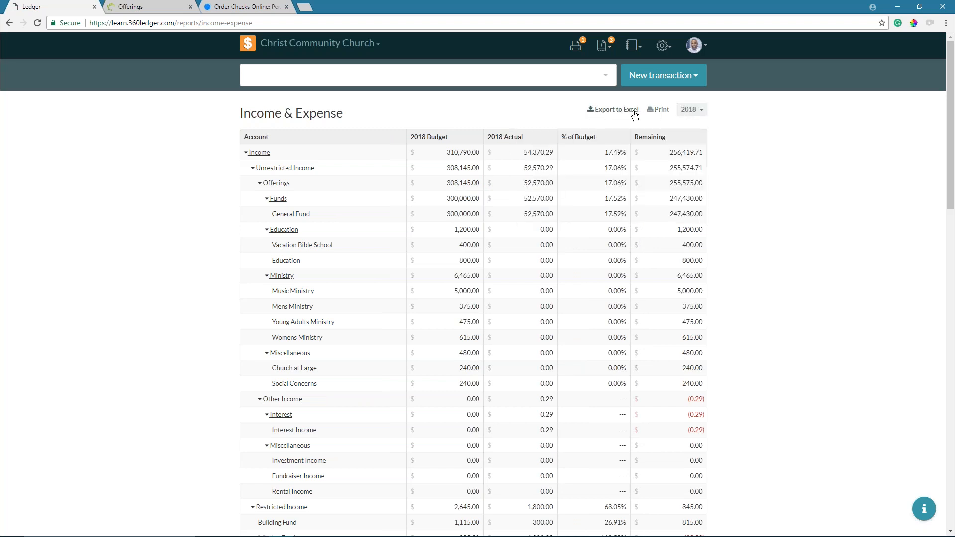
{"action": "left_click", "coordinate": [610, 111]}
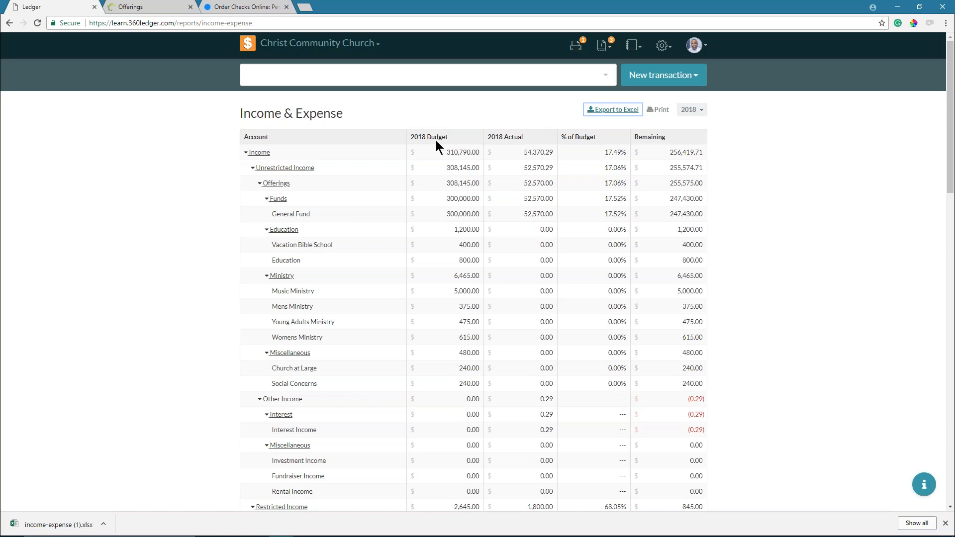
- Export the February 2018 report as income-expense (2).xlsx and open both downloaded workbooks
{"action": "left_click", "coordinate": [691, 110]}
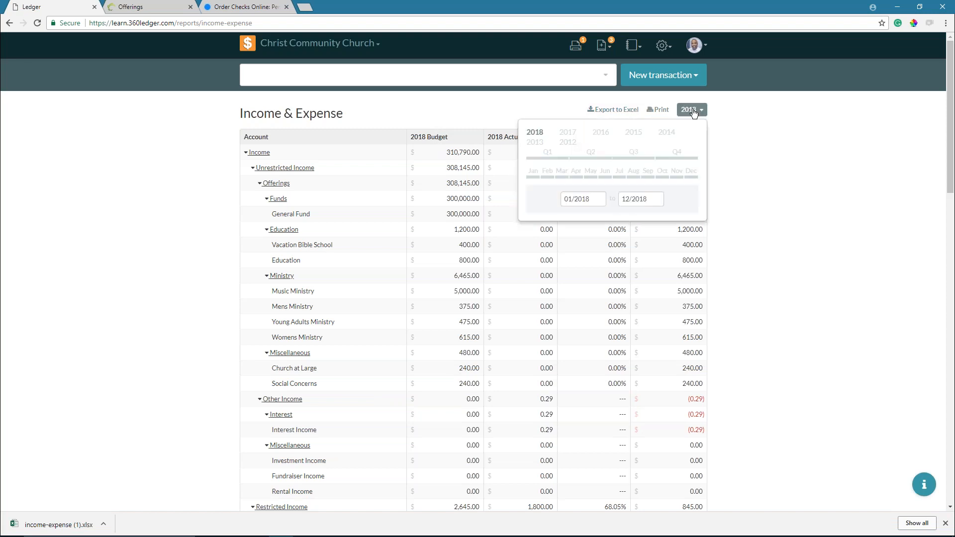
{"action": "left_click", "coordinate": [548, 174]}
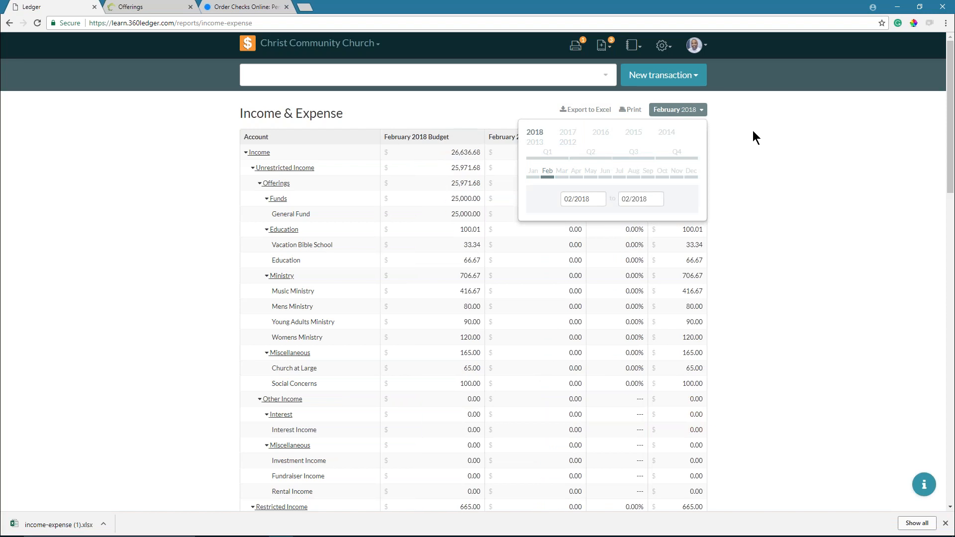
{"action": "left_click", "coordinate": [680, 110]}
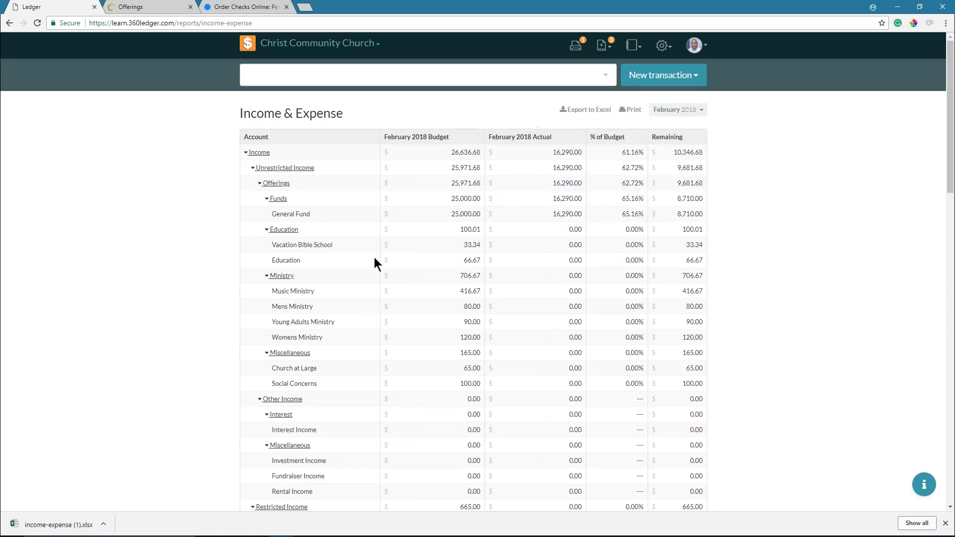
{"action": "left_click", "coordinate": [586, 110]}
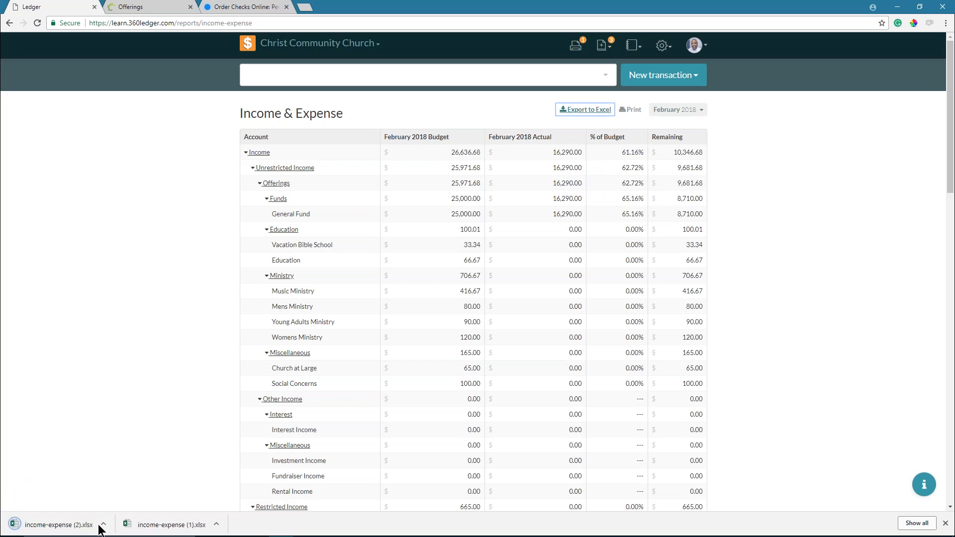
{"action": "left_click", "coordinate": [58, 526]}
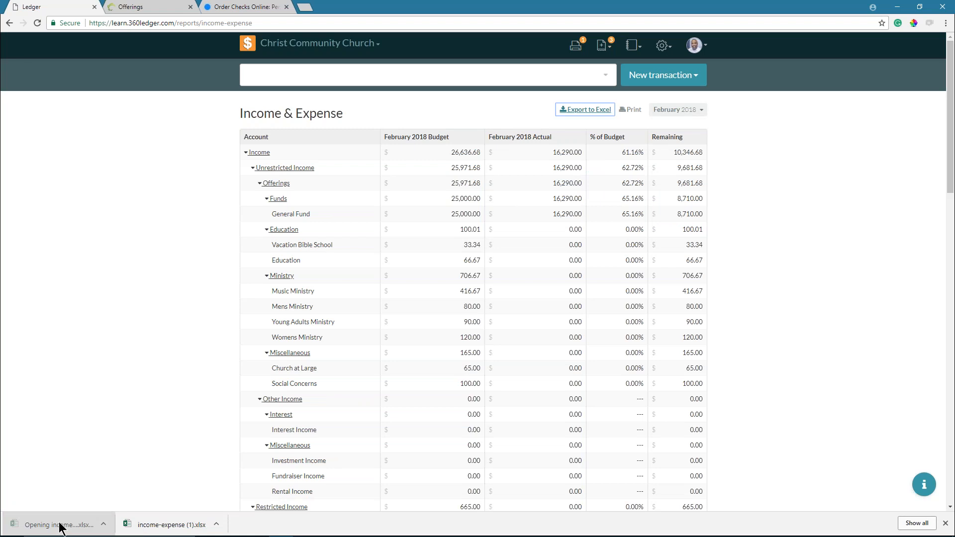
{"action": "left_click", "coordinate": [166, 526]}
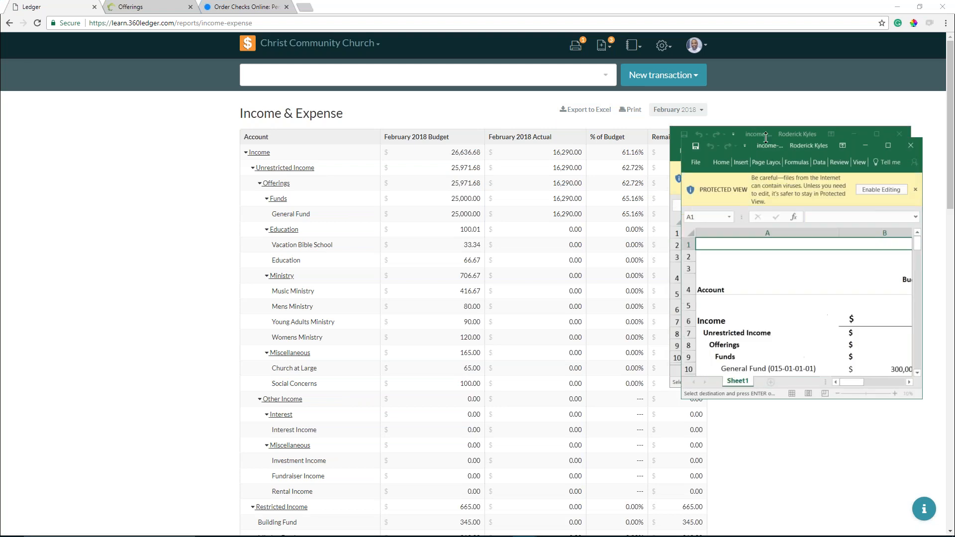
- Enable editing in both Protected View income-expense workbooks
{"action": "left_click_drag", "start_coordinate": [766, 138], "coordinate": [194, 77]}
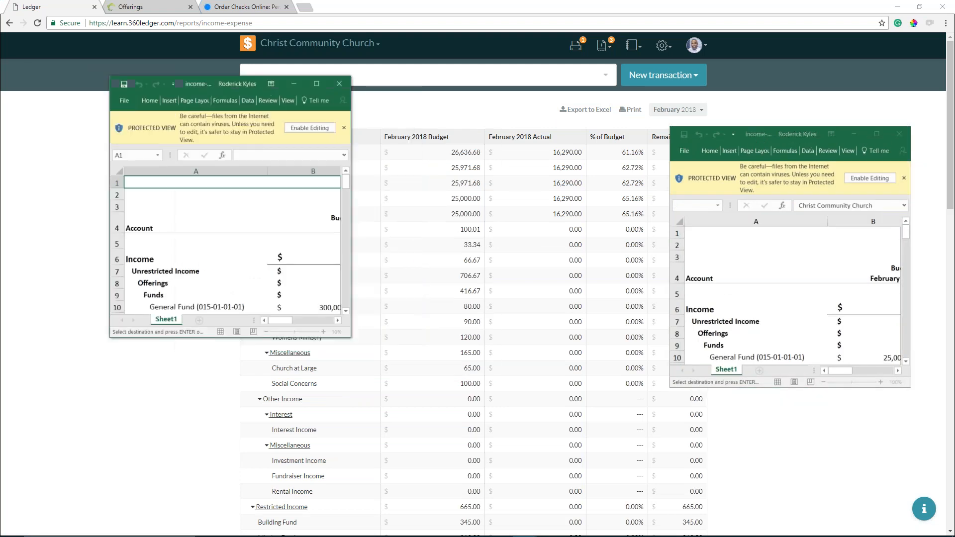
{"action": "left_click", "coordinate": [324, 129]}
{"action": "left_click_drag", "start_coordinate": [769, 141], "coordinate": [632, 105]}
{"action": "left_click", "coordinate": [727, 147]}
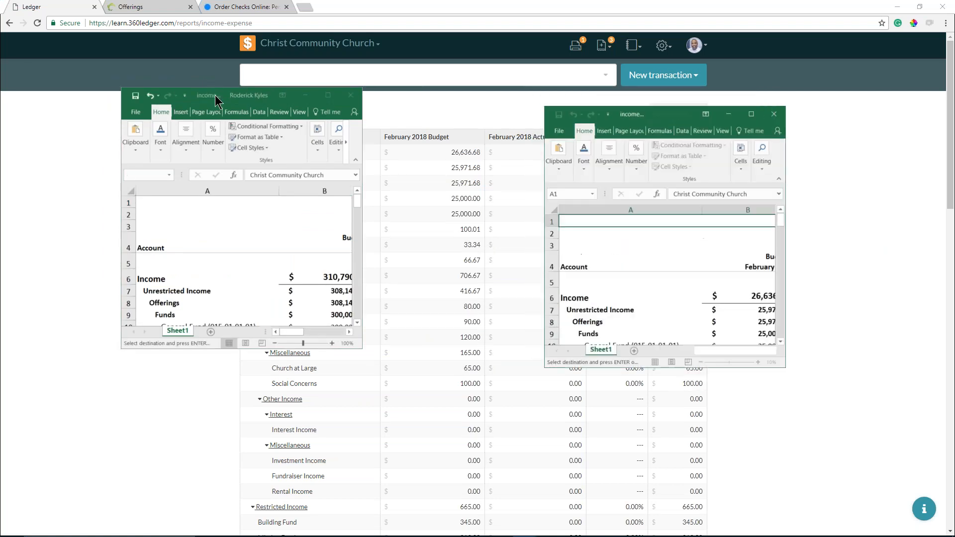
- Snap one workbook to the left half and income-expense (2) to the right half
{"action": "left_click_drag", "start_coordinate": [216, 100], "coordinate": [1, 96]}
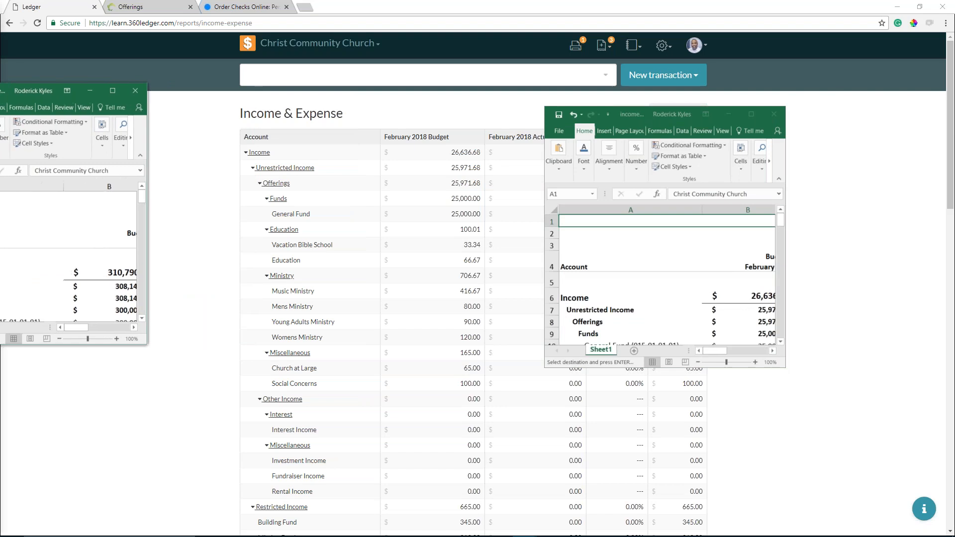
{"action": "mouse_move", "coordinate": [1, 95]}
{"action": "left_mouse_down"}
{"action": "mouse_move", "coordinate": [263, 133]}
{"action": "mouse_move", "coordinate": [104, 90]}
{"action": "mouse_move", "coordinate": [1, 86]}
{"action": "left_mouse_up"}
{"action": "left_click", "coordinate": [568, 94]}
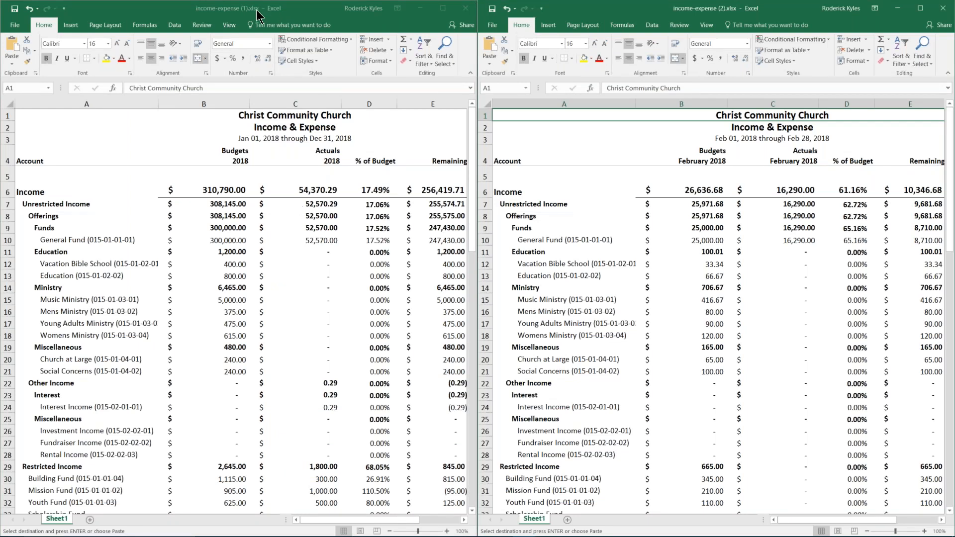
- Rearrange the windows with February on the left and full-year 2018 on the right
{"action": "left_click_drag", "start_coordinate": [258, 15], "coordinate": [776, 180]}
{"action": "left_click", "coordinate": [627, 19]}
{"action": "left_click_drag", "start_coordinate": [627, 19], "coordinate": [6, 49]}
{"action": "left_click", "coordinate": [597, 94]}
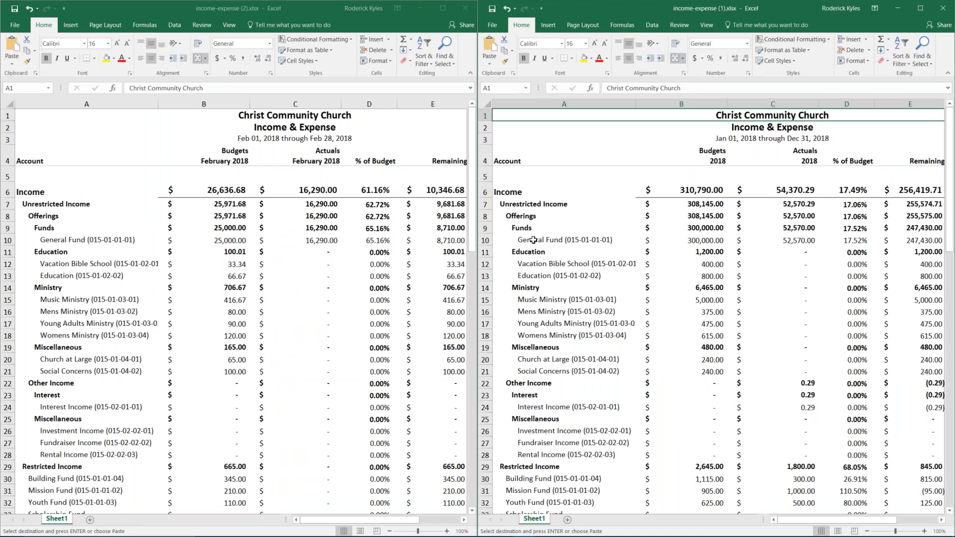
- Unmerge title rows 1–3 in both reports and inspect the % of Budget formula in D6
{"action": "left_click_drag", "start_coordinate": [8, 115], "coordinate": [10, 140]}
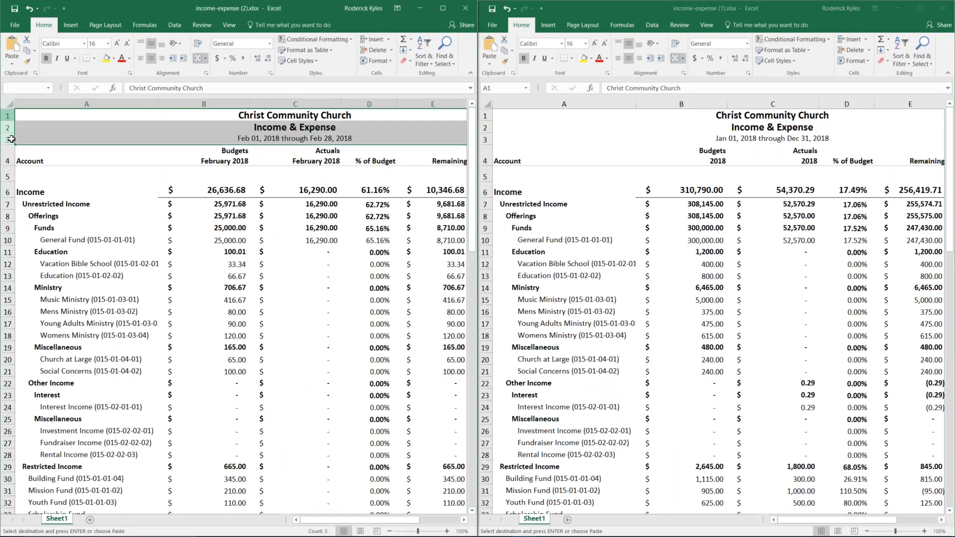
{"action": "left_click", "coordinate": [199, 64]}
{"action": "left_click_drag", "start_coordinate": [485, 115], "coordinate": [486, 139]}
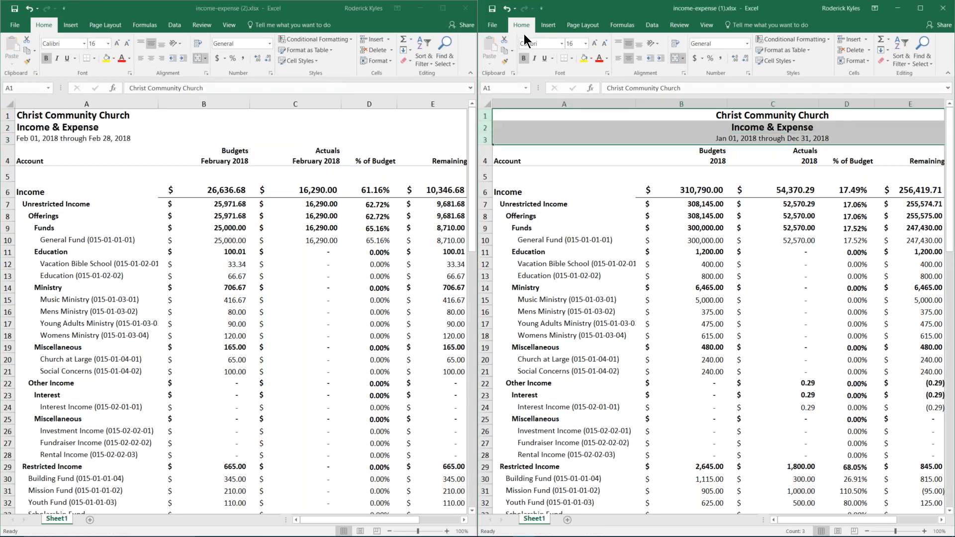
{"action": "left_click", "coordinate": [675, 58]}
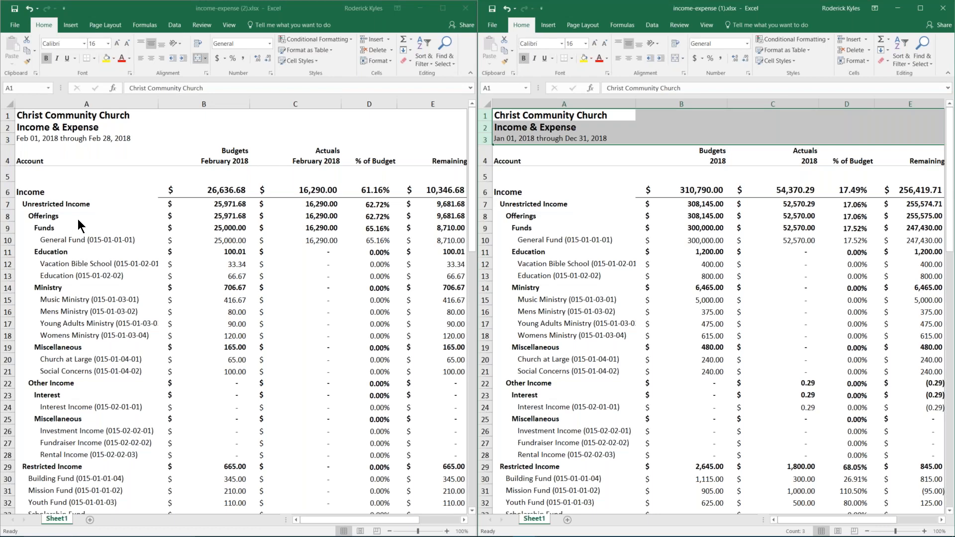
{"action": "left_click", "coordinate": [258, 201]}
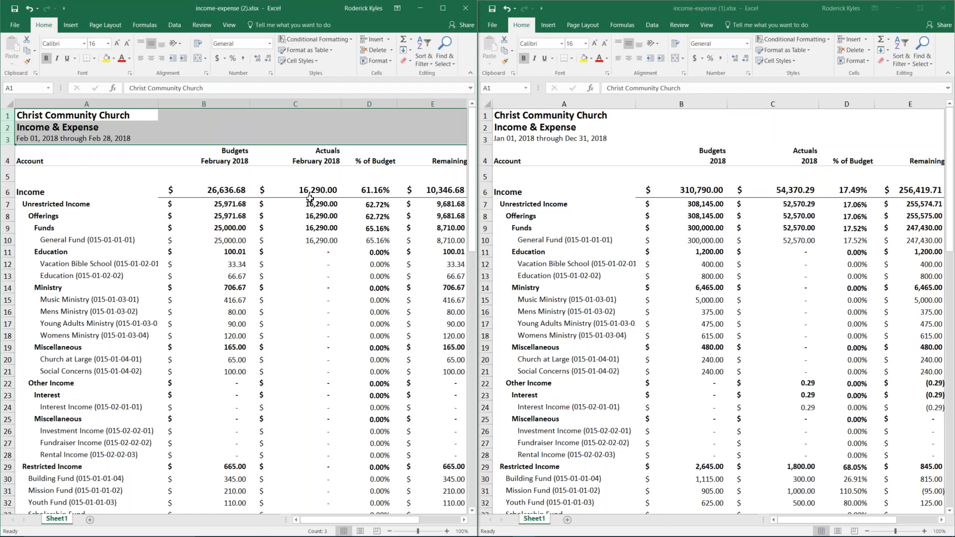
{"action": "left_click", "coordinate": [378, 185]}
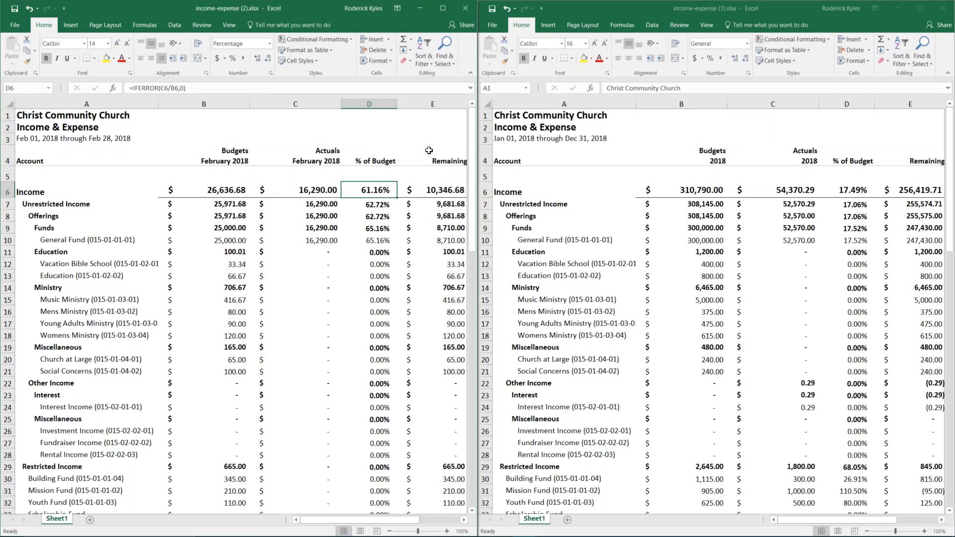
- Delete columns D and E from the February sheet
{"action": "left_click_drag", "start_coordinate": [368, 104], "coordinate": [431, 132]}
{"action": "right_click", "coordinate": [432, 132]}
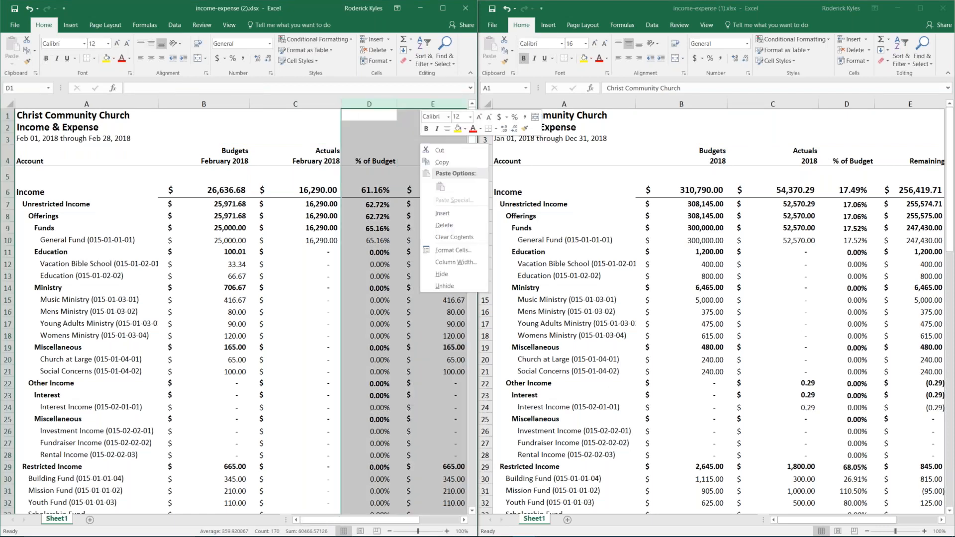
{"action": "left_click", "coordinate": [453, 225]}
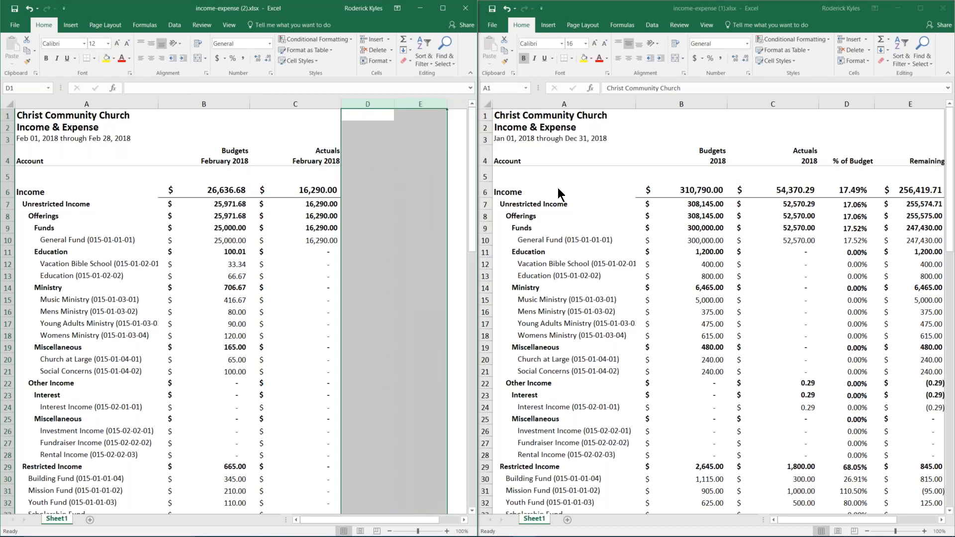
- Paste the full-year Budgets and Actuals columns into February's D:E and maximize the window
{"action": "left_click_drag", "start_coordinate": [682, 105], "coordinate": [771, 106]}
{"action": "right_click", "coordinate": [749, 125]}
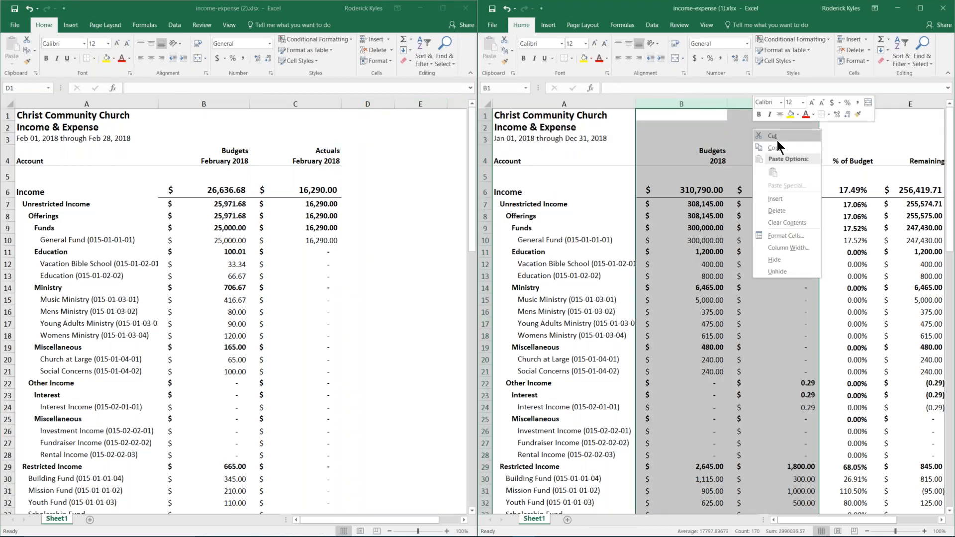
{"action": "left_click", "coordinate": [766, 142]}
{"action": "right_click", "coordinate": [366, 115]}
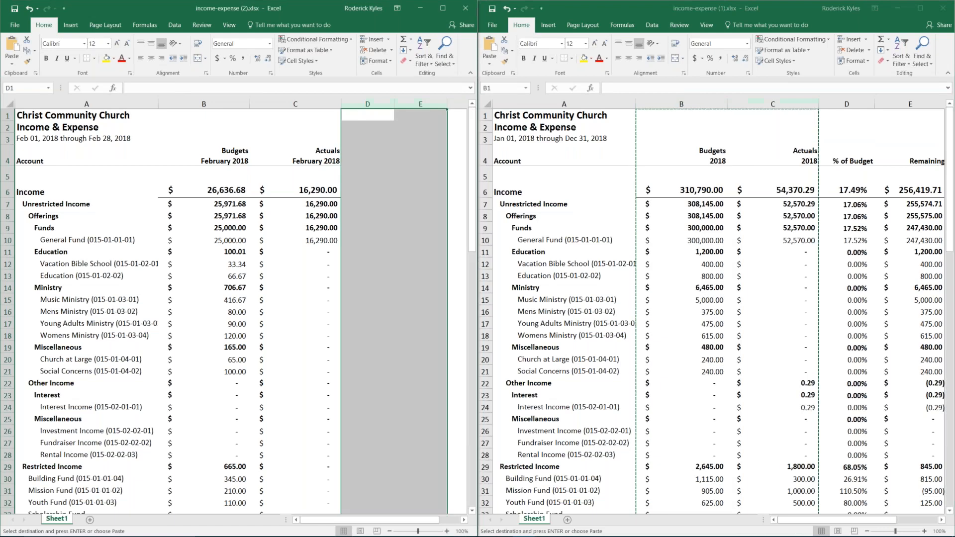
{"action": "left_click", "coordinate": [386, 158]}
{"action": "left_click", "coordinate": [384, 155]}
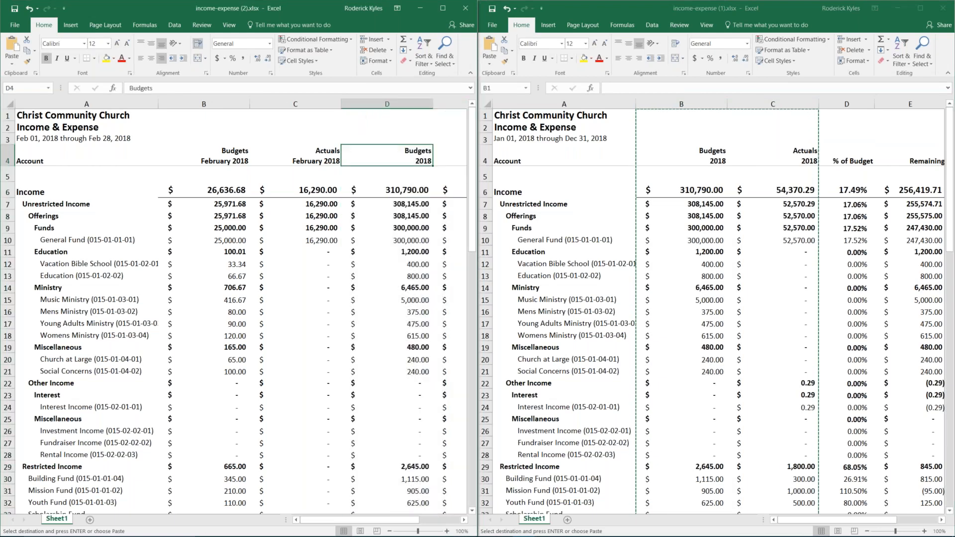
{"action": "left_click", "coordinate": [444, 9]}
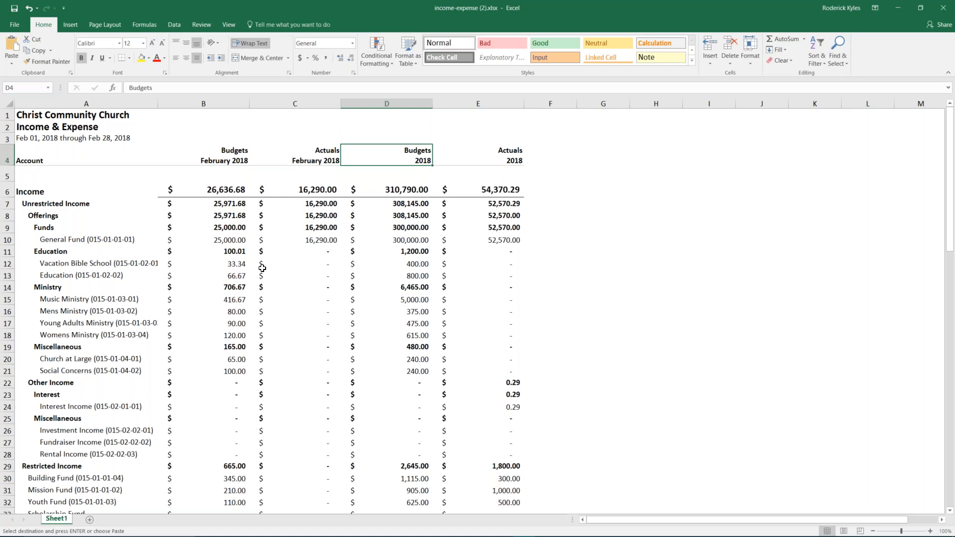
- Delete rows 29–33: Restricted Income with its Building, Mission, Youth and Scholarship Fund rows
{"action": "scroll", "coordinate": [266, 266], "scroll_direction": "down", "scroll_amount": 3}
{"action": "scroll", "coordinate": [243, 265], "scroll_direction": "up", "scroll_amount": 2}
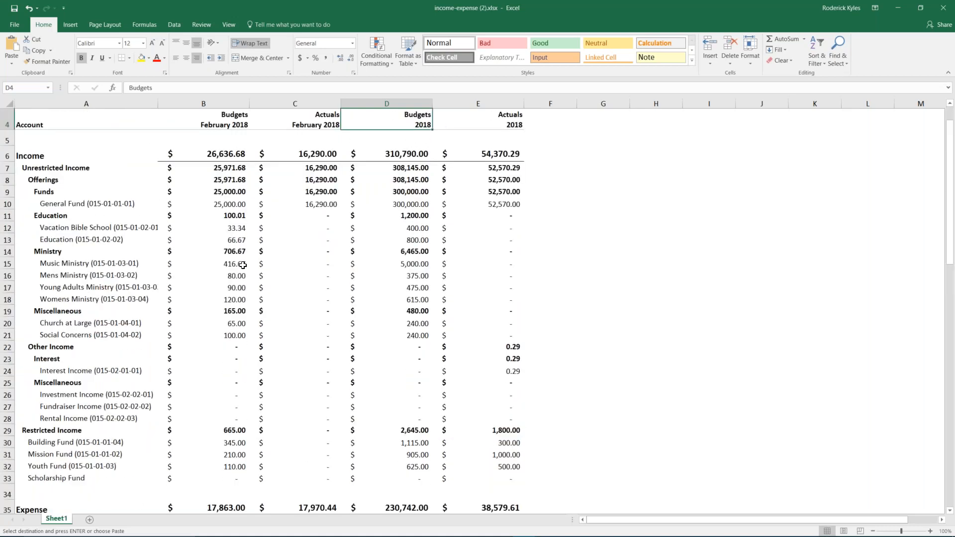
{"action": "scroll", "coordinate": [244, 265], "scroll_direction": "up", "scroll_amount": 1}
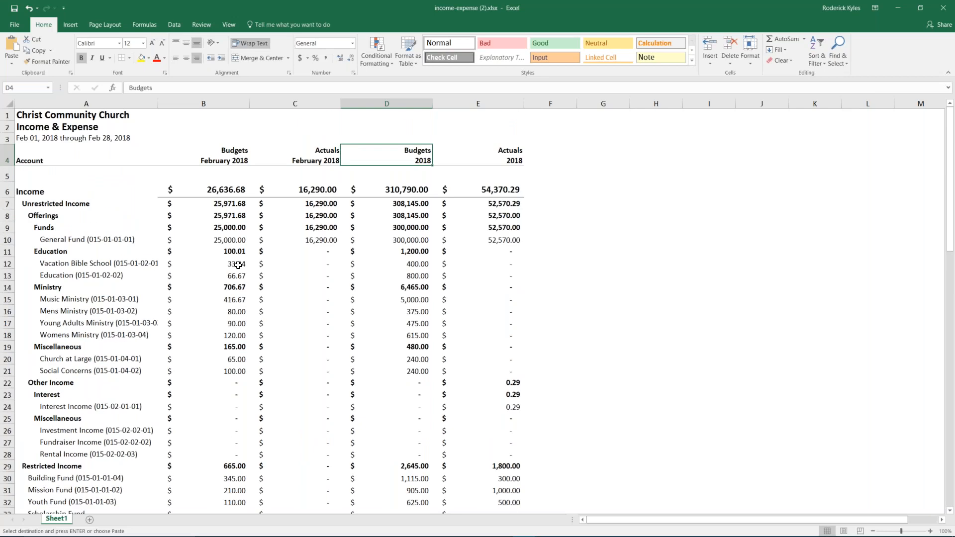
{"action": "scroll", "coordinate": [238, 265], "scroll_direction": "down", "scroll_amount": 2}
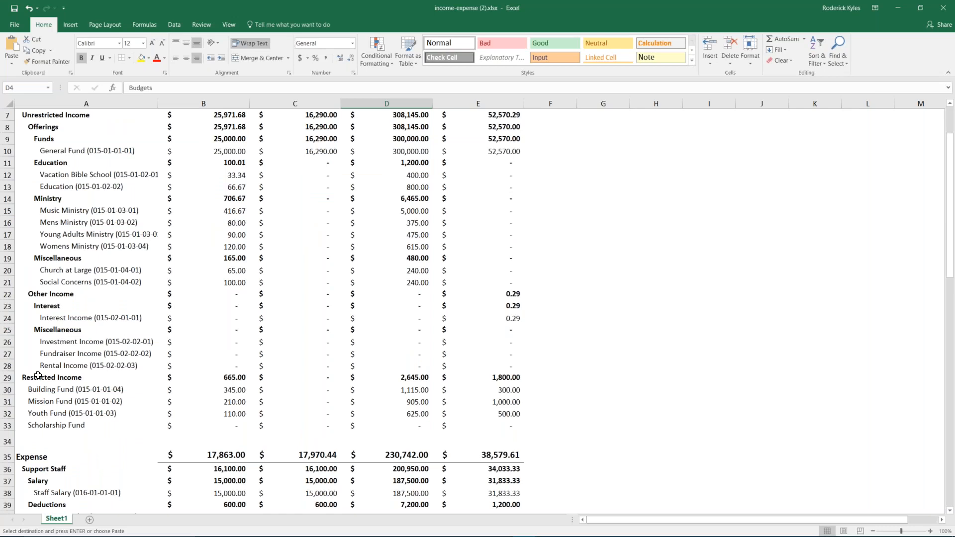
{"action": "left_click_drag", "start_coordinate": [7, 378], "coordinate": [7, 426]}
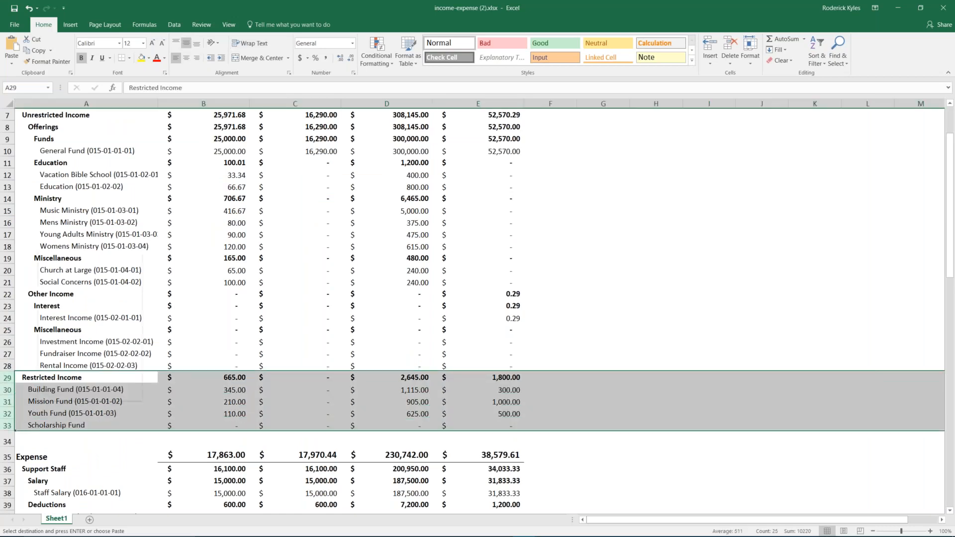
{"action": "right_click", "coordinate": [37, 401]}
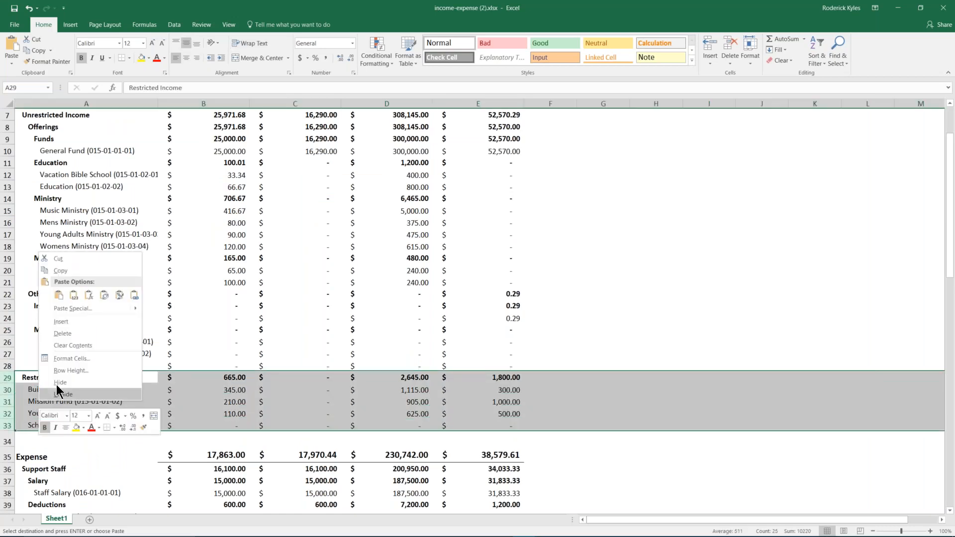
{"action": "left_click", "coordinate": [67, 335]}
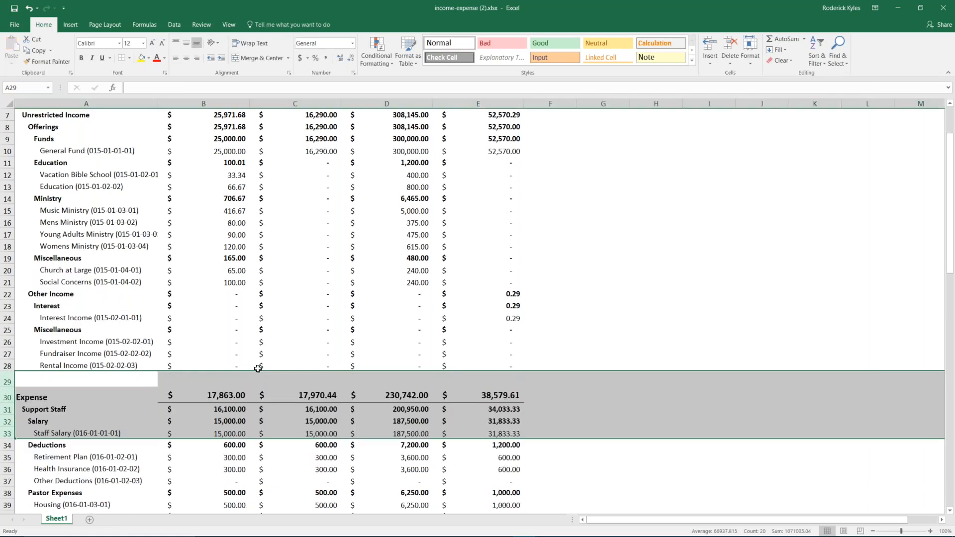
{"action": "scroll", "coordinate": [252, 371], "scroll_direction": "up", "scroll_amount": 2}
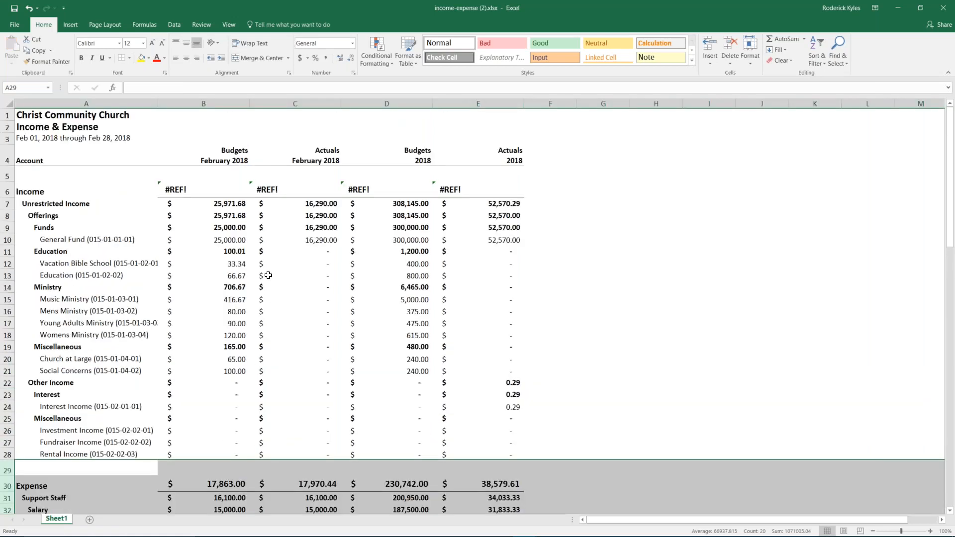
- Remove the #REF! terms from the B6 income total and fill the formula across to E6
{"action": "left_click", "coordinate": [182, 191]}
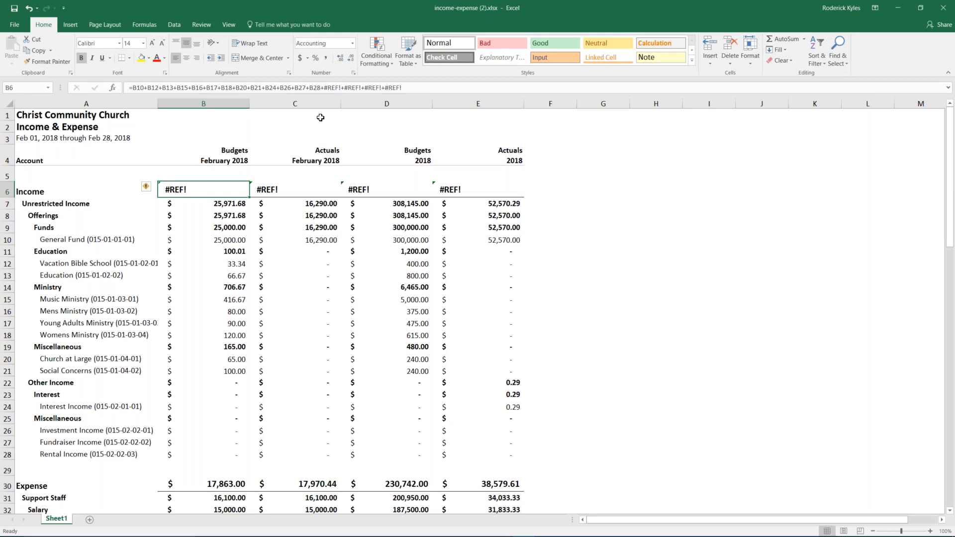
{"action": "left_click", "coordinate": [348, 87]}
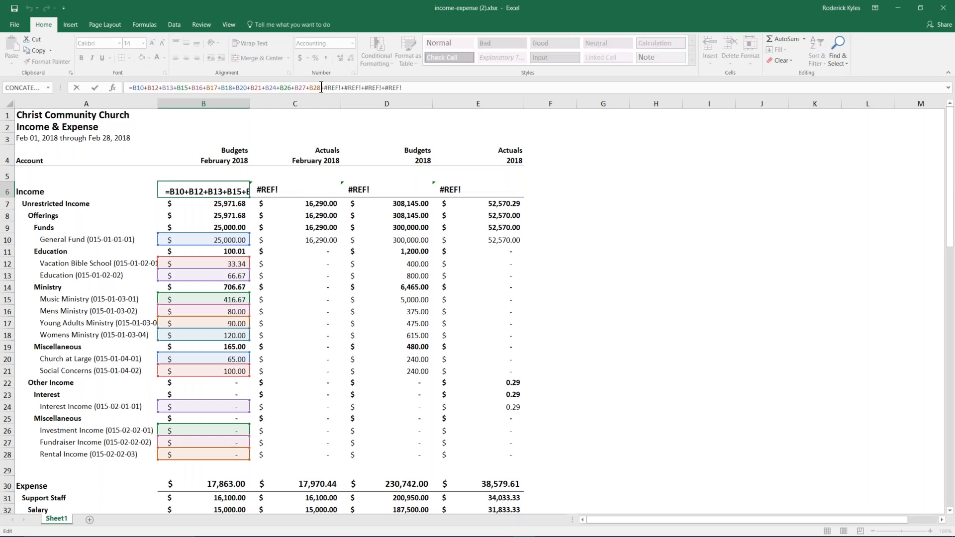
{"action": "key", "text": "Delete"}
{"action": "key", "text": "Delete"}
{"action": "key", "text": "Delete"}
{"action": "key", "text": "Delete"}
{"action": "key", "text": "Delete"}
{"action": "key", "text": "Delete"}
{"action": "key", "text": "Delete"}
{"action": "key", "text": "Delete"}
{"action": "key", "text": "Delete"}
{"action": "key", "text": "Delete"}
{"action": "key", "text": "Delete"}
{"action": "key", "text": "Delete"}
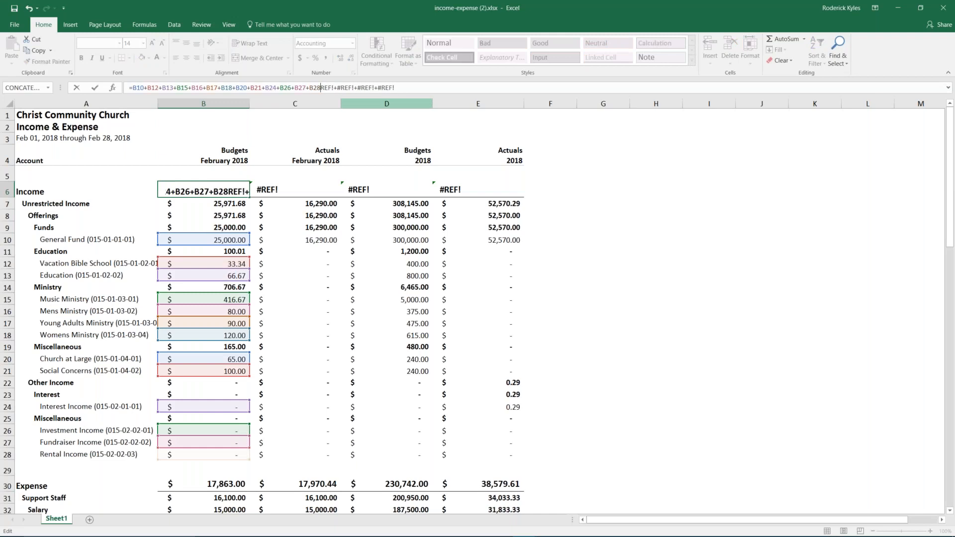
{"action": "key", "text": "Delete"}
{"action": "key", "text": "Delete"}
{"action": "key", "text": "Delete"}
{"action": "key", "text": "Delete"}
{"action": "key", "text": "Delete"}
{"action": "key", "text": "Delete"}
{"action": "key", "text": "Delete"}
{"action": "key", "text": "Delete"}
{"action": "key", "text": "Delete"}
{"action": "key", "text": "Delete"}
{"action": "key", "text": "Delete"}
{"action": "key", "text": "Delete"}
{"action": "key", "text": "Return"}
{"action": "left_click", "coordinate": [232, 190]}
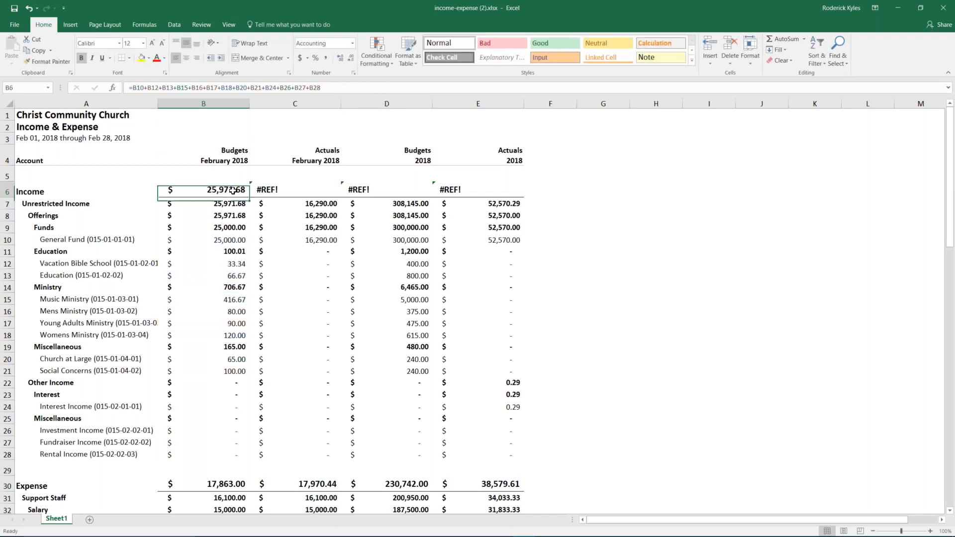
{"action": "left_click_drag", "start_coordinate": [250, 197], "coordinate": [517, 195]}
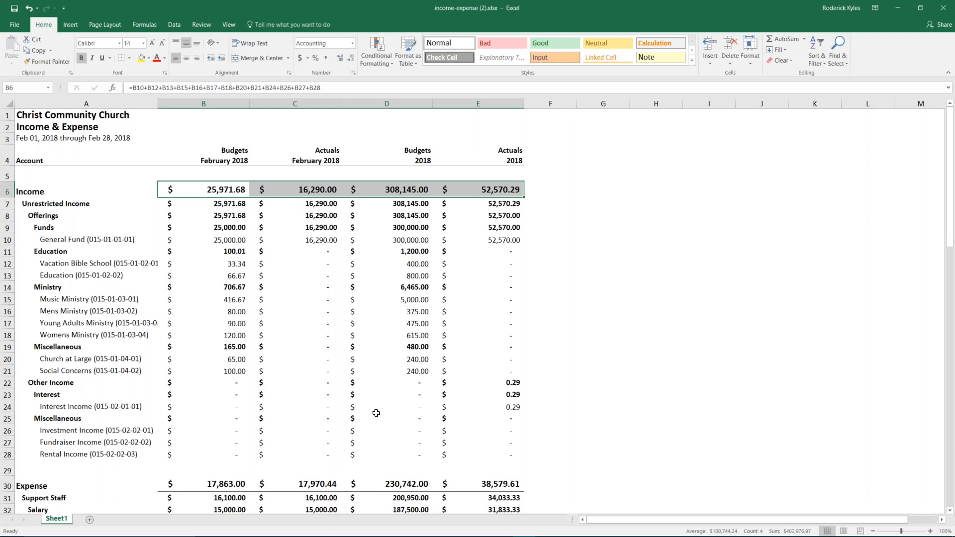
- Close the February and 2018 income-expense workbooks without saving
{"action": "scroll", "coordinate": [228, 333], "scroll_direction": "down", "scroll_amount": 6}
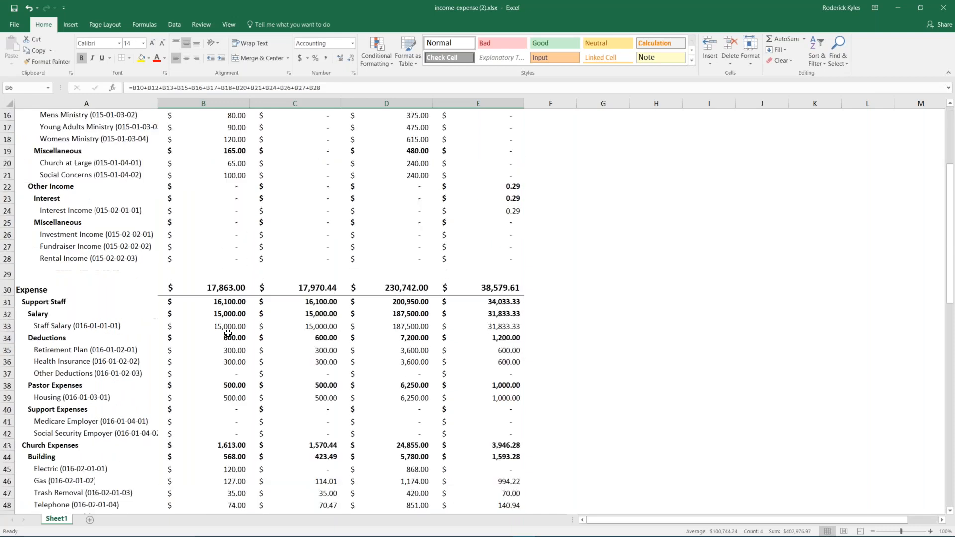
{"action": "scroll", "coordinate": [228, 333], "scroll_direction": "up", "scroll_amount": 5}
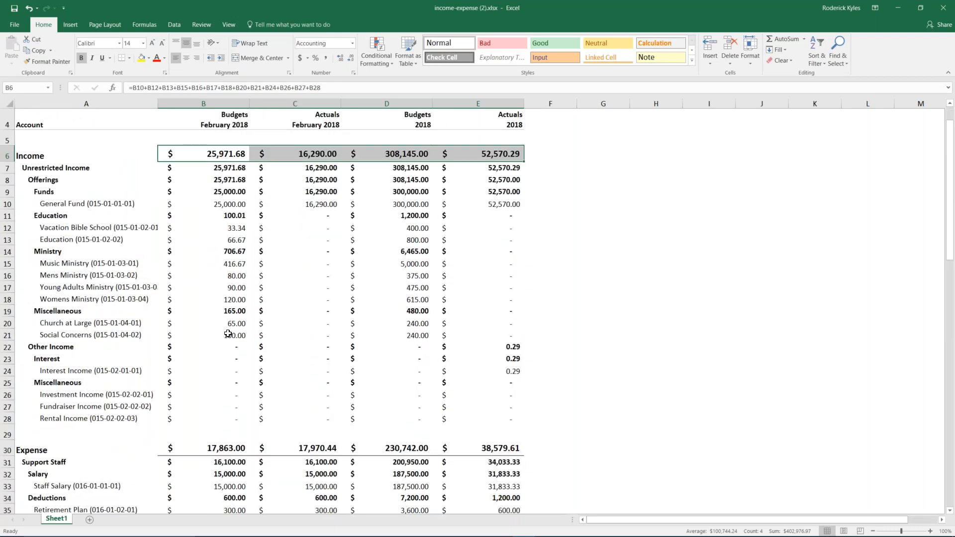
{"action": "scroll", "coordinate": [228, 334], "scroll_direction": "up", "scroll_amount": 1}
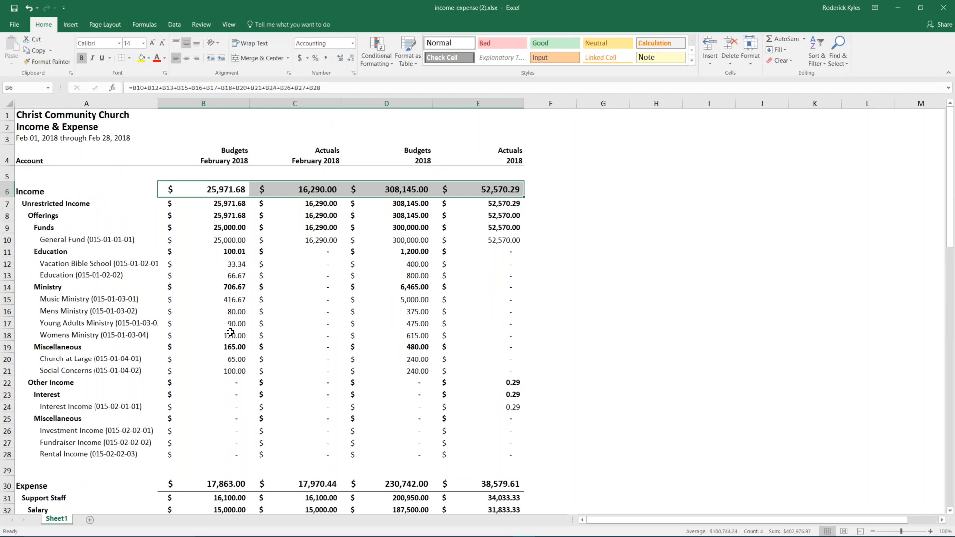
{"action": "left_click", "coordinate": [590, 172]}
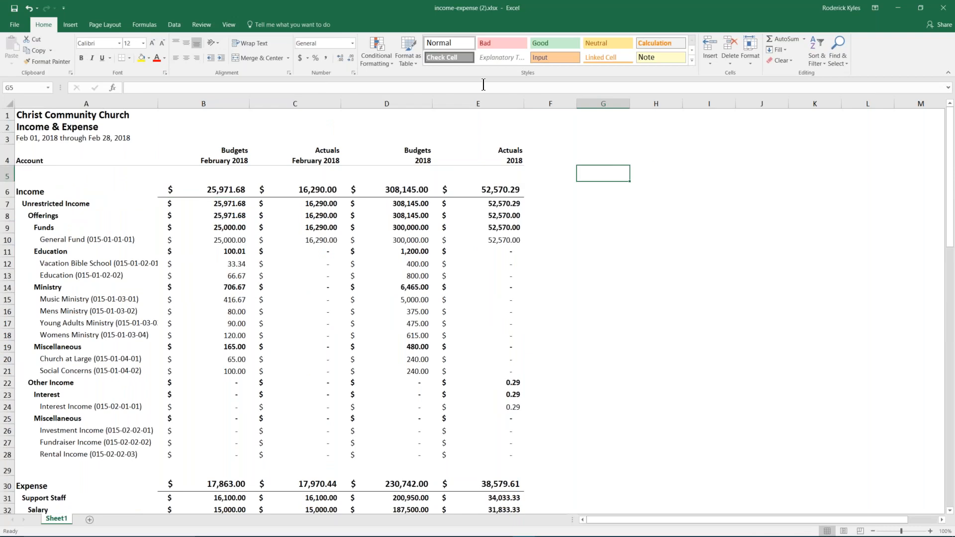
{"action": "left_click", "coordinate": [945, 8]}
{"action": "left_click", "coordinate": [477, 285]}
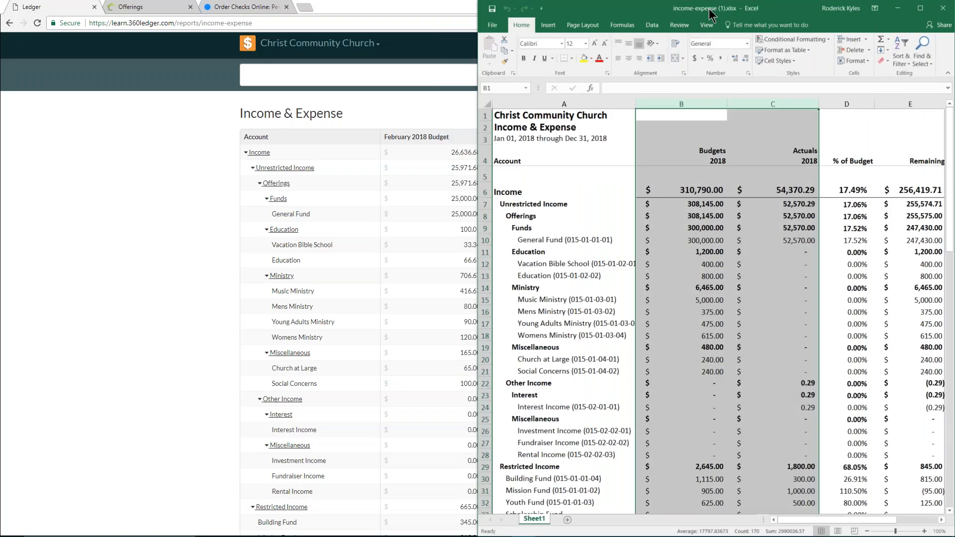
{"action": "double_click", "coordinate": [710, 14]}
{"action": "left_click", "coordinate": [477, 43]}
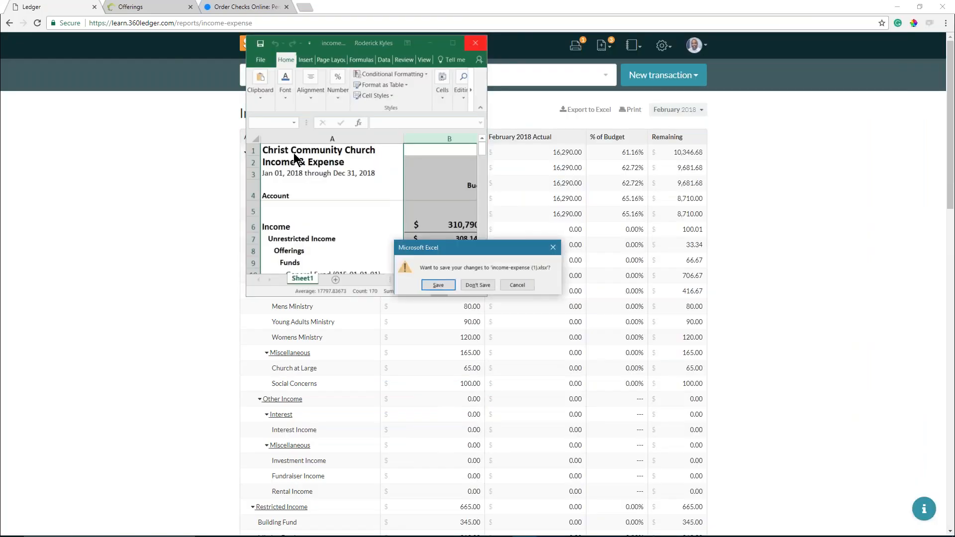
{"action": "left_click", "coordinate": [485, 287]}
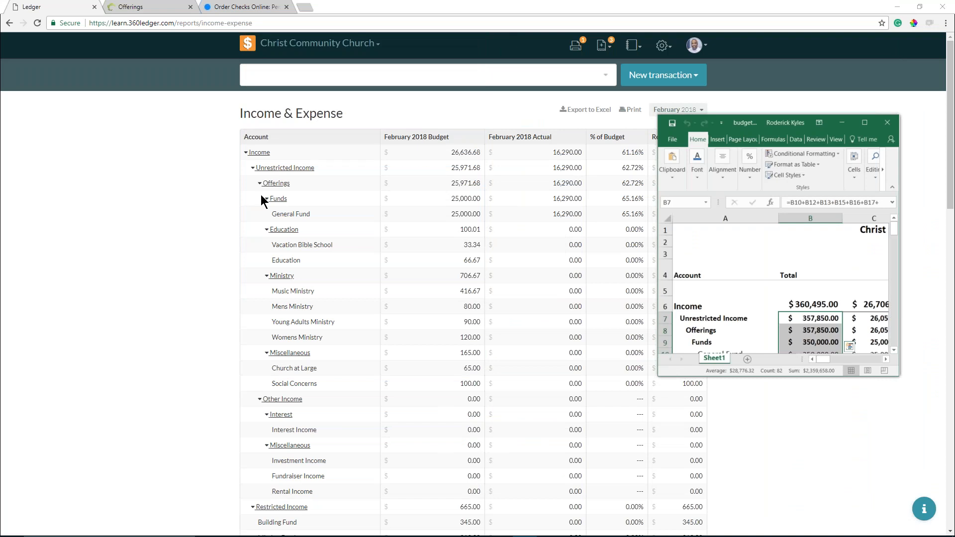
- Collapse the Funds, Education, Ministry, Miscellaneous, Interest and Restricted Income groups in the report
{"action": "left_click", "coordinate": [265, 198]}
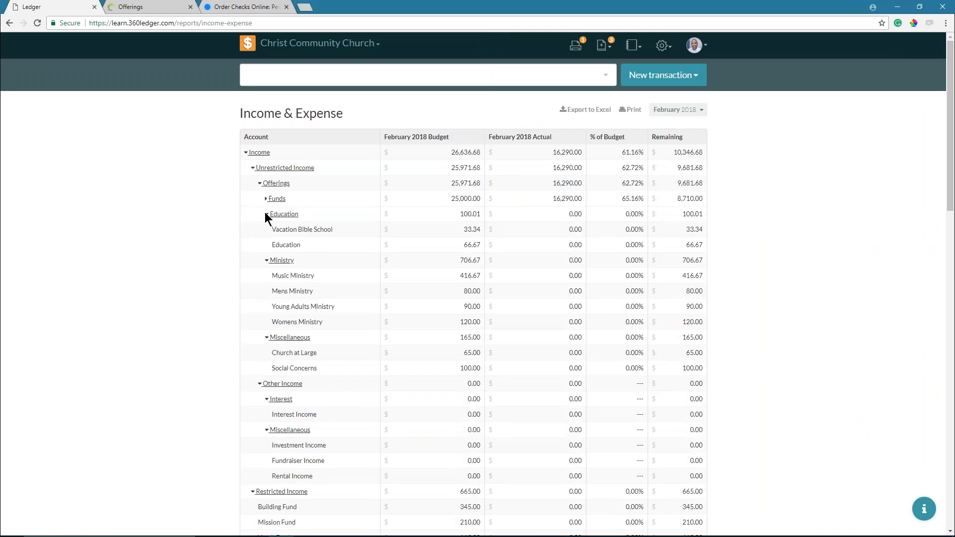
{"action": "left_click", "coordinate": [265, 215]}
{"action": "left_click", "coordinate": [266, 229]}
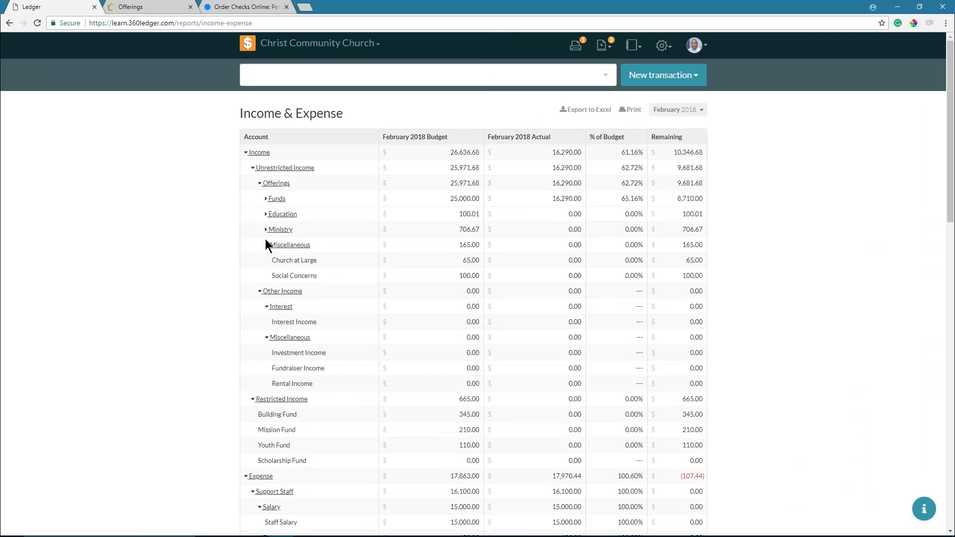
{"action": "left_click", "coordinate": [267, 244]}
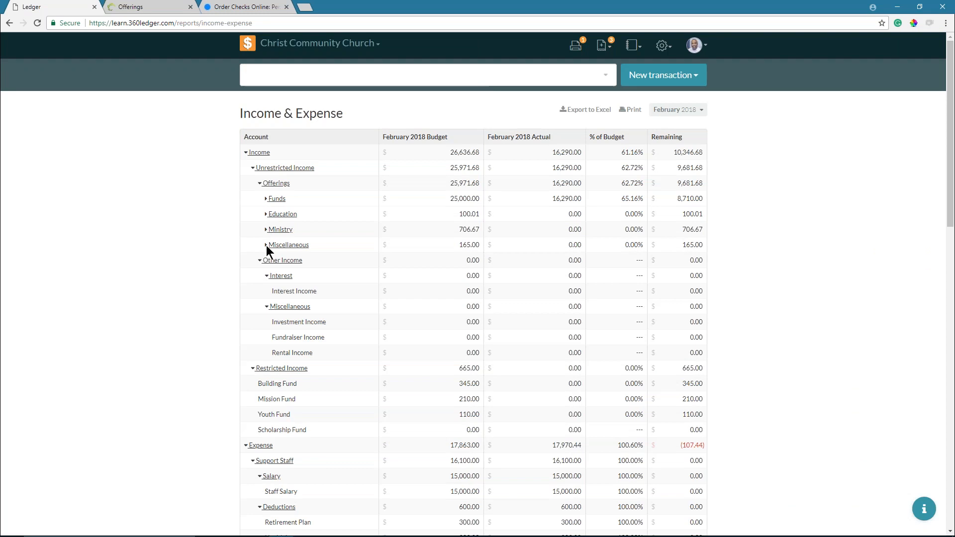
{"action": "left_click", "coordinate": [267, 276]}
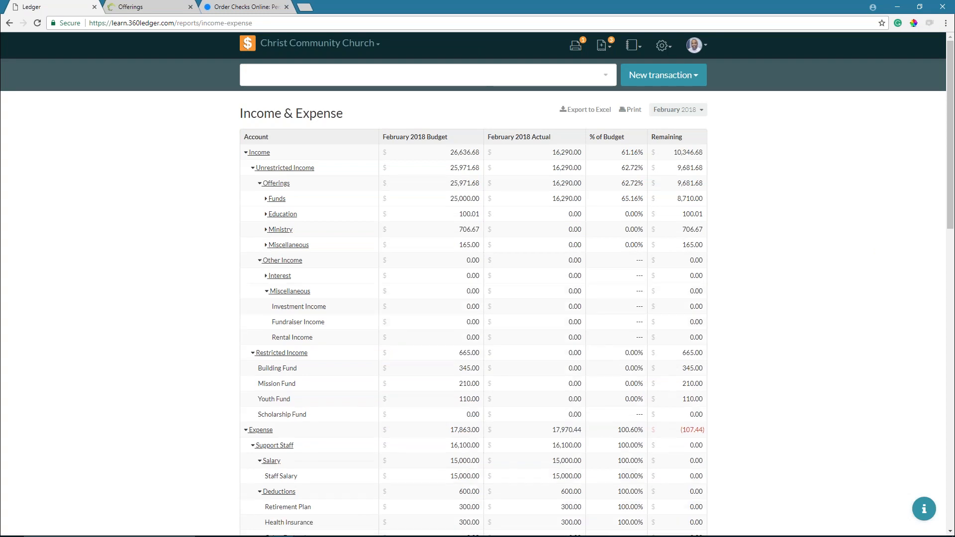
{"action": "left_click", "coordinate": [266, 292]}
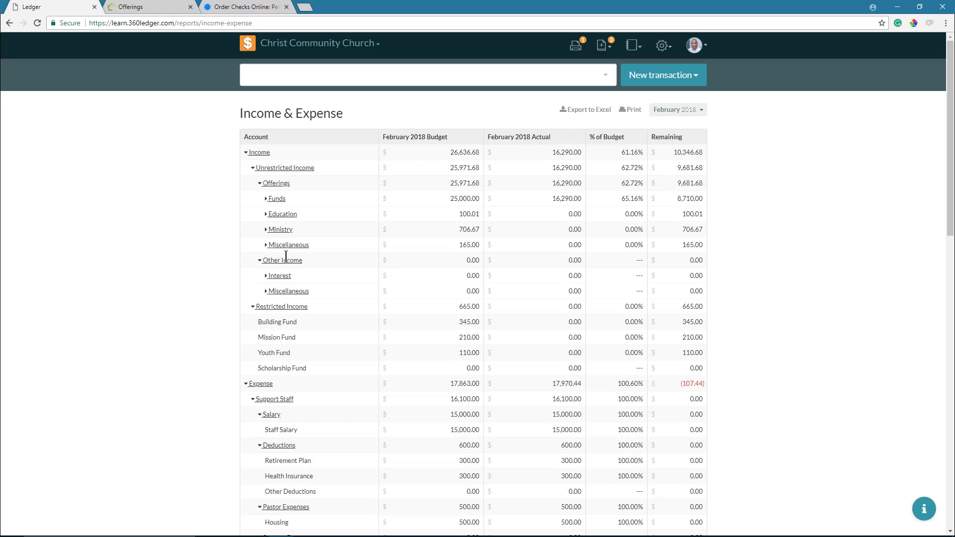
{"action": "left_click", "coordinate": [252, 306]}
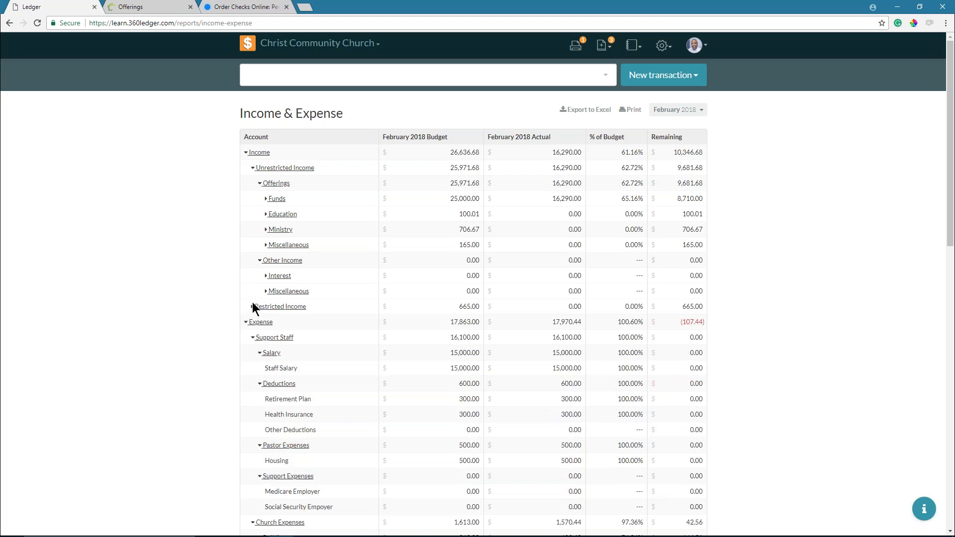
- Collapse the Salary, Deductions, Pastor Expenses and Support Expenses groups, then go to Home
{"action": "left_click", "coordinate": [259, 352]}
{"action": "left_click", "coordinate": [259, 368]}
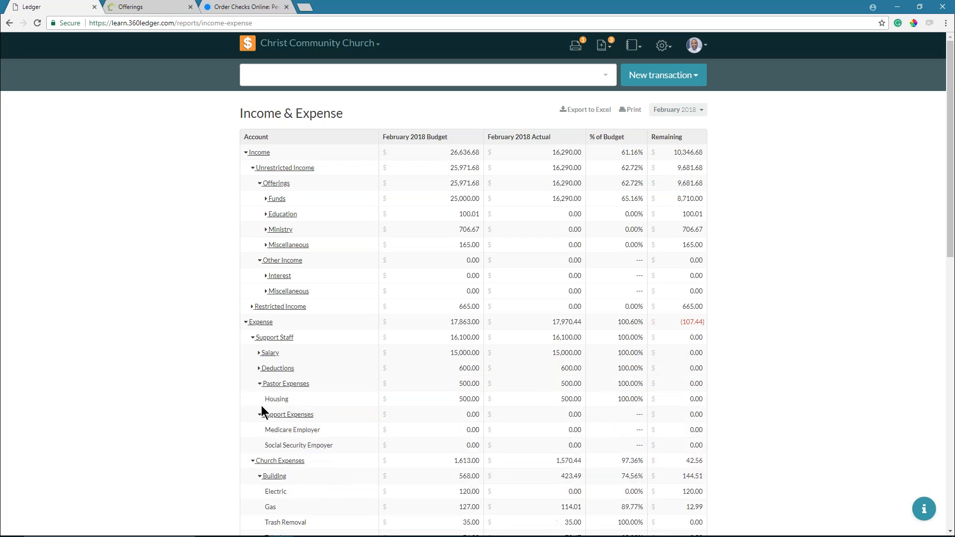
{"action": "left_click", "coordinate": [260, 384]}
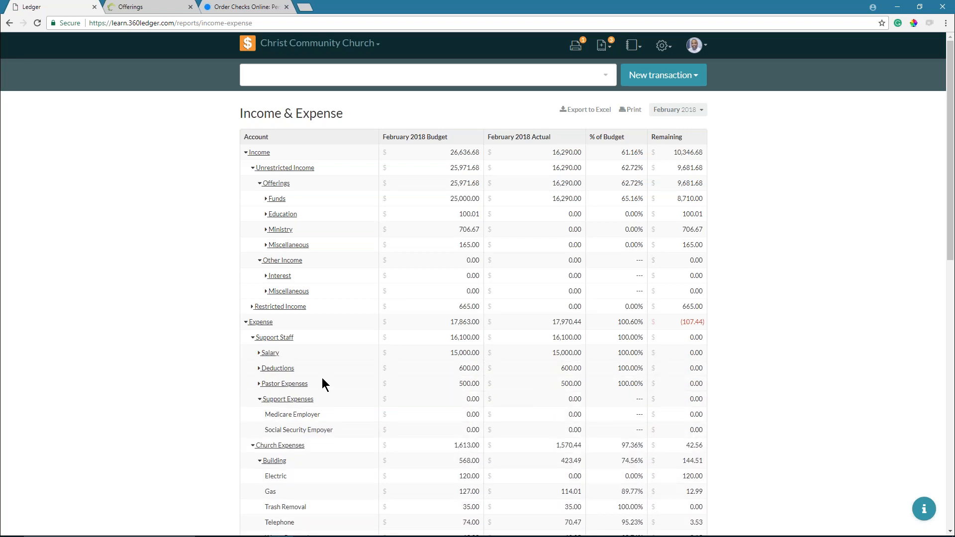
{"action": "left_click", "coordinate": [268, 399]}
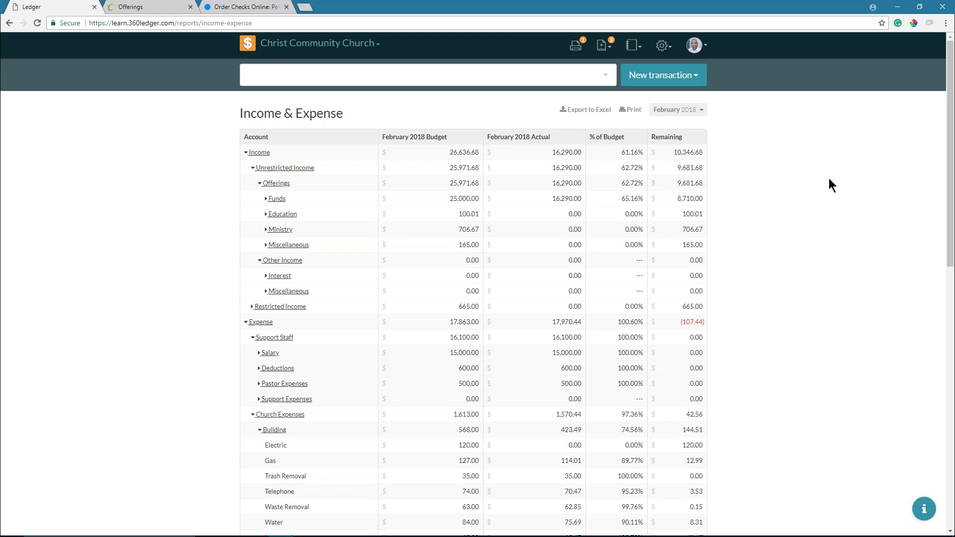
{"action": "left_click", "coordinate": [248, 50]}
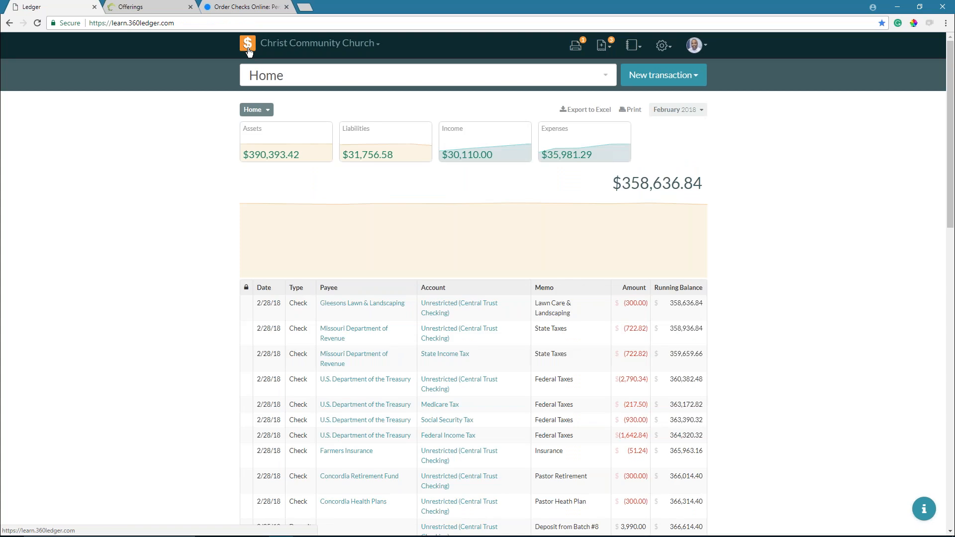
- Search accounts for 'checki' and open Central Trust Checking
{"action": "left_click", "coordinate": [288, 78]}
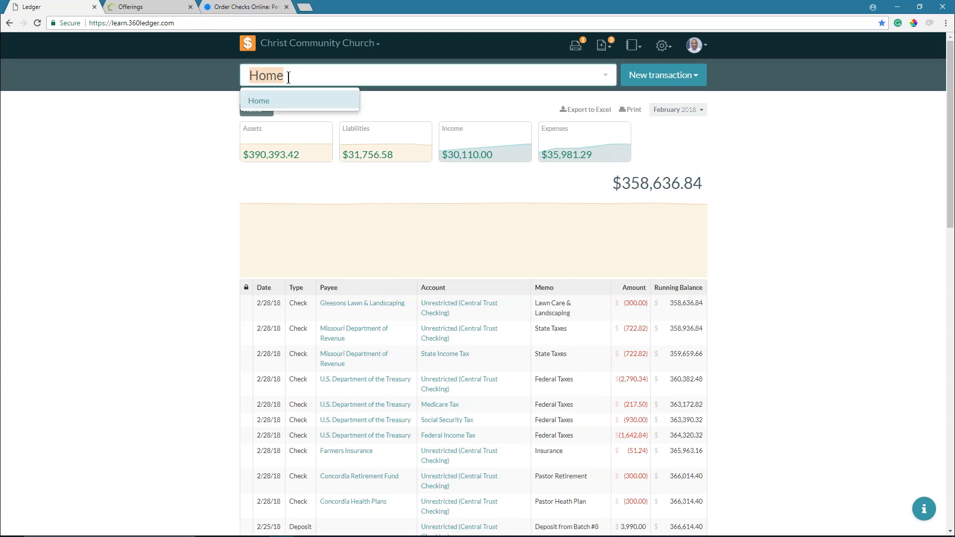
{"action": "type", "text": "checki"}
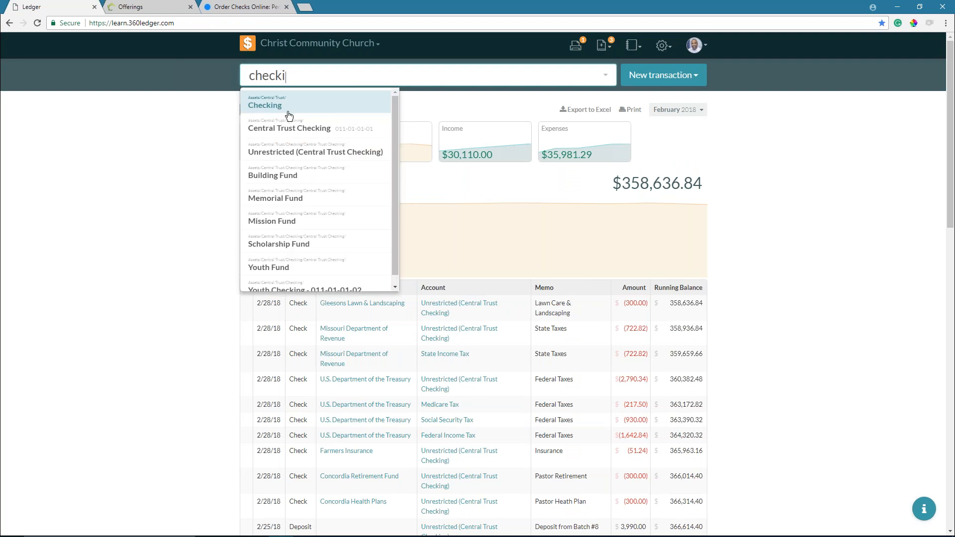
{"action": "left_click", "coordinate": [289, 130]}
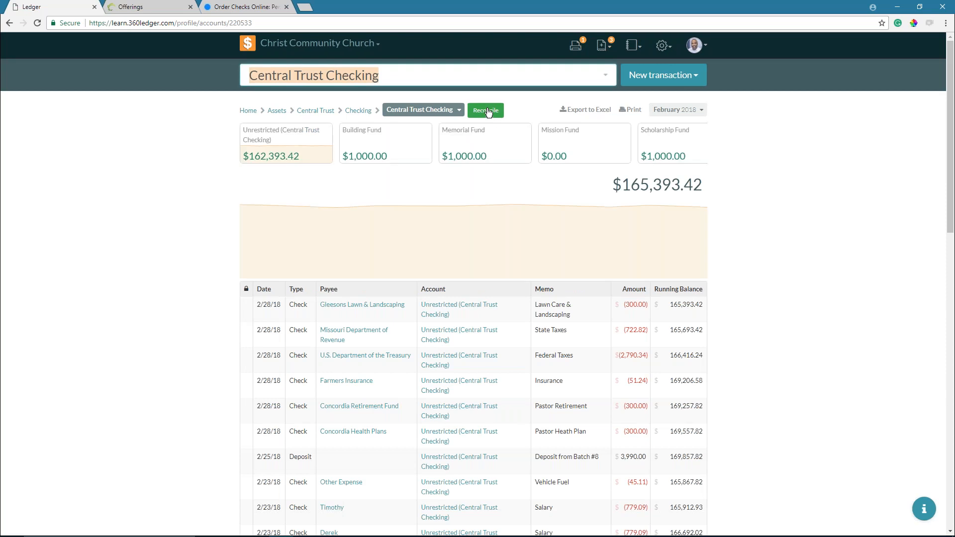
- Reach the Central Trust Checking ledger again via Home, Assets, Central Trust and Checking
{"action": "left_click", "coordinate": [248, 111]}
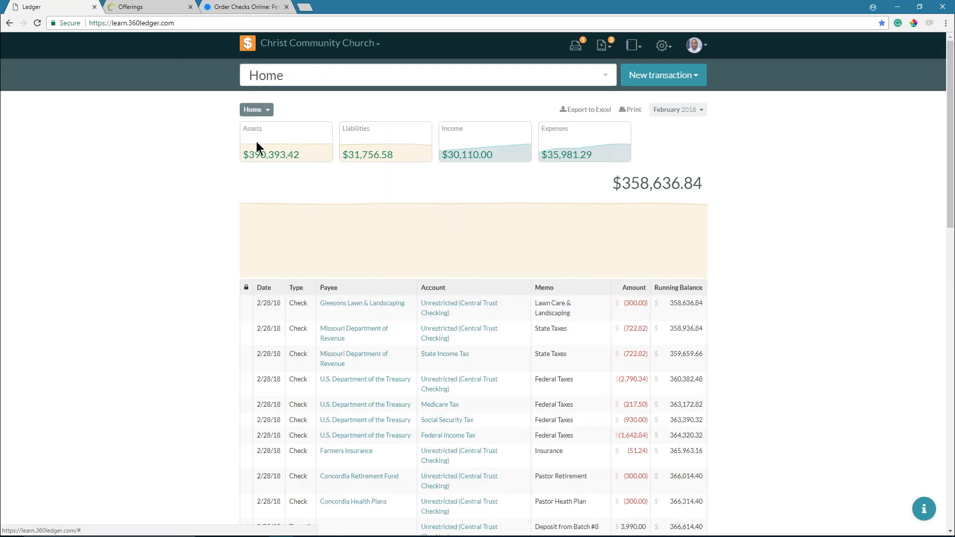
{"action": "left_click", "coordinate": [257, 144]}
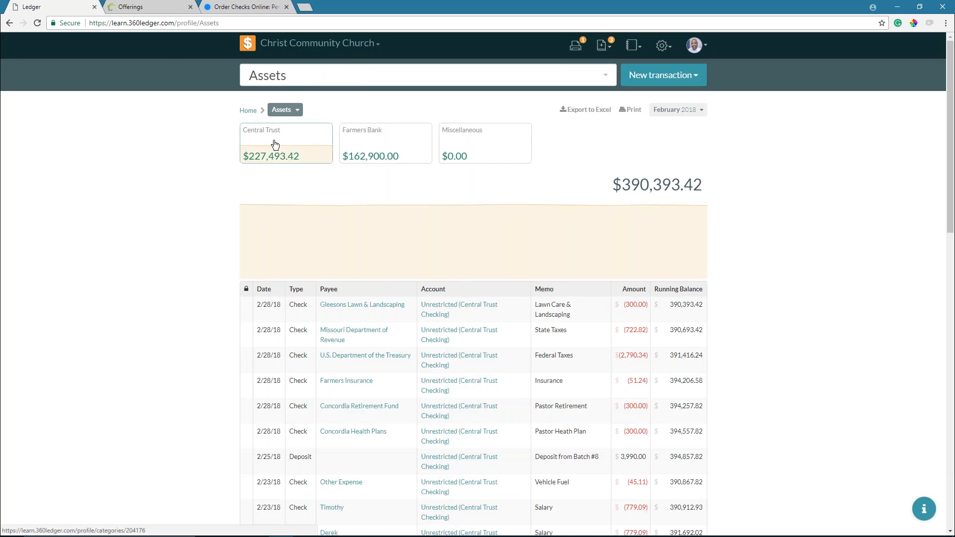
{"action": "left_click", "coordinate": [275, 144]}
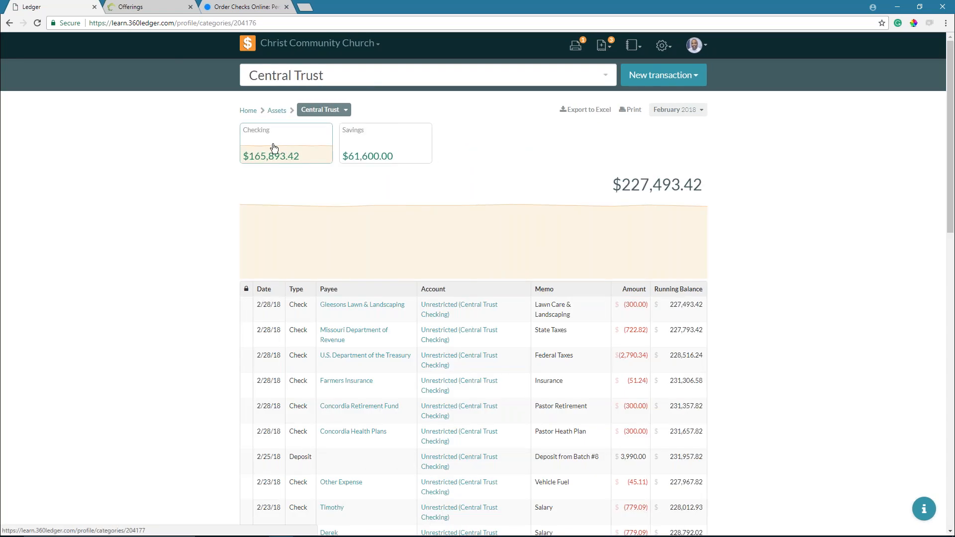
{"action": "left_click", "coordinate": [273, 148]}
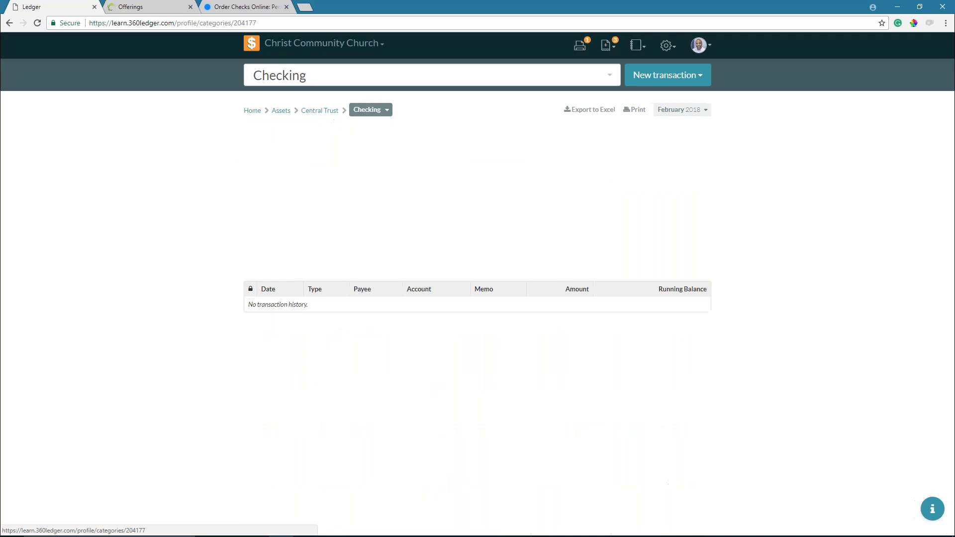
{"action": "left_click", "coordinate": [275, 147]}
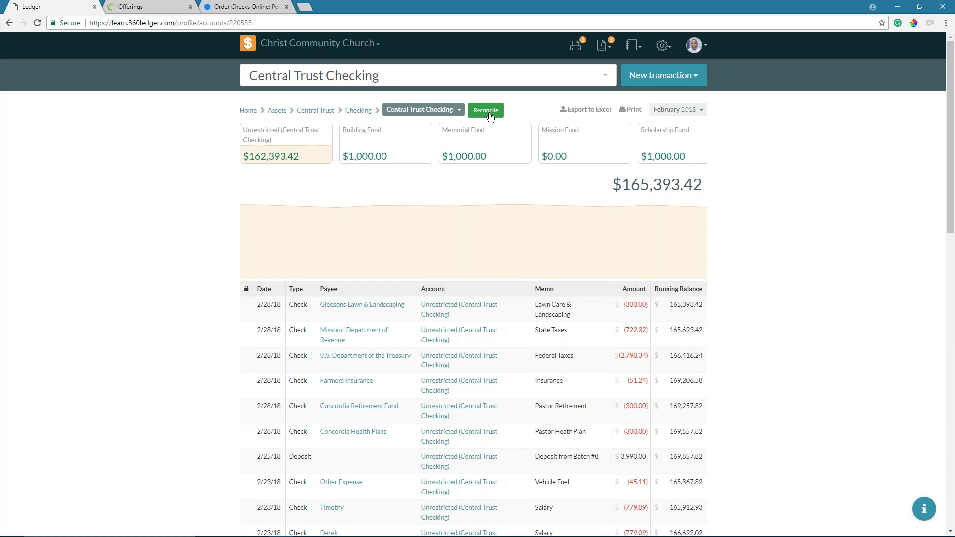
- Set the Central Trust Checking ledger's date range to start on 01/15/2018
{"action": "left_click", "coordinate": [692, 111]}
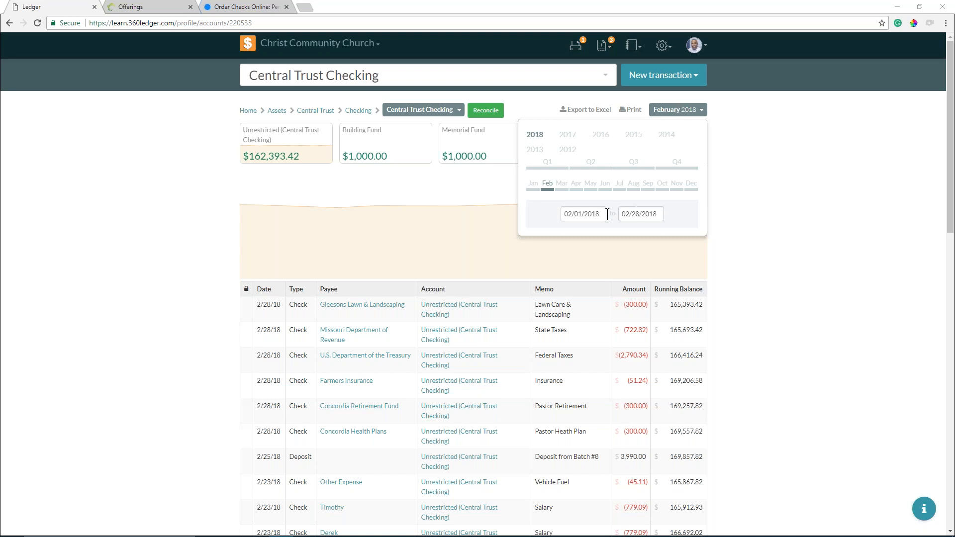
{"action": "left_click", "coordinate": [567, 216]}
{"action": "type", "text": "01"}
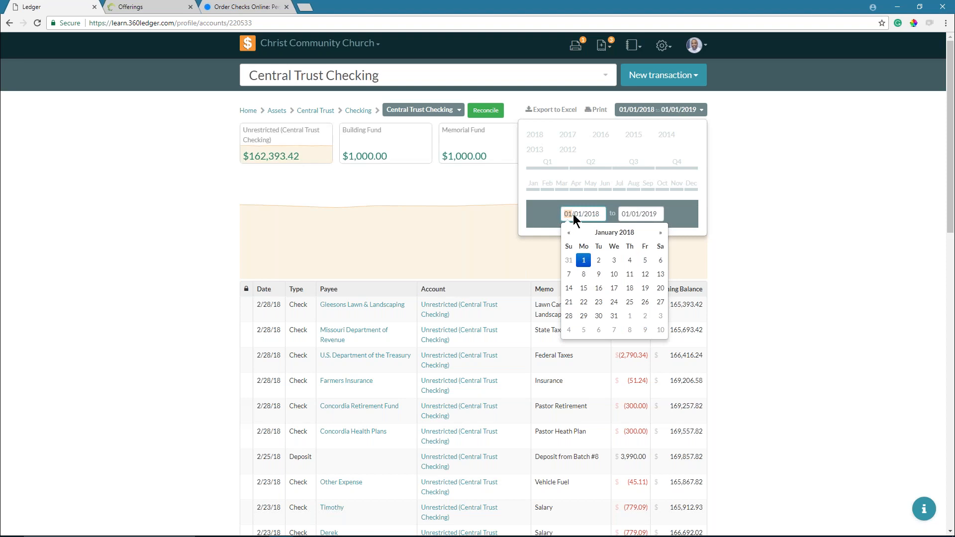
{"action": "double_click", "coordinate": [577, 213]}
{"action": "type", "text": "15"}
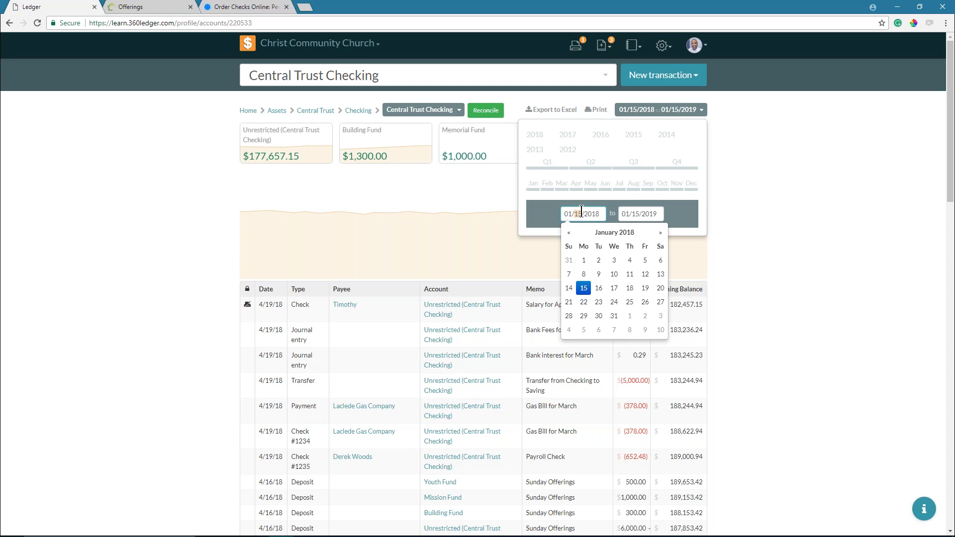
{"action": "left_click", "coordinate": [790, 221]}
{"action": "left_click", "coordinate": [654, 110]}
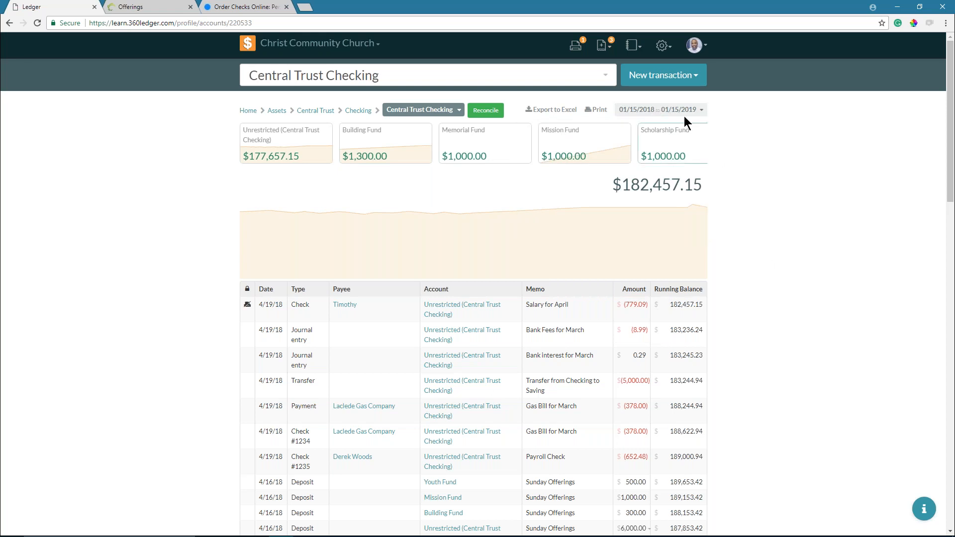
- End the date range on 02/01/2018 and start reconciling Central Trust Checking
{"action": "left_click", "coordinate": [682, 110]}
{"action": "left_click", "coordinate": [632, 217]}
{"action": "type", "text": "032"}
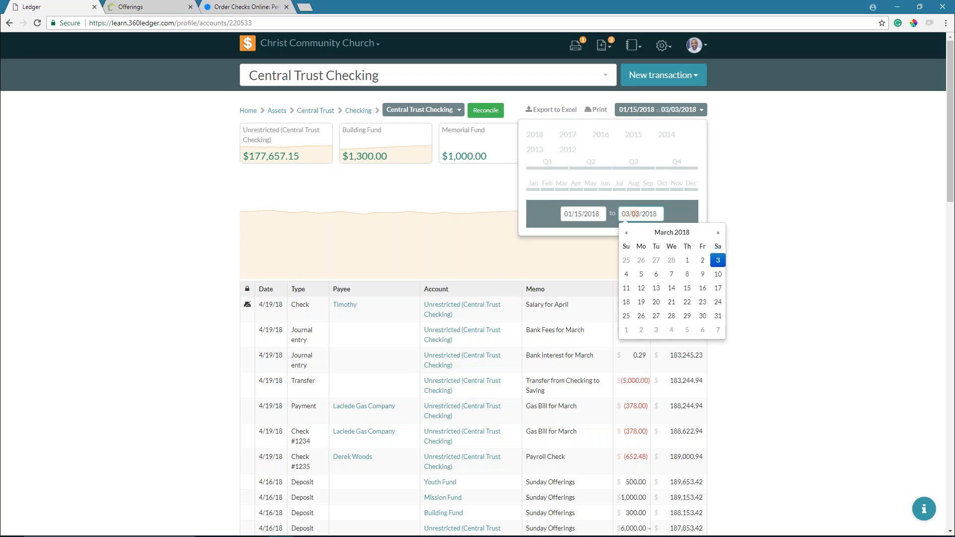
{"action": "type", "text": "01"}
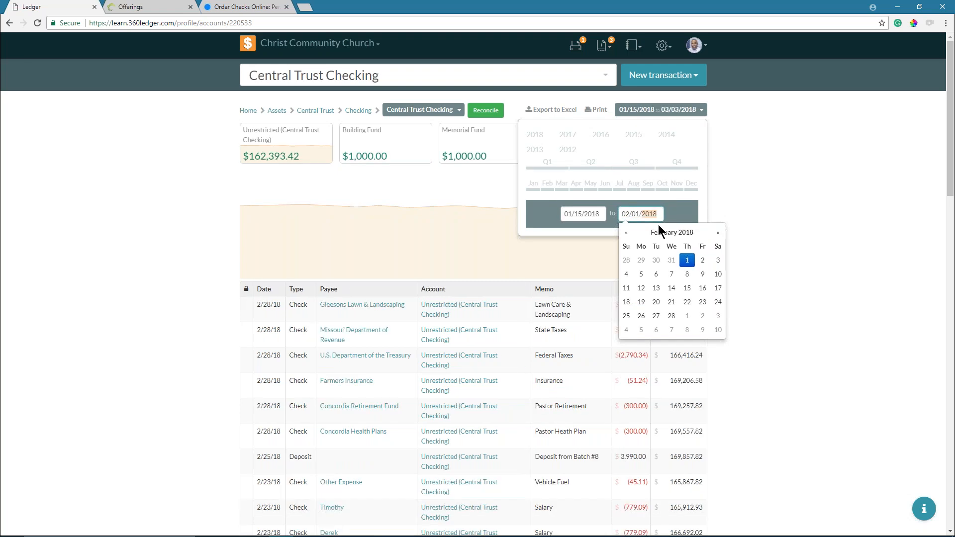
{"action": "left_click", "coordinate": [765, 180]}
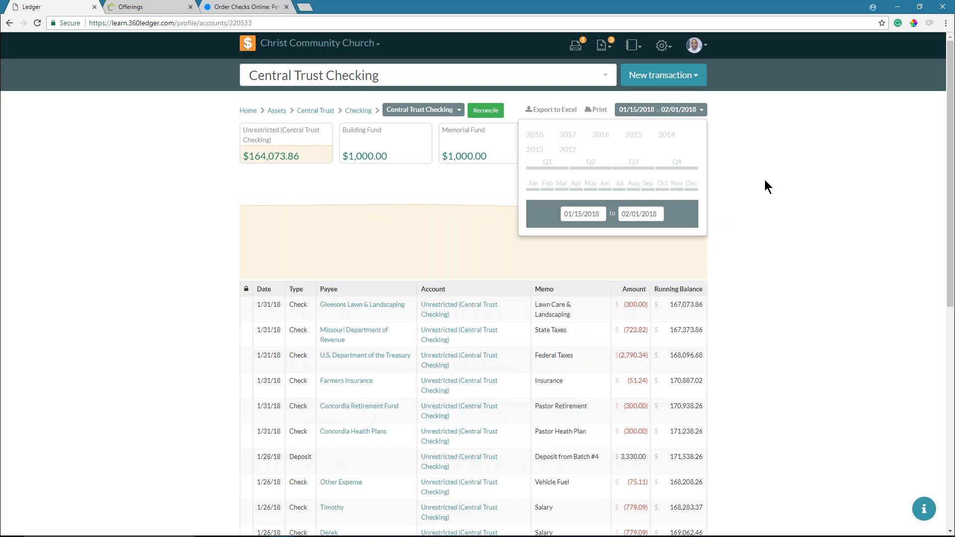
{"action": "left_click", "coordinate": [485, 110]}
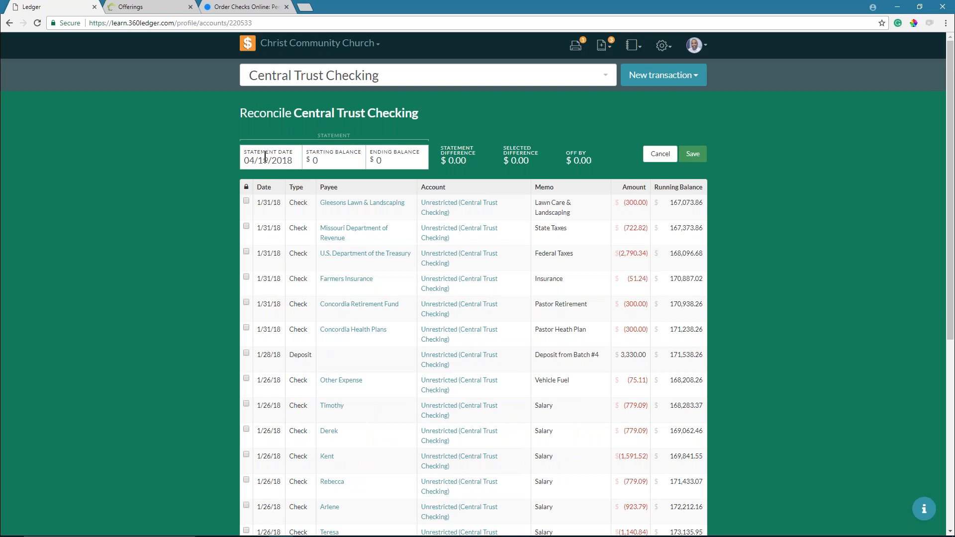
- Enter 02/28/2018 as the statement date
{"action": "left_click", "coordinate": [265, 158]}
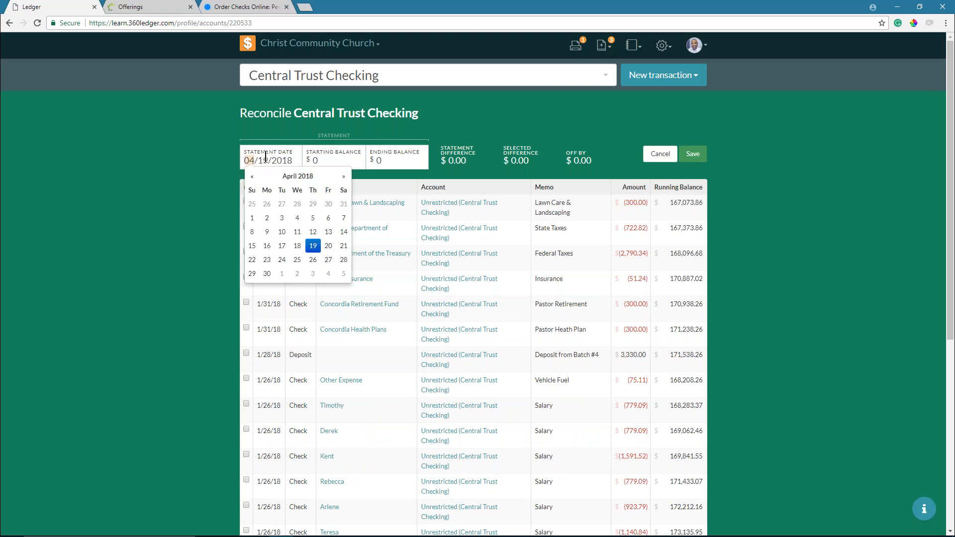
{"action": "type", "text": "02"}
{"action": "type", "text": "282"}
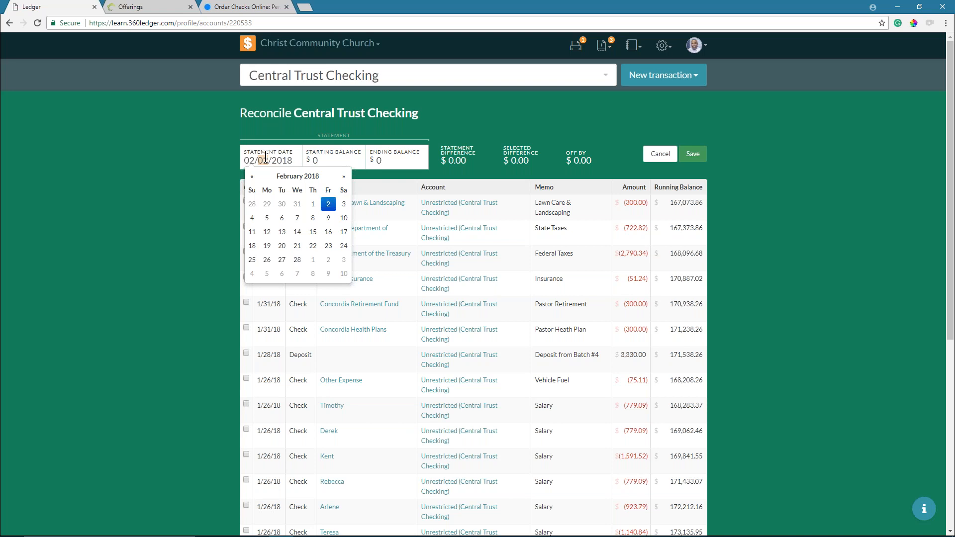
{"action": "type", "text": "18"}
{"action": "left_click", "coordinate": [266, 157]}
{"action": "type", "text": "28"}
- Enter a starting balance of 167073.86 and an ending balance of 165393.42
{"action": "left_click", "coordinate": [297, 259]}
{"action": "left_click", "coordinate": [314, 160]}
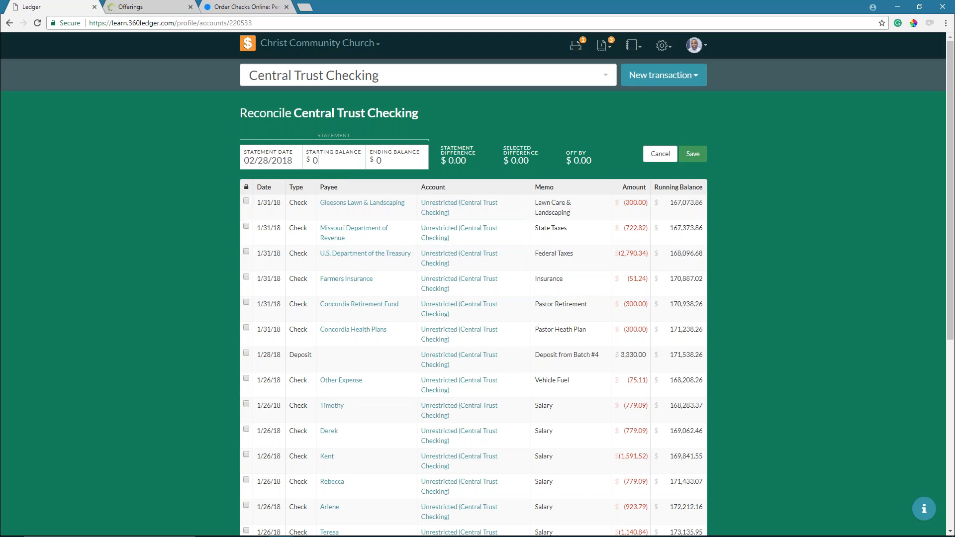
{"action": "key", "text": "BackSpace"}
{"action": "type", "text": "167073.86"}
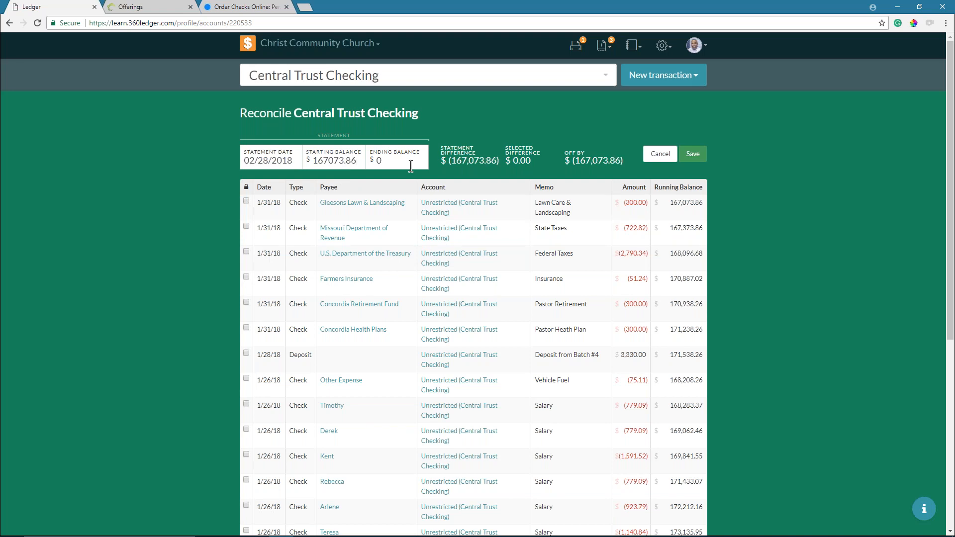
{"action": "left_click", "coordinate": [410, 160]}
{"action": "type", "text": "165393.42"}
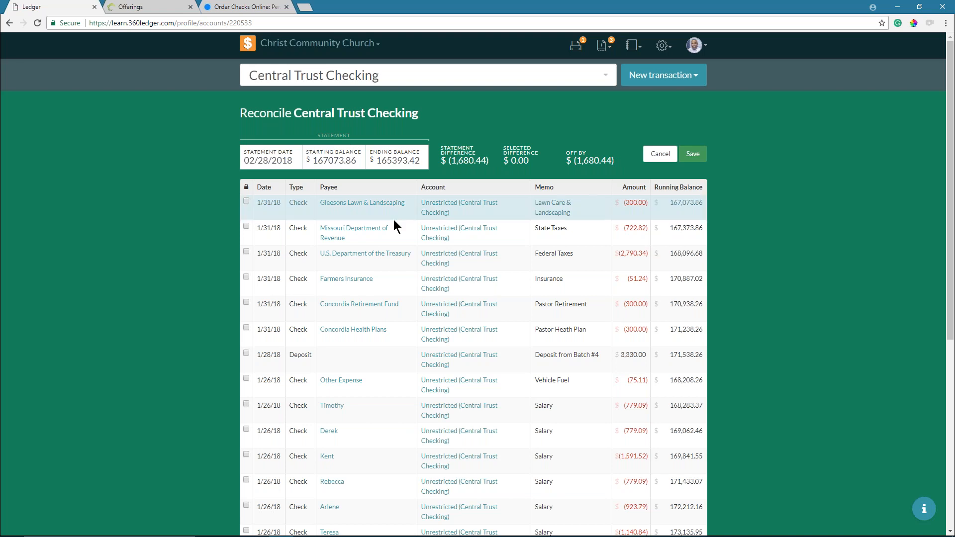
{"action": "scroll", "coordinate": [392, 220], "scroll_direction": "down", "scroll_amount": 5}
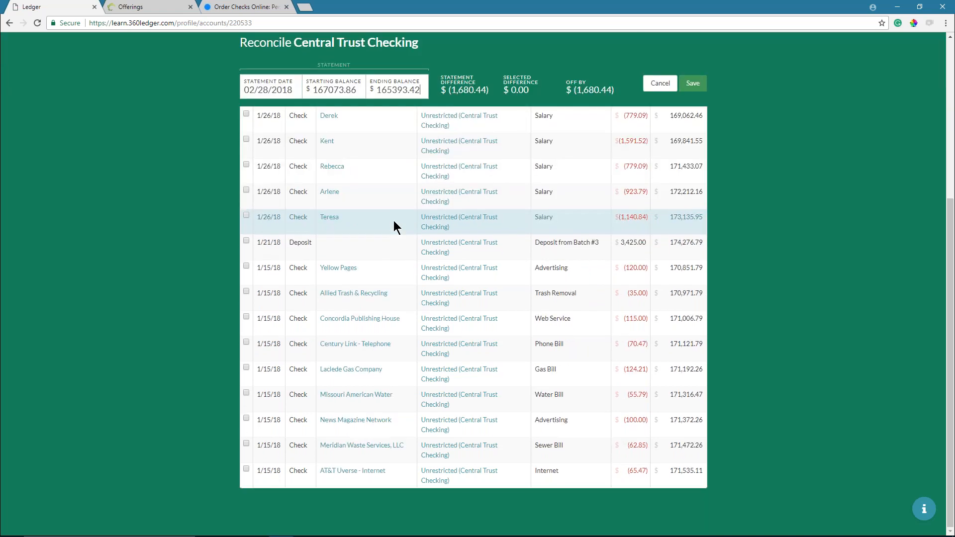
{"action": "scroll", "coordinate": [393, 219], "scroll_direction": "up", "scroll_amount": 5}
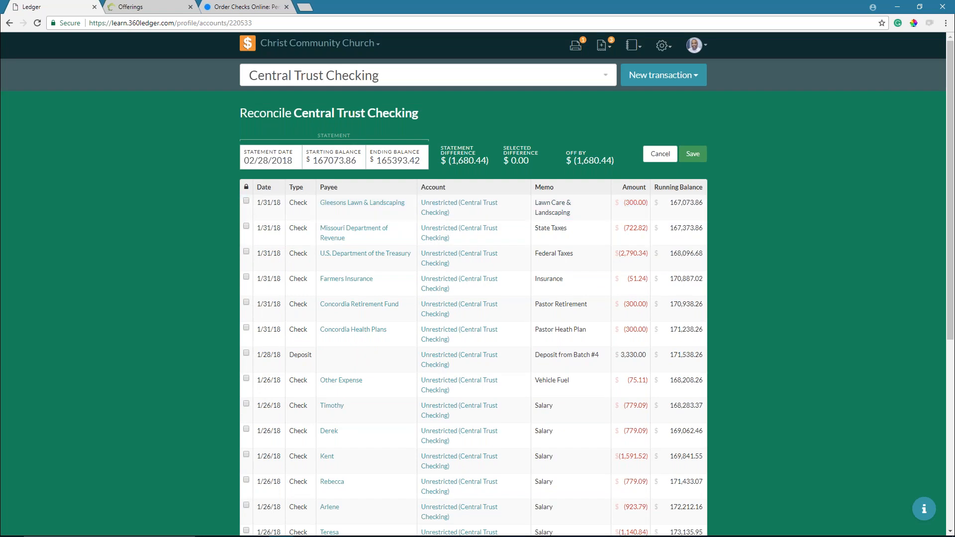
- Change the statement date to 03/01/2018, then cancel the reconciliation
{"action": "left_click", "coordinate": [272, 161]}
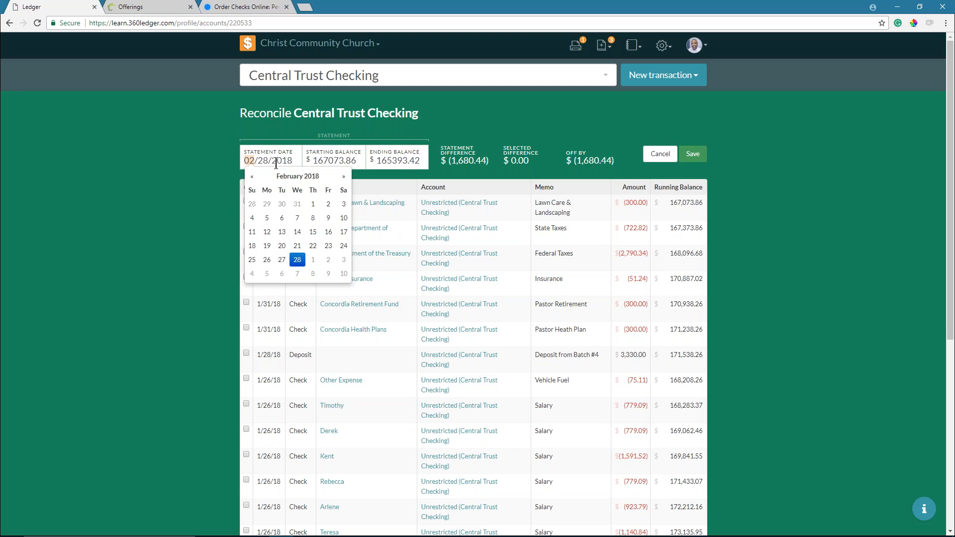
{"action": "left_click", "coordinate": [313, 259]}
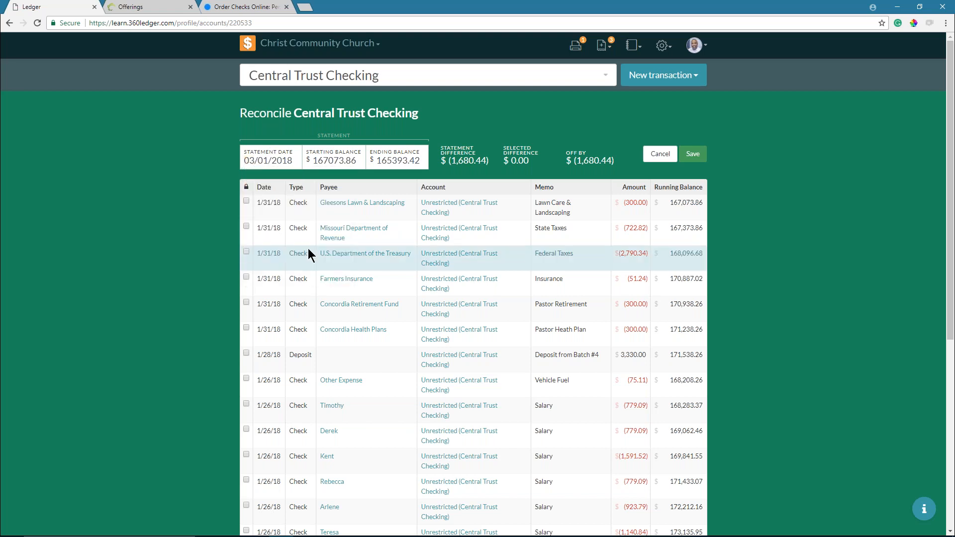
{"action": "left_click", "coordinate": [660, 154]}
{"action": "scroll", "coordinate": [296, 327], "scroll_direction": "down", "scroll_amount": 5}
{"action": "scroll", "coordinate": [297, 327], "scroll_direction": "up", "scroll_amount": 6}
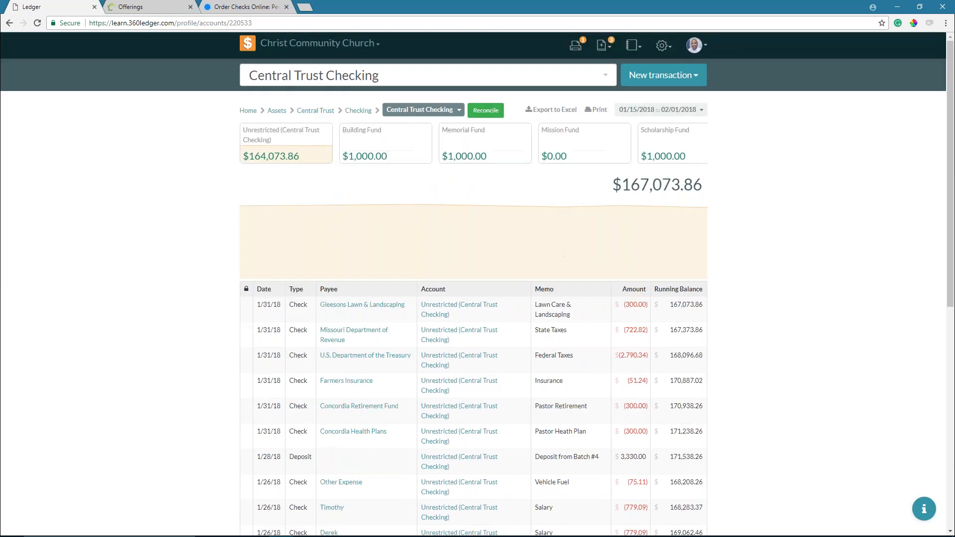
- Extend the ledger's date range to end on 02/28/2018 and start reconciling
{"action": "left_click", "coordinate": [674, 114]}
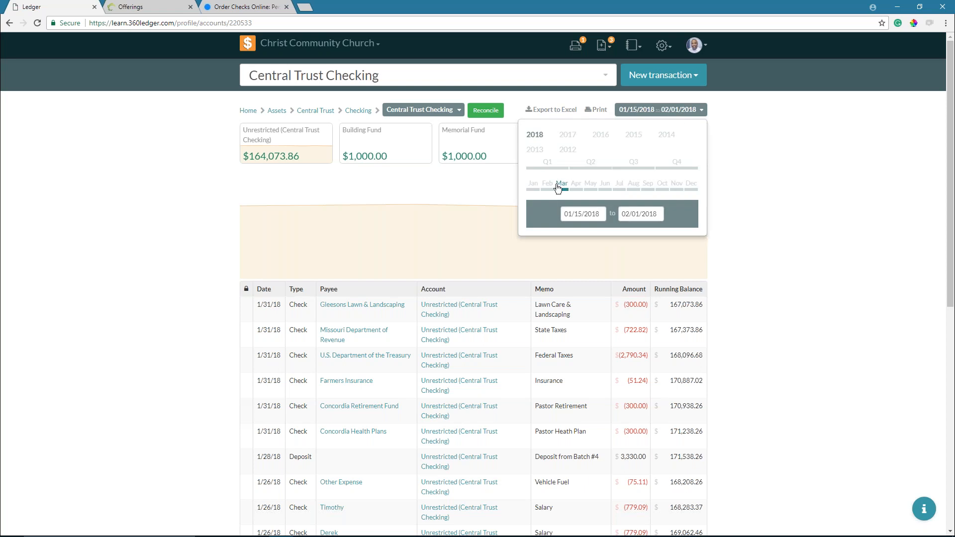
{"action": "left_click", "coordinate": [638, 214]}
{"action": "left_click", "coordinate": [671, 316]}
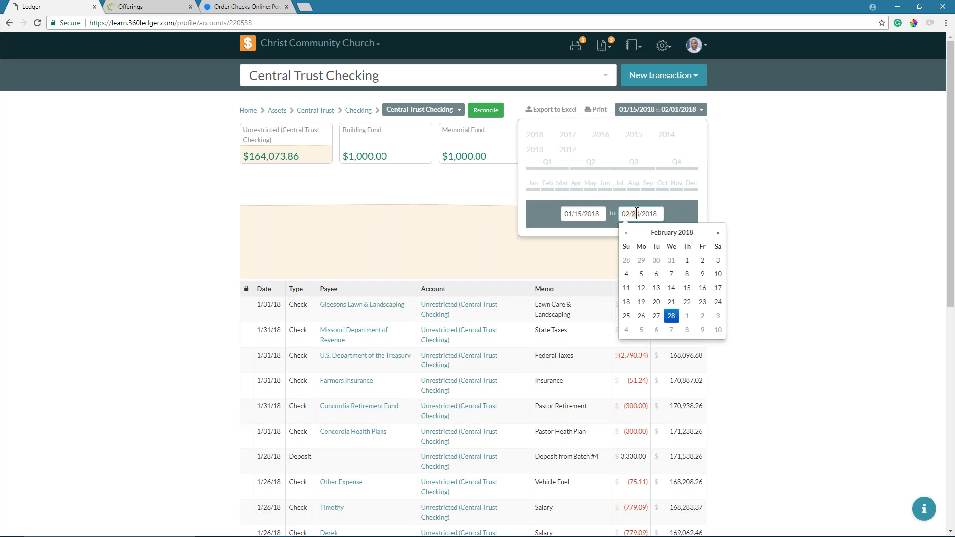
{"action": "left_click", "coordinate": [670, 114]}
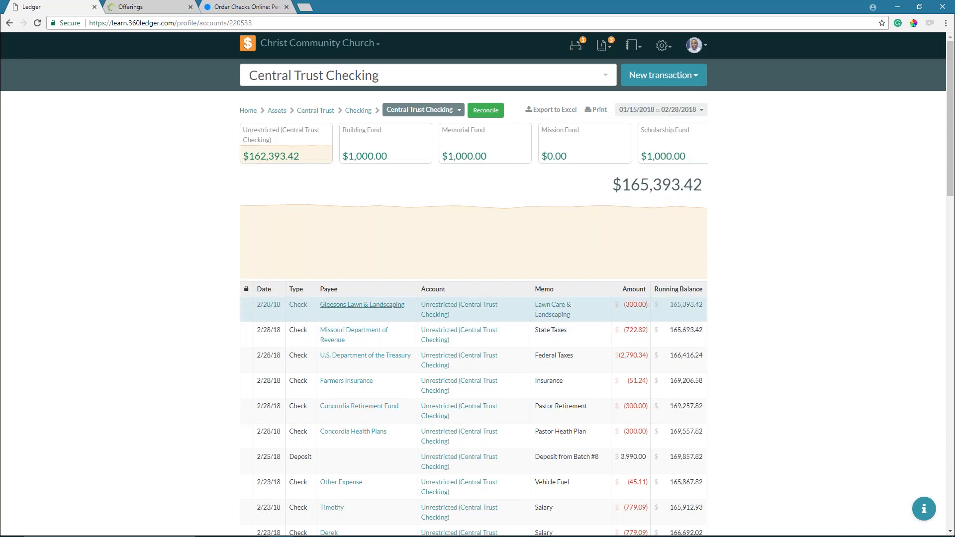
{"action": "left_click", "coordinate": [490, 111]}
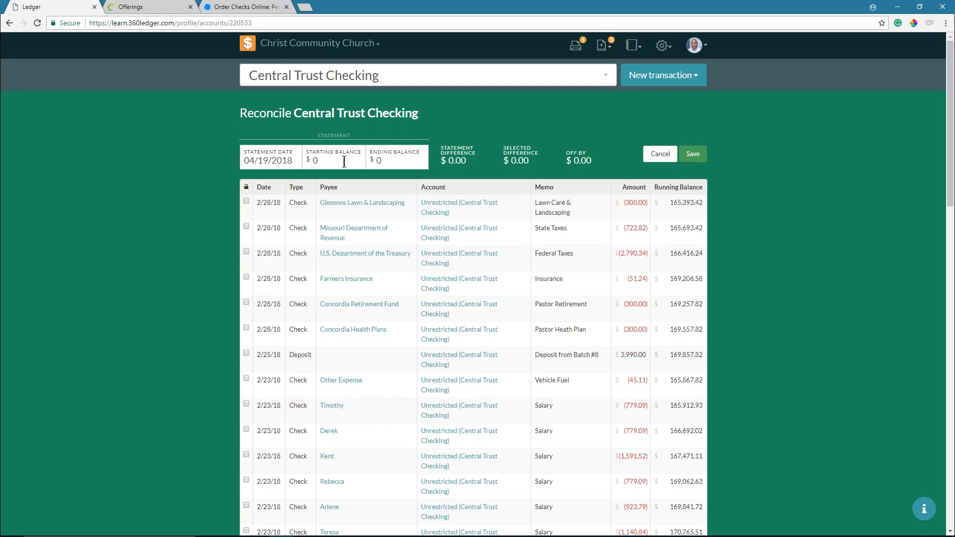
- Set statement date 02/28/2018, starting balance 167073.86 and ending balance 165393.42
{"action": "left_click", "coordinate": [282, 165]}
{"action": "left_click", "coordinate": [298, 176]}
{"action": "left_click", "coordinate": [282, 201]}
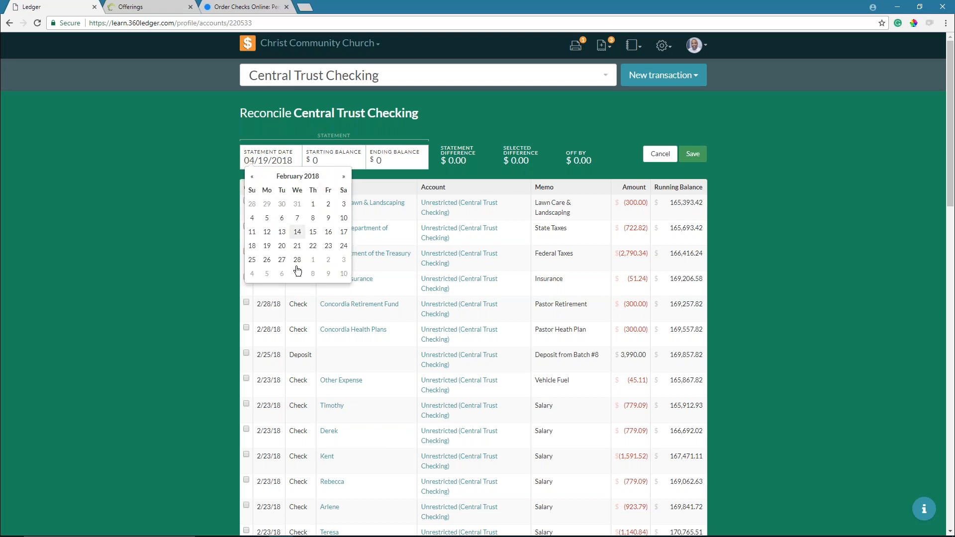
{"action": "left_click", "coordinate": [297, 260]}
{"action": "left_click", "coordinate": [332, 165]}
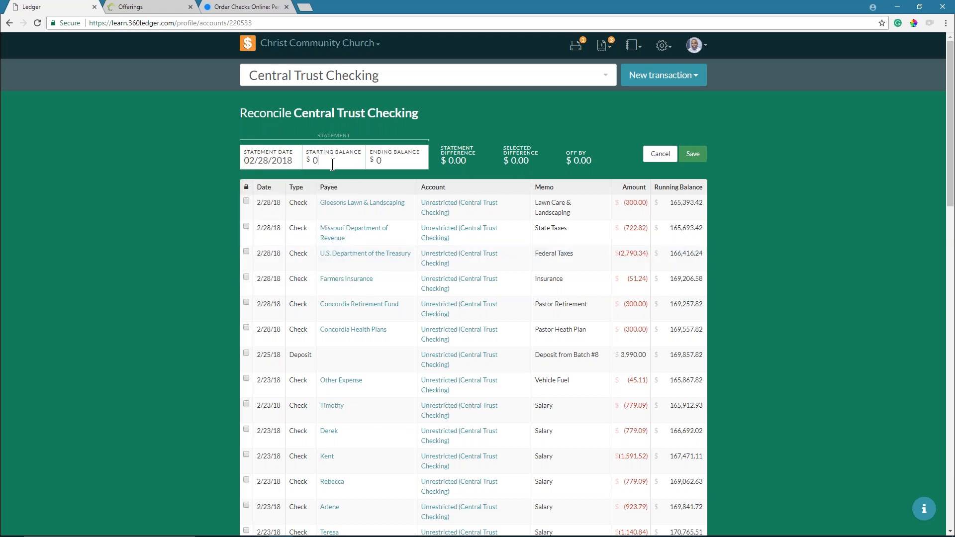
{"action": "key", "text": "BackSpace"}
{"action": "type", "text": "167073.86"}
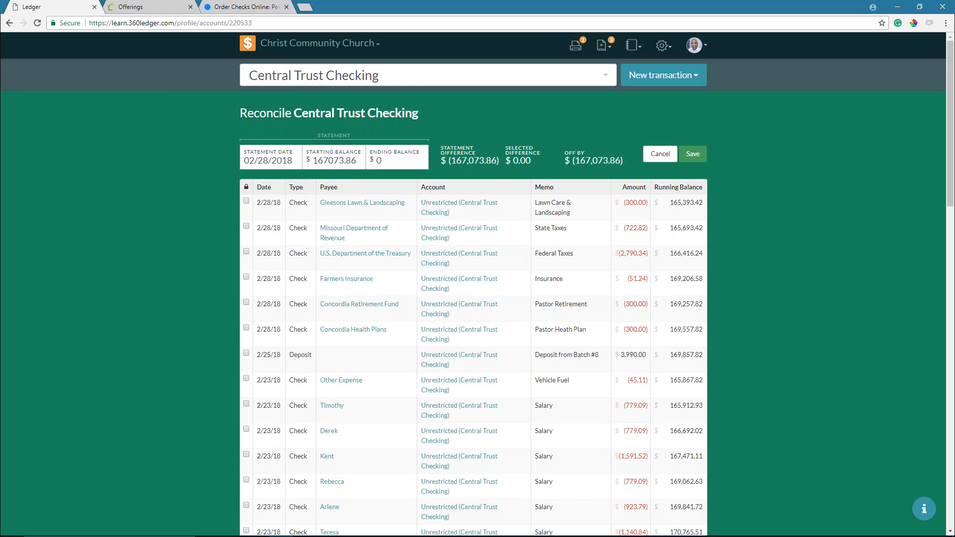
{"action": "left_click", "coordinate": [384, 160]}
{"action": "type", "text": "165393.42"}
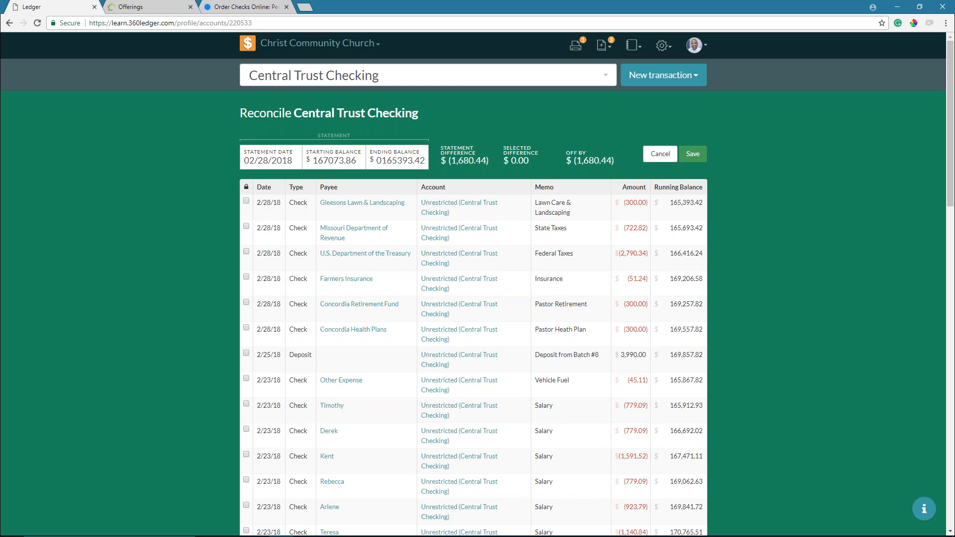
- Mark the 2/4/18 deposit as cleared
{"action": "scroll", "coordinate": [453, 239], "scroll_direction": "down", "scroll_amount": 8}
{"action": "scroll", "coordinate": [281, 233], "scroll_direction": "down", "scroll_amount": 12}
{"action": "scroll", "coordinate": [282, 231], "scroll_direction": "up", "scroll_amount": 2}
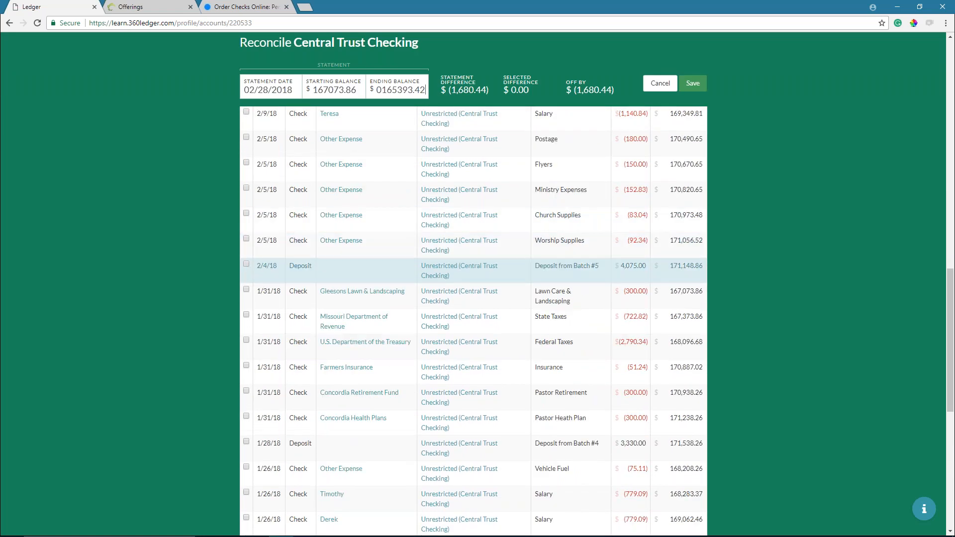
{"action": "left_click", "coordinate": [272, 265]}
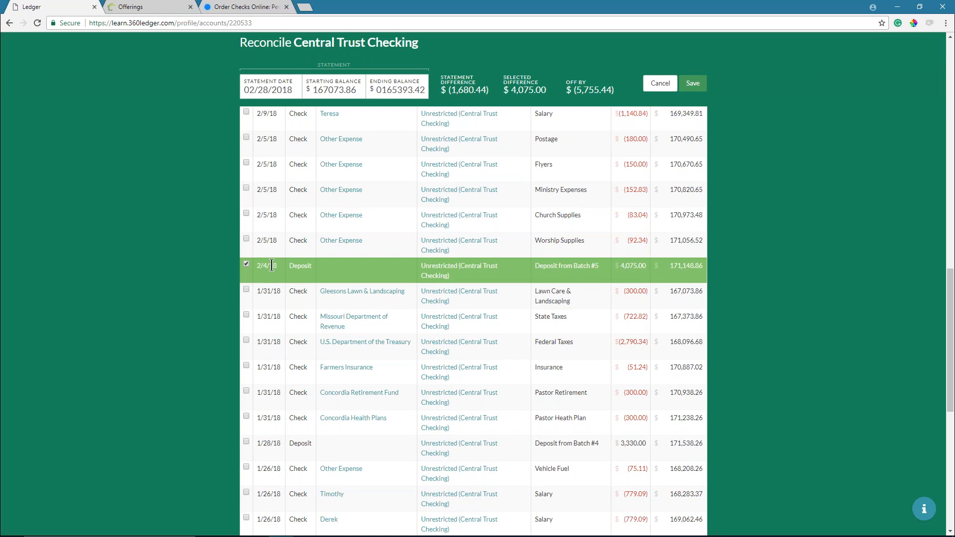
- Clear the Worship Supplies, Church Supplies, Ministry Expenses, Flyers, Postage and two 2/9/18 salary checks
{"action": "left_click", "coordinate": [255, 243]}
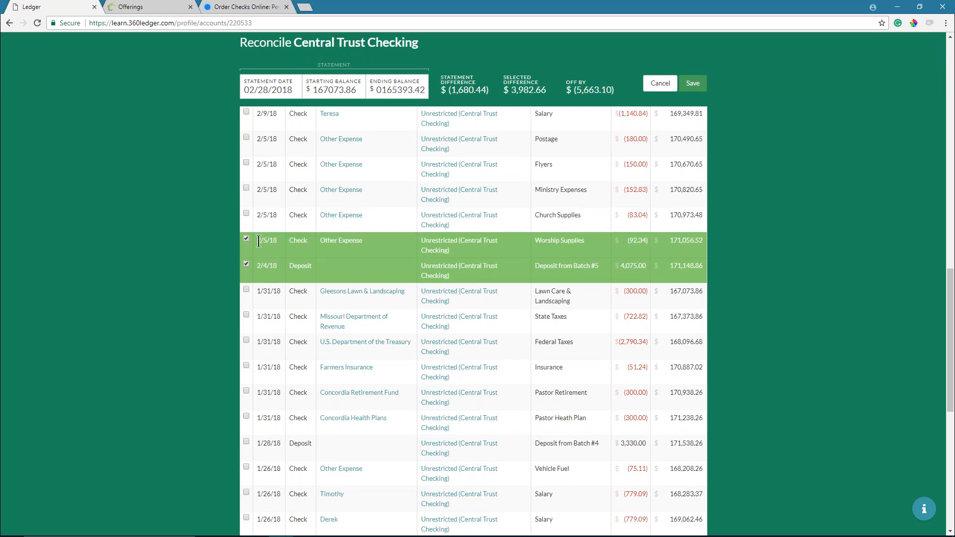
{"action": "left_click", "coordinate": [268, 227]}
{"action": "left_click", "coordinate": [273, 197]}
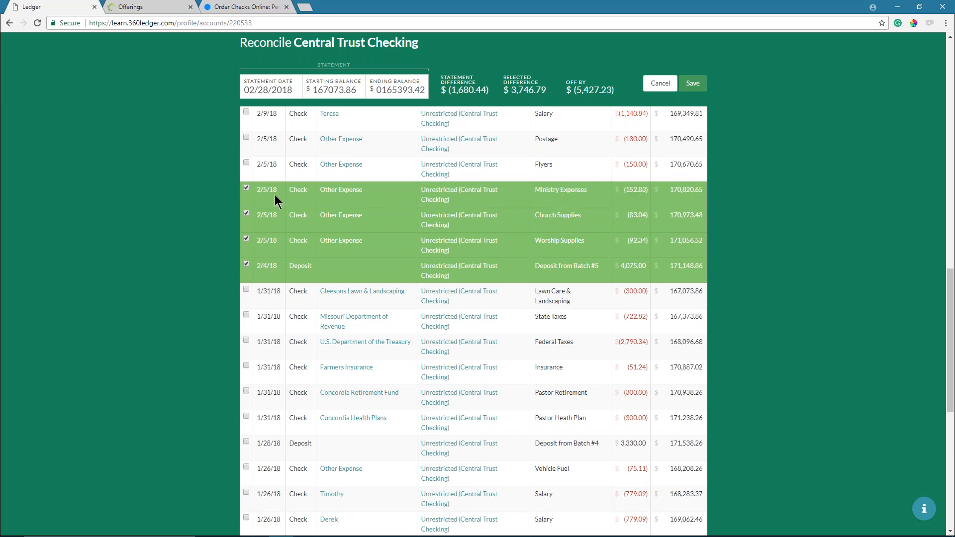
{"action": "scroll", "coordinate": [320, 275], "scroll_direction": "up", "scroll_amount": 2}
{"action": "left_click", "coordinate": [277, 270]}
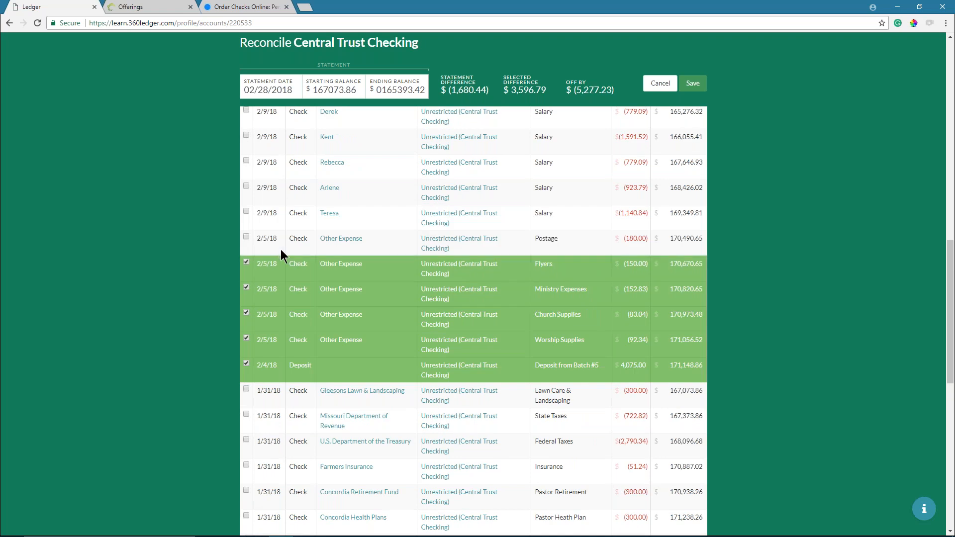
{"action": "left_click", "coordinate": [281, 247]}
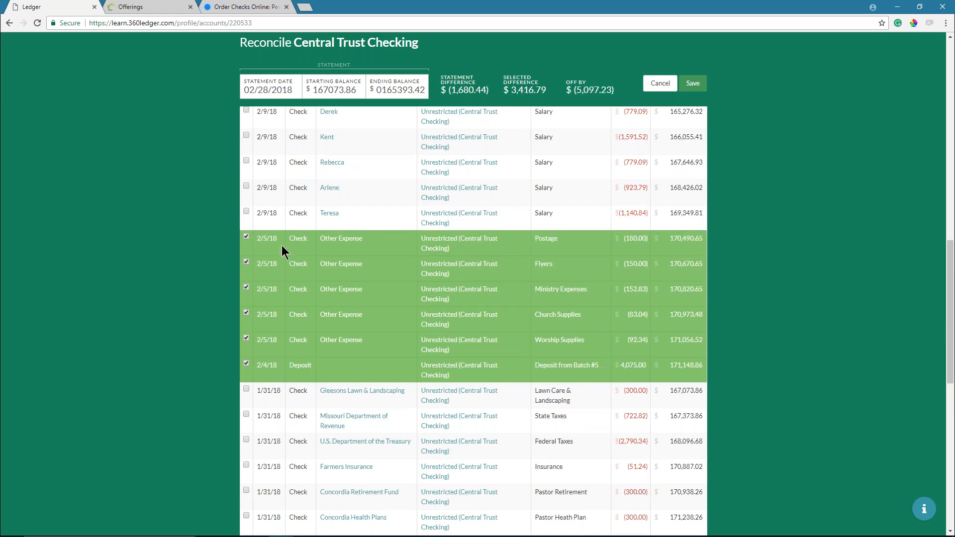
{"action": "left_click", "coordinate": [278, 216]}
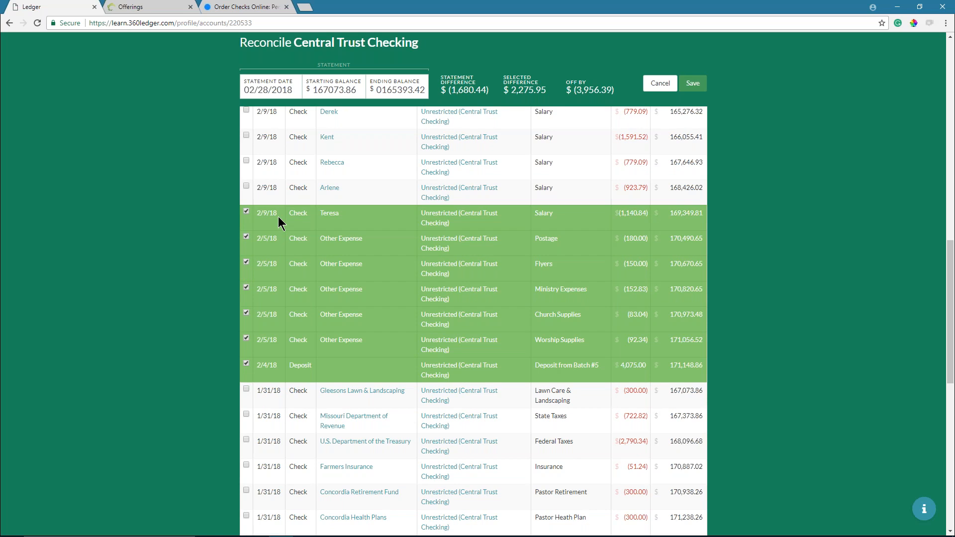
{"action": "left_click", "coordinate": [279, 189]}
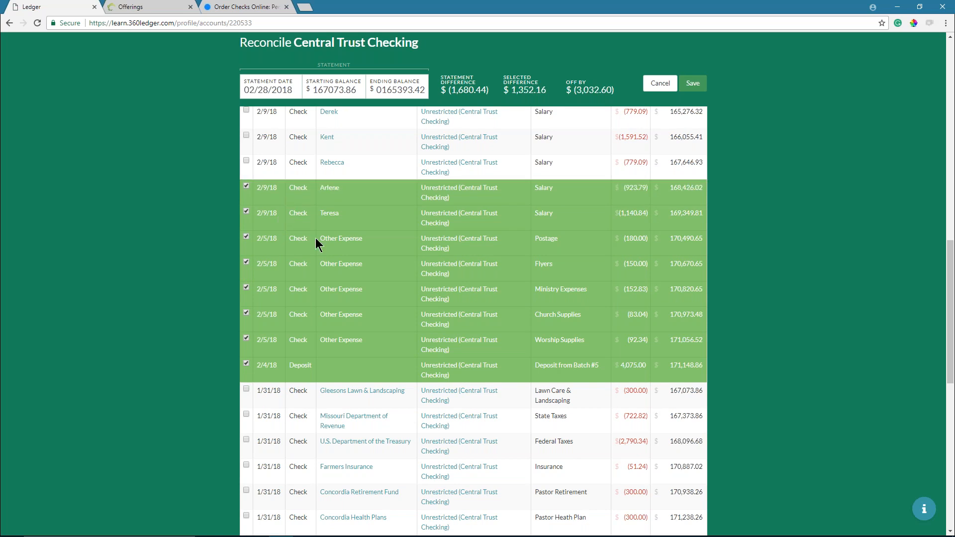
{"action": "scroll", "coordinate": [336, 266], "scroll_direction": "up", "scroll_amount": 3}
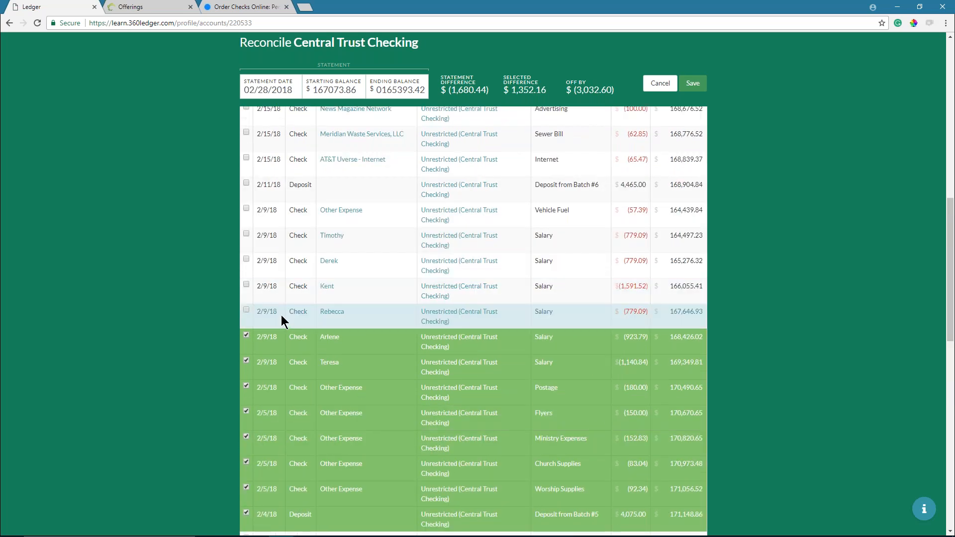
- Clear the remaining 2/9/18 checks, 2/11/18 deposit, AT&T, Meridian Waste, News Magazine and Missouri American Water
{"action": "left_click", "coordinate": [617, 317]}
{"action": "left_click", "coordinate": [614, 298]}
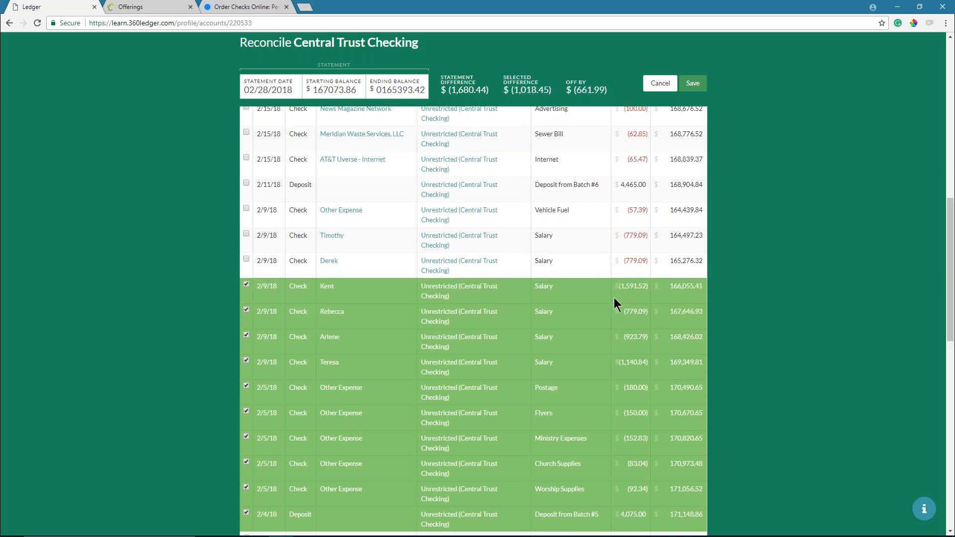
{"action": "scroll", "coordinate": [598, 289], "scroll_direction": "up", "scroll_amount": 3}
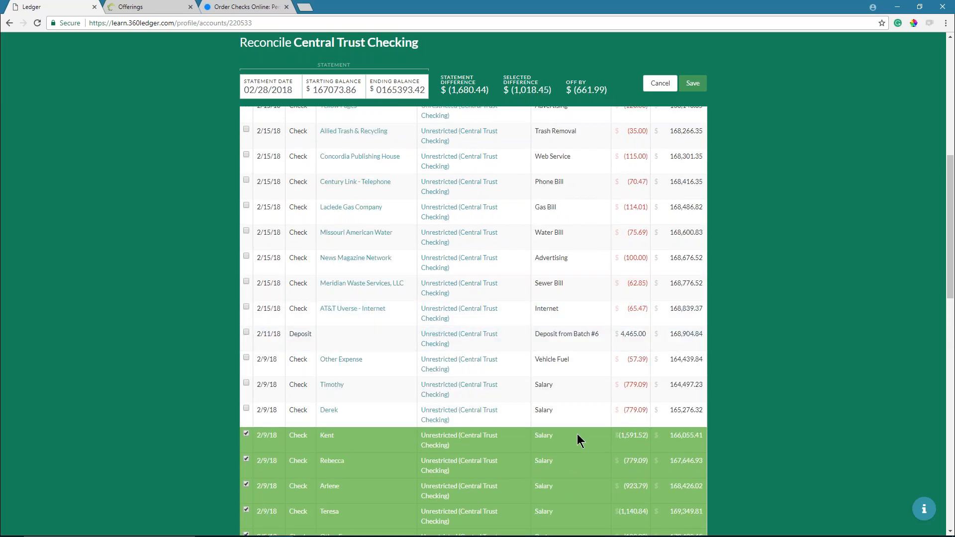
{"action": "left_click", "coordinate": [619, 422]}
{"action": "left_click", "coordinate": [623, 395]}
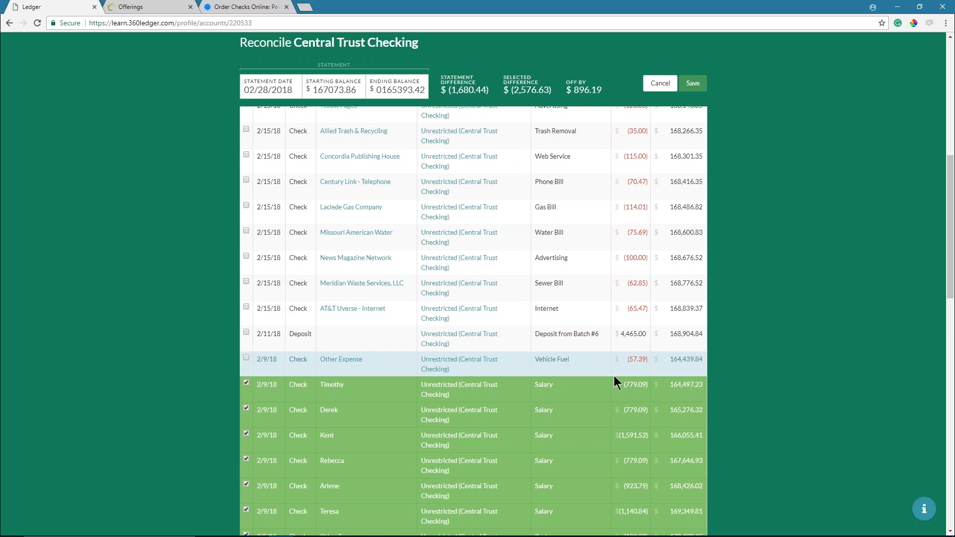
{"action": "left_click", "coordinate": [616, 354]}
{"action": "left_click", "coordinate": [617, 343]}
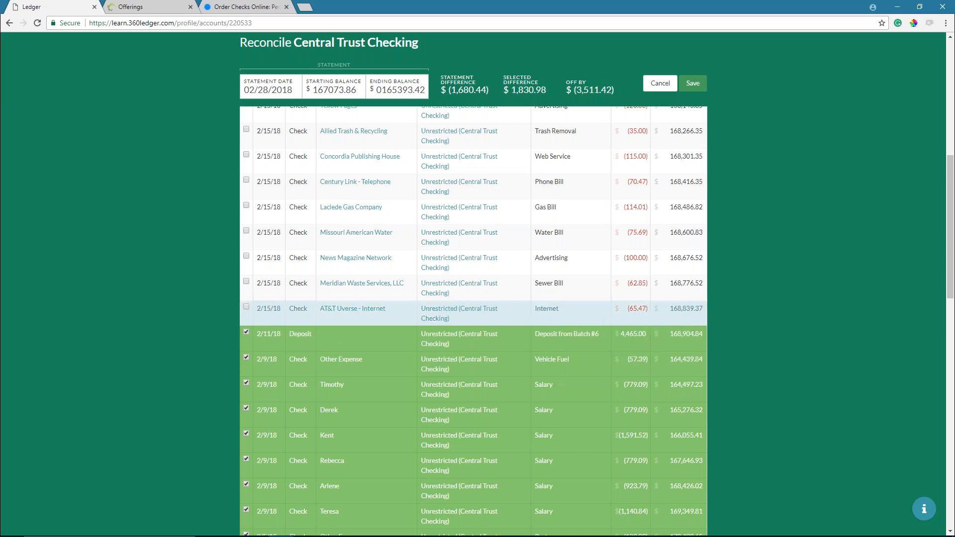
{"action": "left_click", "coordinate": [620, 318]}
{"action": "left_click", "coordinate": [619, 293]}
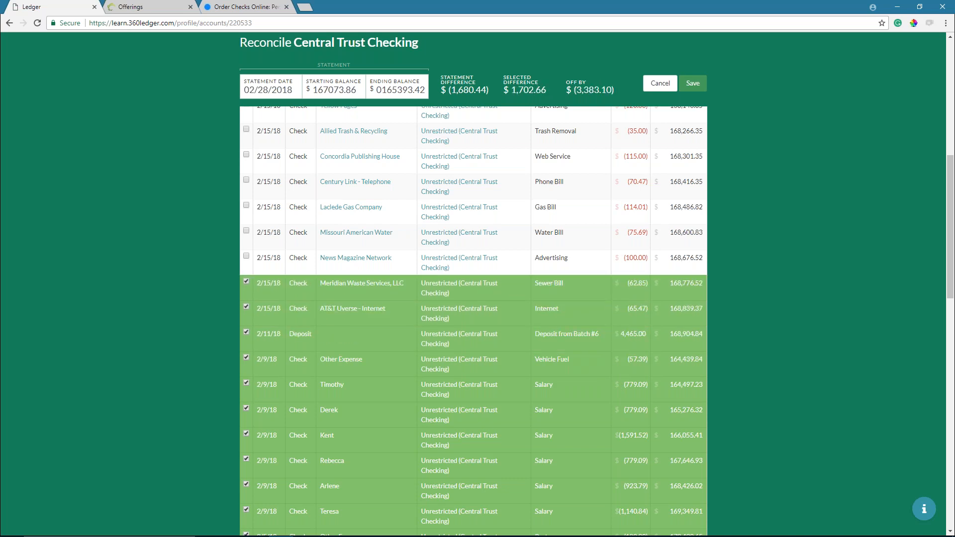
{"action": "scroll", "coordinate": [615, 299], "scroll_direction": "up", "scroll_amount": 5}
{"action": "left_click", "coordinate": [619, 512]}
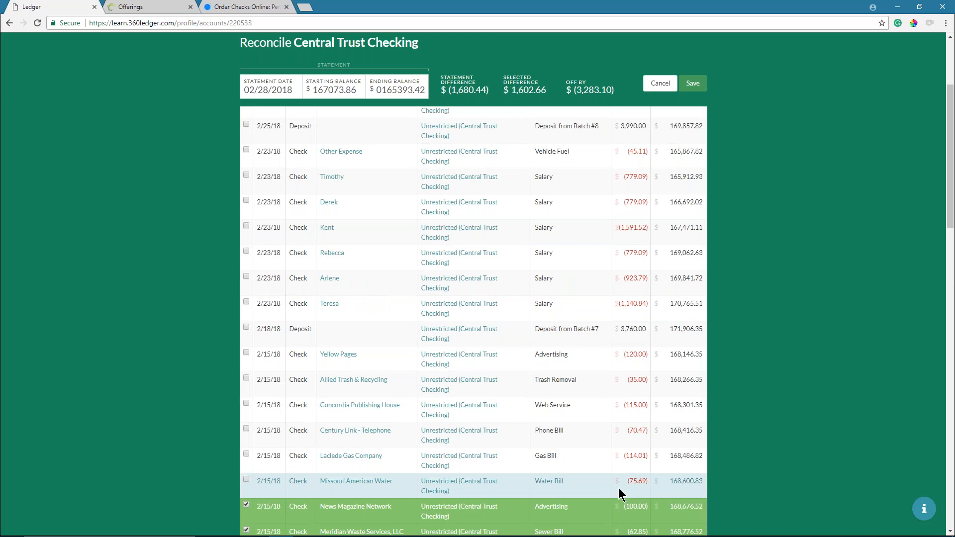
{"action": "left_click", "coordinate": [618, 486]}
- Clear the Laclede Gas, Century Link, Concordia Publishing, Allied Trash, Yellow Pages, 2/18/18 deposit and all 2/23/18 checks
{"action": "mouse_move", "coordinate": [550, 87]}
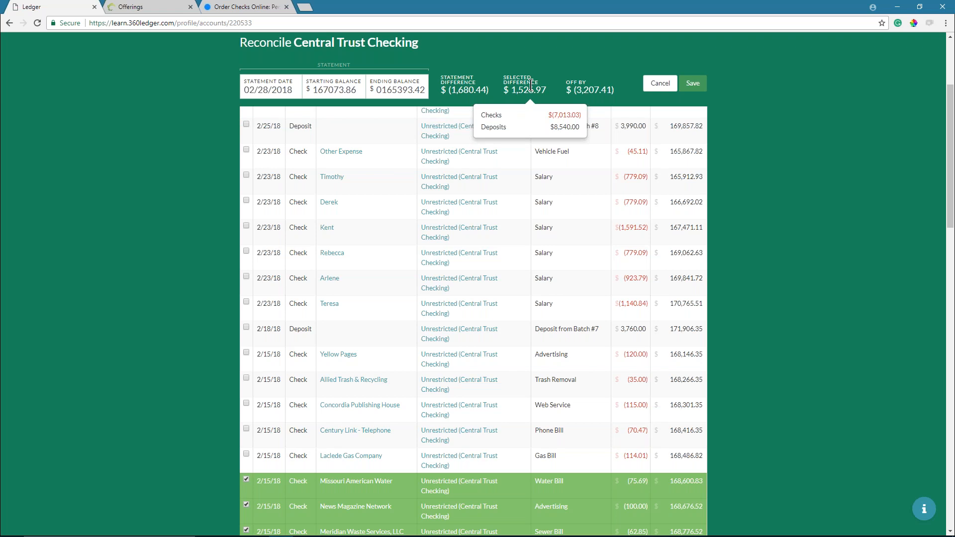
{"action": "left_click", "coordinate": [587, 452]}
{"action": "left_click", "coordinate": [586, 440]}
{"action": "left_click", "coordinate": [590, 419]}
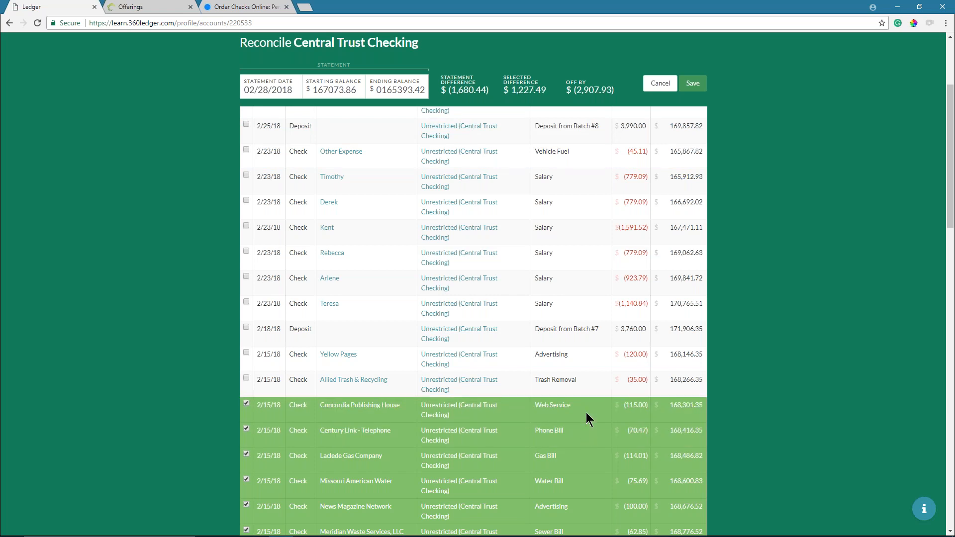
{"action": "left_click", "coordinate": [586, 380]}
{"action": "left_click", "coordinate": [587, 357]}
{"action": "left_click", "coordinate": [589, 337]}
{"action": "left_click", "coordinate": [587, 309]}
{"action": "left_click", "coordinate": [583, 280]}
{"action": "left_click", "coordinate": [580, 257]}
{"action": "left_click", "coordinate": [576, 230]}
{"action": "left_click", "coordinate": [572, 205]}
{"action": "left_click", "coordinate": [573, 180]}
{"action": "left_click", "coordinate": [578, 153]}
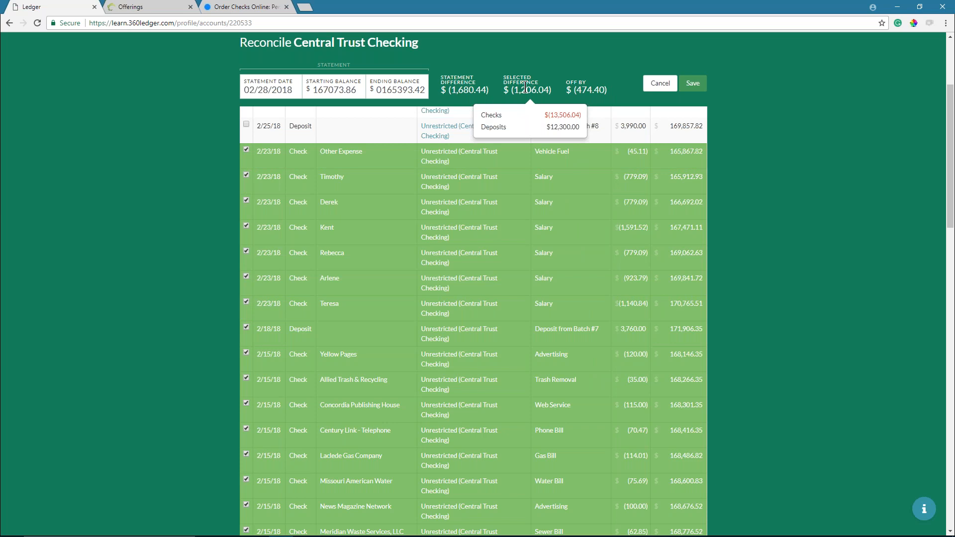
- Clear the 2/25/18 deposit and the health, retirement, insurance, federal tax, state tax and lawn care checks
{"action": "scroll", "coordinate": [529, 322], "scroll_direction": "up", "scroll_amount": 5}
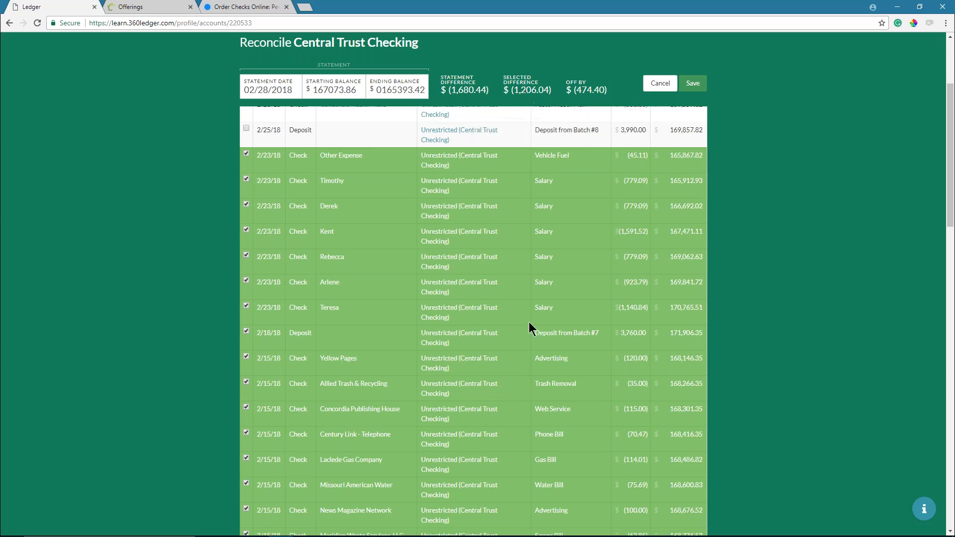
{"action": "left_click", "coordinate": [529, 350]}
{"action": "left_click", "coordinate": [553, 328]}
{"action": "left_click", "coordinate": [554, 306]}
{"action": "left_click", "coordinate": [551, 278]}
{"action": "left_click", "coordinate": [552, 253]}
{"action": "left_click", "coordinate": [550, 228]}
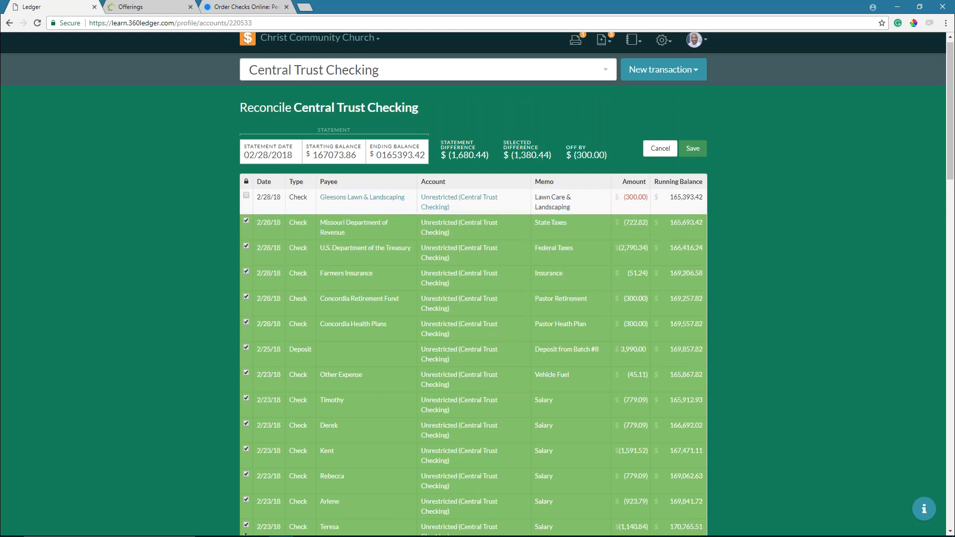
{"action": "left_click", "coordinate": [547, 205]}
{"action": "scroll", "coordinate": [522, 261], "scroll_direction": "up", "scroll_amount": 1}
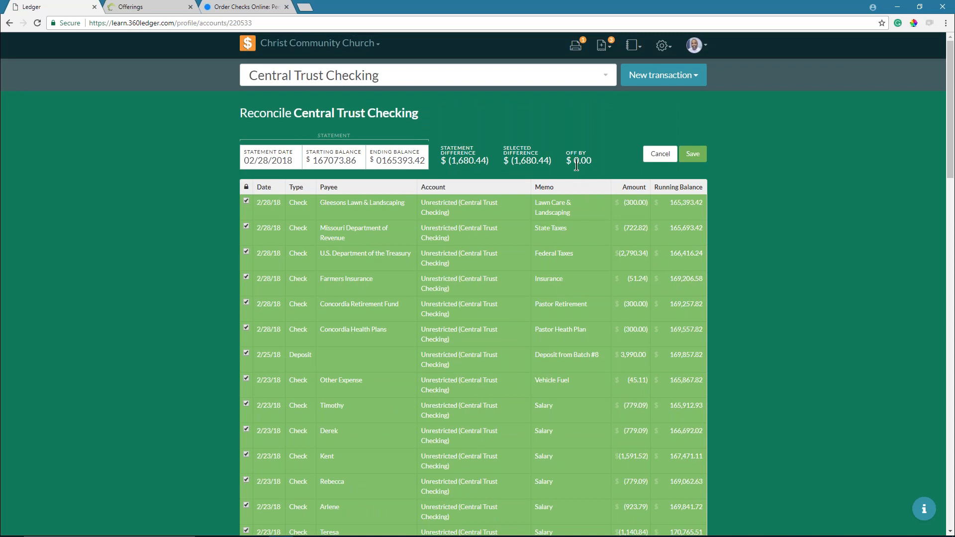
- Remove the stray leading zero so the ending balance reads 165393.42
{"action": "left_click", "coordinate": [383, 160]}
{"action": "key", "text": "BackSpace"}
{"action": "mouse_move", "coordinate": [524, 159]}
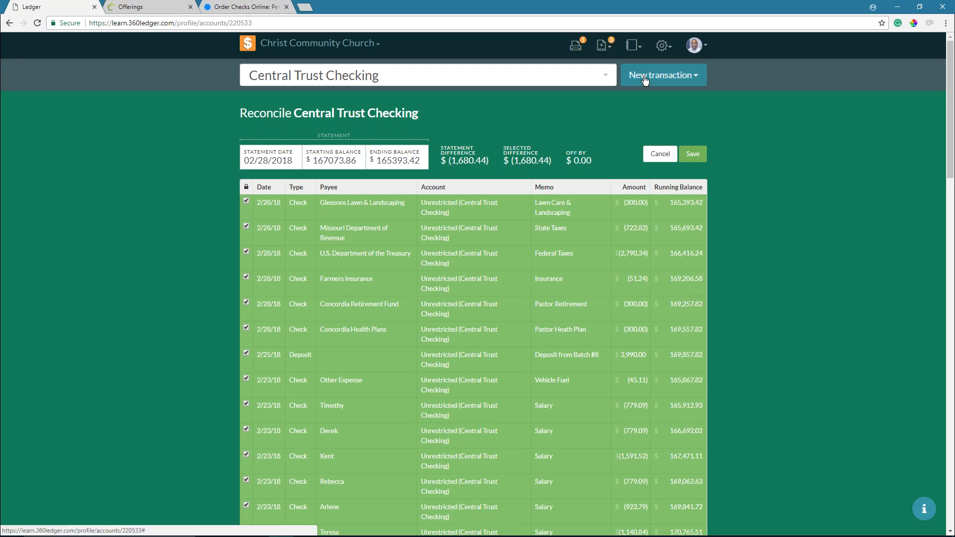
{"action": "left_click", "coordinate": [247, 46]}
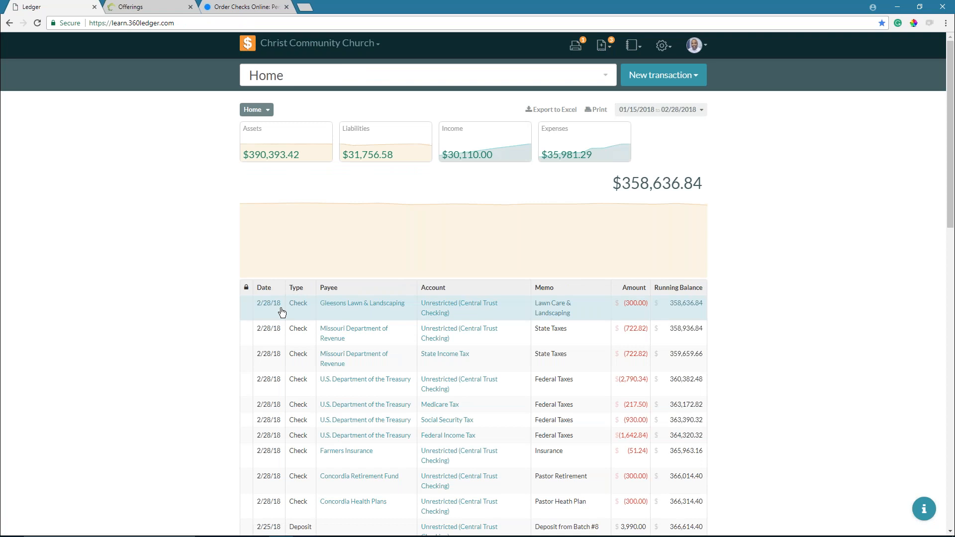
{"action": "left_click", "coordinate": [281, 311]}
{"action": "left_click", "coordinate": [663, 61]}
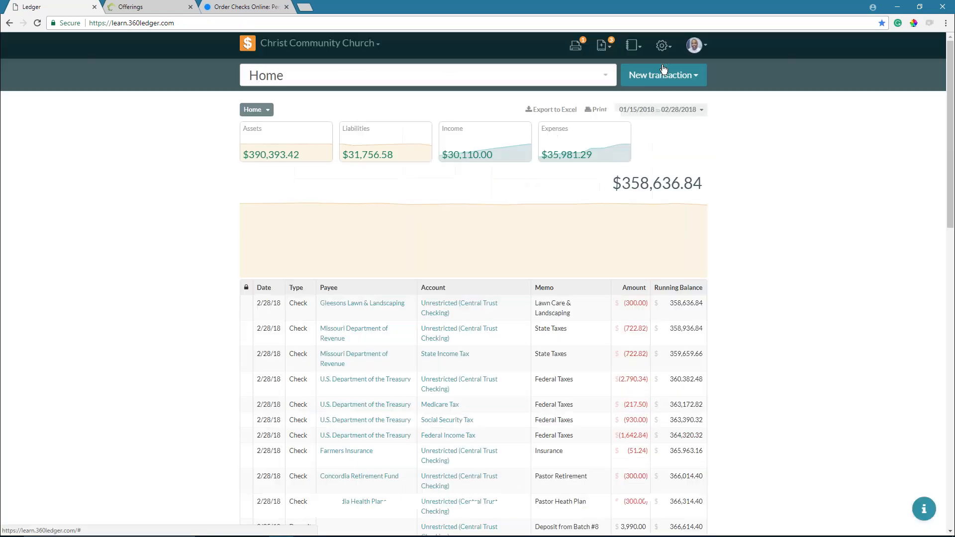
{"action": "left_click", "coordinate": [362, 70]}
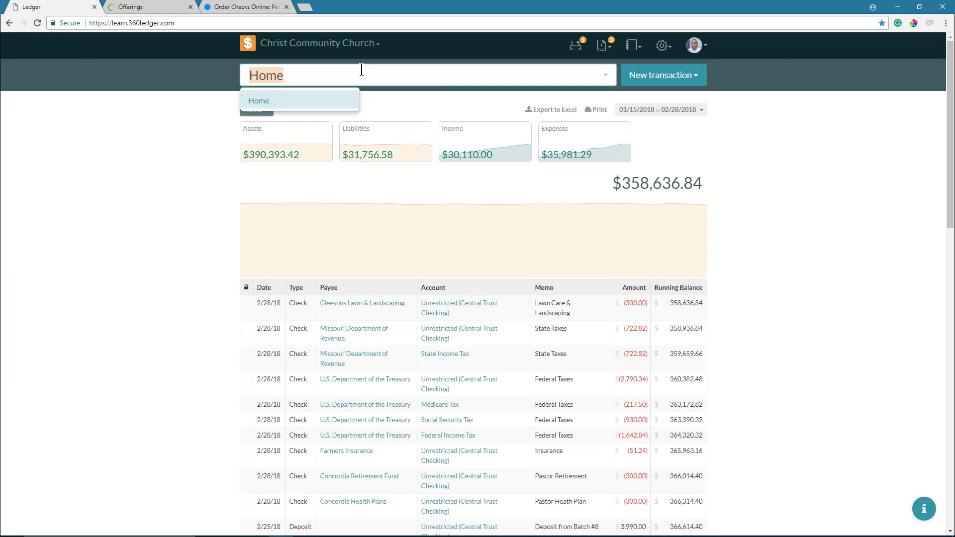
{"action": "type", "text": "check"}
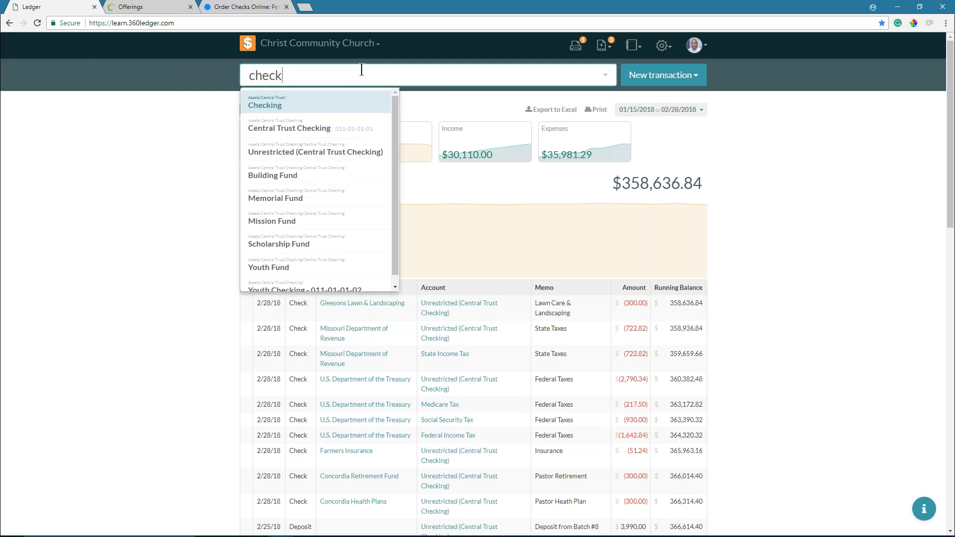
{"action": "key", "text": "Down"}
{"action": "key", "text": "Return"}
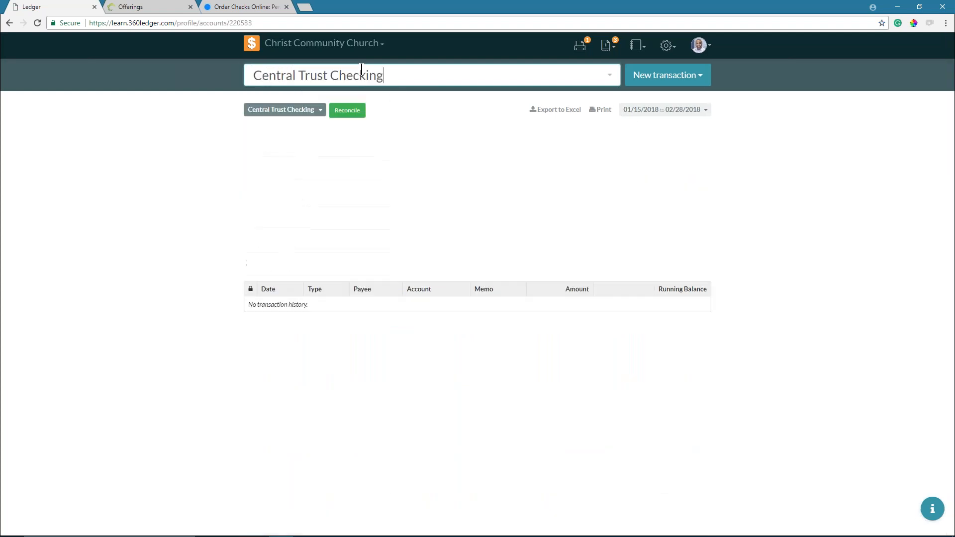
{"action": "left_click", "coordinate": [487, 111]}
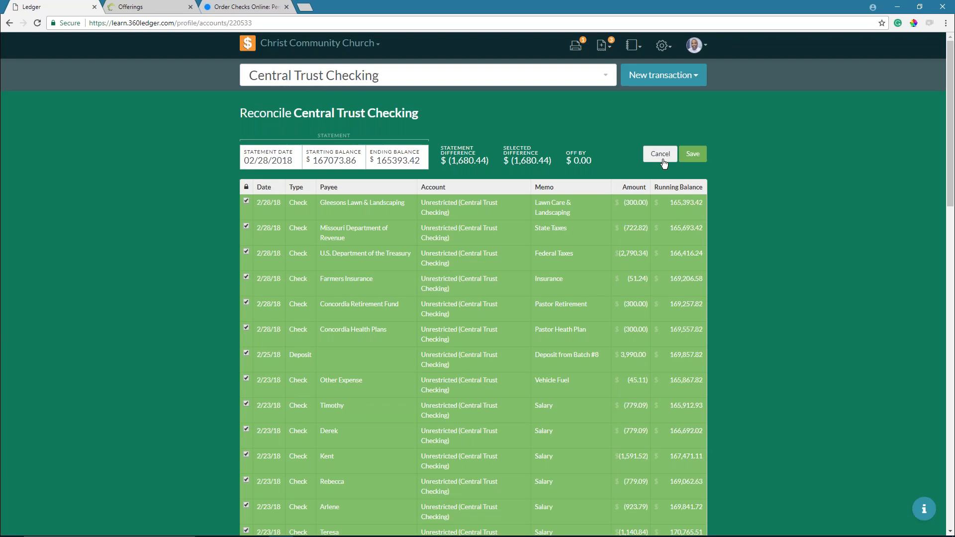
- Save the reconciliation and confirm the Gleesons Lawn & Landscaping check is now locked
{"action": "left_click", "coordinate": [694, 156]}
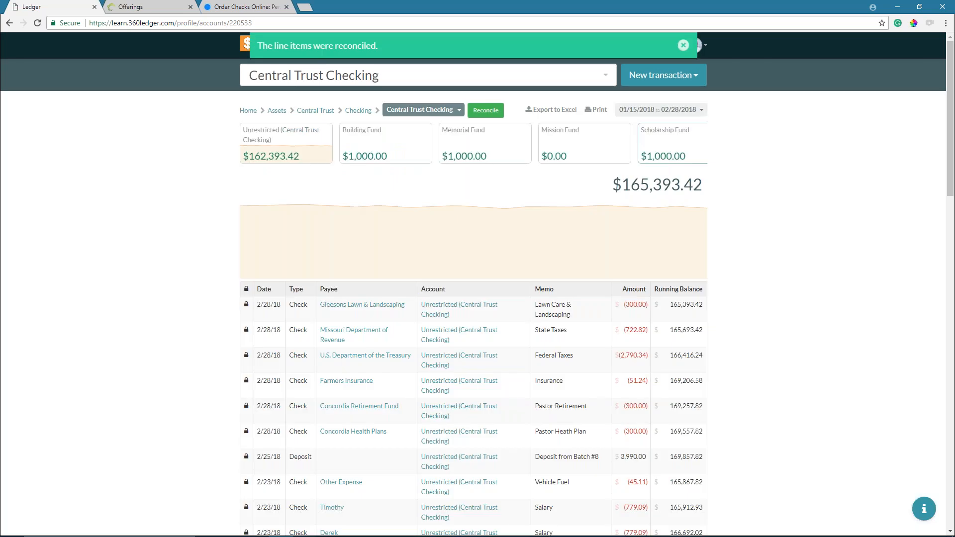
{"action": "left_click", "coordinate": [245, 317]}
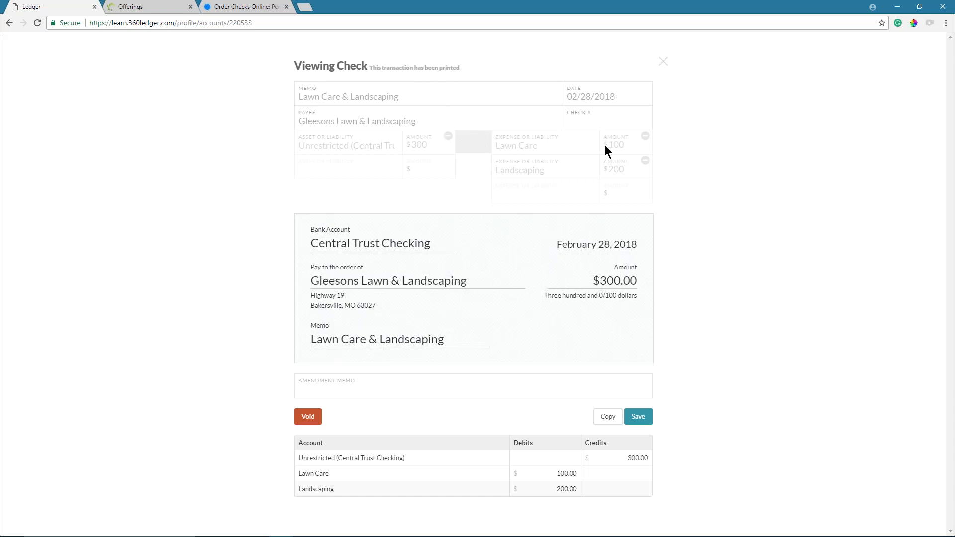
{"action": "left_click", "coordinate": [665, 63]}
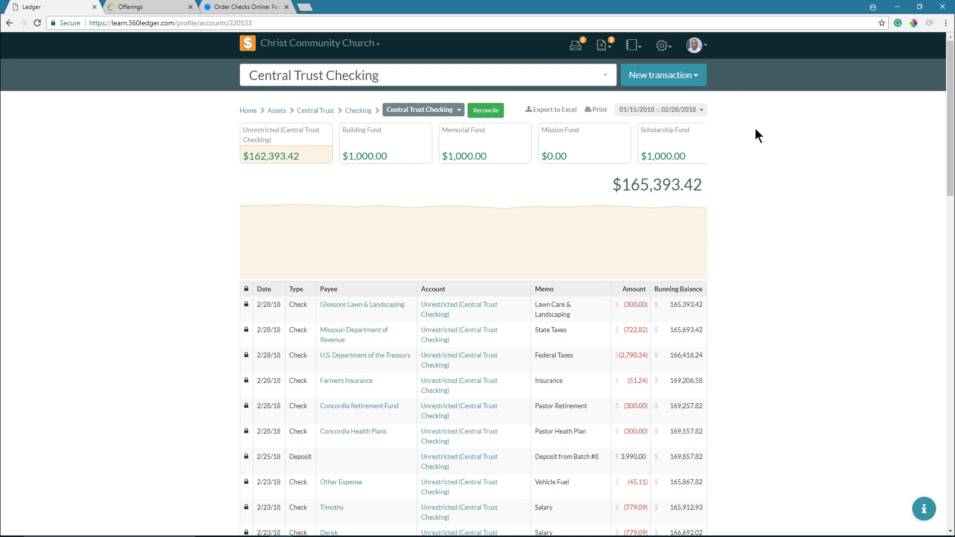
{"action": "left_click", "coordinate": [661, 47]}
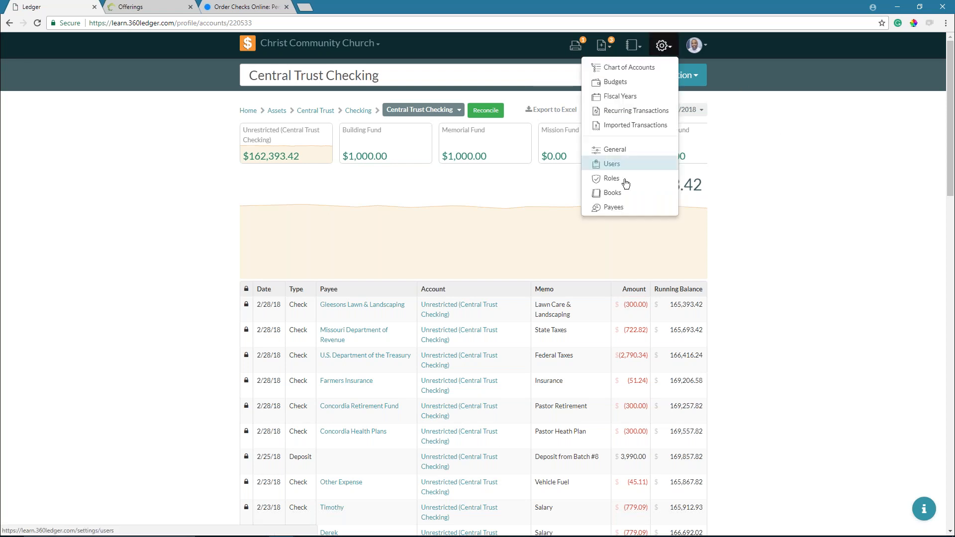
- Open the Event Log report from the reports list
{"action": "left_click", "coordinate": [784, 182]}
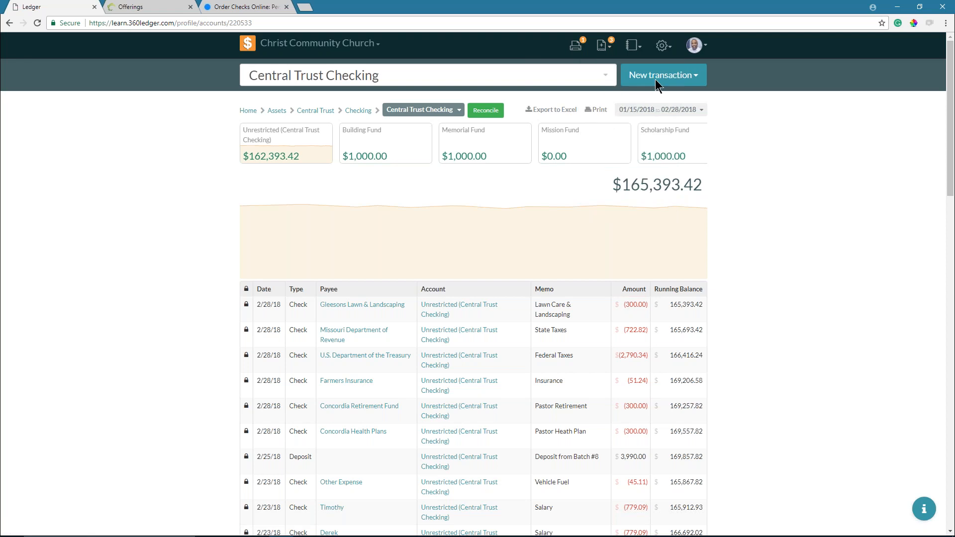
{"action": "left_click", "coordinate": [632, 46]}
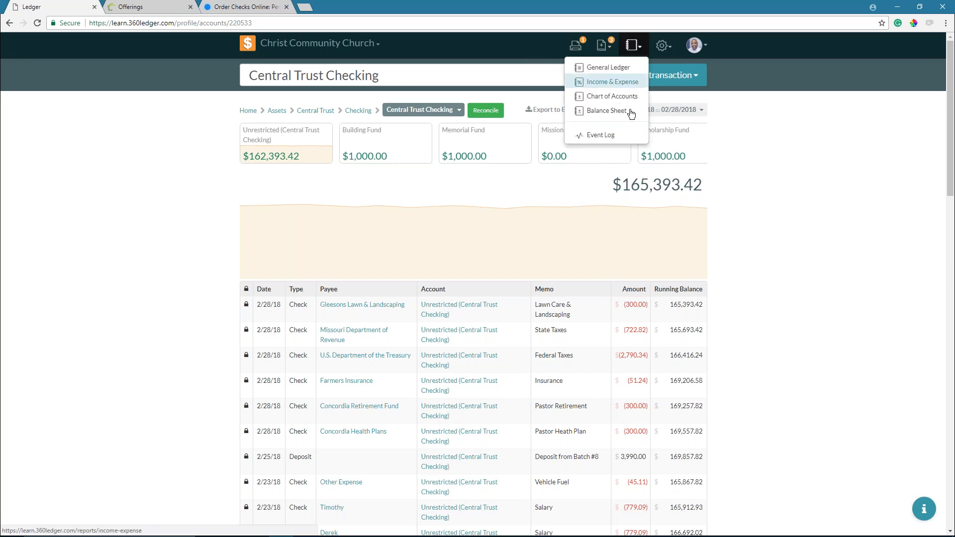
{"action": "left_click", "coordinate": [617, 134]}
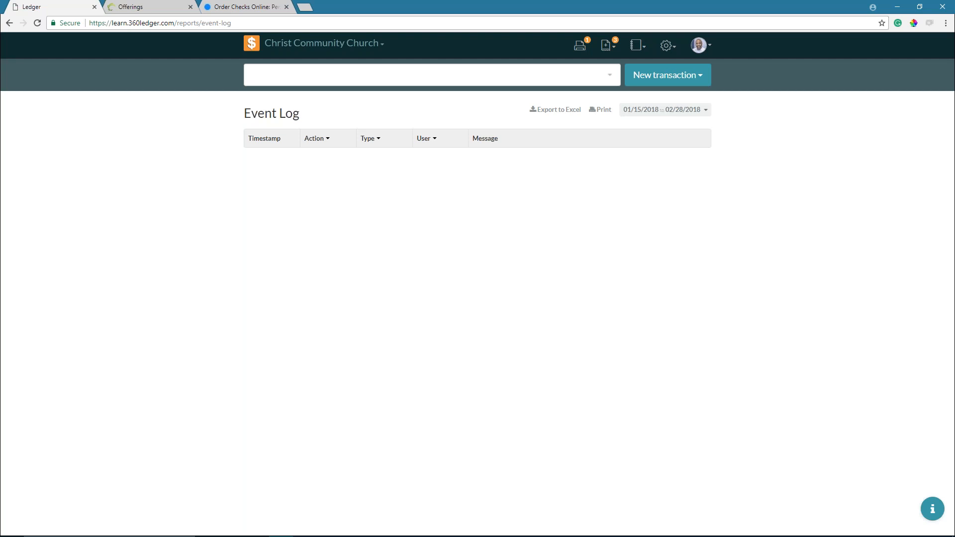
{"action": "left_click", "coordinate": [636, 45]}
{"action": "left_click", "coordinate": [610, 134]}
- Limit the Event Log to April 2018 and scroll through its entries
{"action": "left_click", "coordinate": [683, 111]}
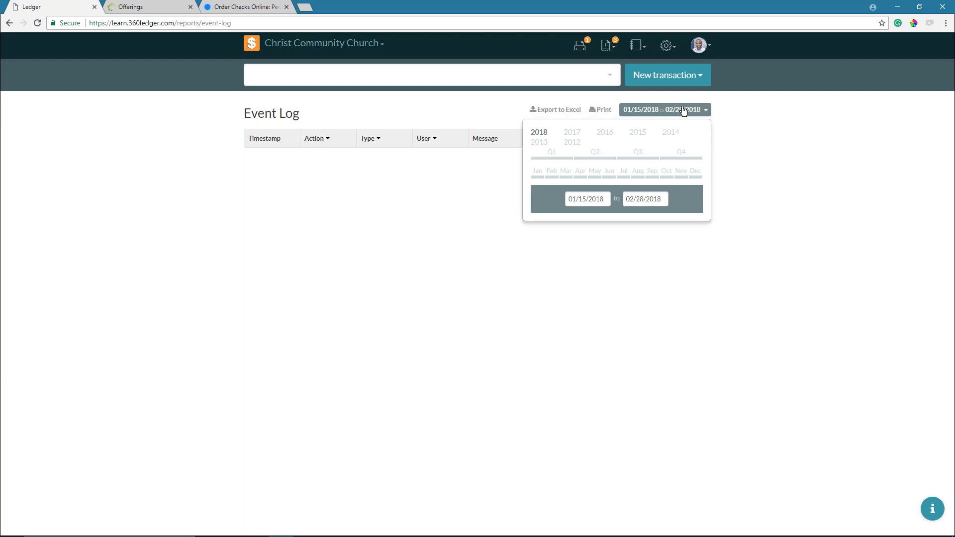
{"action": "left_click", "coordinate": [580, 178]}
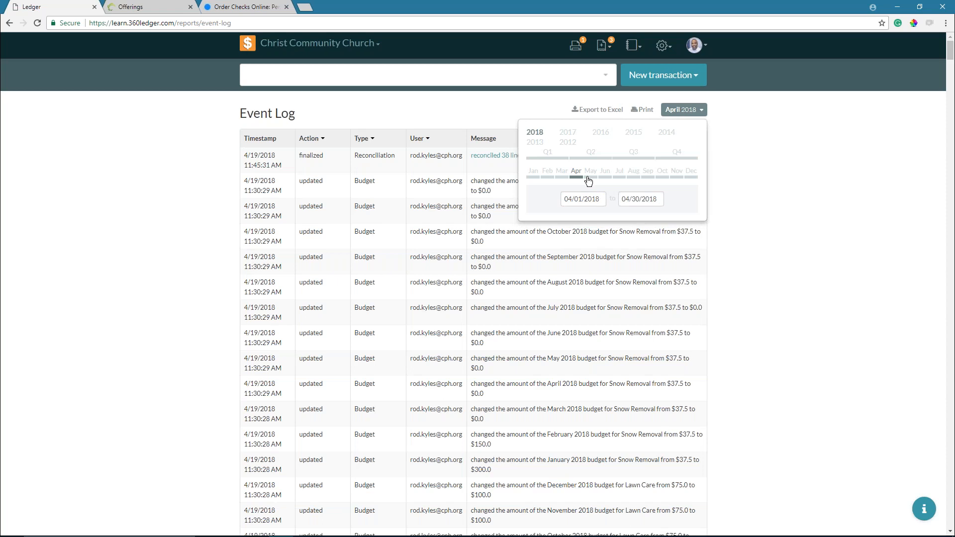
{"action": "left_click", "coordinate": [693, 110]}
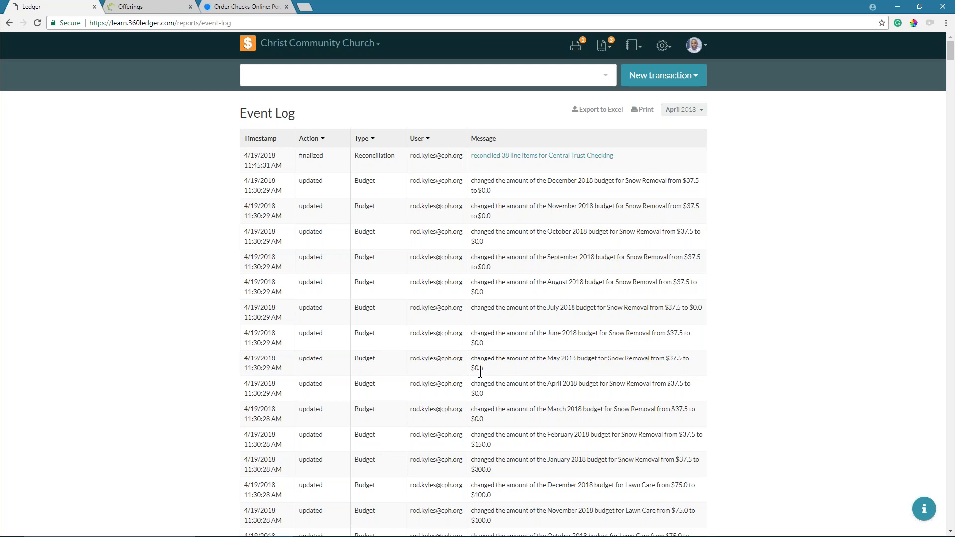
{"action": "scroll", "coordinate": [480, 371], "scroll_direction": "down", "scroll_amount": 17}
{"action": "scroll", "coordinate": [488, 379], "scroll_direction": "down", "scroll_amount": 20}
{"action": "scroll", "coordinate": [496, 381], "scroll_direction": "down", "scroll_amount": 20}
{"action": "scroll", "coordinate": [485, 369], "scroll_direction": "down", "scroll_amount": 10}
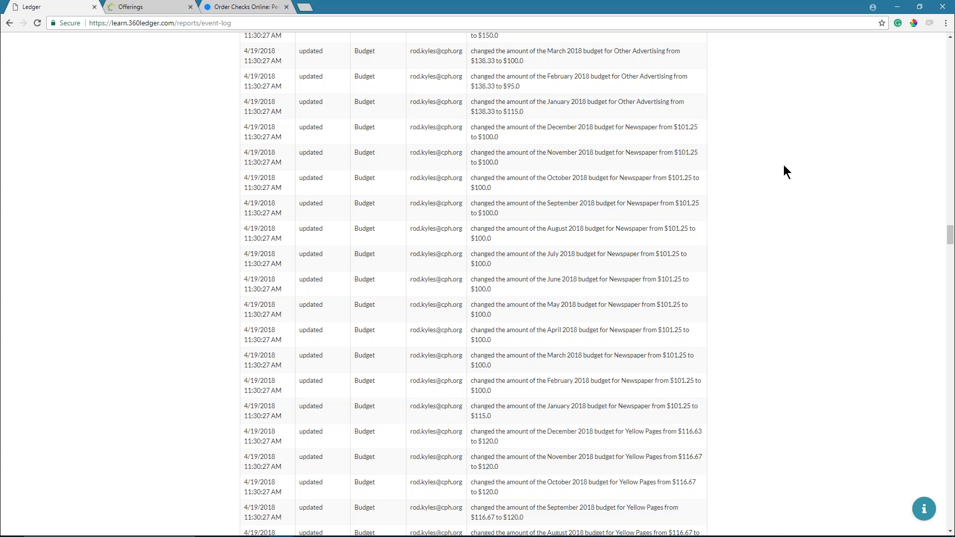
- Find 'reconcile' on the page and open the Central Trust Checking reconciliation report link
{"action": "key", "text": "ctrl+f"}
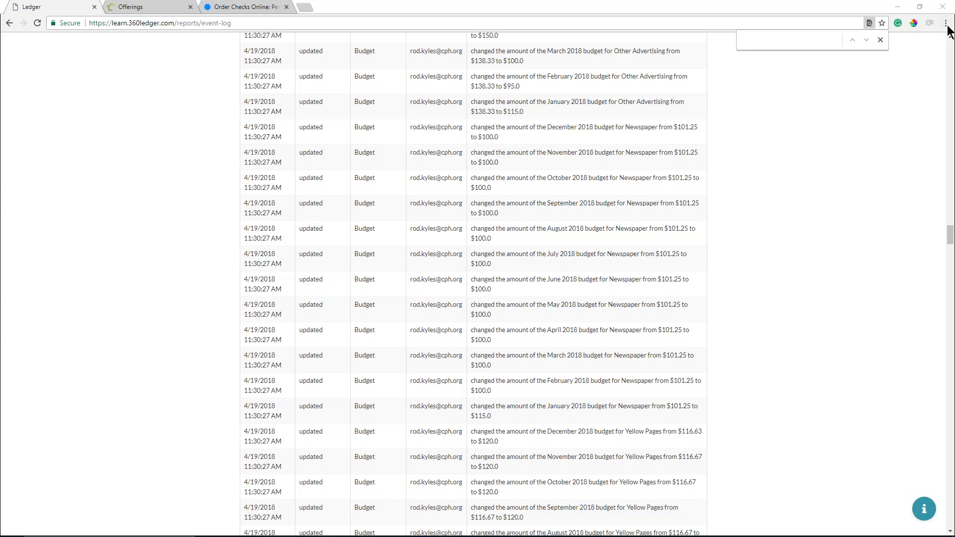
{"action": "left_click", "coordinate": [946, 24]}
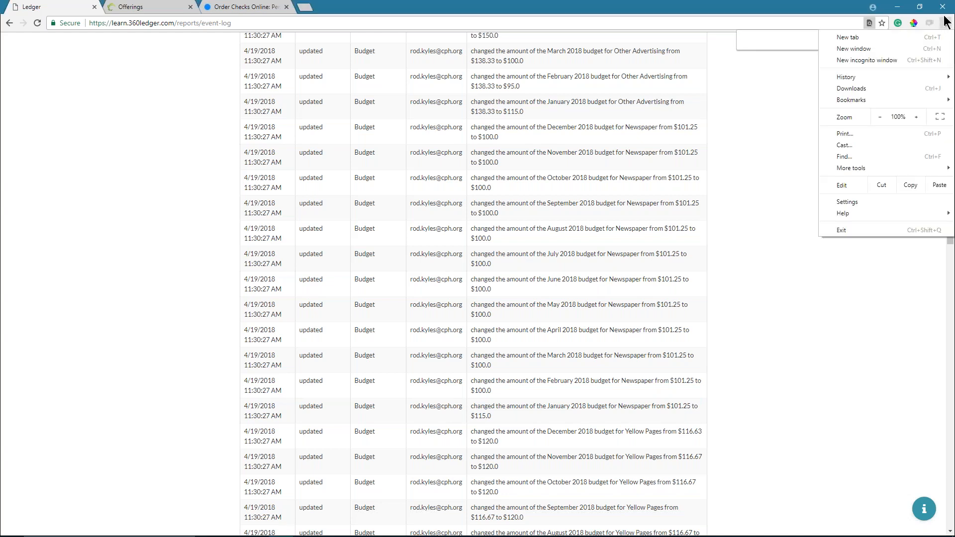
{"action": "left_click", "coordinate": [844, 157]}
{"action": "type", "text": "reconcile"}
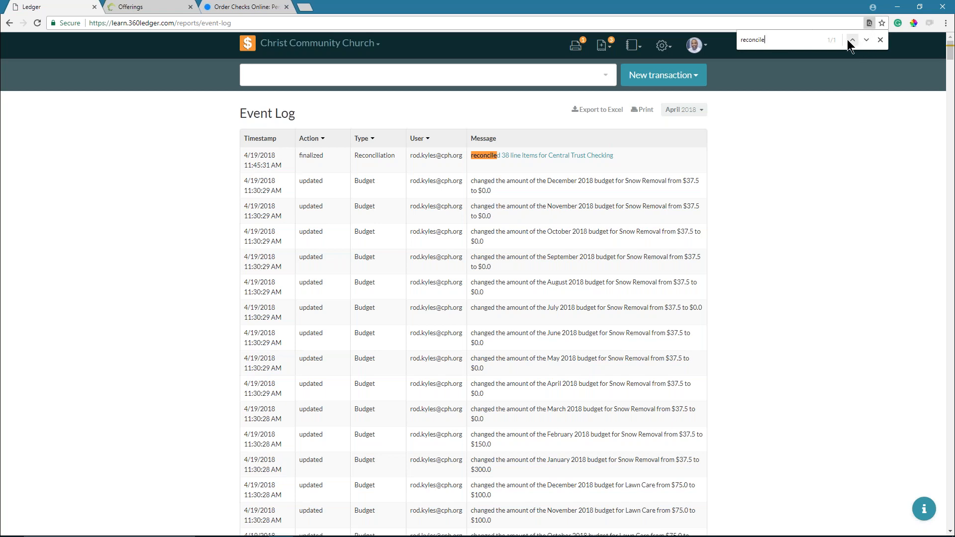
{"action": "left_click", "coordinate": [594, 158]}
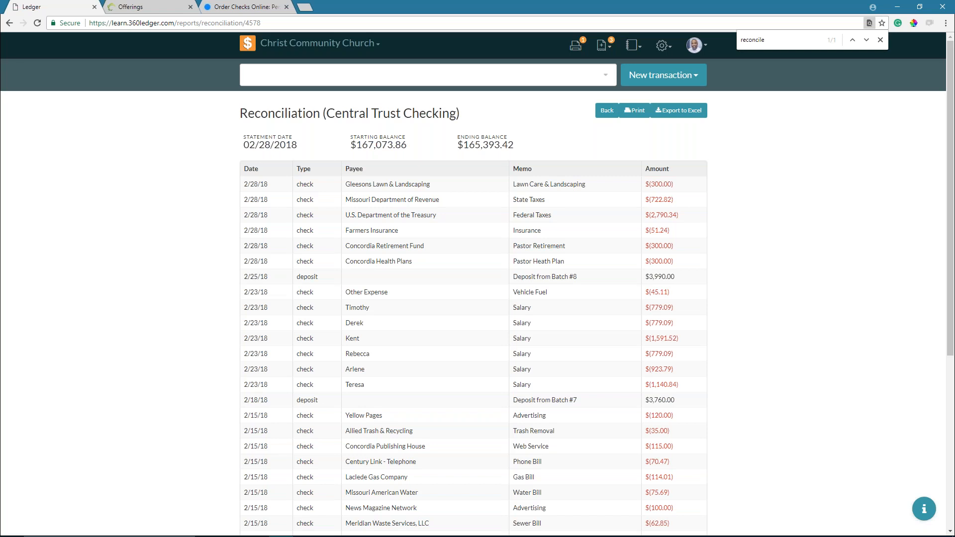
- Reopen the reconciliation report from the Event Log, then advance the PowerPoint slide show
{"action": "left_click", "coordinate": [633, 45]}
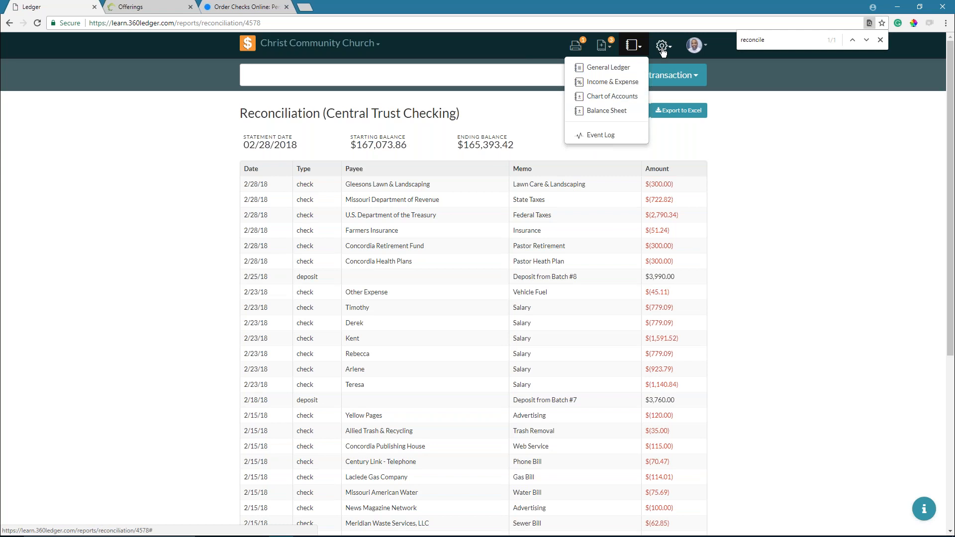
{"action": "left_click", "coordinate": [599, 135]}
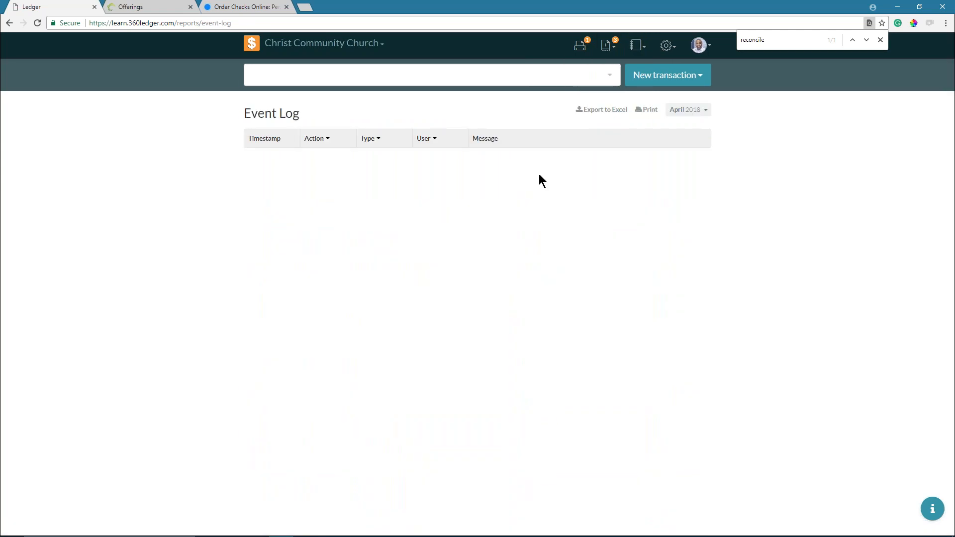
{"action": "left_click", "coordinate": [572, 156]}
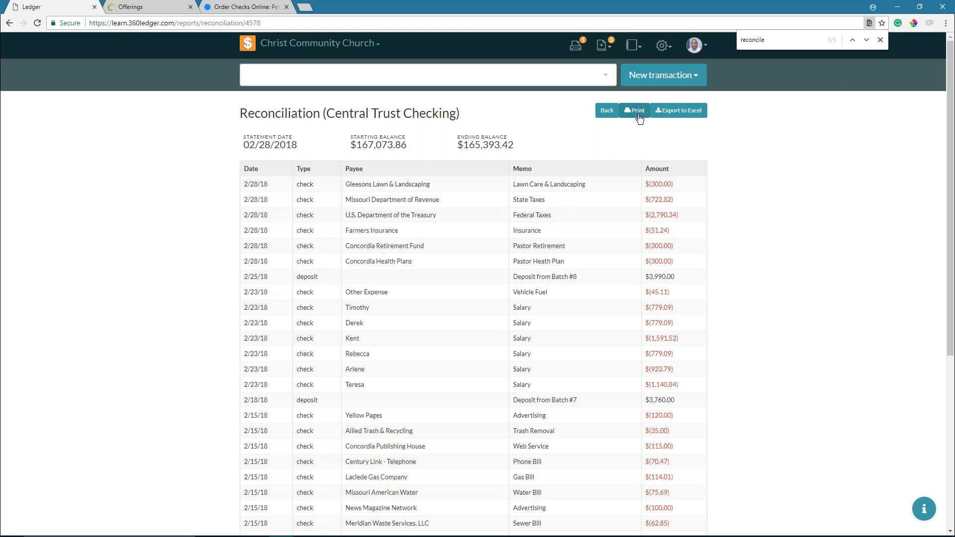
{"action": "key", "text": "alt+Tab"}
{"action": "key", "text": "alt+Tab"}
{"action": "key", "text": "alt+Tab"}
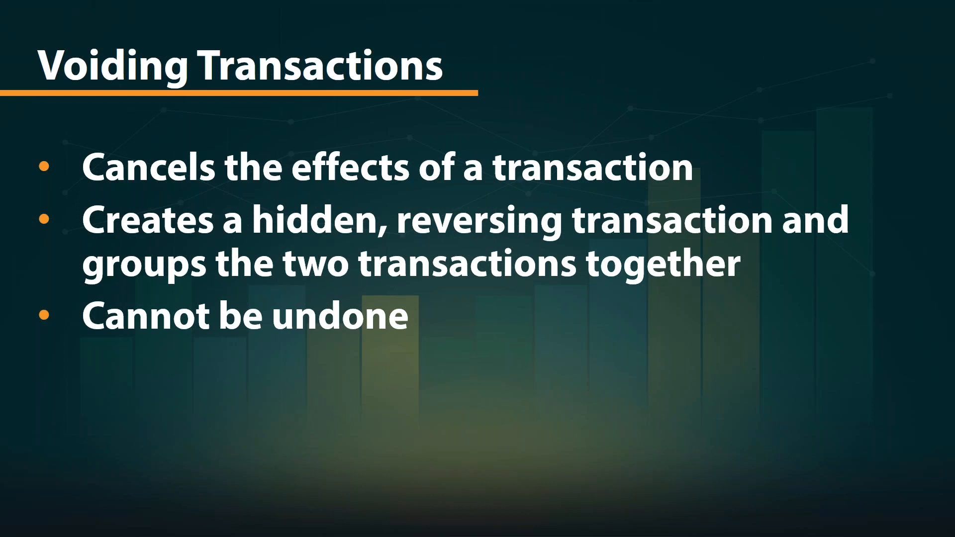
{"action": "key", "text": "Right"}
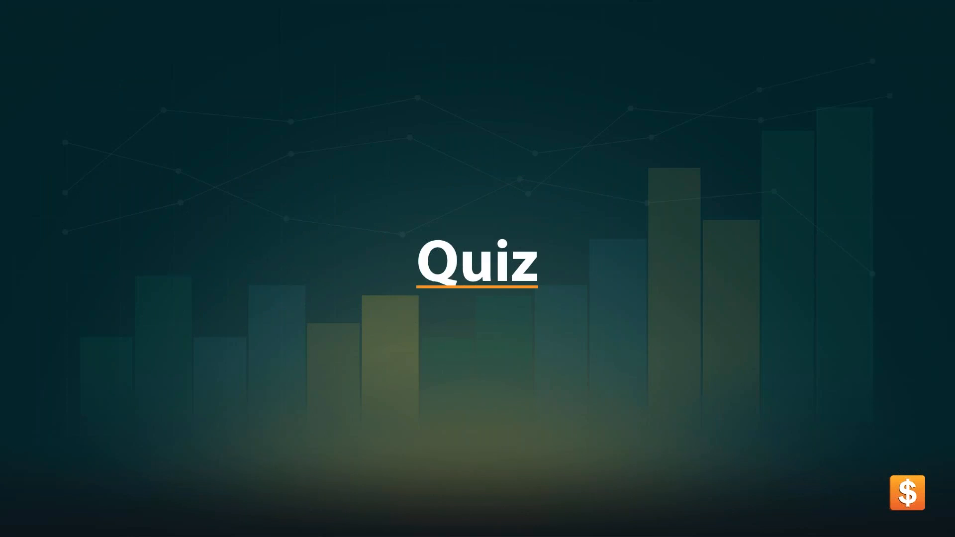